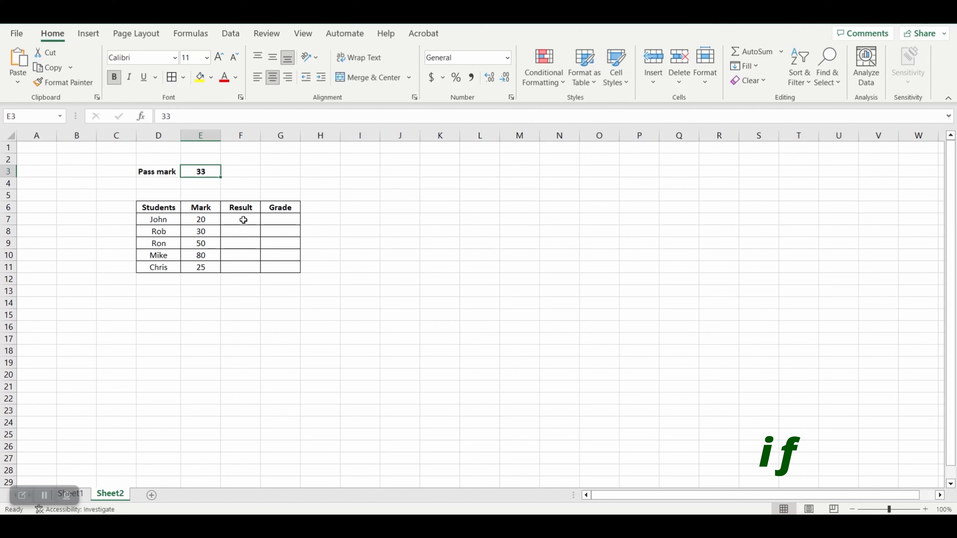
Step: Start an IF formula in F7 that tests whether the mark in E7 is greater than the pass mark in E3
left_click(244, 220)
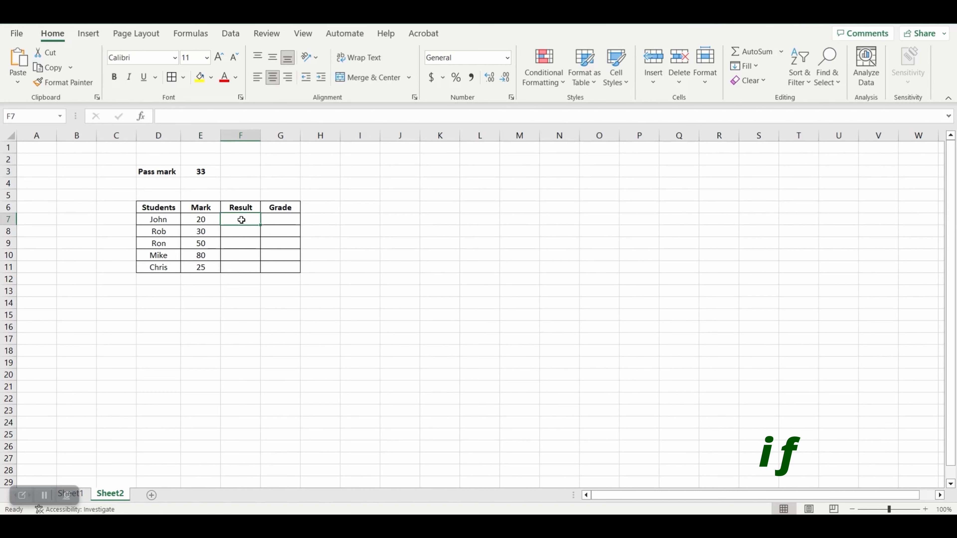
double_click(240, 220)
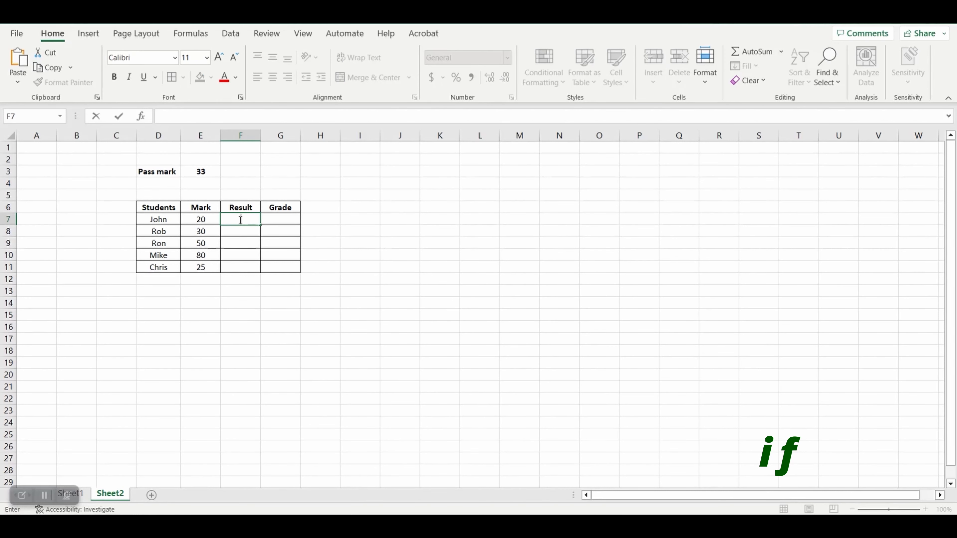
type("=")
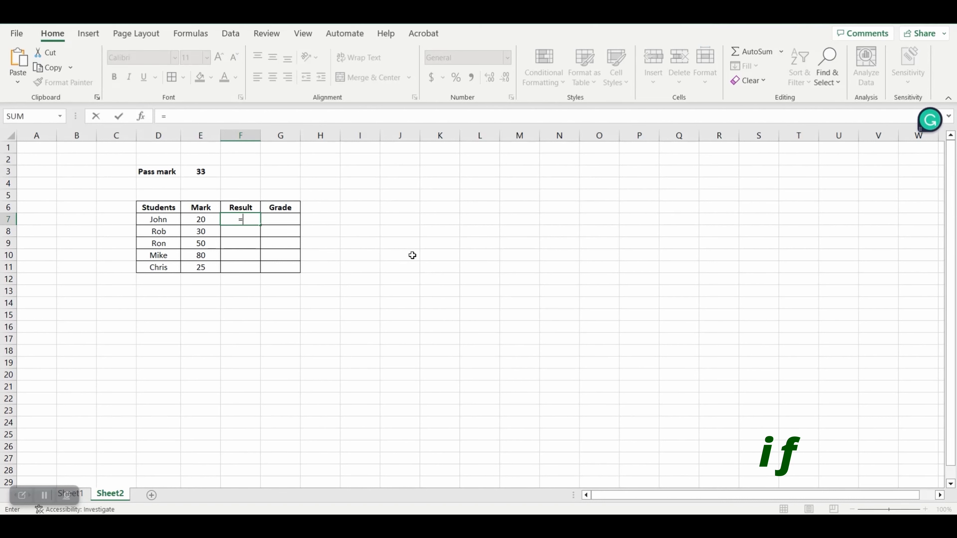
type("if")
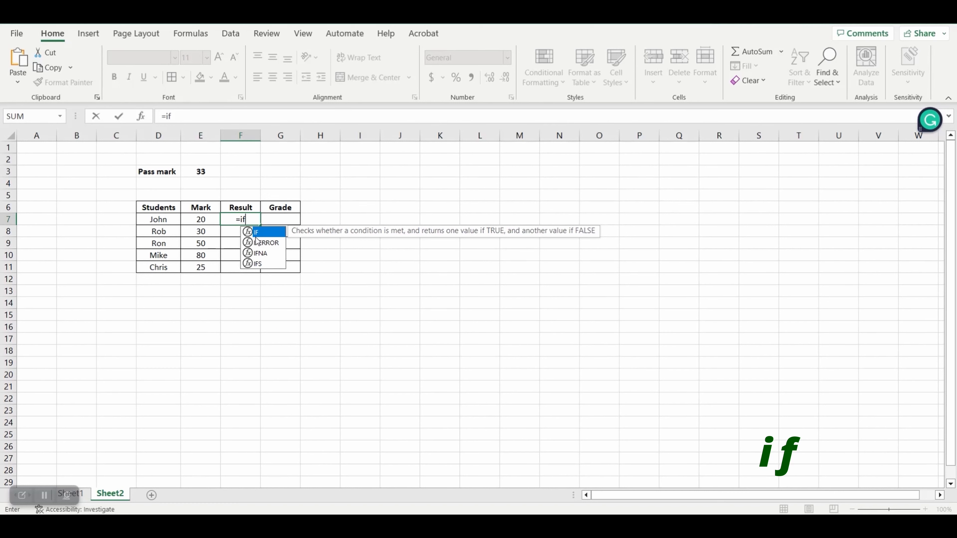
double_click(262, 233)
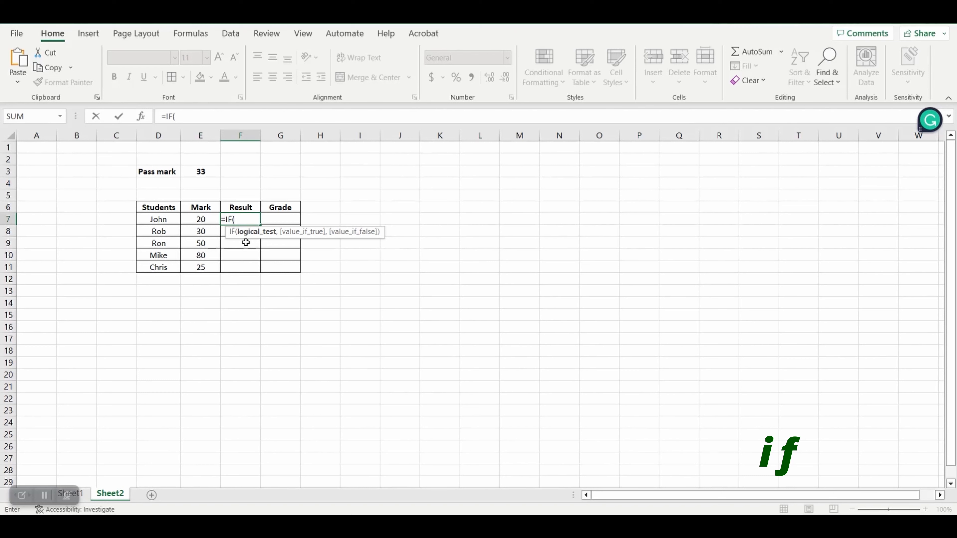
left_click(200, 220)
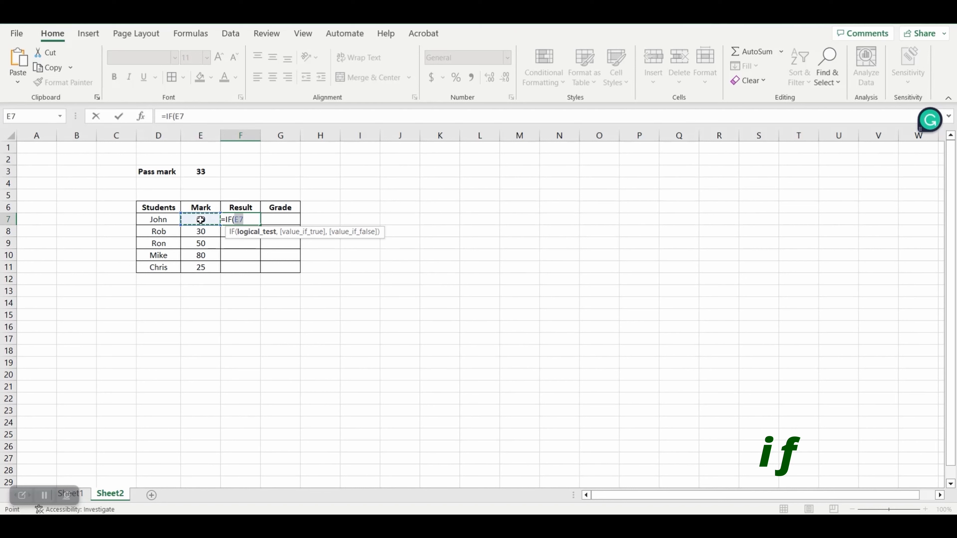
left_click(247, 220)
left_click(193, 171)
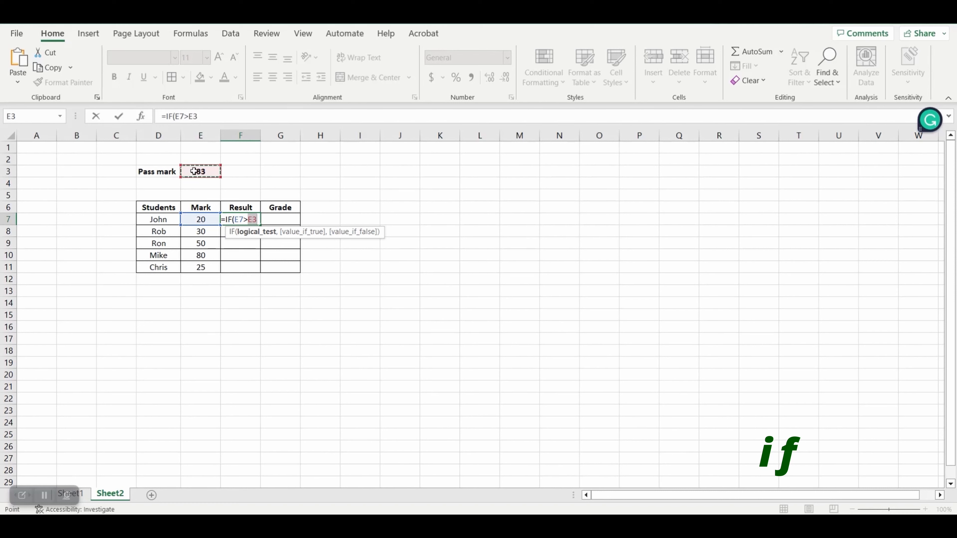
left_click(259, 220)
type(",")
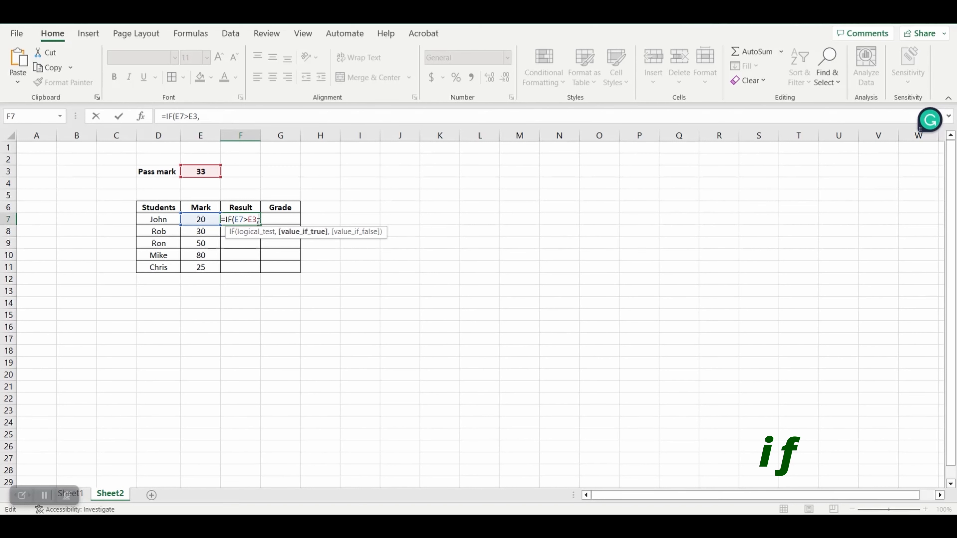
Step: Complete the F7 formula to return "PASSED" if the test is true and "FAILED" if it is false
type("\"")
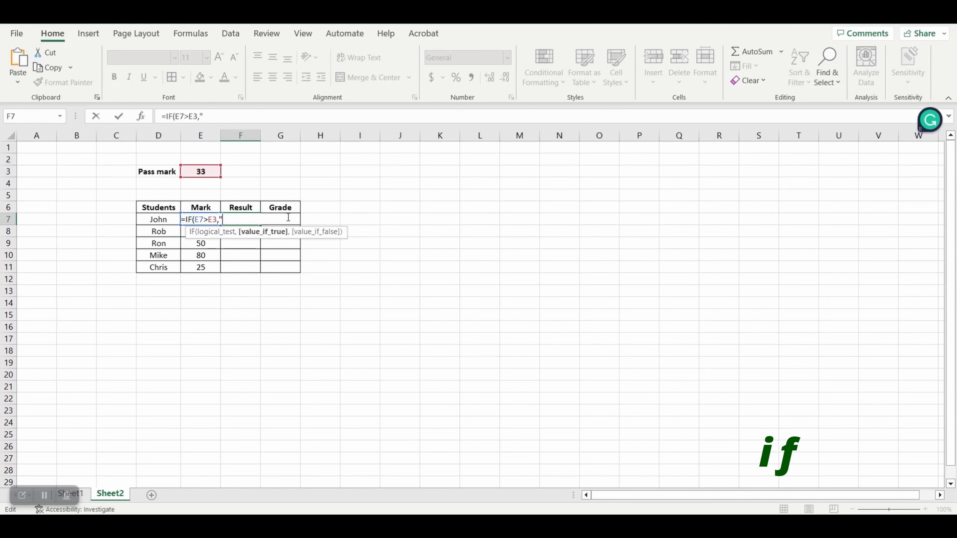
type("PASS")
type("ED\",")
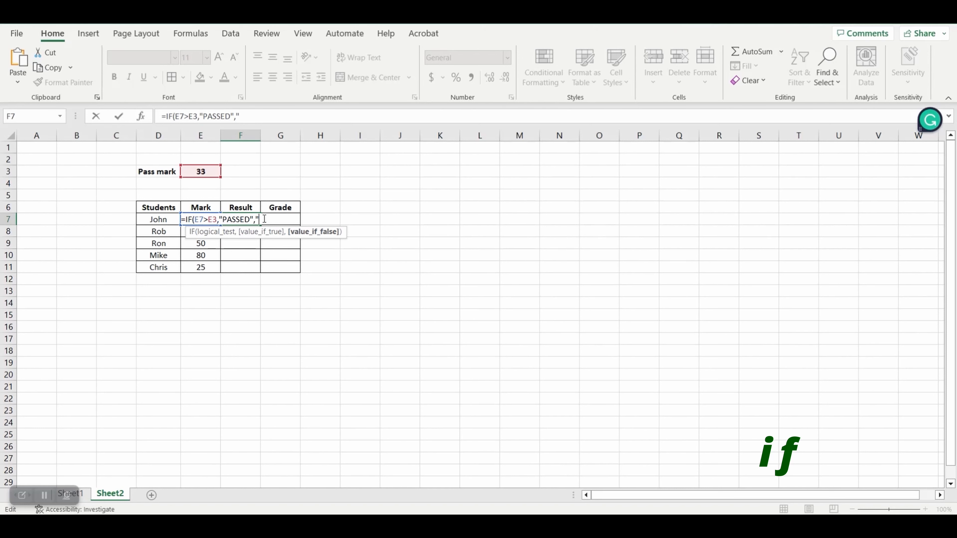
type("LED\")")
key("Return")
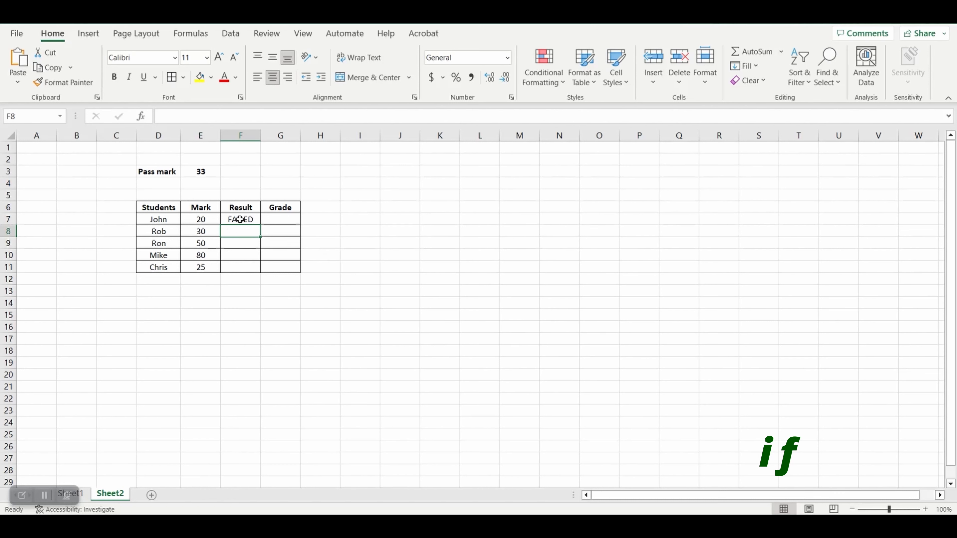
Step: Make the pass mark reference in the F7 formula absolute as $E$3
left_click(240, 220)
double_click(240, 219)
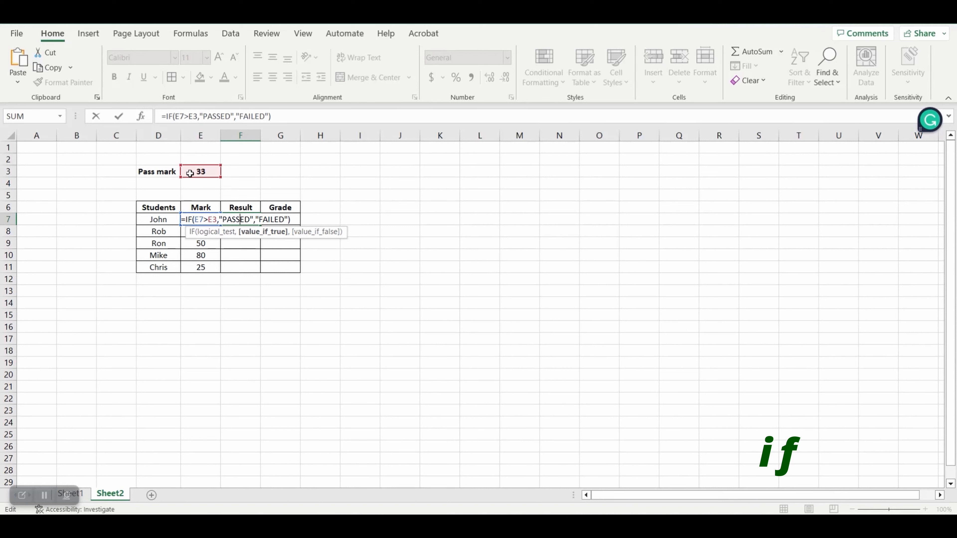
left_click(211, 220)
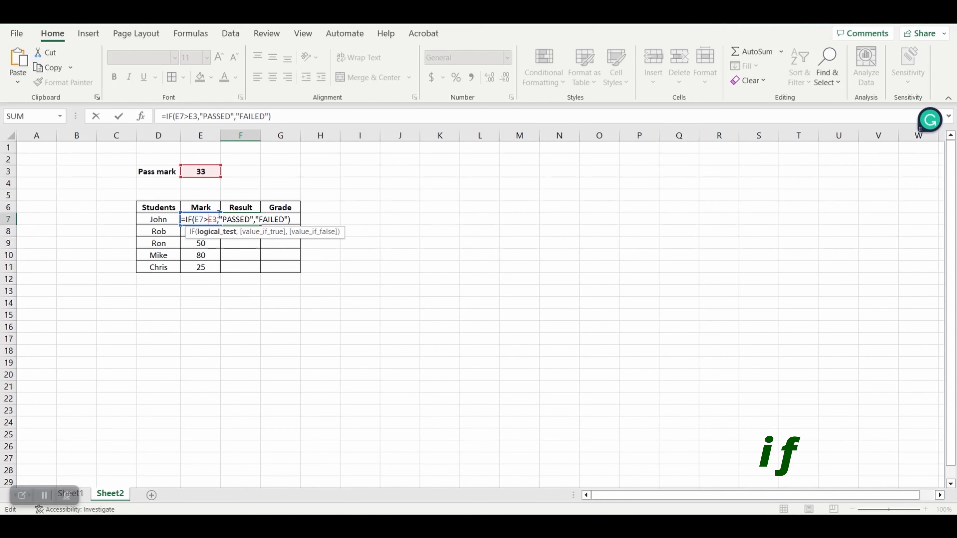
type("$")
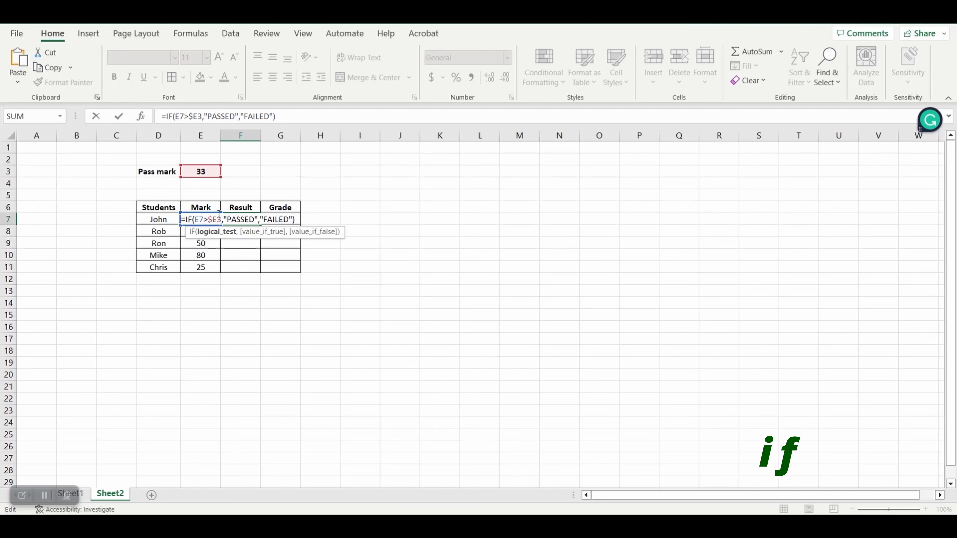
left_click(217, 220)
type("$")
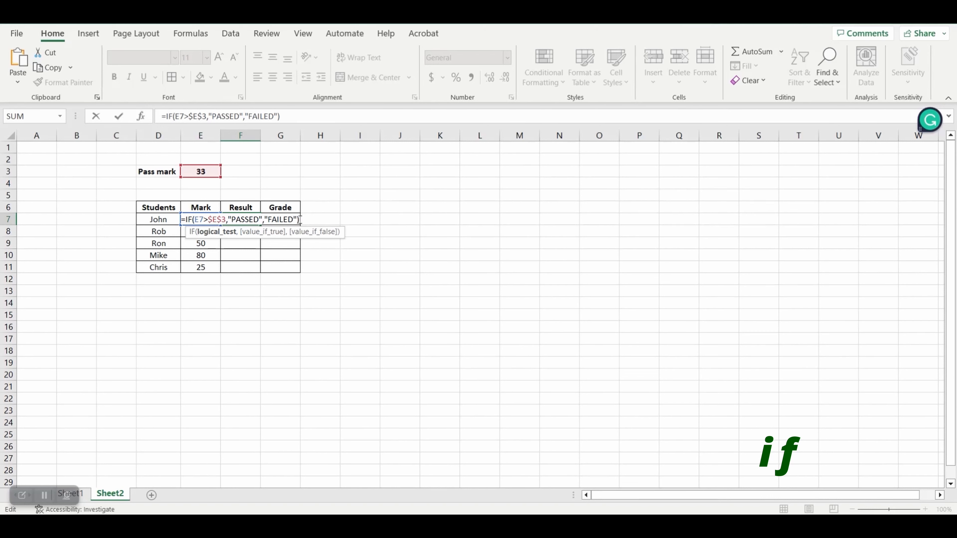
key("Return")
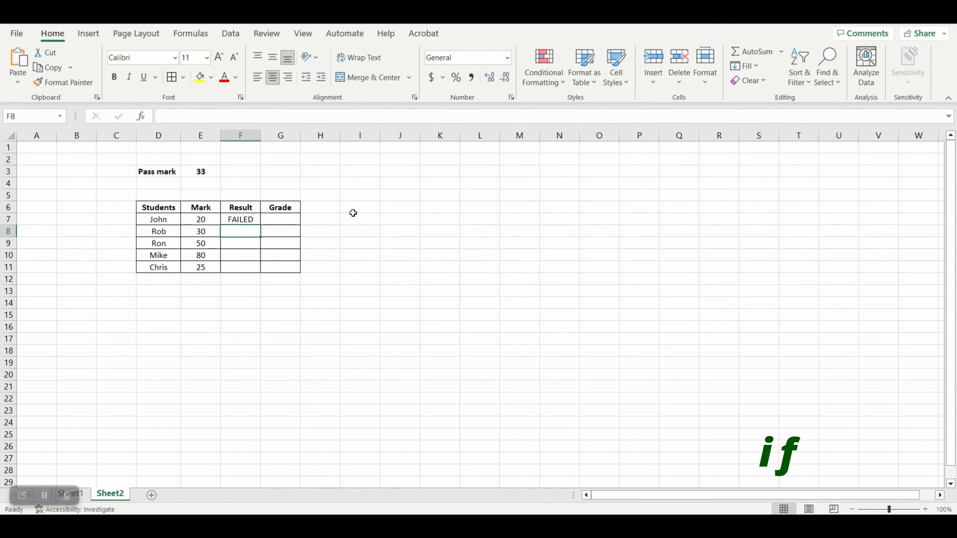
Step: Fill the F7 formula down the Result column to F11
left_click(241, 220)
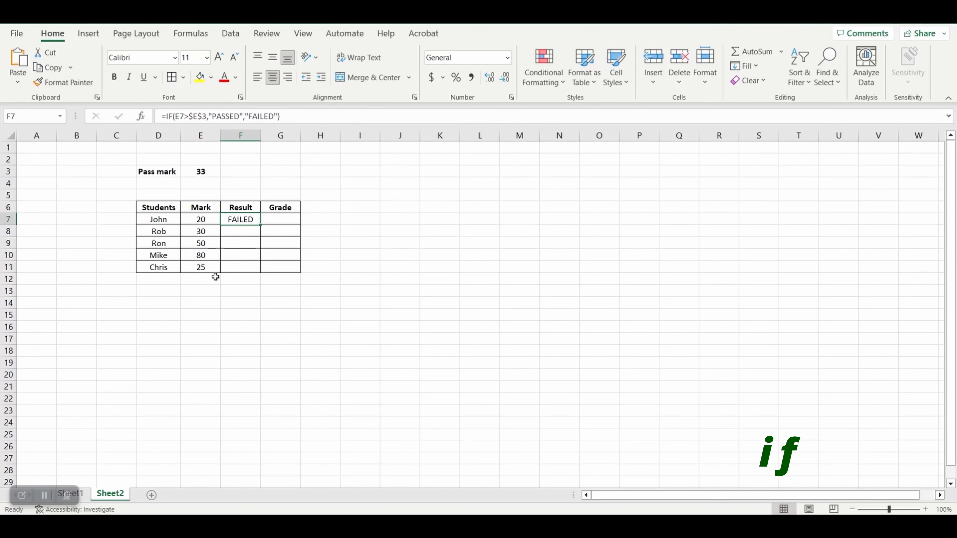
double_click(260, 225)
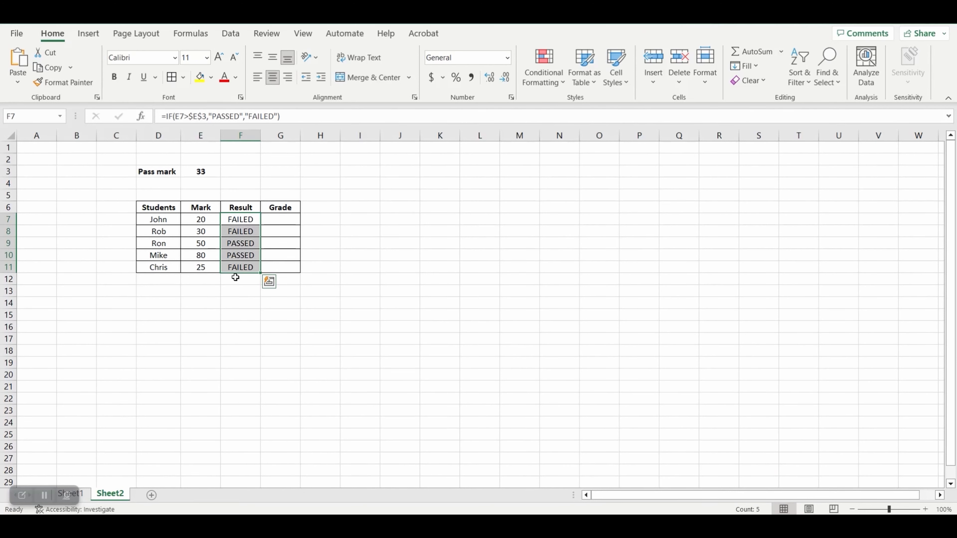
left_click(330, 275)
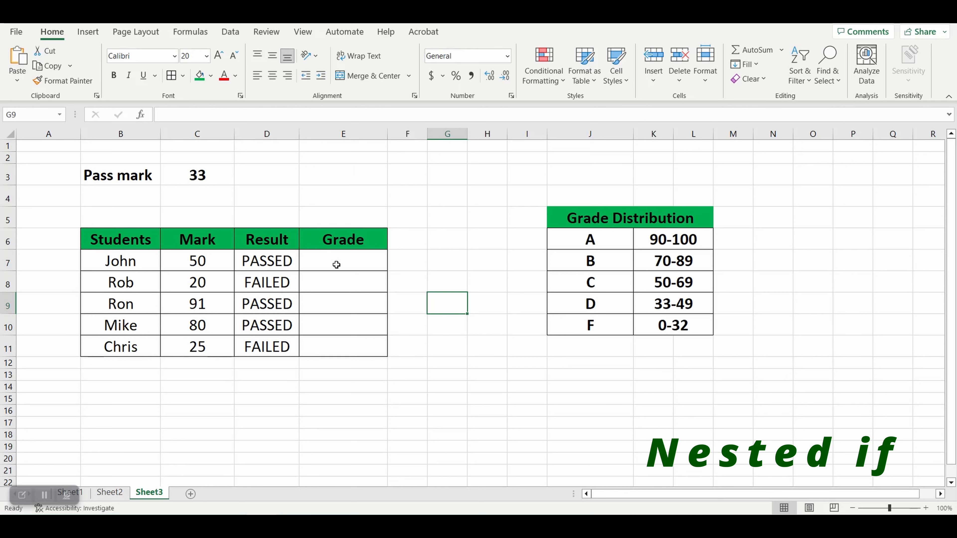
Step: Start an IF formula in Grade cell E7 that returns "A" when the mark in C7 is >=90
left_click(335, 265)
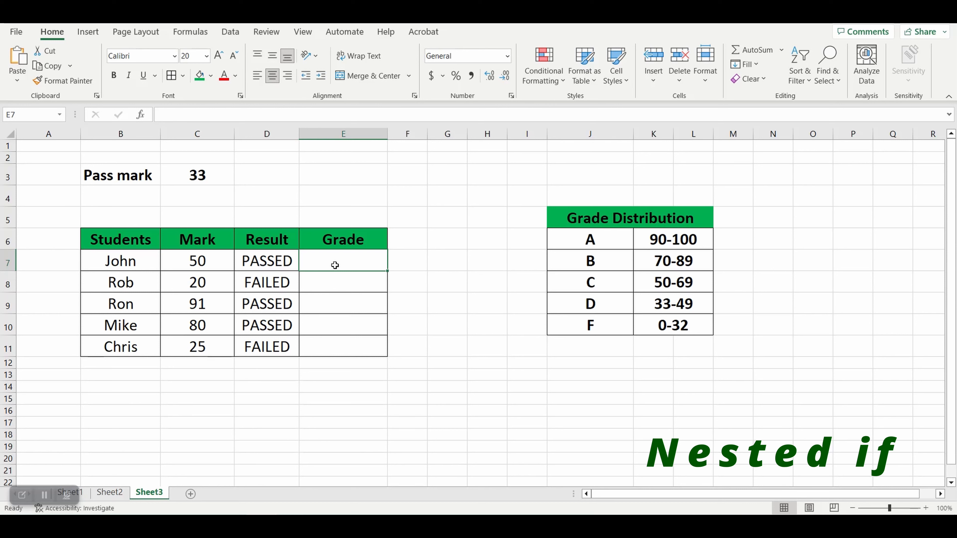
type("=")
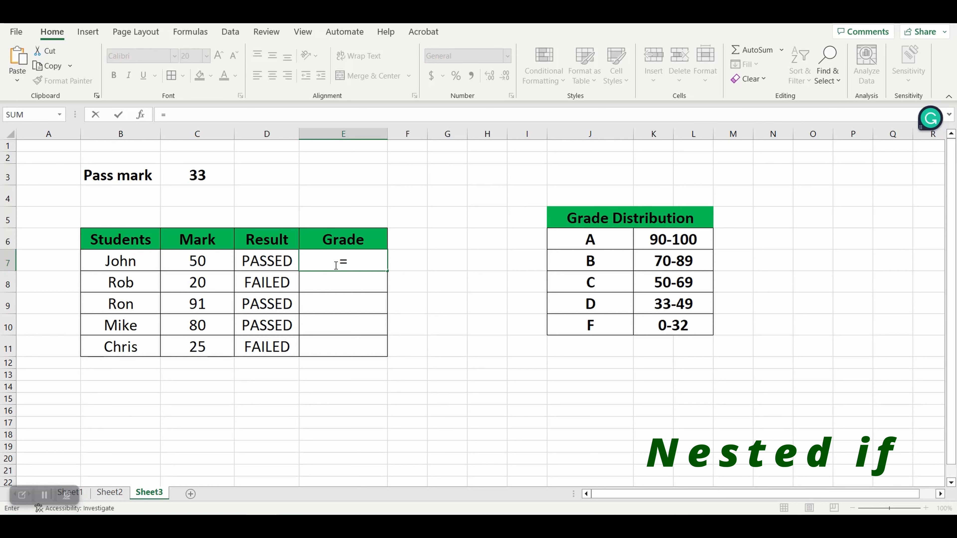
type("if")
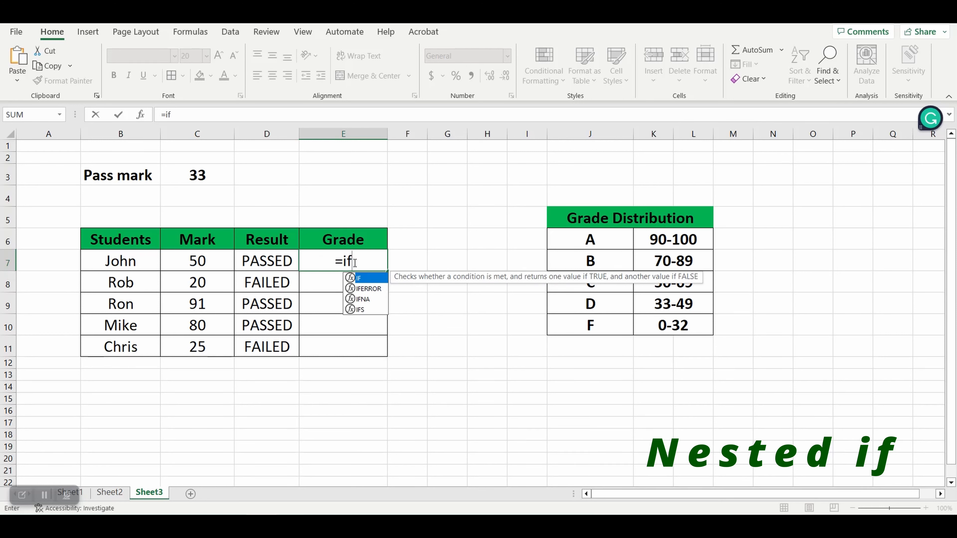
key("Tab")
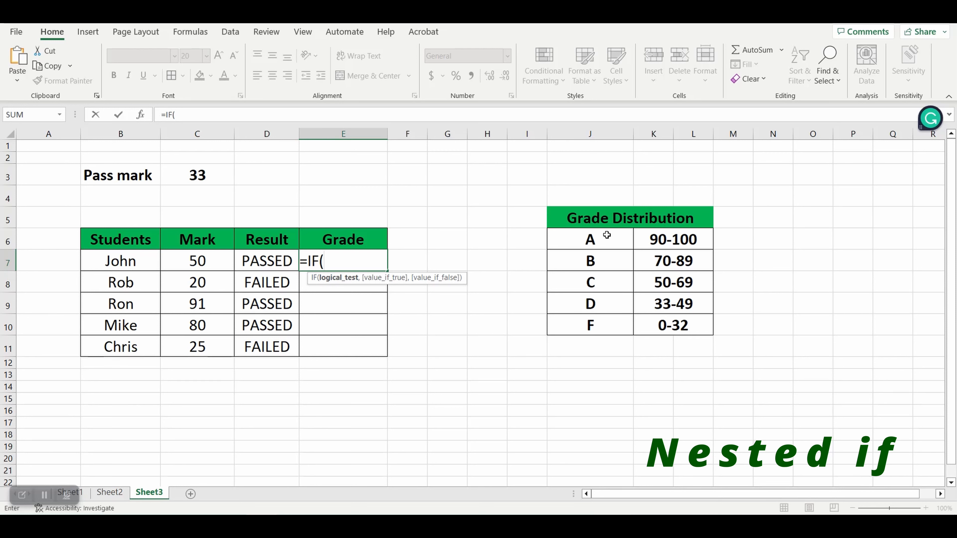
left_click(194, 263)
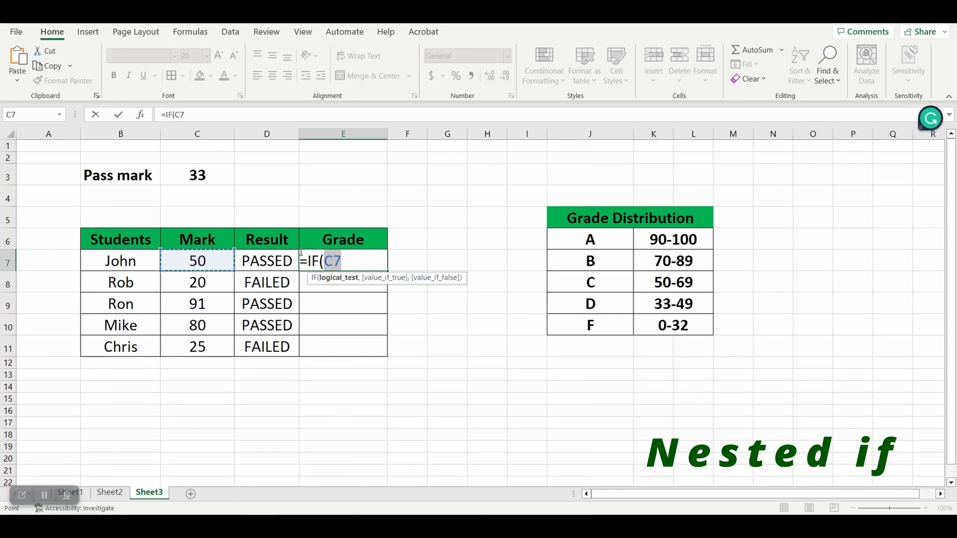
left_click(349, 262)
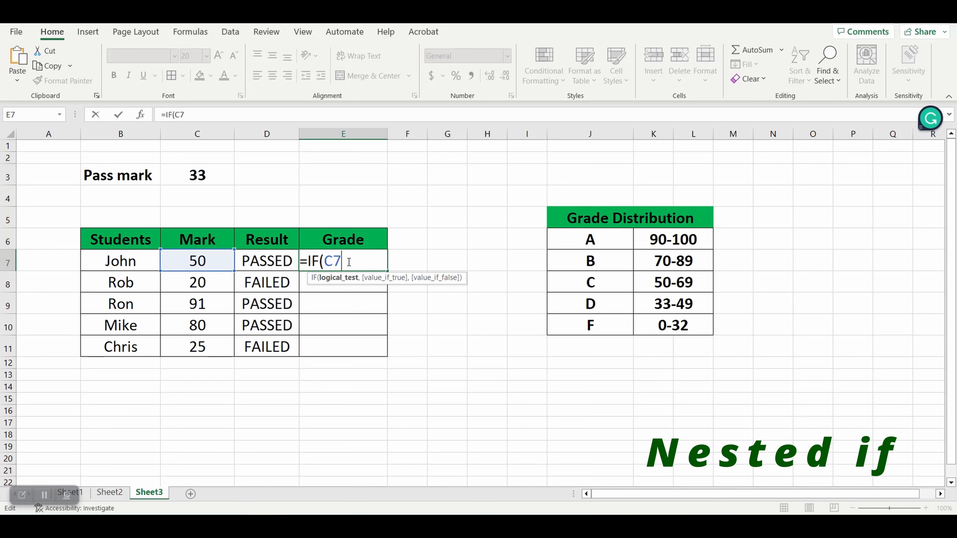
type(">=90,")
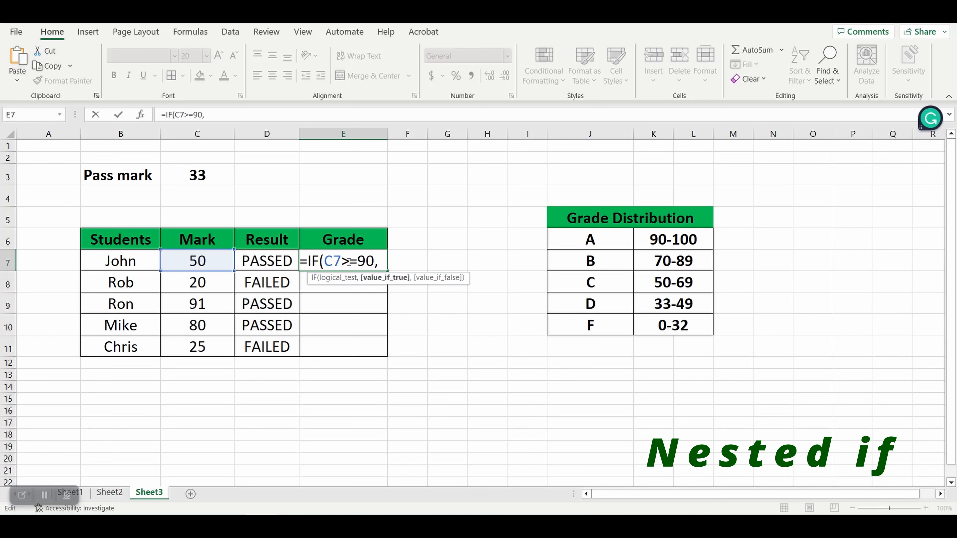
type("\"A\"")
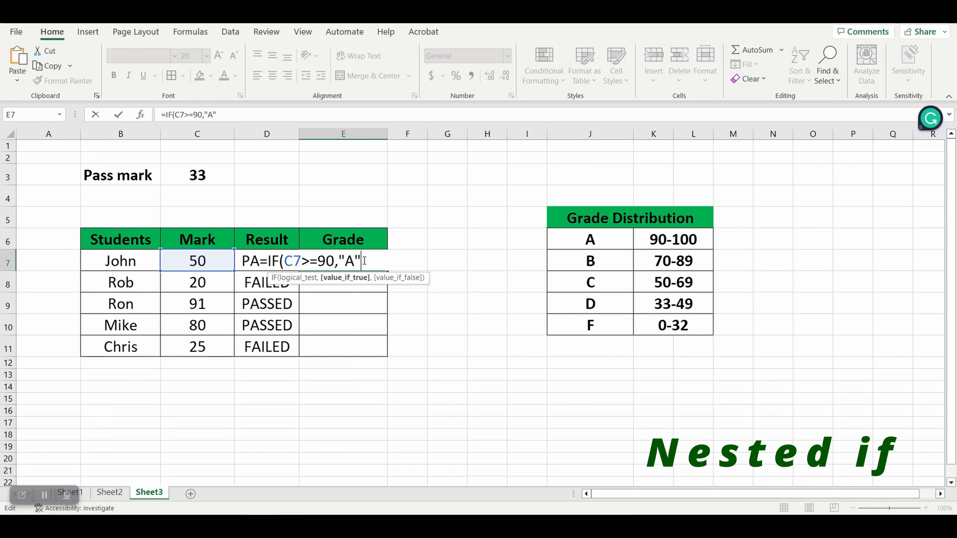
type(",")
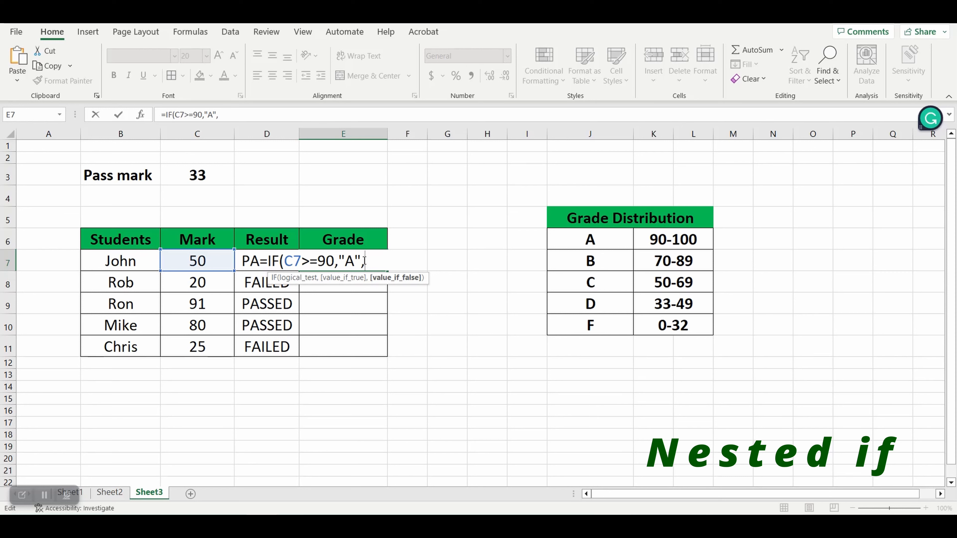
Step: Nest a second IF in the E7 formula that returns "B" when C7 is >=70
type("if")
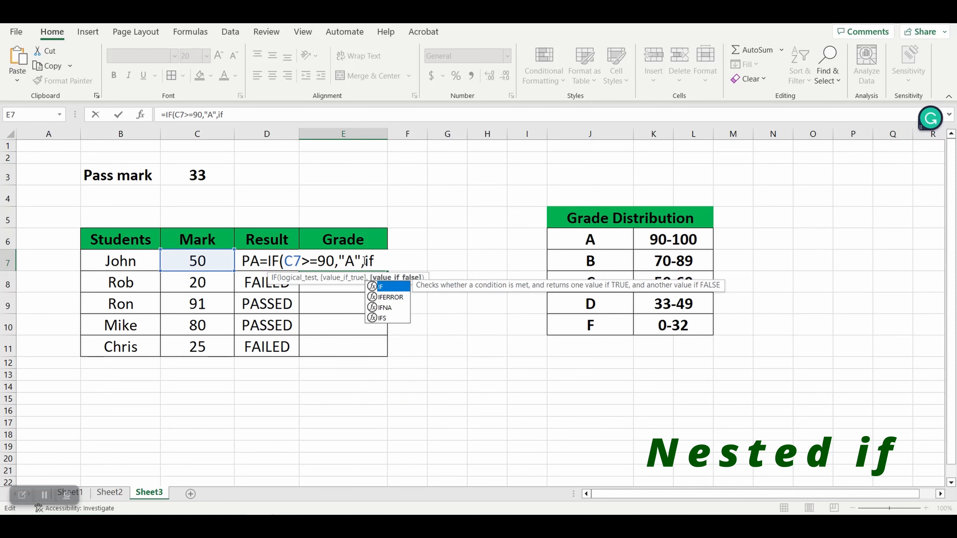
double_click(388, 290)
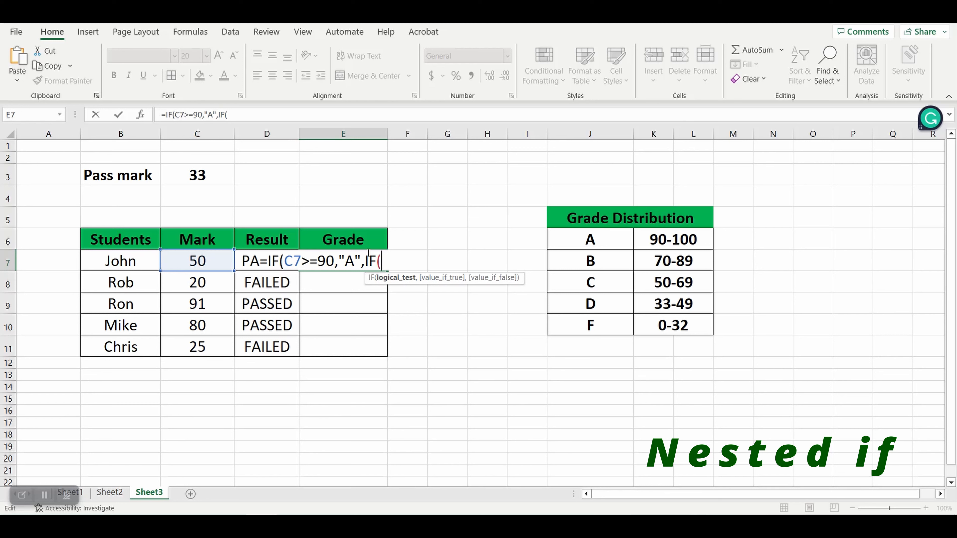
left_click(205, 260)
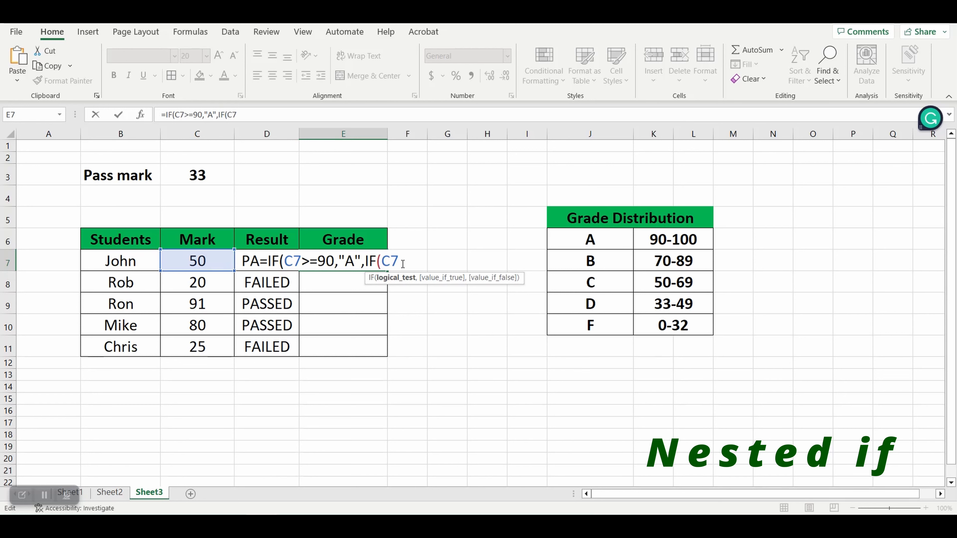
type(">=70")
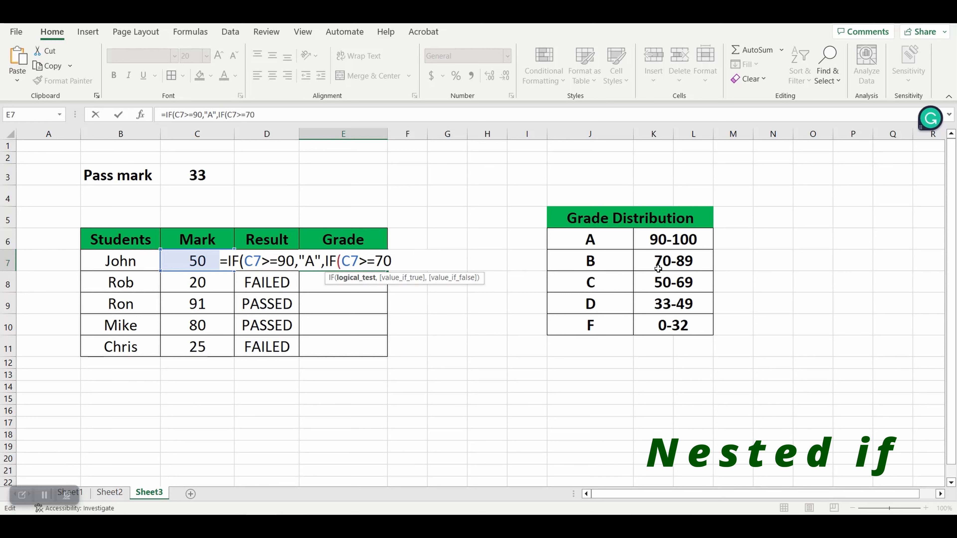
type(",")
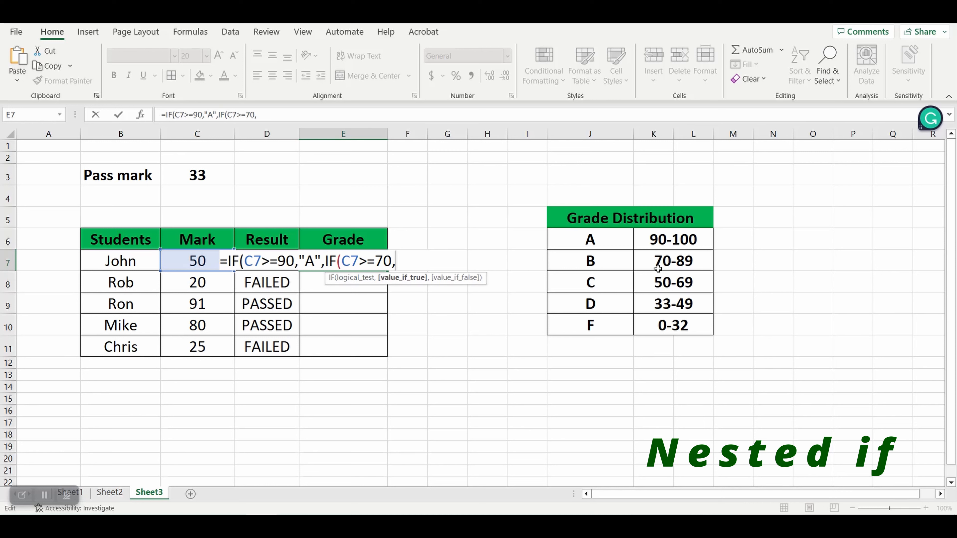
type("\"B\",")
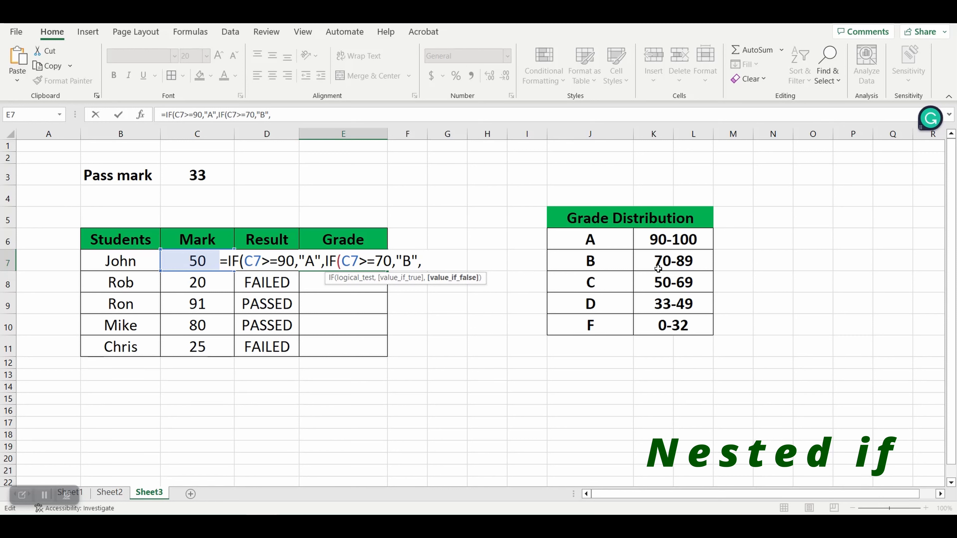
type("if(")
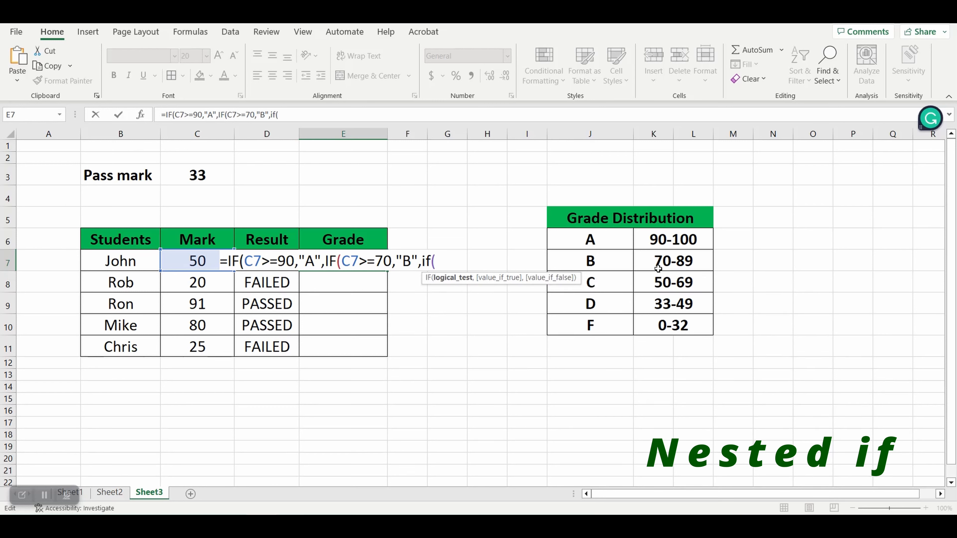
key("BackSpace")
key("BackSpace")
key("BackSpace")
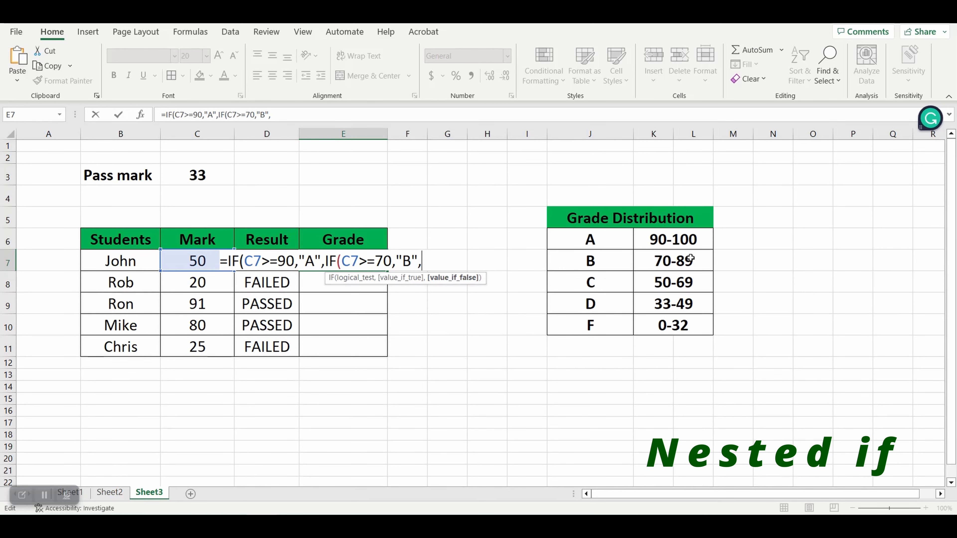
Step: Nest a third IF in the E7 formula that returns "C" when C7 is >=50
type("if(")
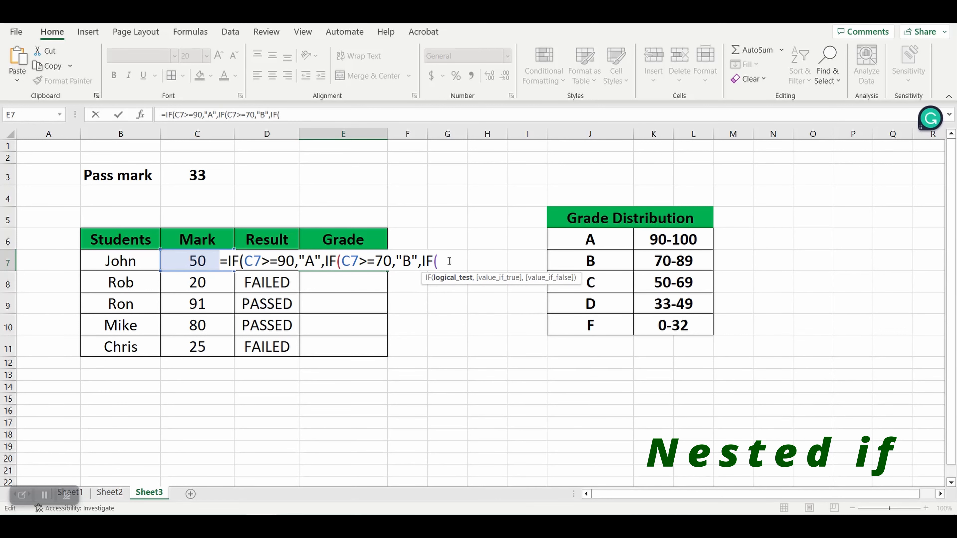
left_click(187, 261)
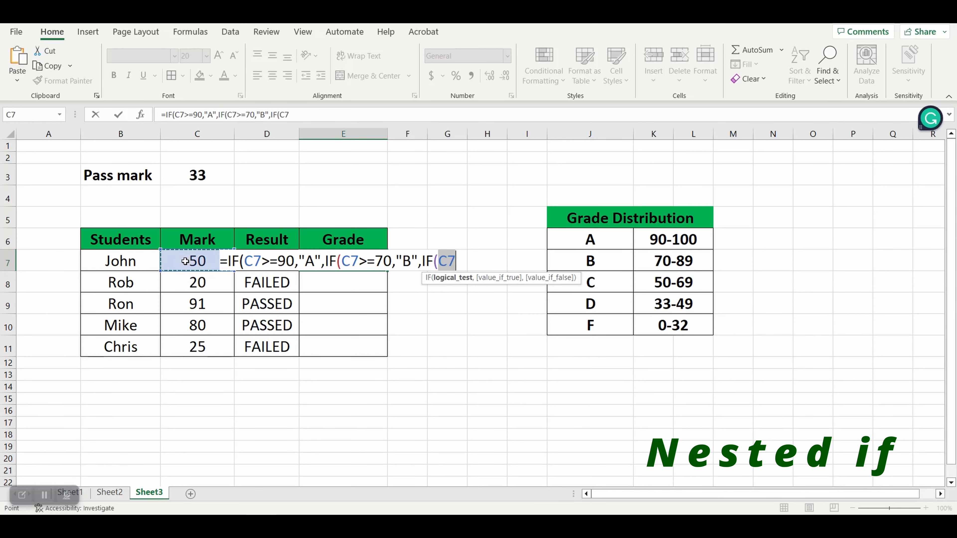
type(">")
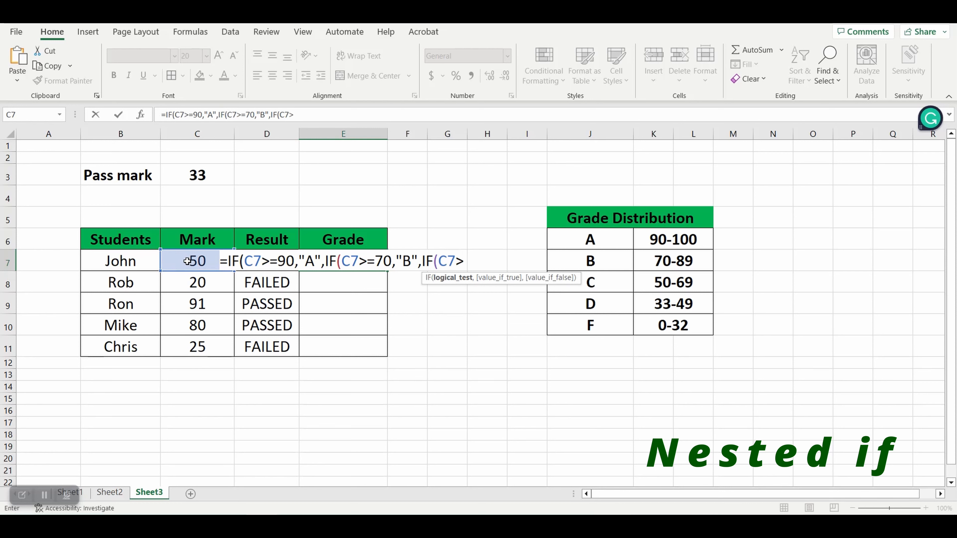
type("=")
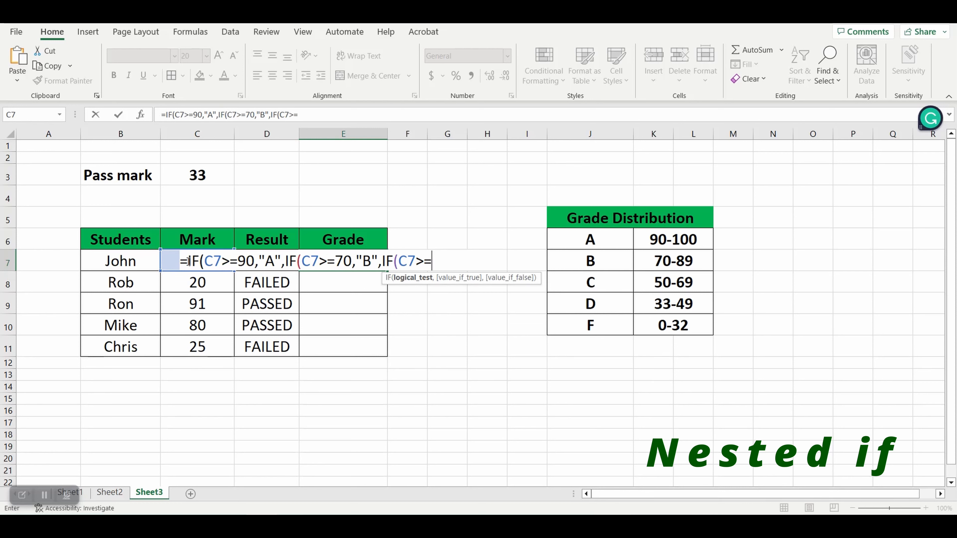
type("50,\"C")
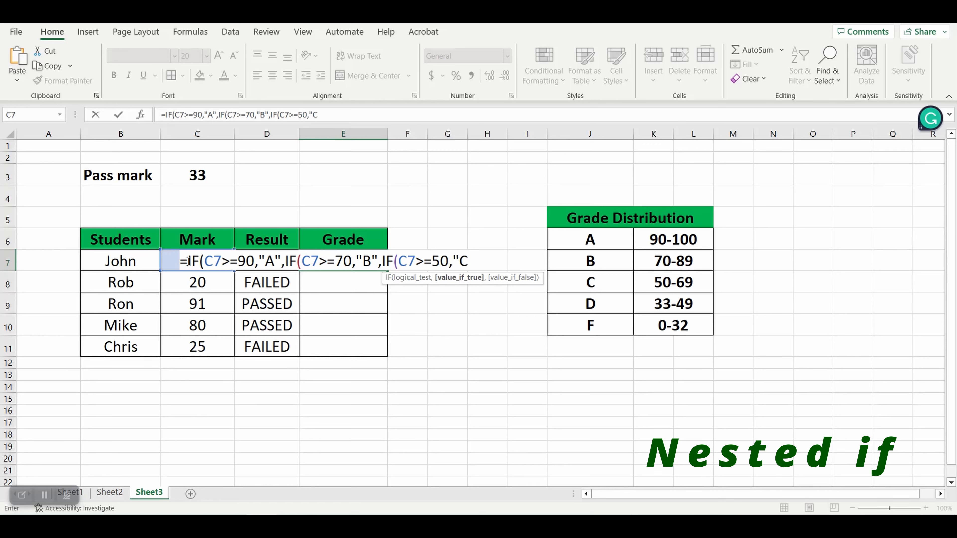
type("\",")
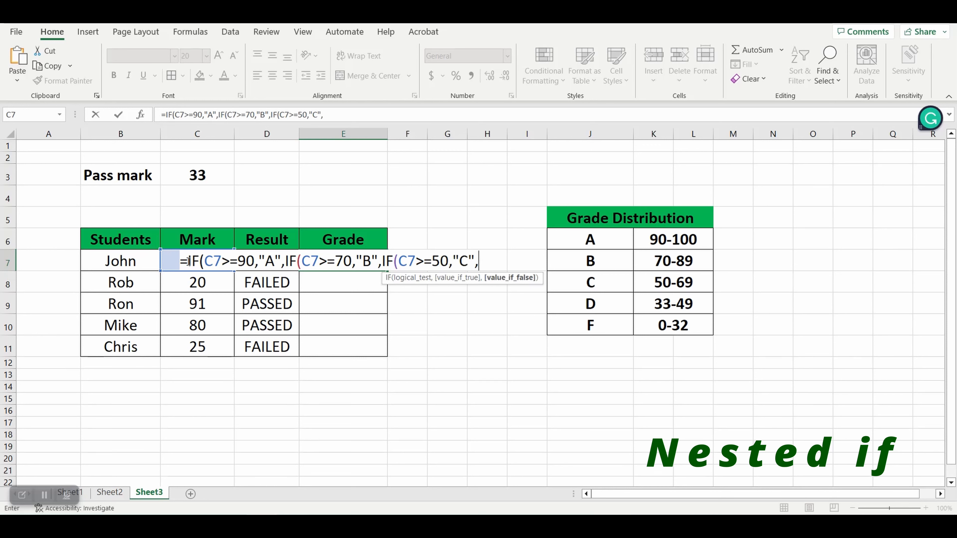
Step: Nest a fourth IF in the E7 formula that returns "D" when C7 is >=33
type("if")
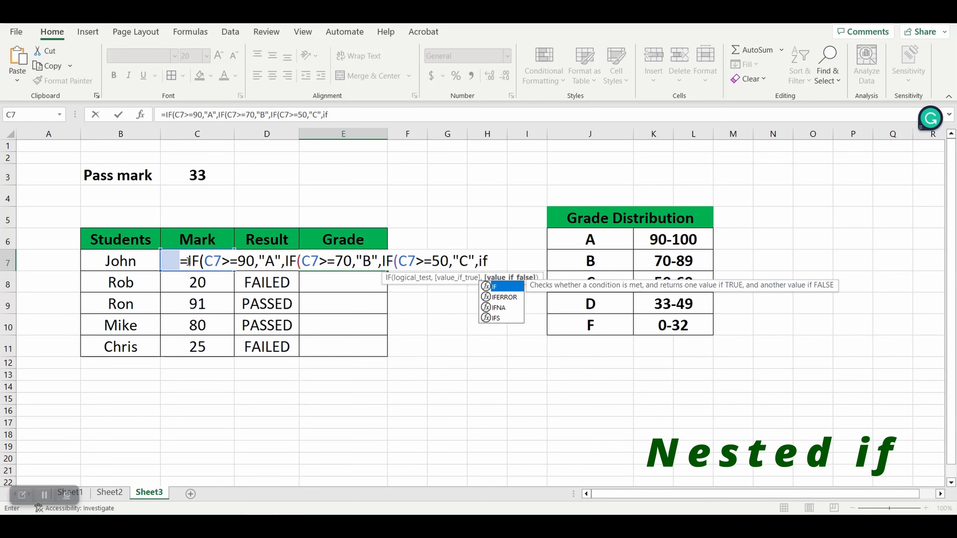
double_click(507, 287)
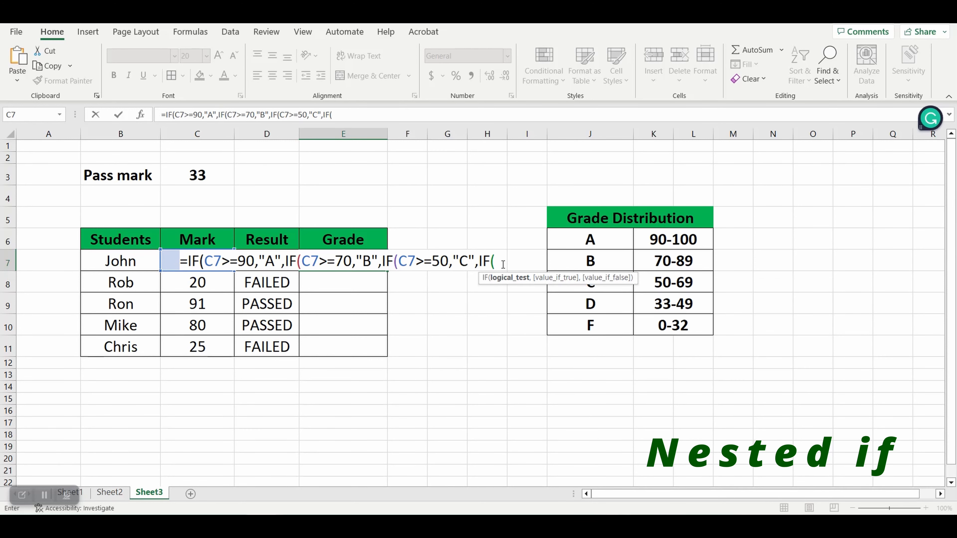
left_click(168, 258)
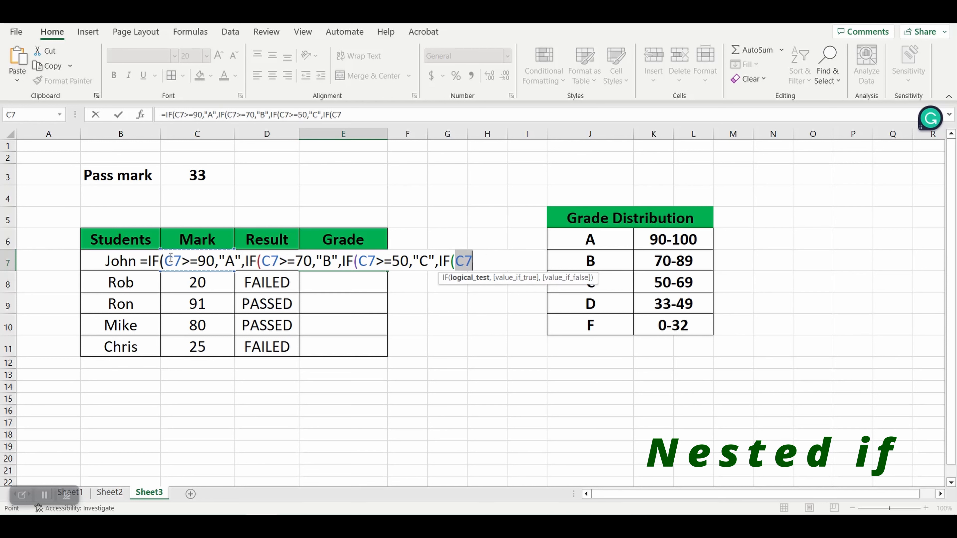
type(">=")
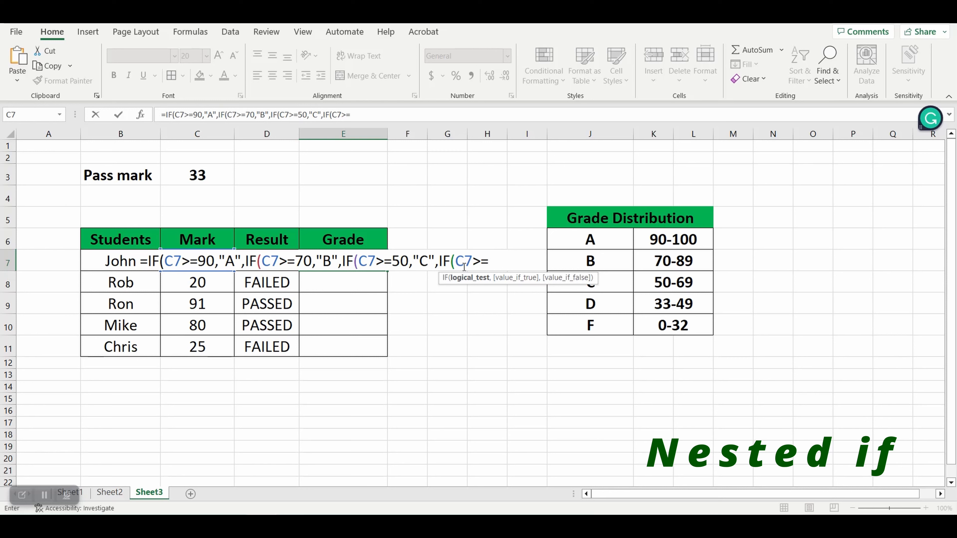
type("33,\"D")
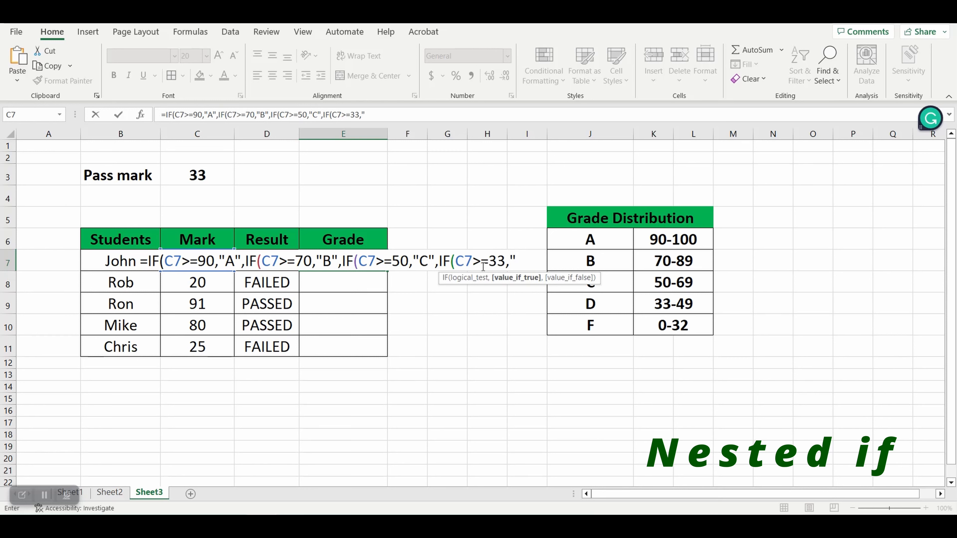
type("\",")
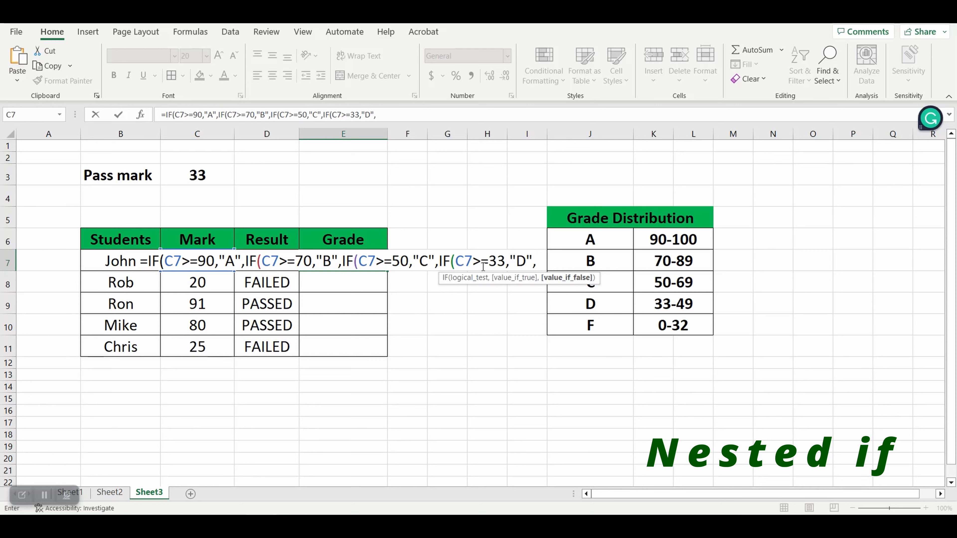
Step: Set "F" as the final value if false, close all four IF functions and enter the E7 formula
type("\"F")
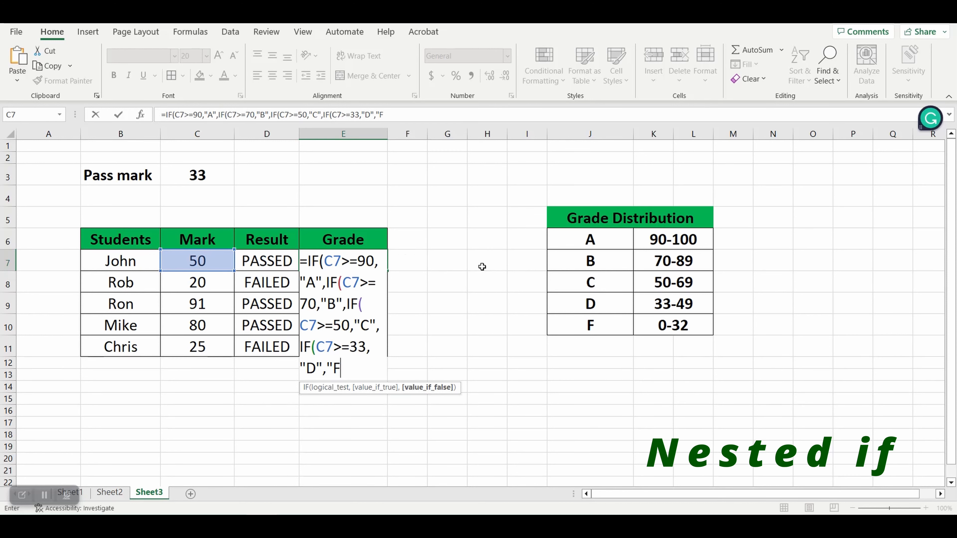
type("\"")
type(")")
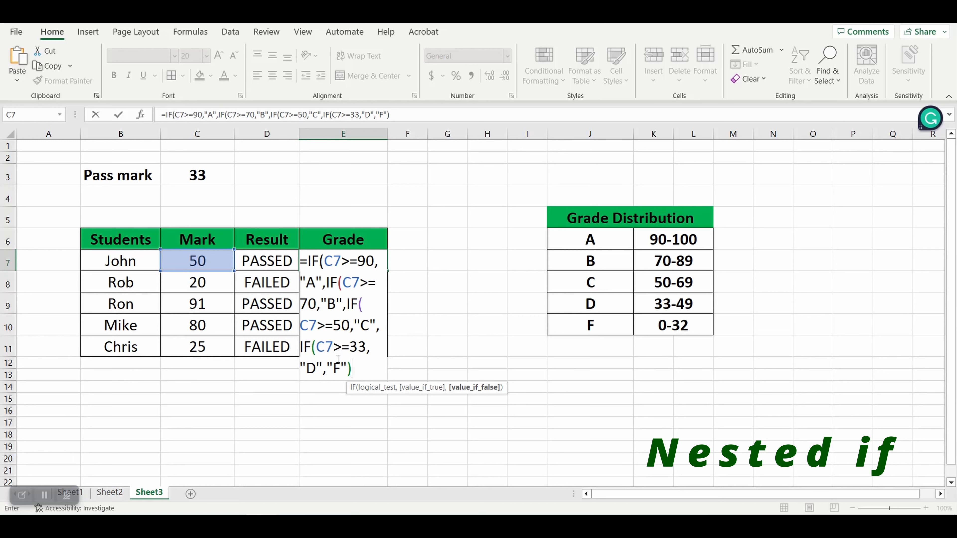
type(")")
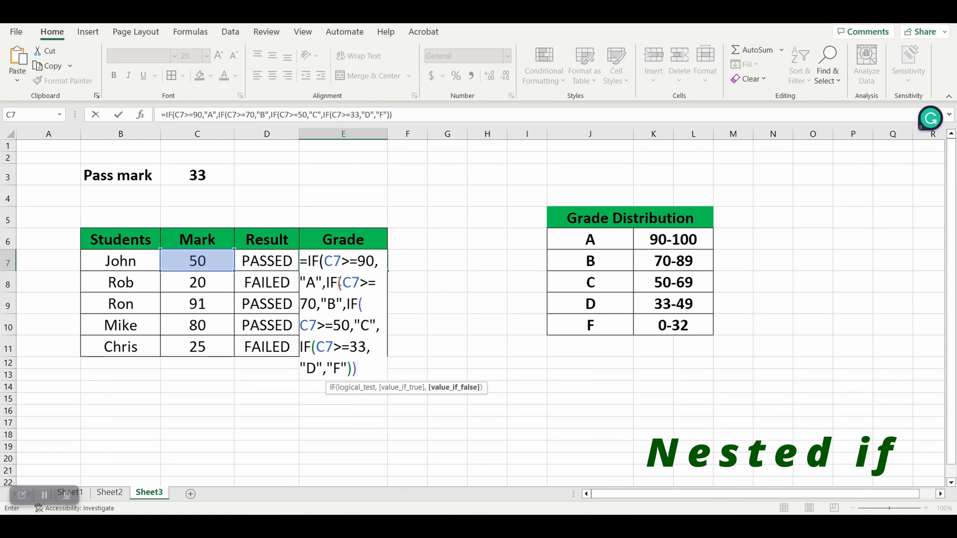
type(")")
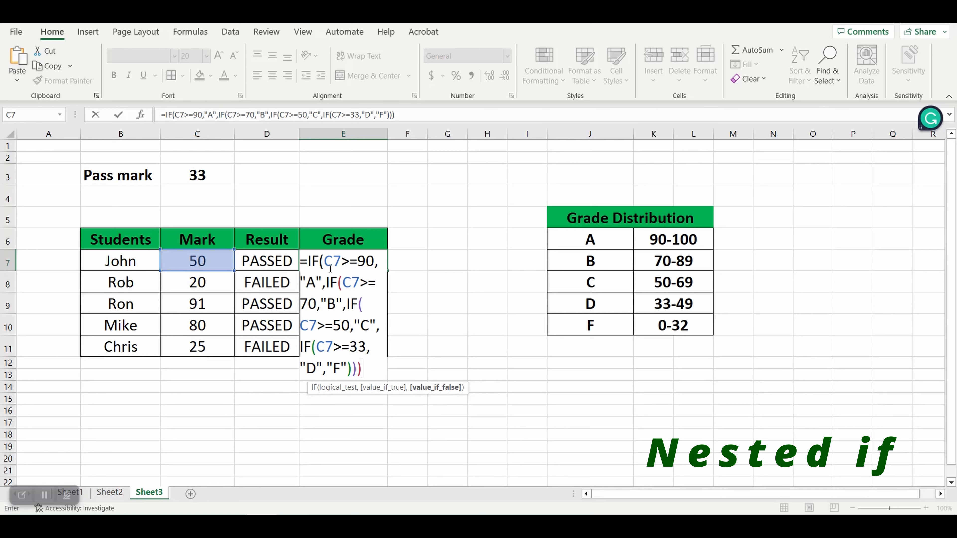
type(")")
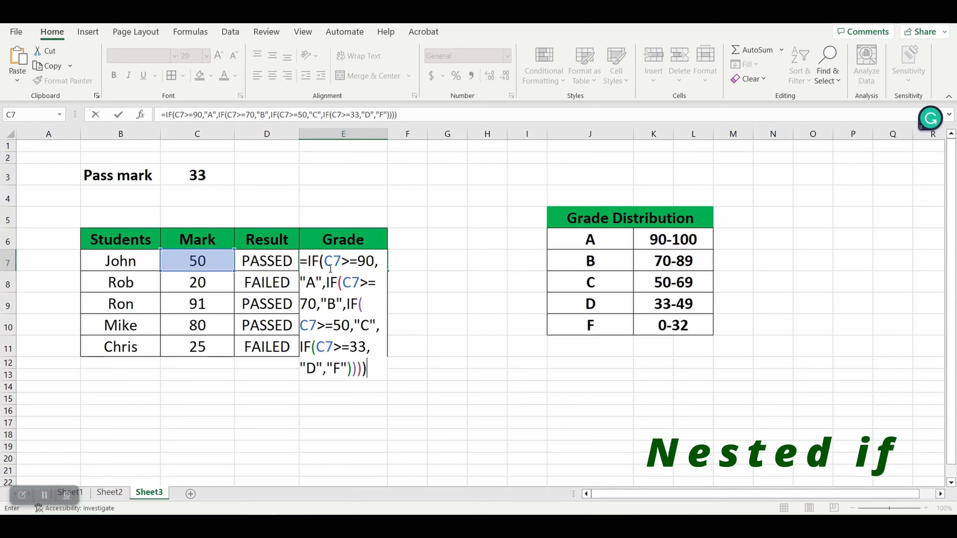
key("Return")
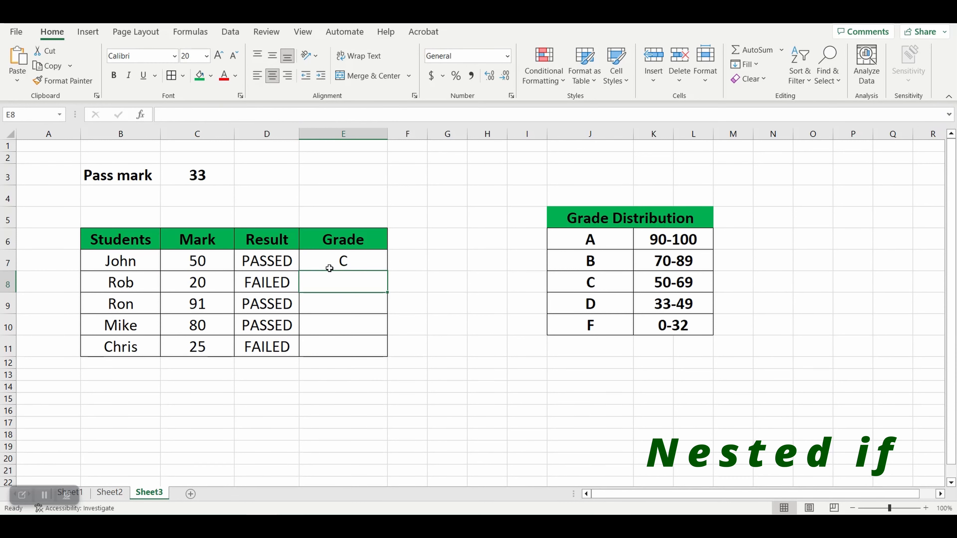
Step: Fill the nested IF formula from E7 down the Grade column to E11
left_click(330, 260)
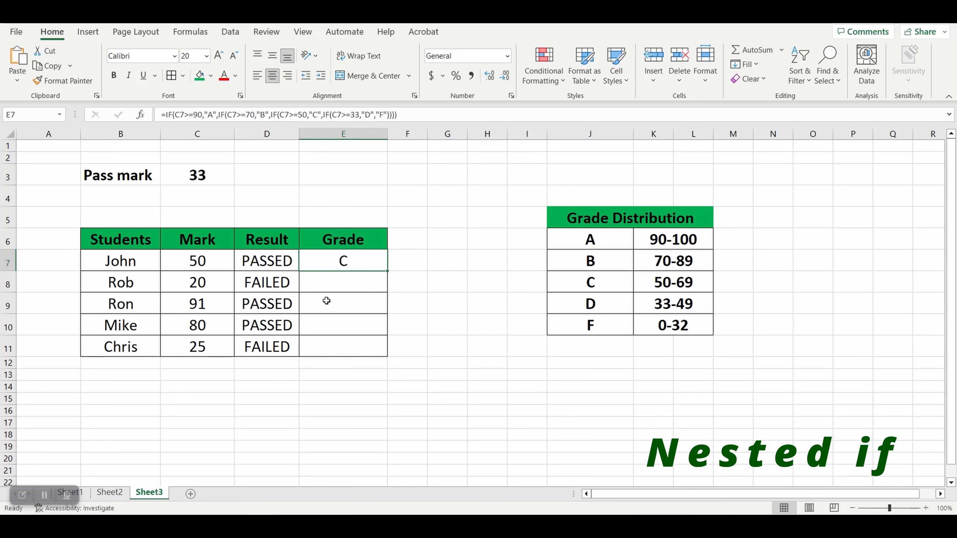
double_click(387, 271)
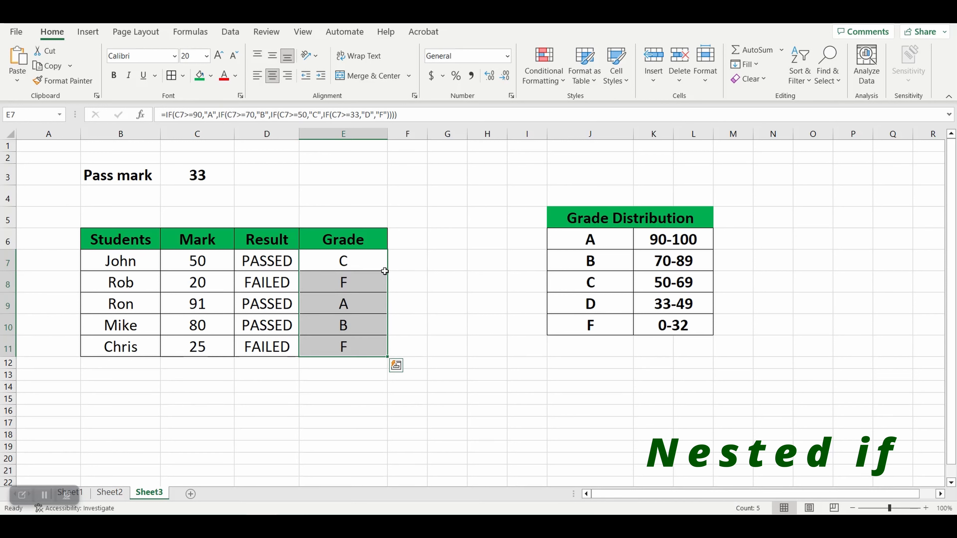
left_click(412, 290)
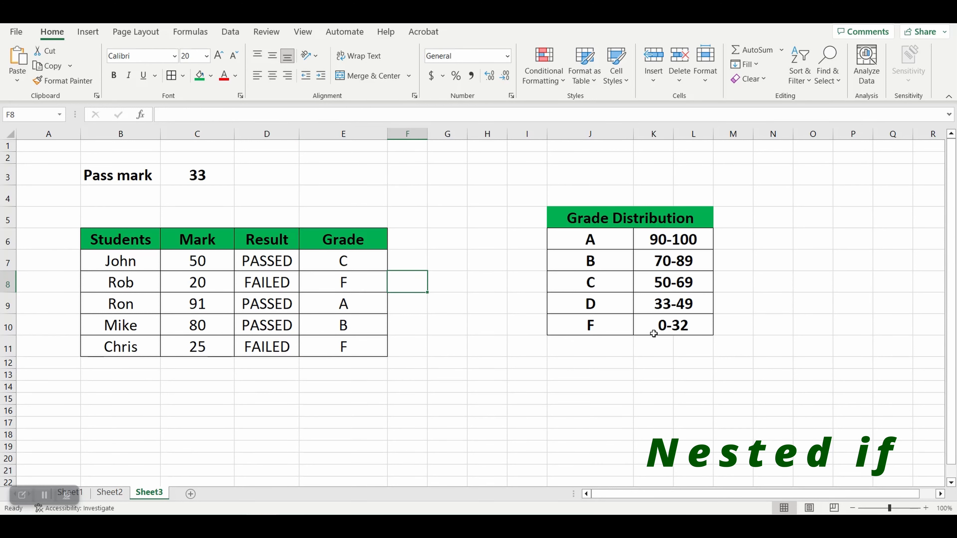
left_click(356, 283)
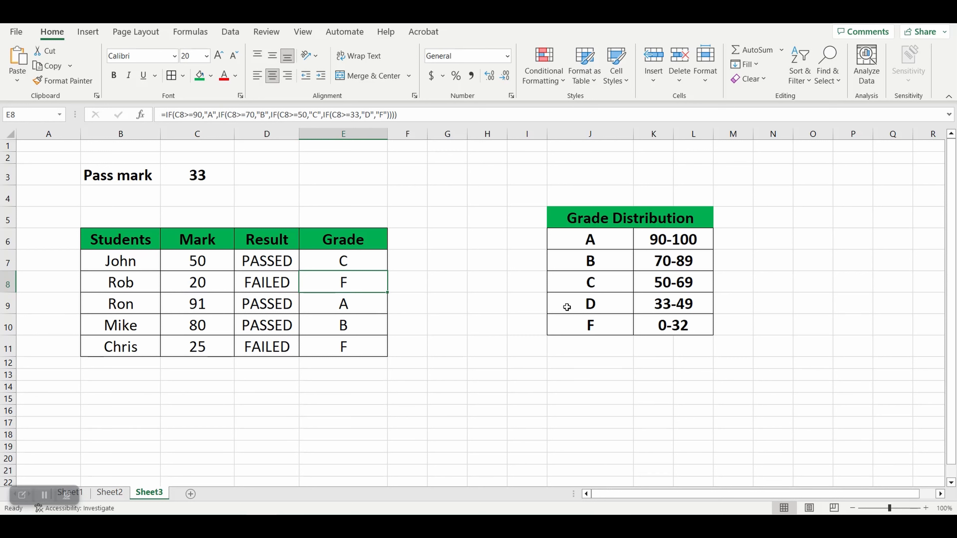
left_click(334, 311)
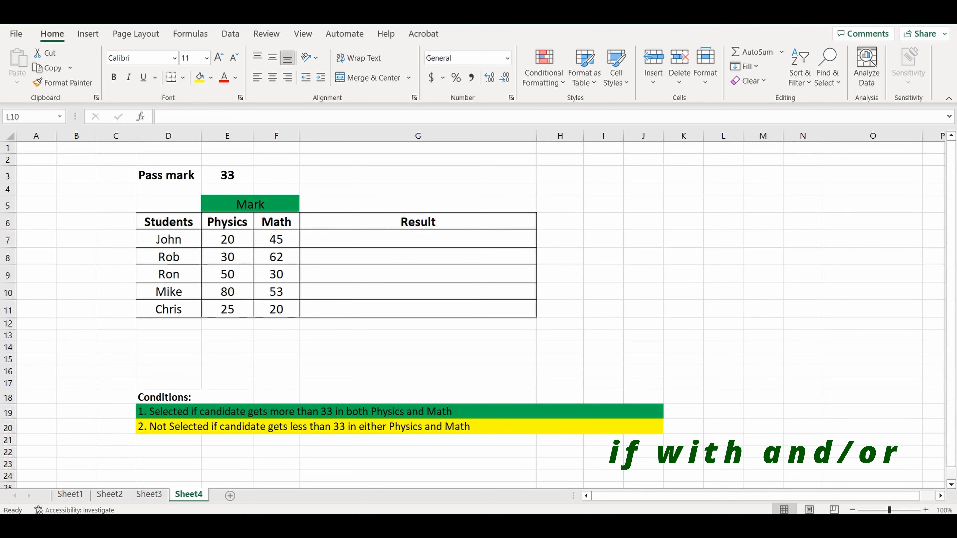
Step: Change "Physics and Math" to "Physics or Math" in the second condition, cell D20 of Sheet4
double_click(724, 292)
double_click(442, 427)
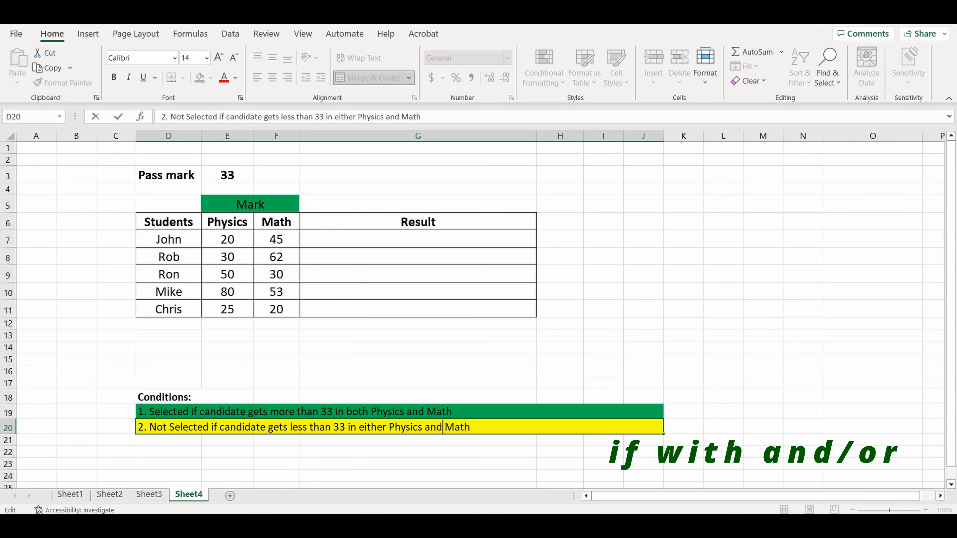
key("BackSpace")
key("BackSpace")
key("BackSpace")
type("or")
left_click(418, 348)
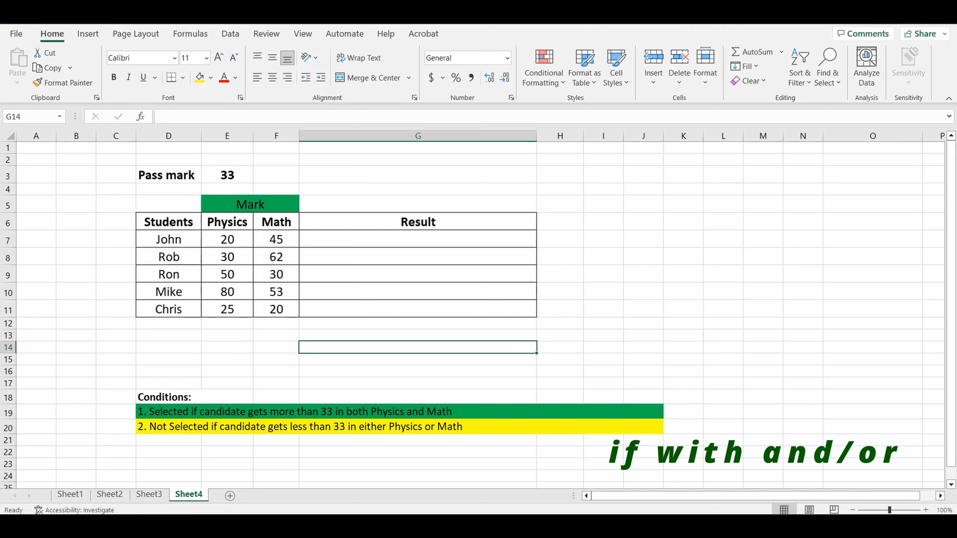
Step: Start an IF formula in G7 with a nested AND whose first condition is E7>=$E$3
left_click(417, 239)
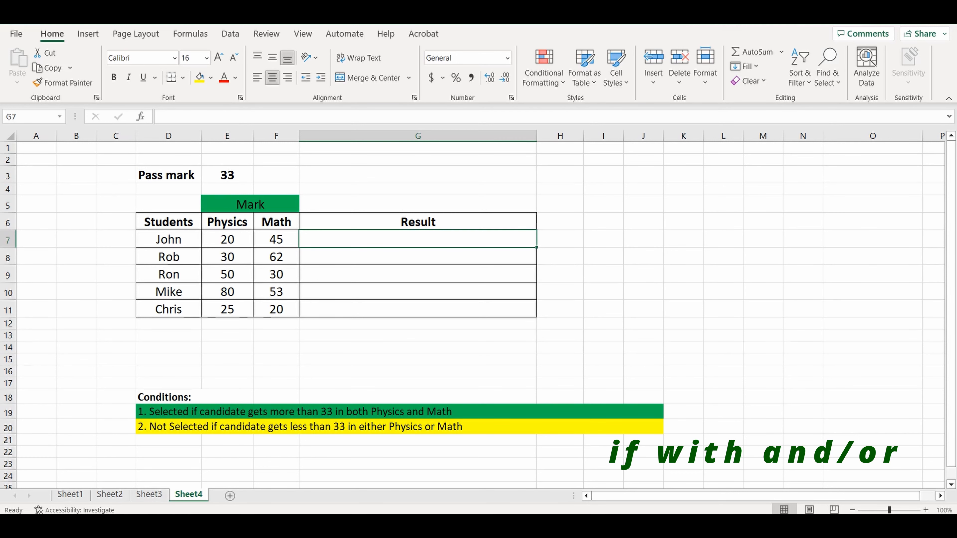
type("=")
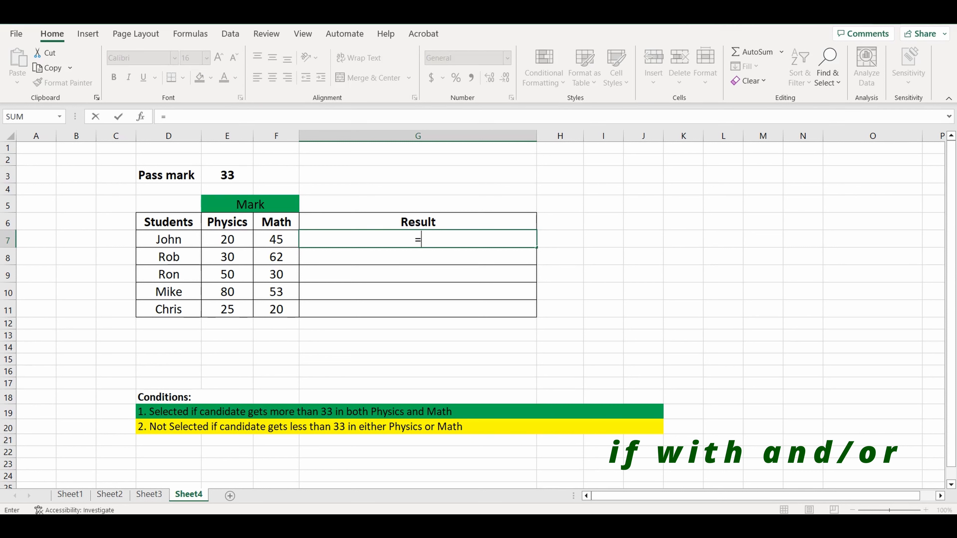
type("if")
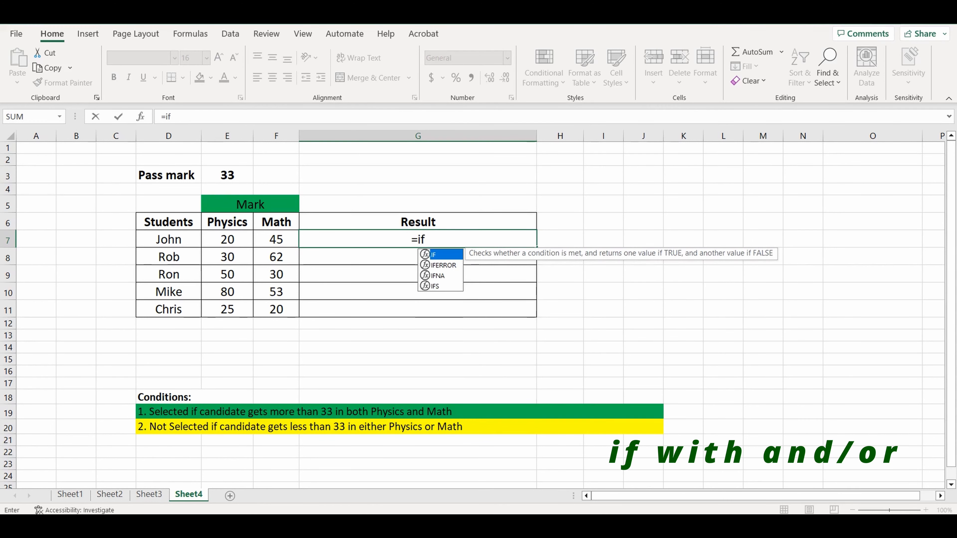
key("Tab")
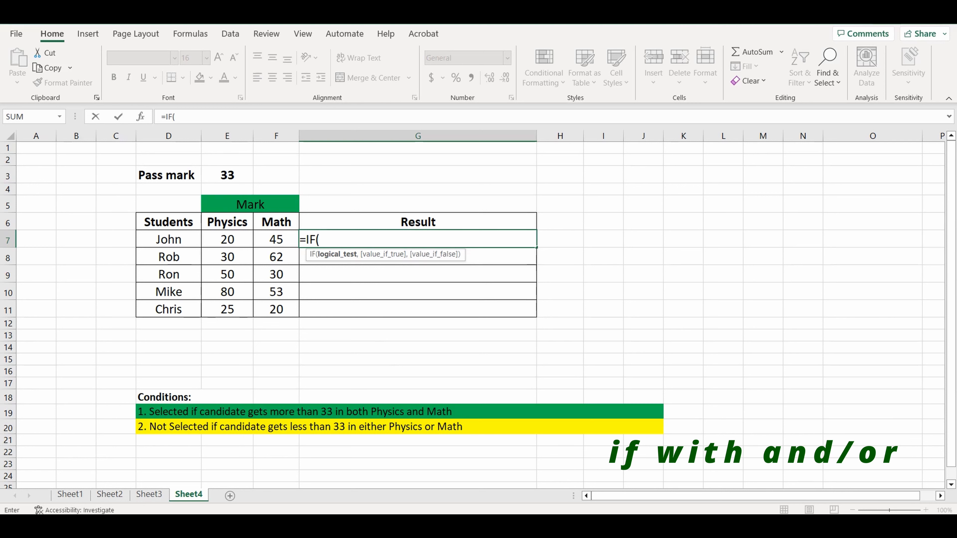
type("AN")
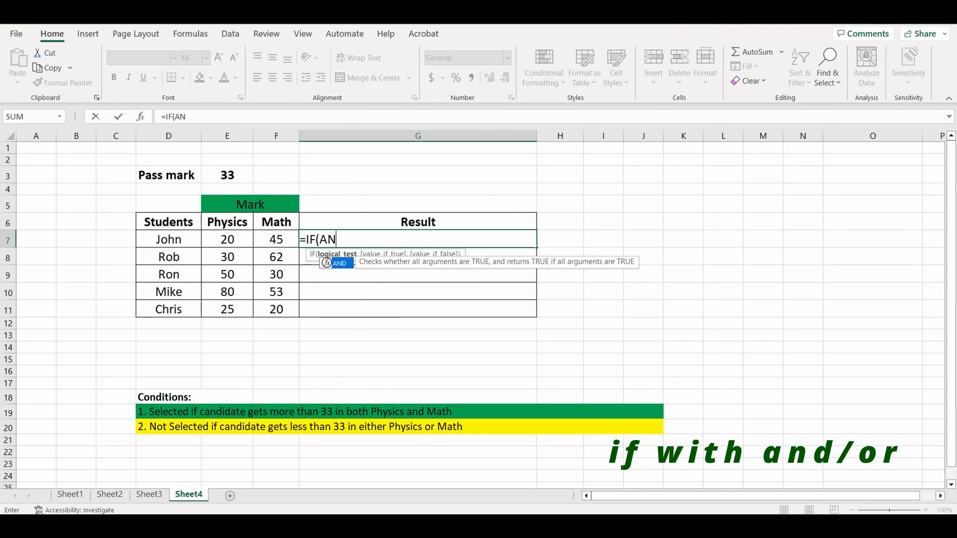
type("D")
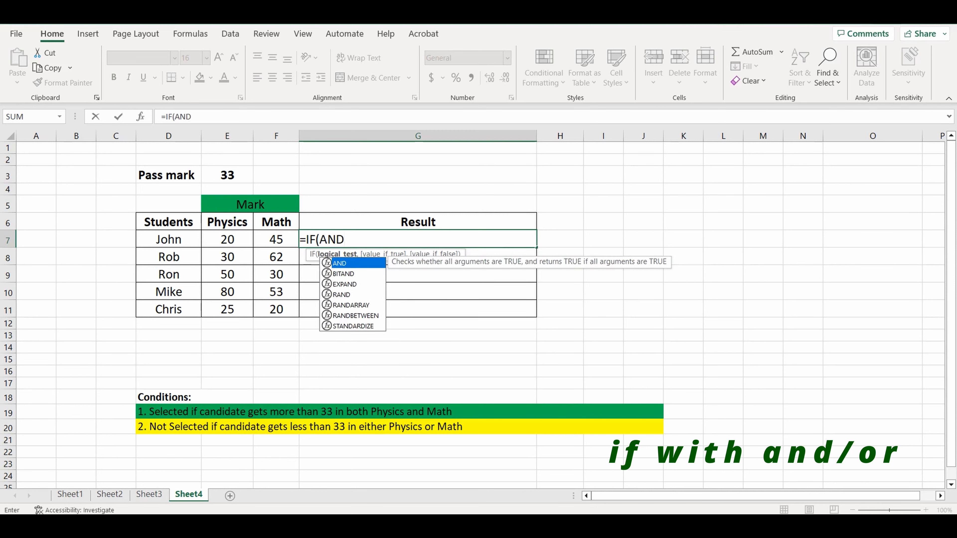
type("(")
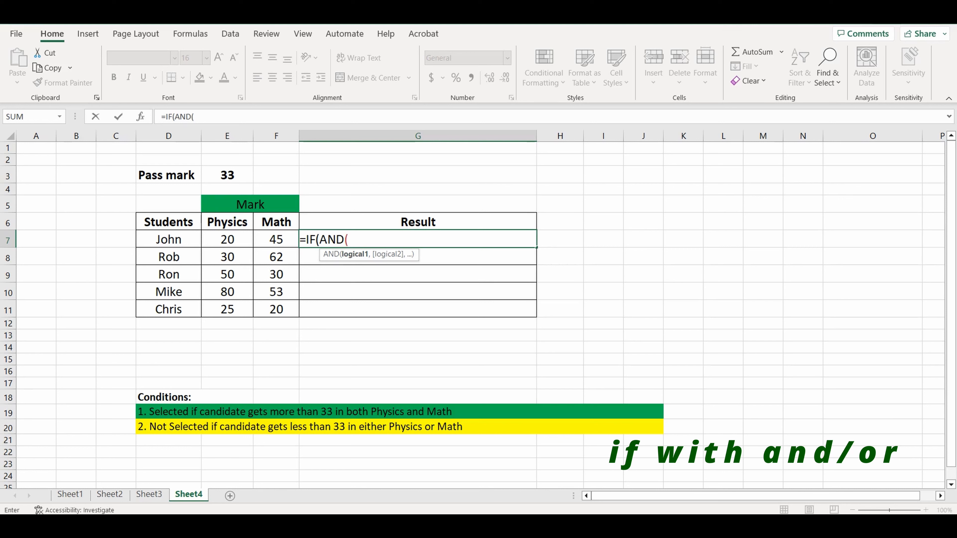
left_click(227, 240)
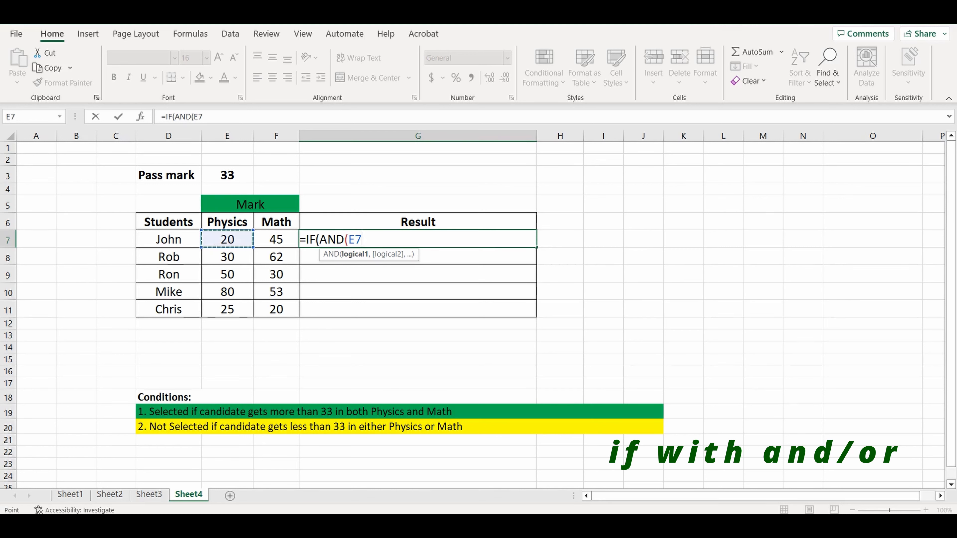
type(">=")
left_click(227, 175)
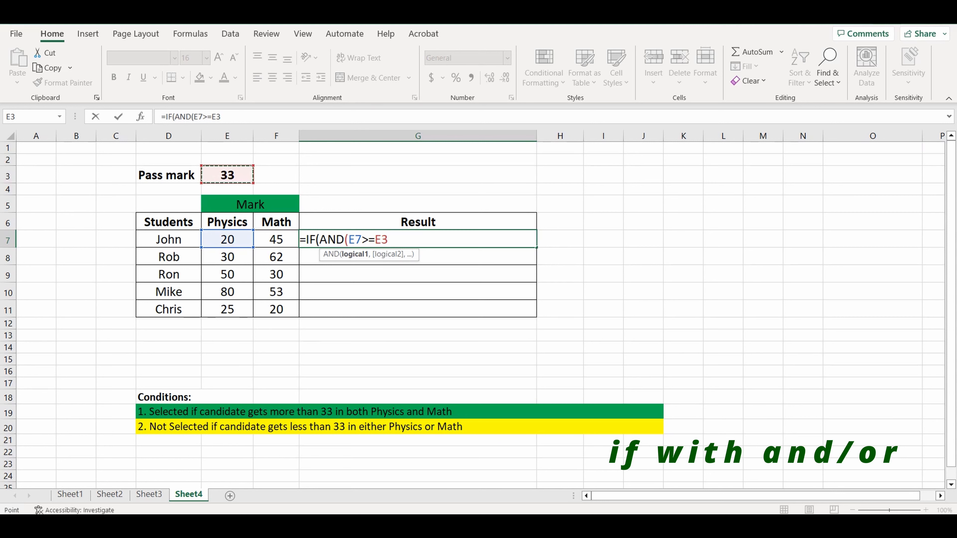
key("F4")
type(",")
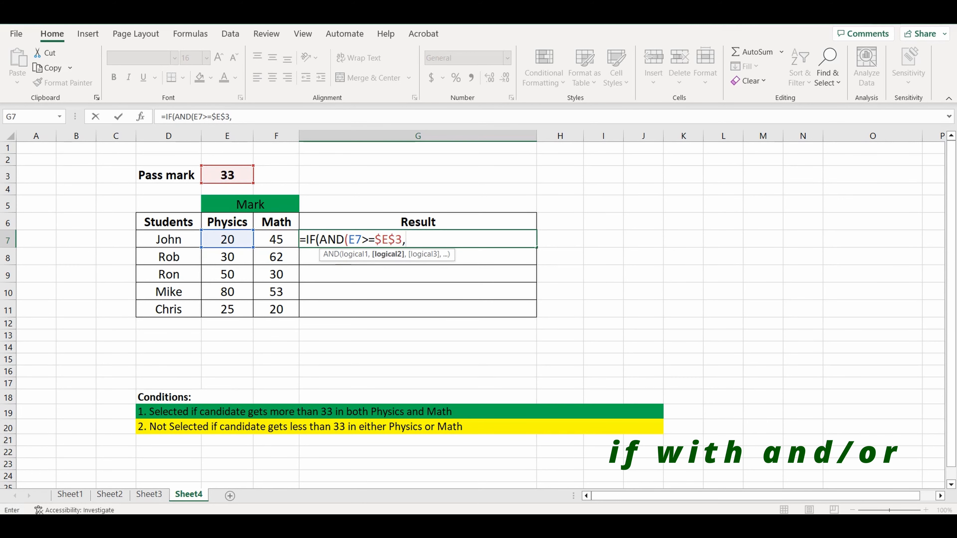
Step: Add F7>=$E$3 as the second AND condition in the G7 formula and close the AND function
key("Left")
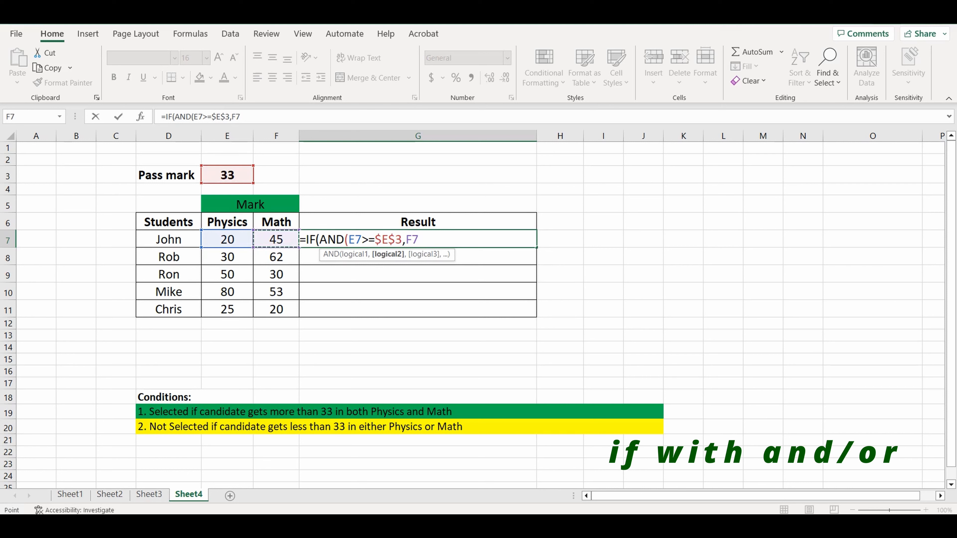
type(">=")
left_click(227, 175)
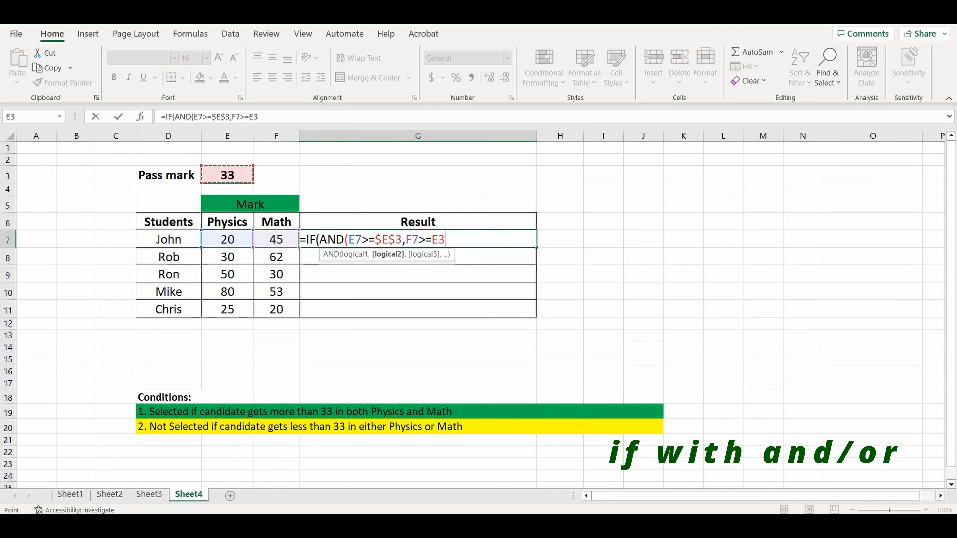
key("F4")
type(")")
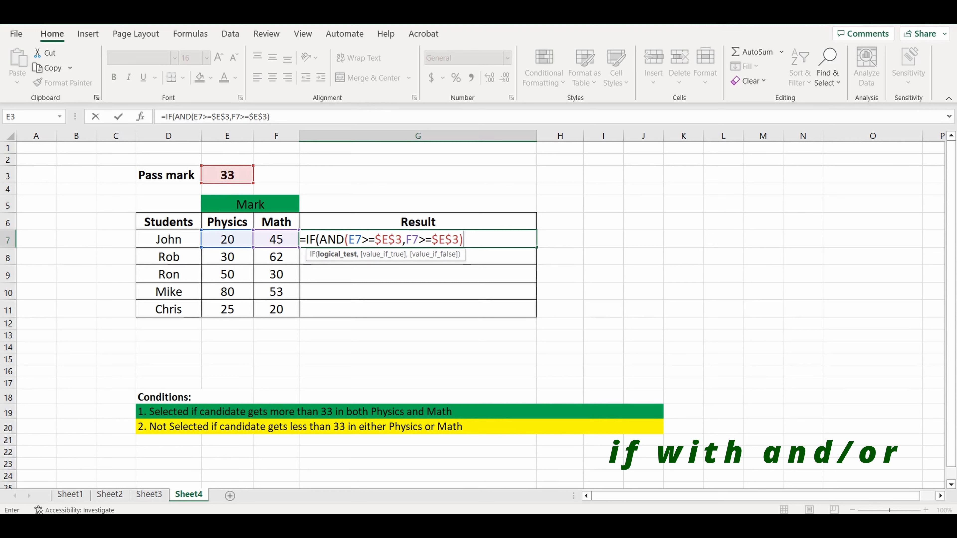
Step: Return "Selected" if true and "Not Selected" if false, close the IF function and enter the G7 formula
type(",")
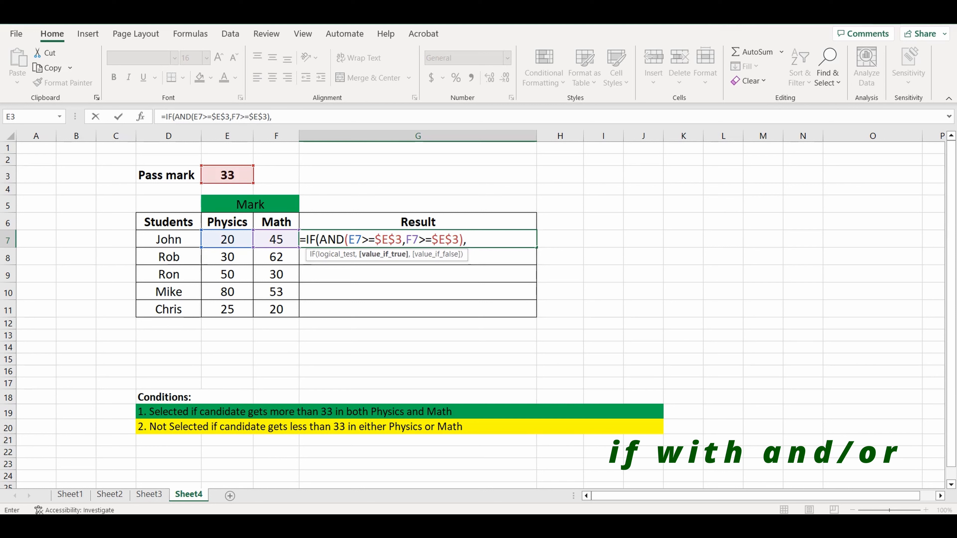
type("\"Selected\"")
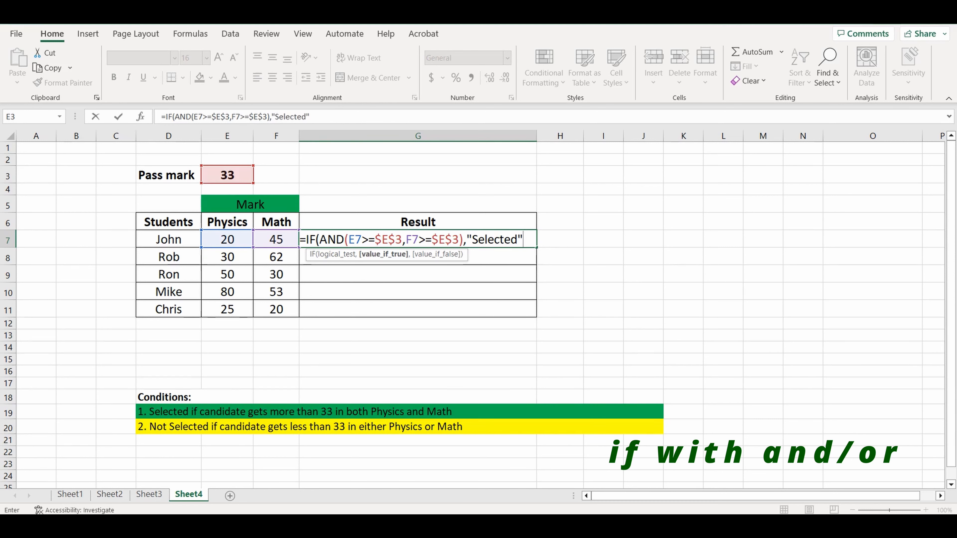
type(",\"")
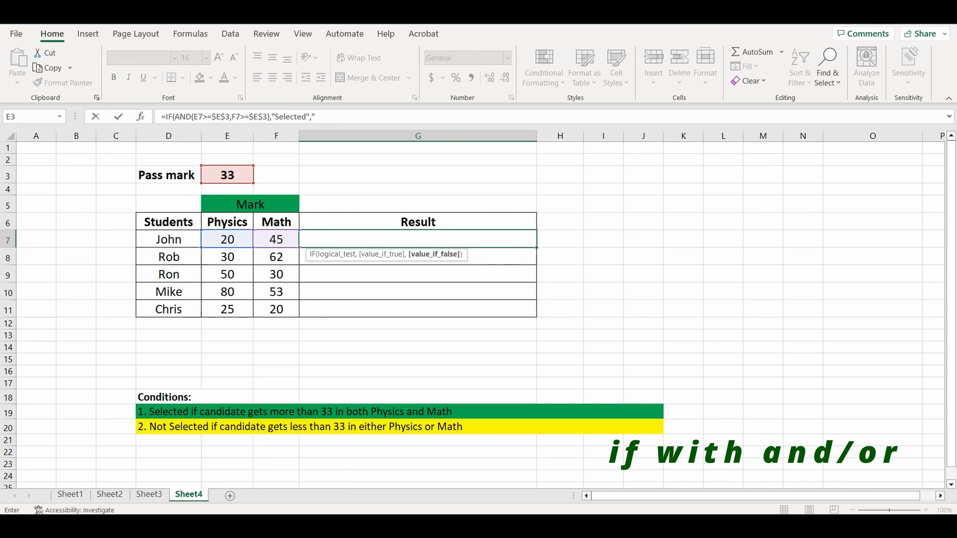
type("Not Se")
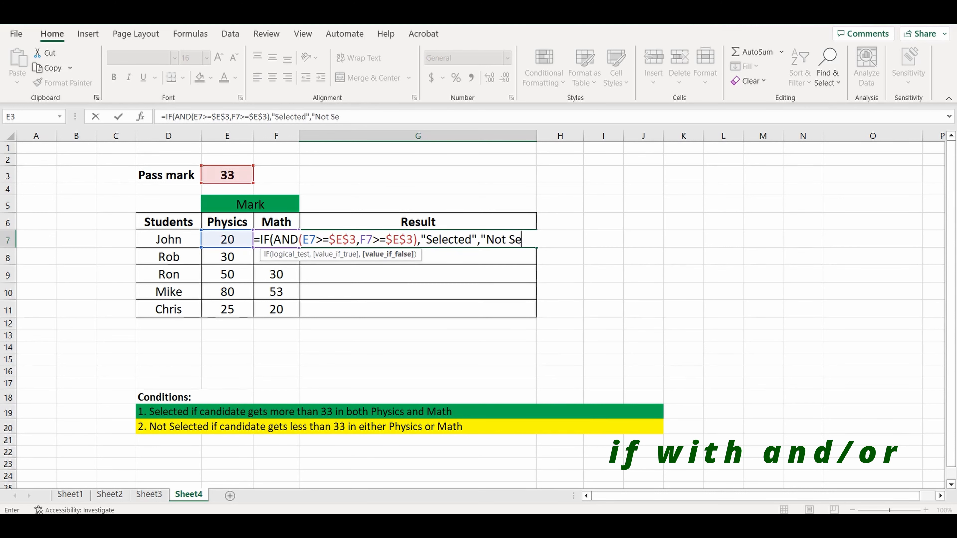
type("lected\")")
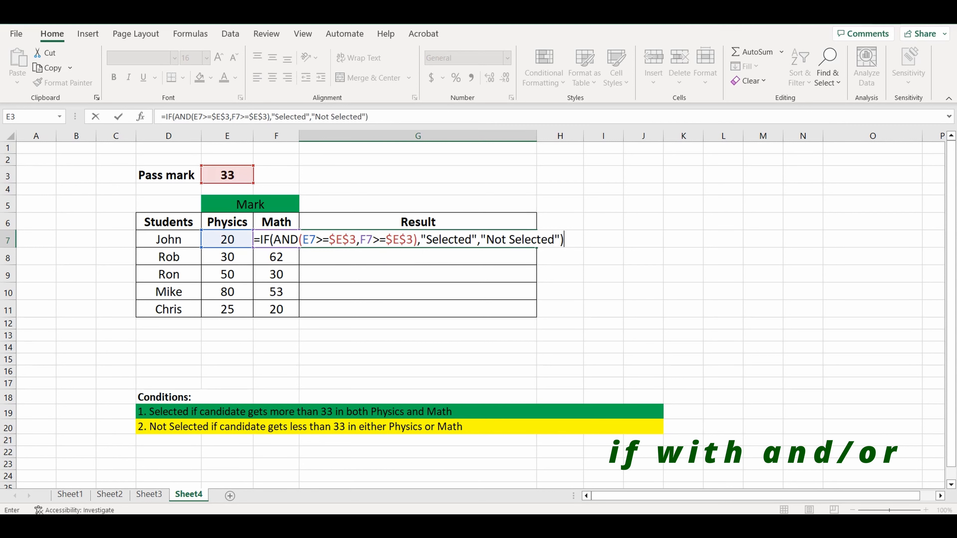
key("Return")
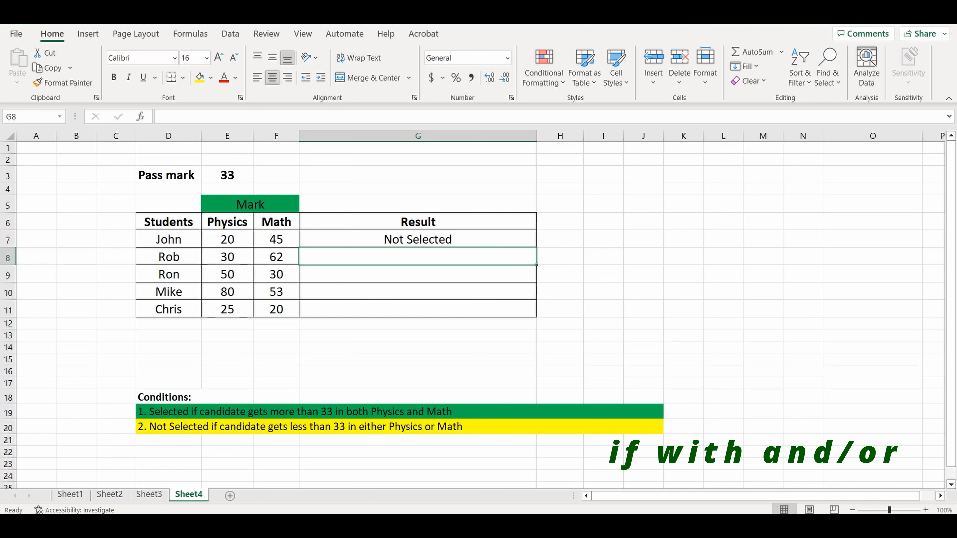
Step: Fill the IF/AND formula from G7 down the Result column to G11
left_click(418, 240)
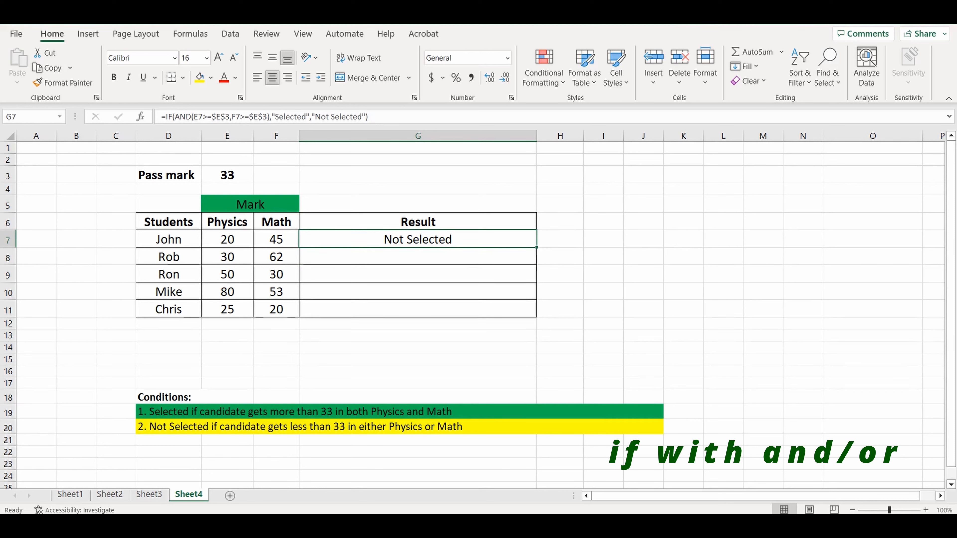
double_click(537, 248)
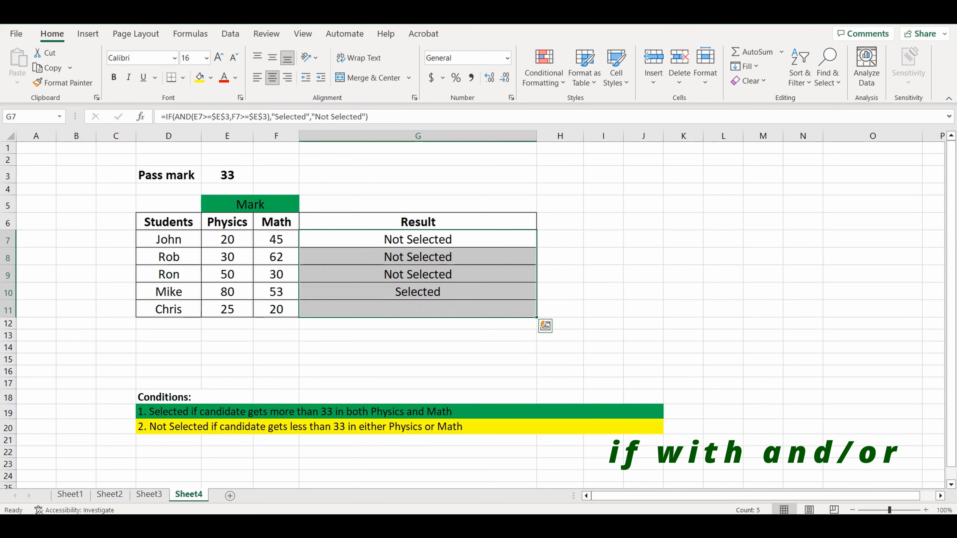
left_click(560, 291)
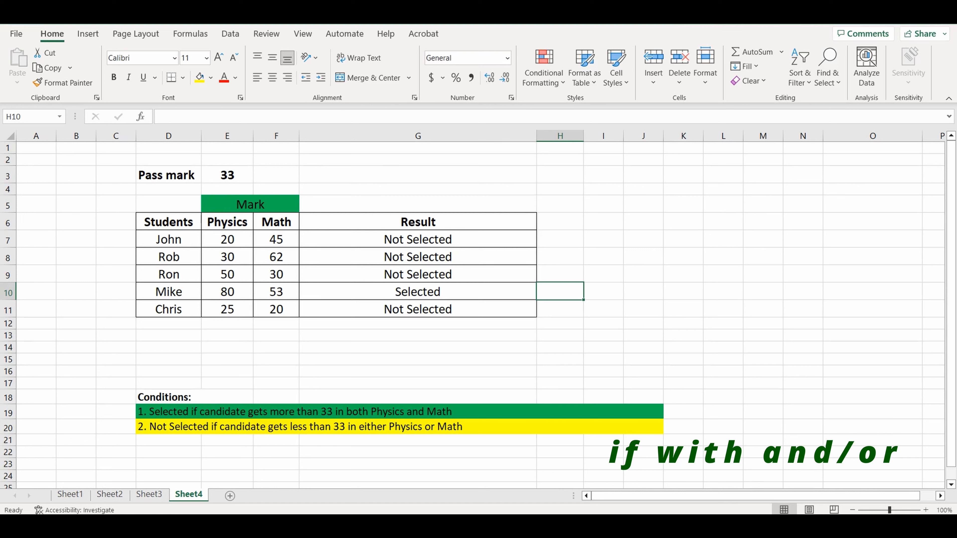
Step: Replace AND with OR in the G7 formula, making it =IF(OR(E7>=$E$3,F7>=$E$3),"Selected","Not Selected")
double_click(399, 240)
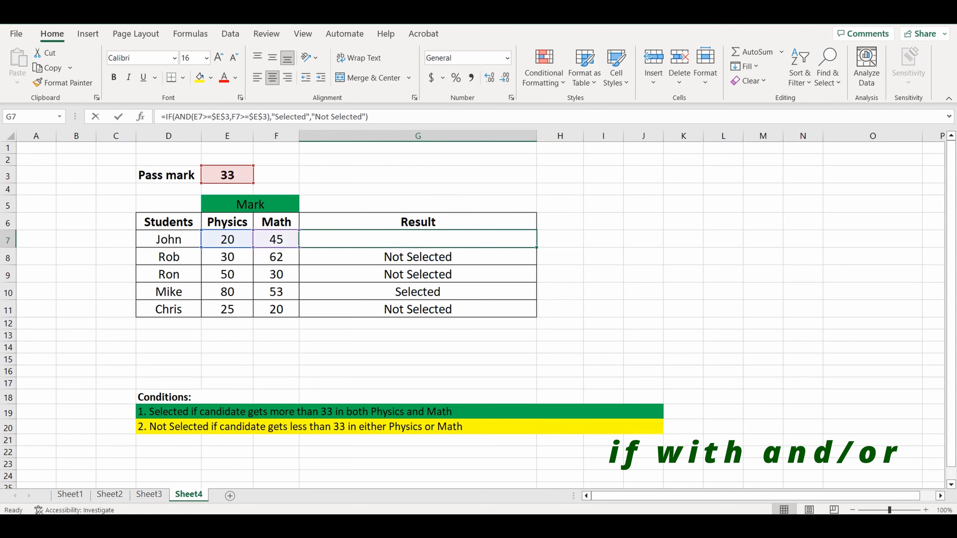
left_click(299, 240)
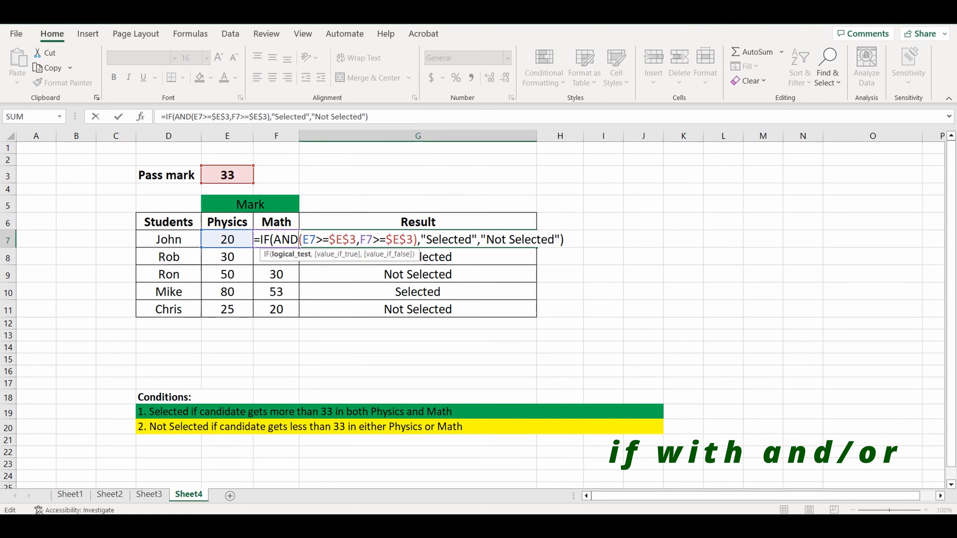
key("BackSpace")
key("BackSpace")
key("BackSpace")
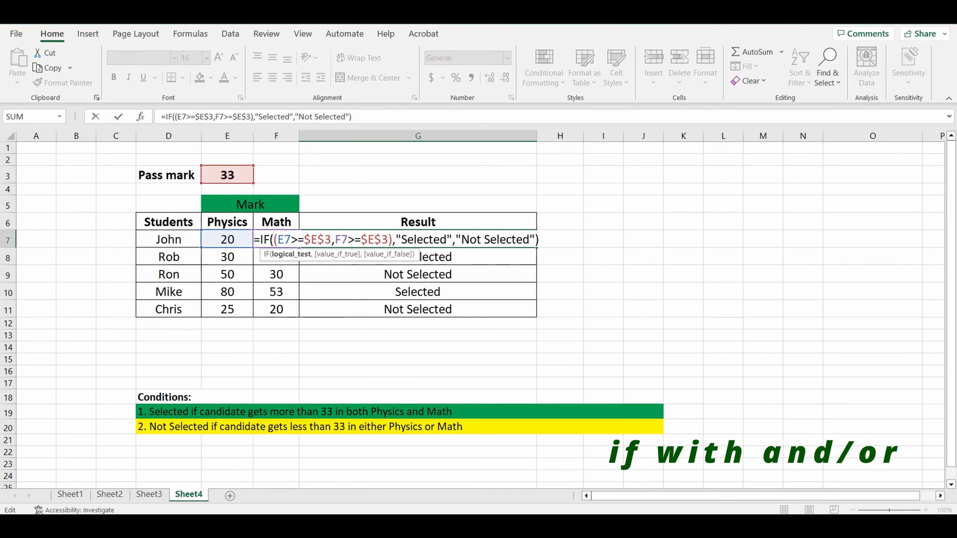
type("O")
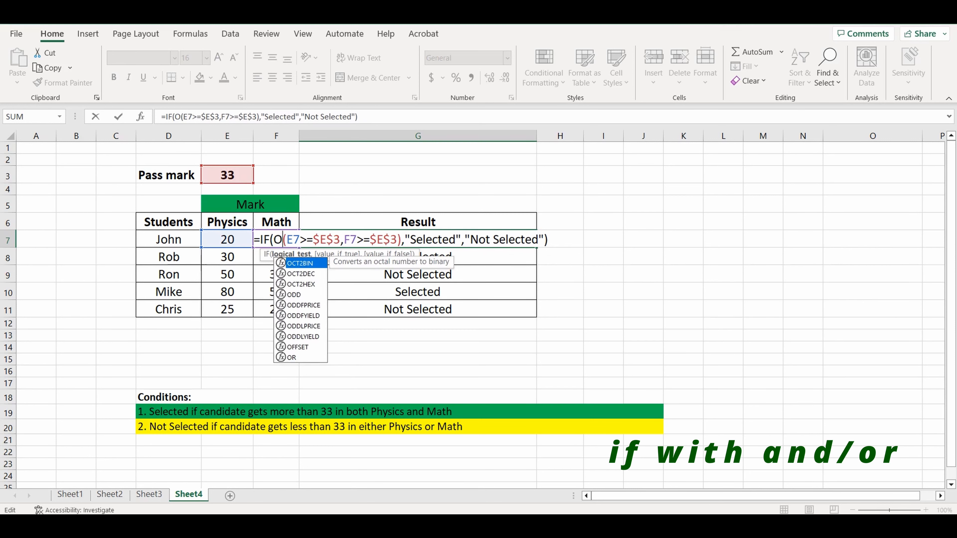
type("R")
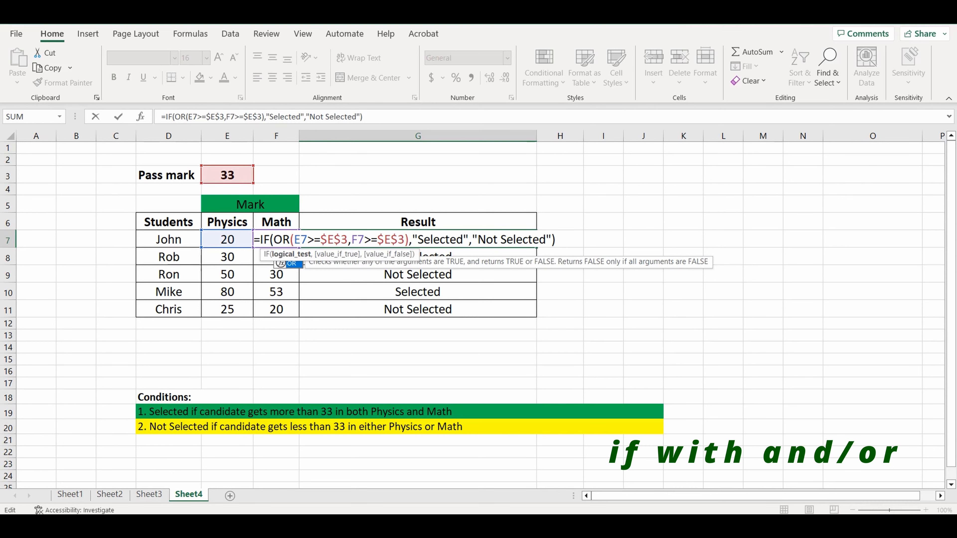
left_click(418, 239)
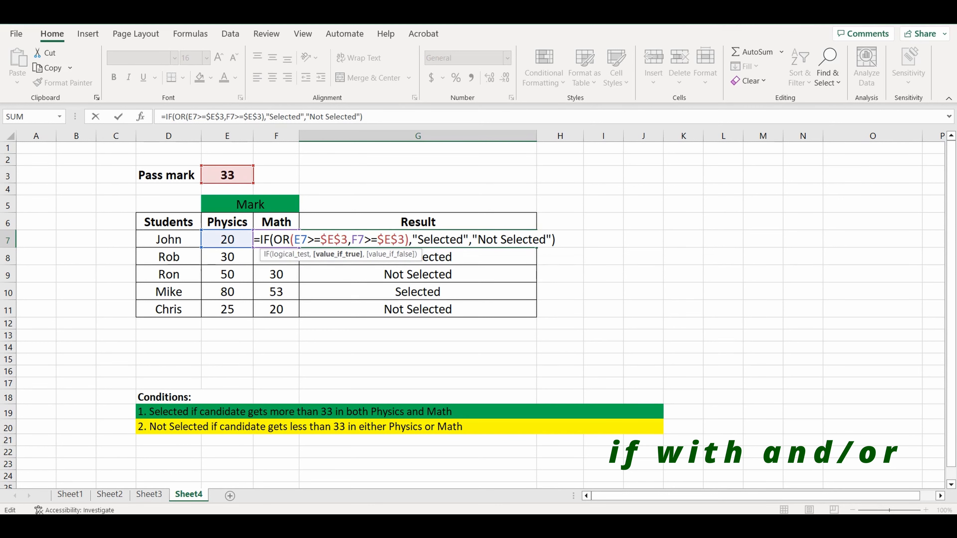
left_click(555, 239)
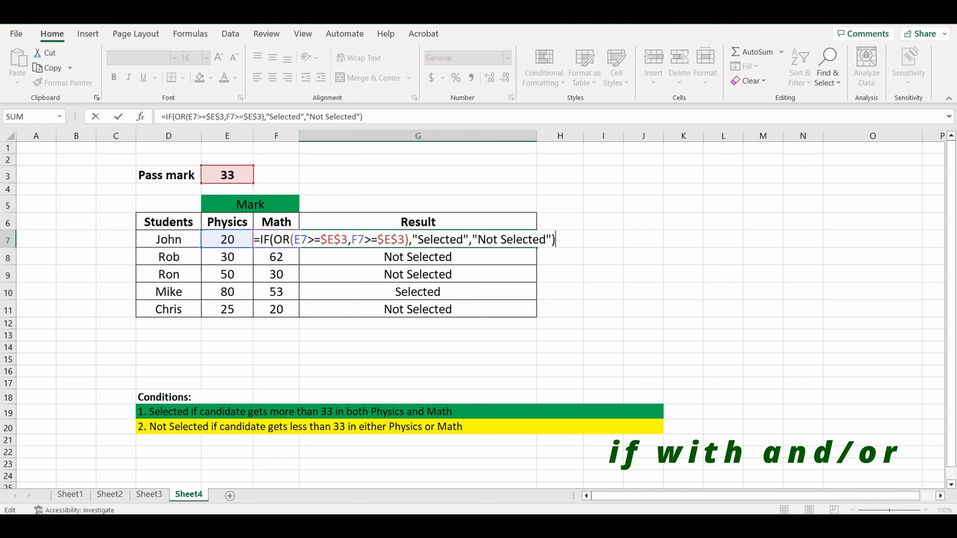
key("Return")
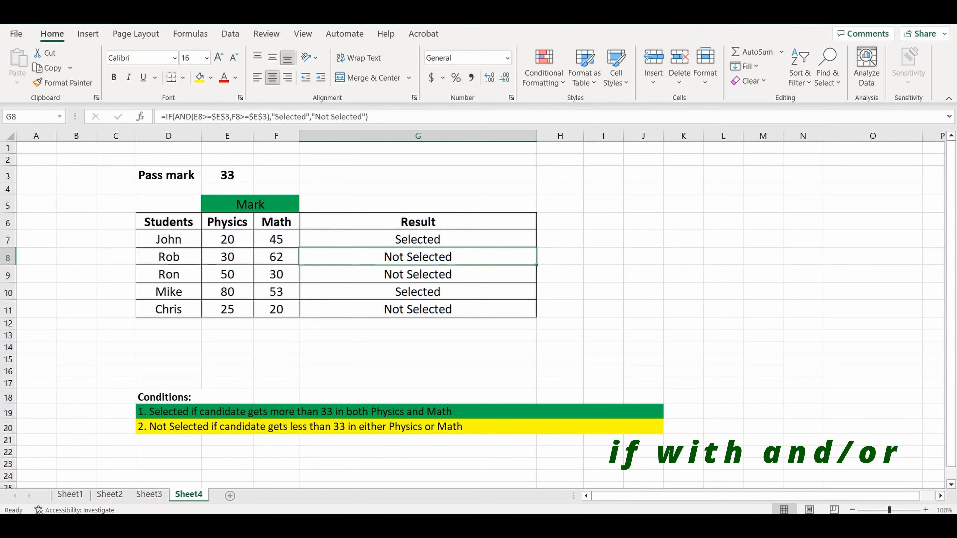
Step: Fill the IF/OR formula from G7 down the Result column to G11
left_click(418, 240)
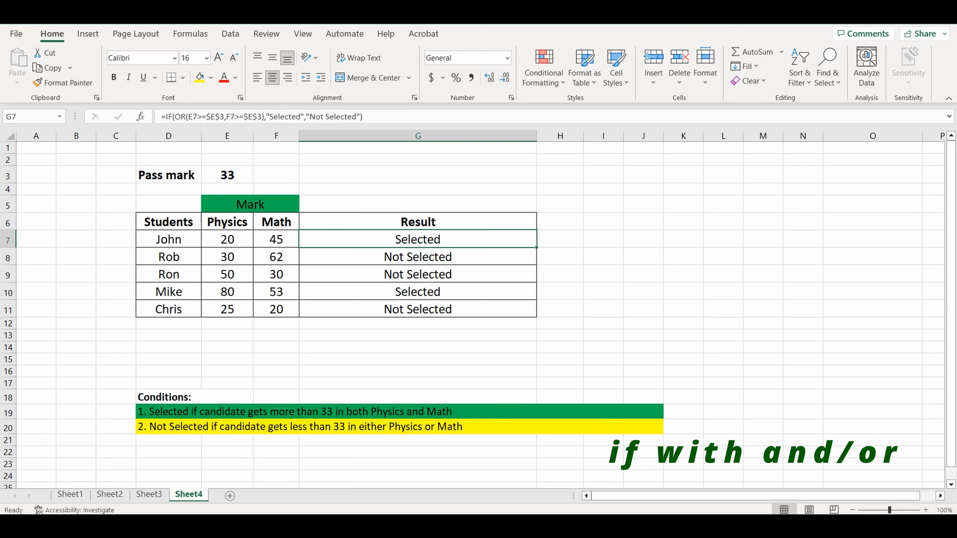
double_click(537, 248)
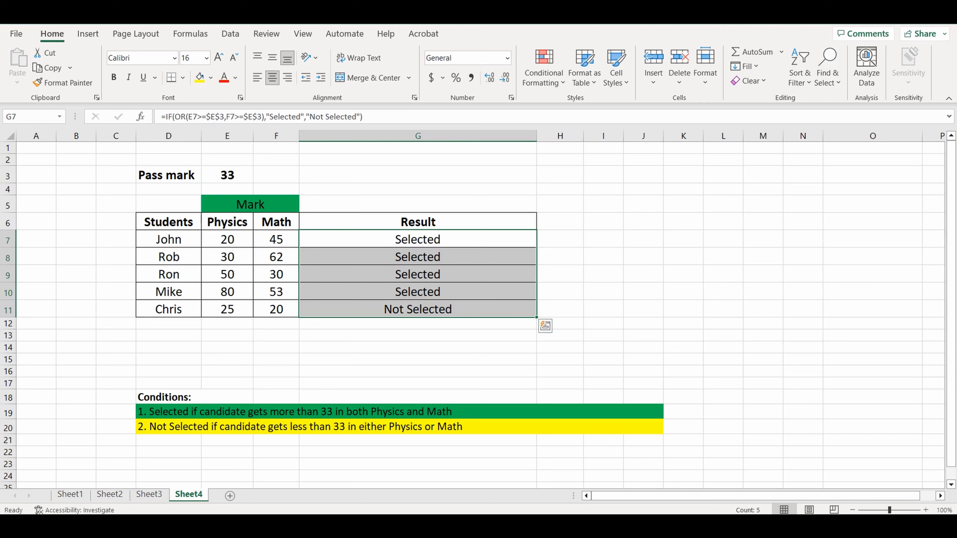
left_click(603, 291)
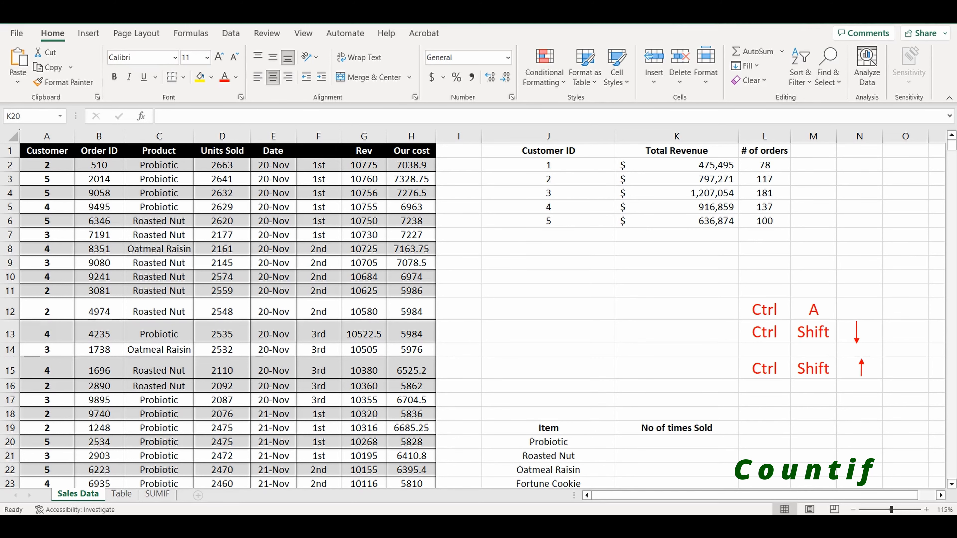
scroll(475, 313, "down", 2)
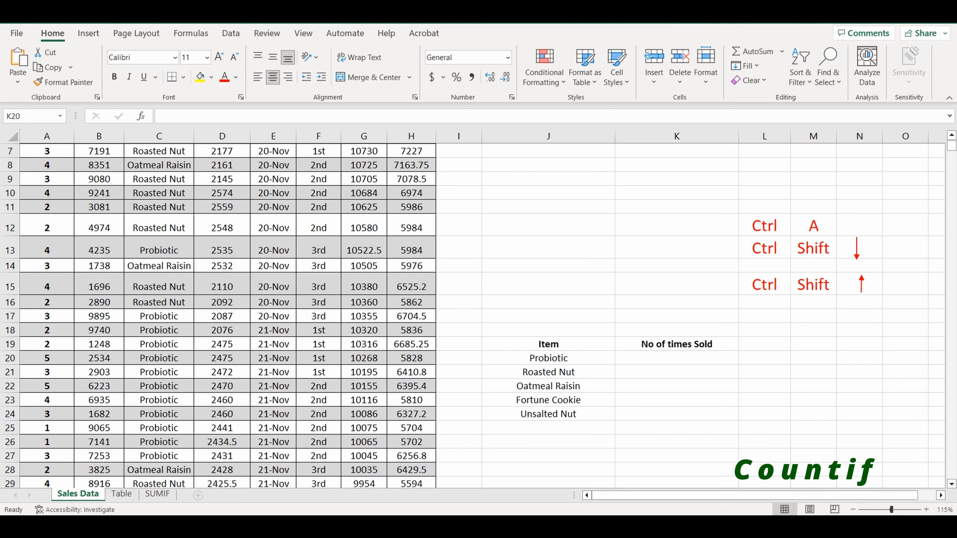
scroll(479, 313, "up", 2)
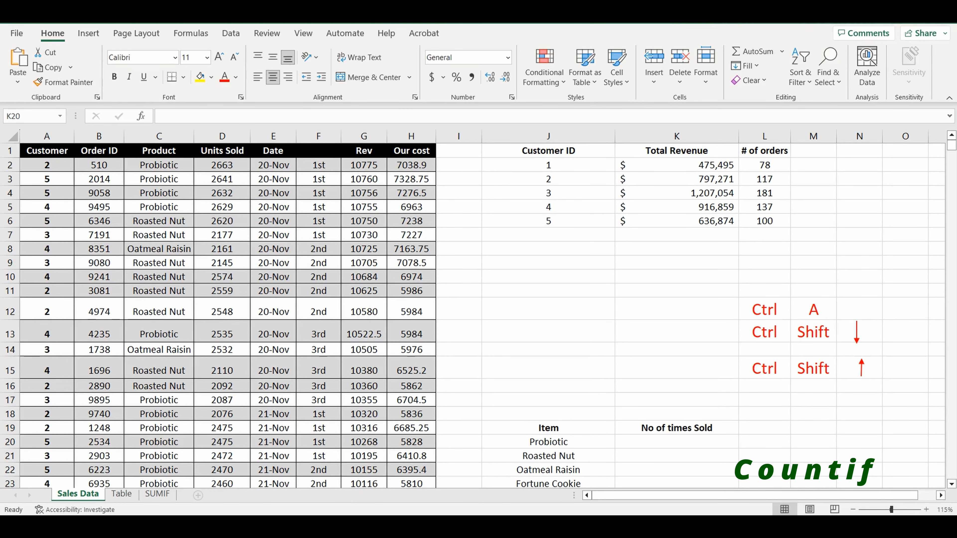
Step: Start a COUNTIF formula in K20 for Probiotic, using the product cells C2:C614 as the range
scroll(473, 316, "down", 2)
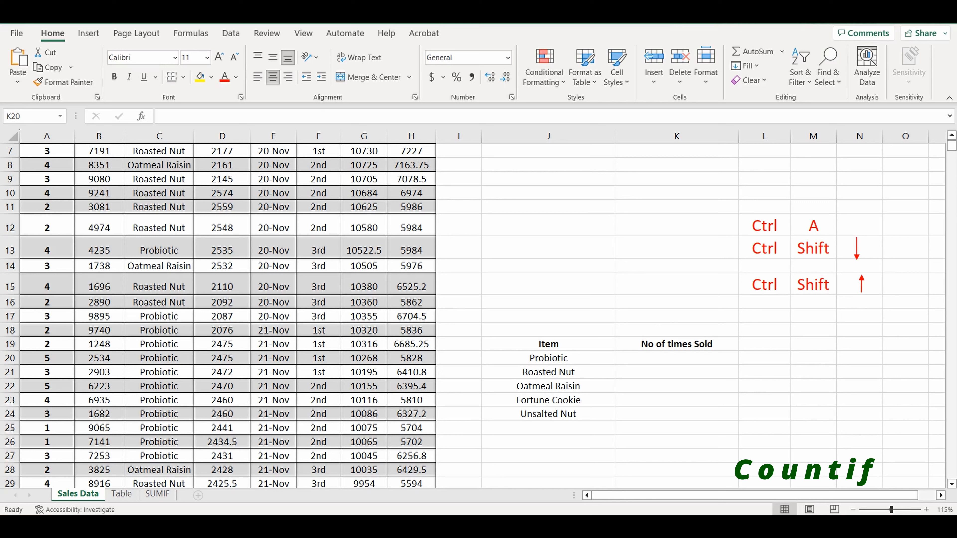
left_click(677, 359)
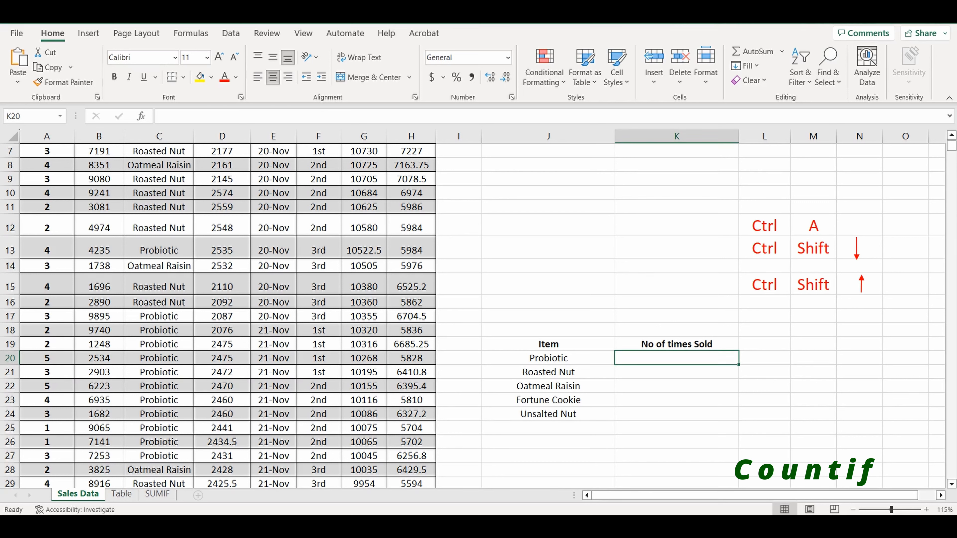
double_click(677, 358)
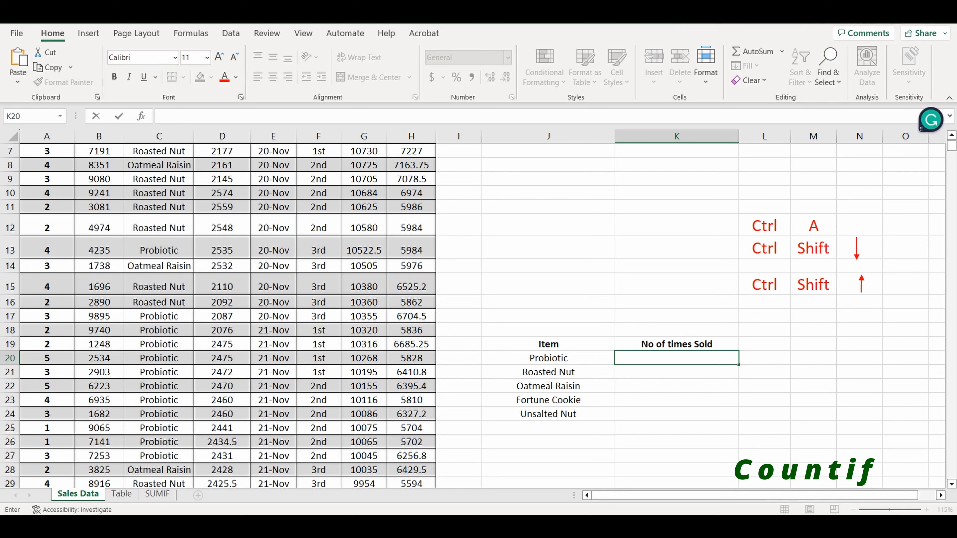
type("=cou")
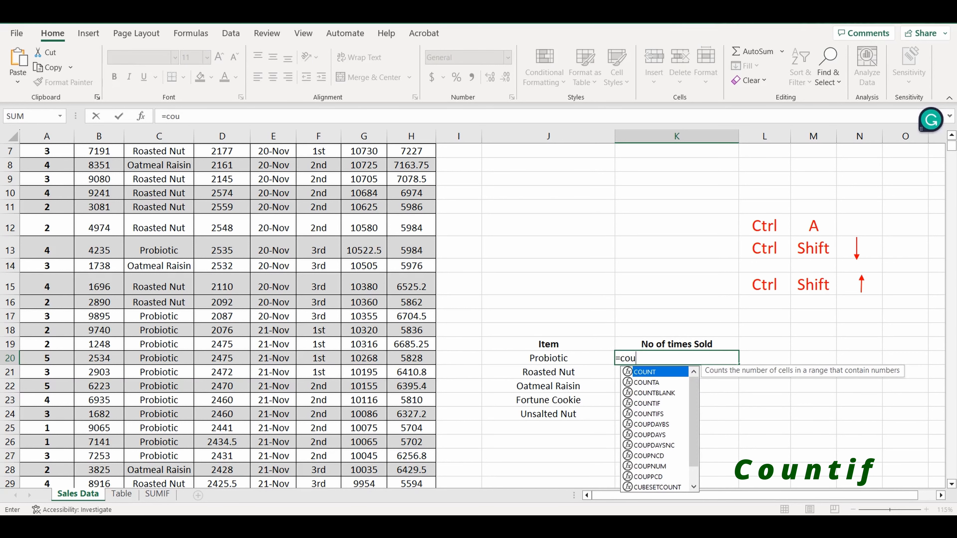
type("ntif")
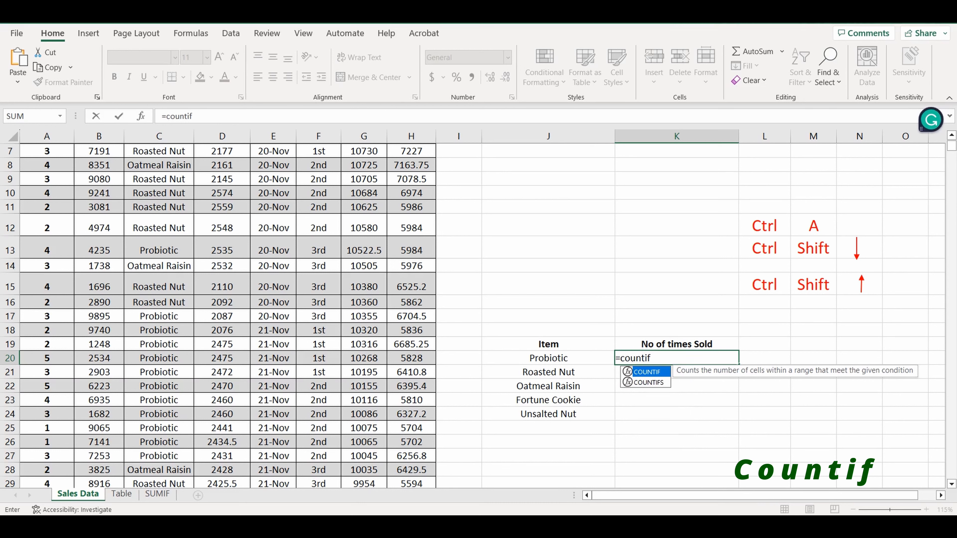
key("Tab")
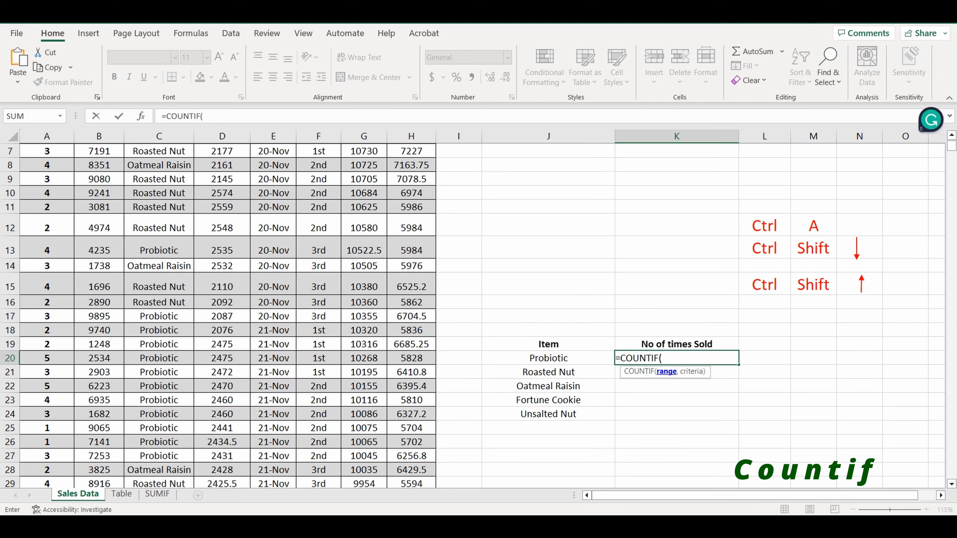
scroll(479, 302, "up", 2)
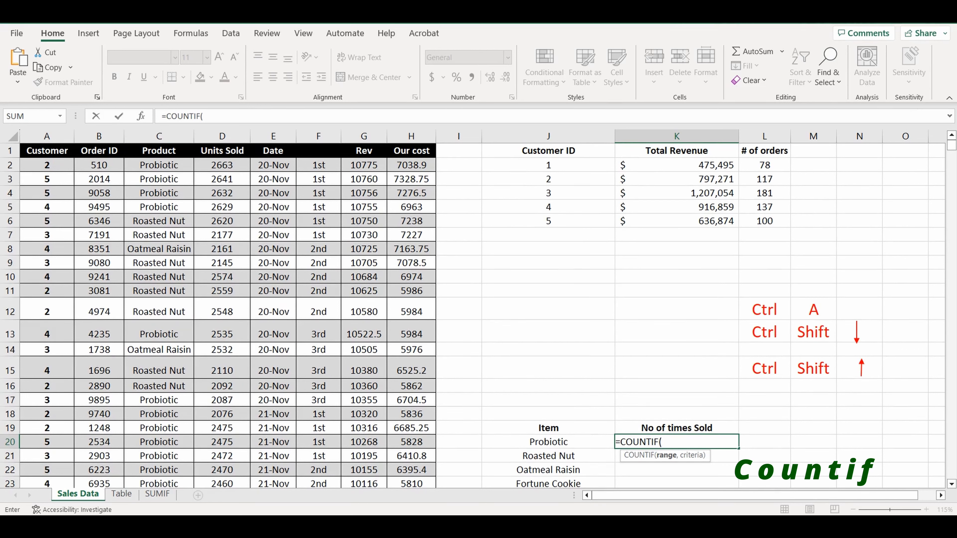
left_click(159, 165)
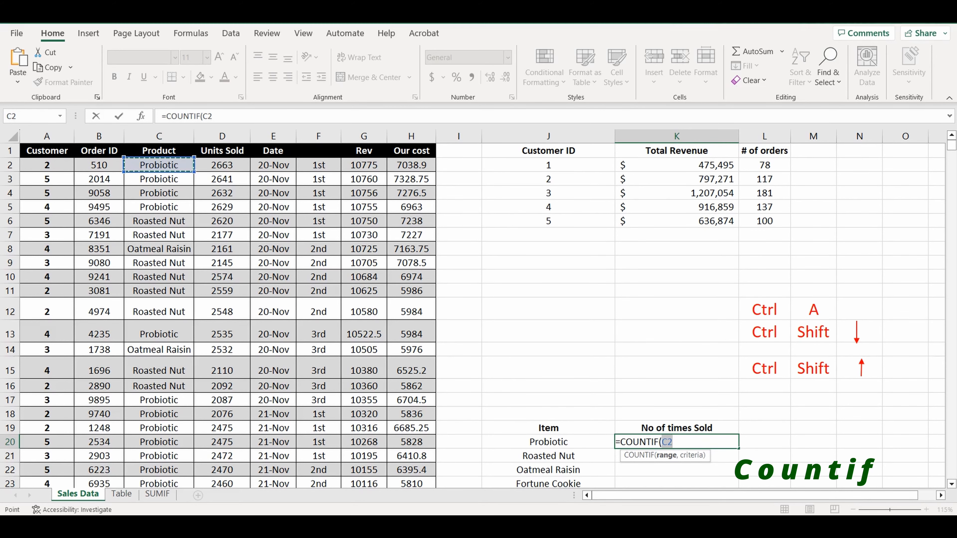
key("ctrl+shift+Down")
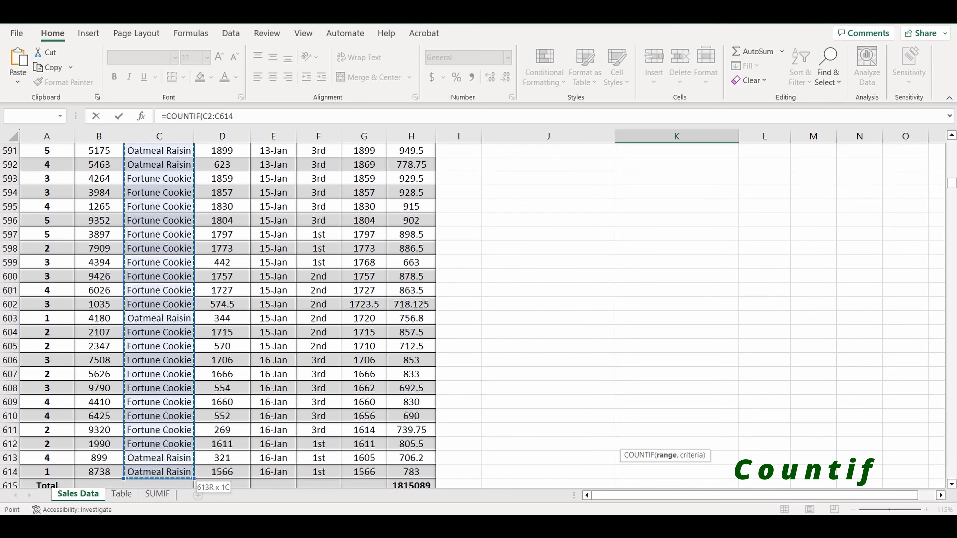
left_click_drag(951, 183, 951, 145)
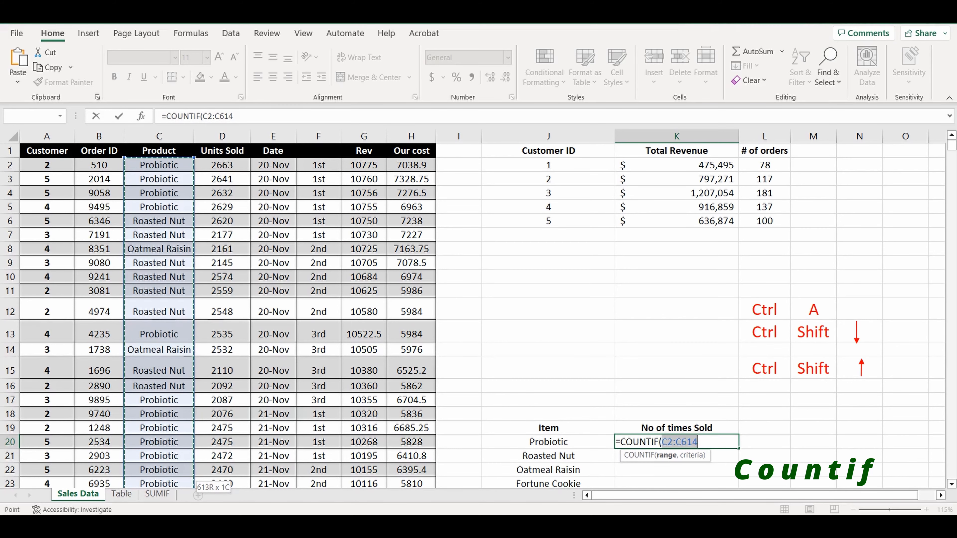
Step: Make the COUNTIF range in K20 absolute as $C$2:$C$614 and add a comma for the criteria argument
scroll(473, 315, "down", 1)
key("F2")
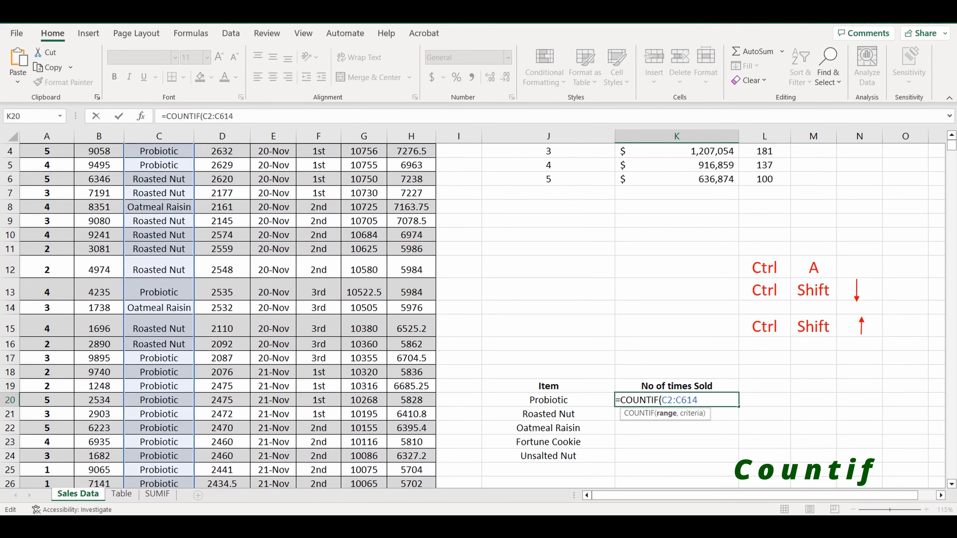
key("Left")
key("Left")
key("Left")
key("Left")
key("Left")
key("Left")
key("Left")
type("$")
key("Right")
type("$C$")
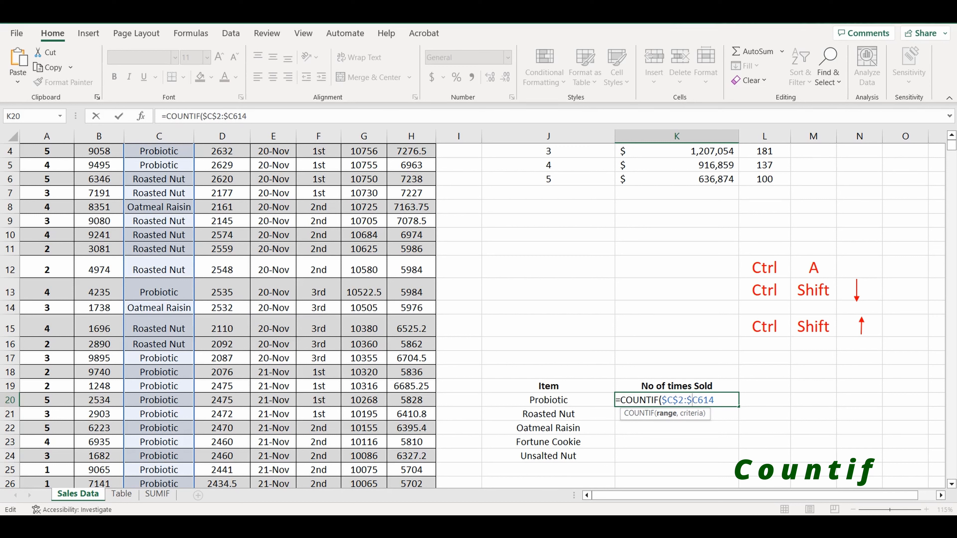
key("Right")
type("$614,")
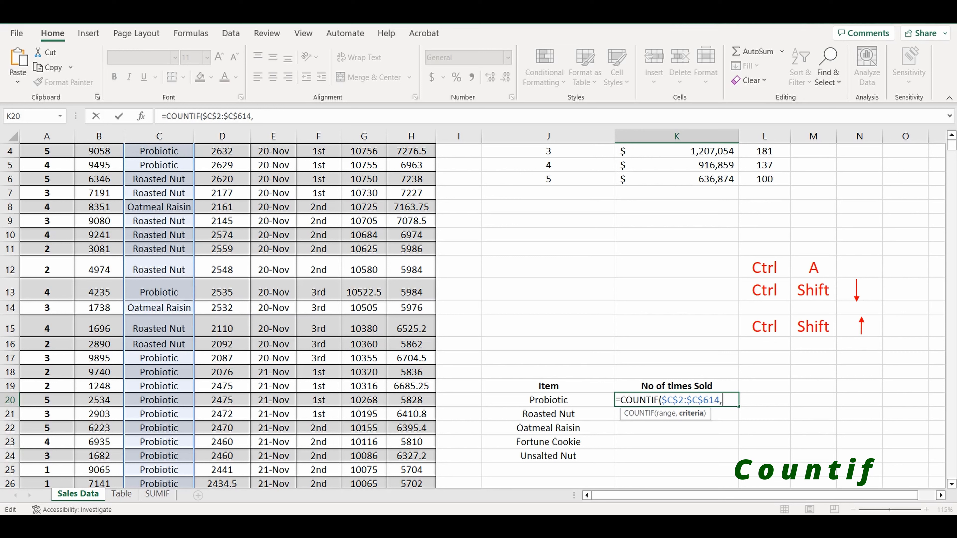
Step: Use the Probiotic cell J20 as the criteria, close the COUNTIF function and enter the K20 formula
left_click(549, 400)
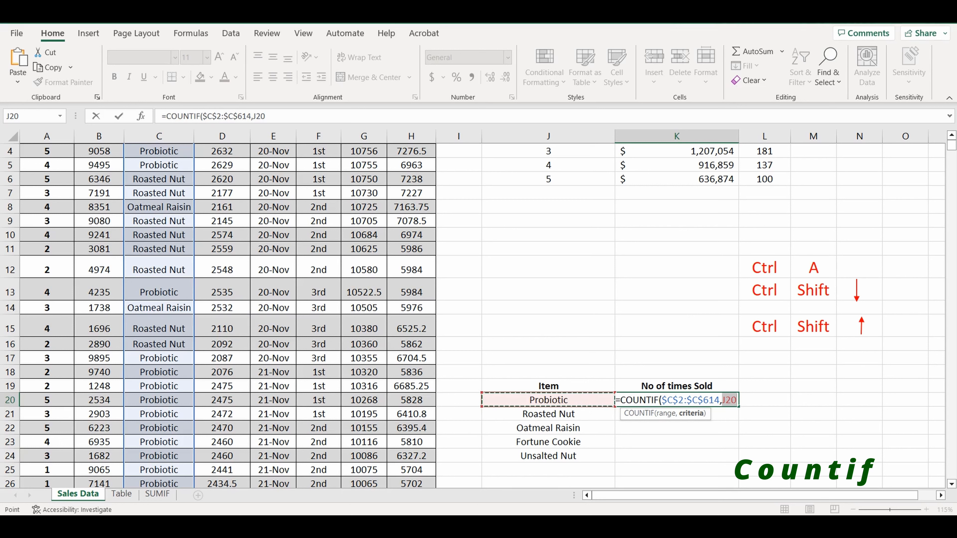
key("F2")
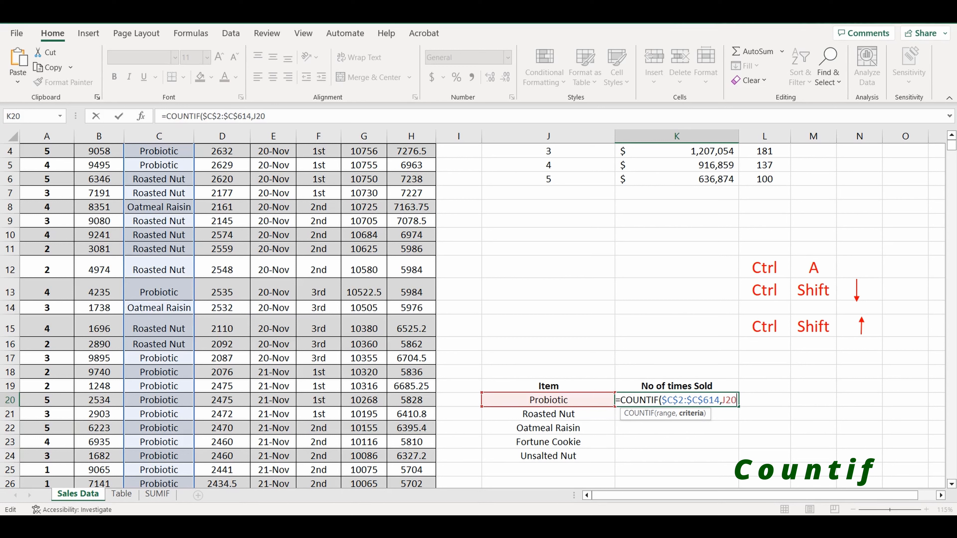
type(")")
key("Return")
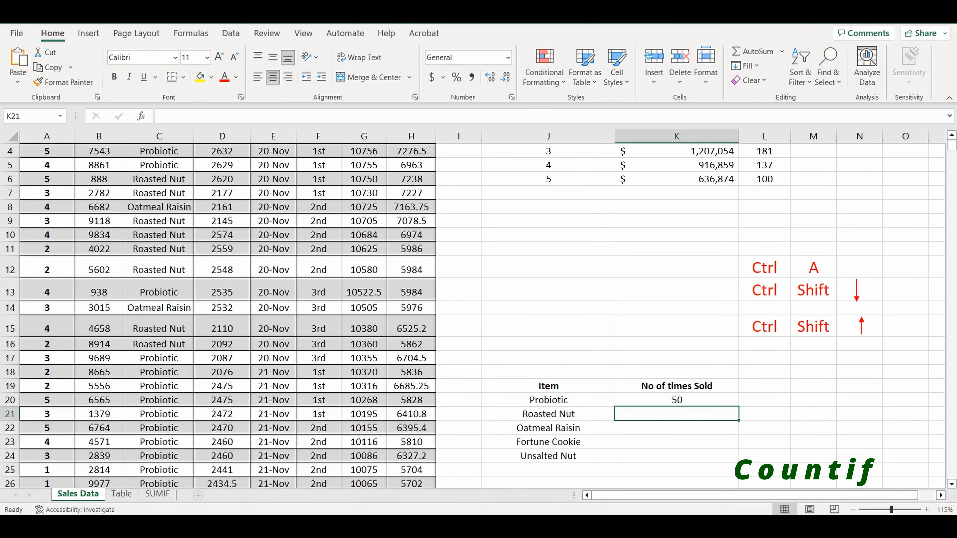
Step: Fill the COUNTIF formula from K20 down the No of times Sold column to K24
scroll(473, 316, "up", 1)
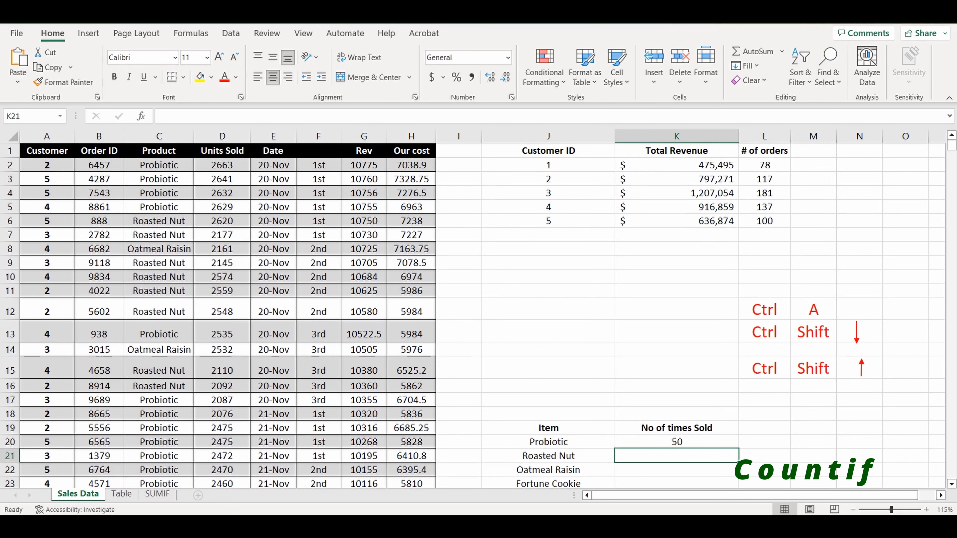
scroll(479, 301, "down", 2)
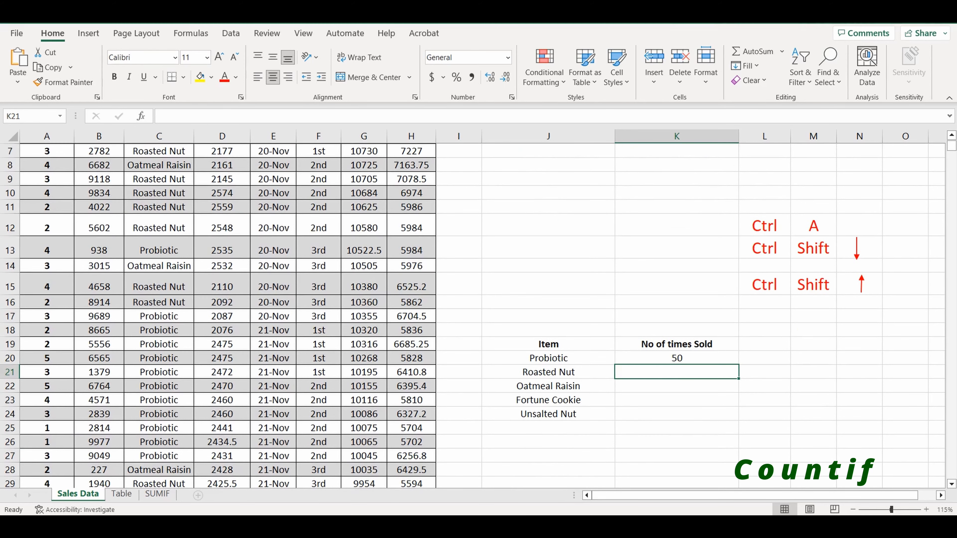
scroll(479, 302, "up", 2)
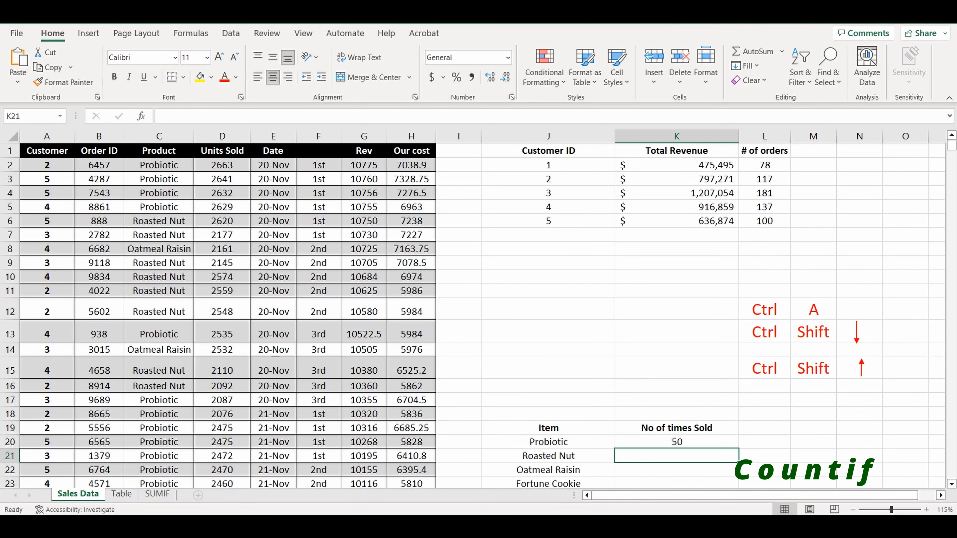
scroll(473, 316, "down", 1)
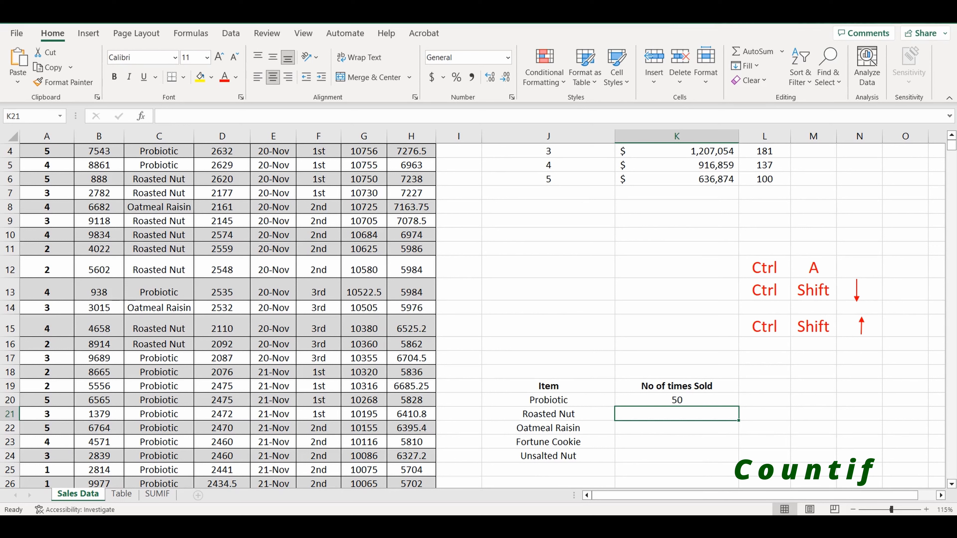
left_click(677, 400)
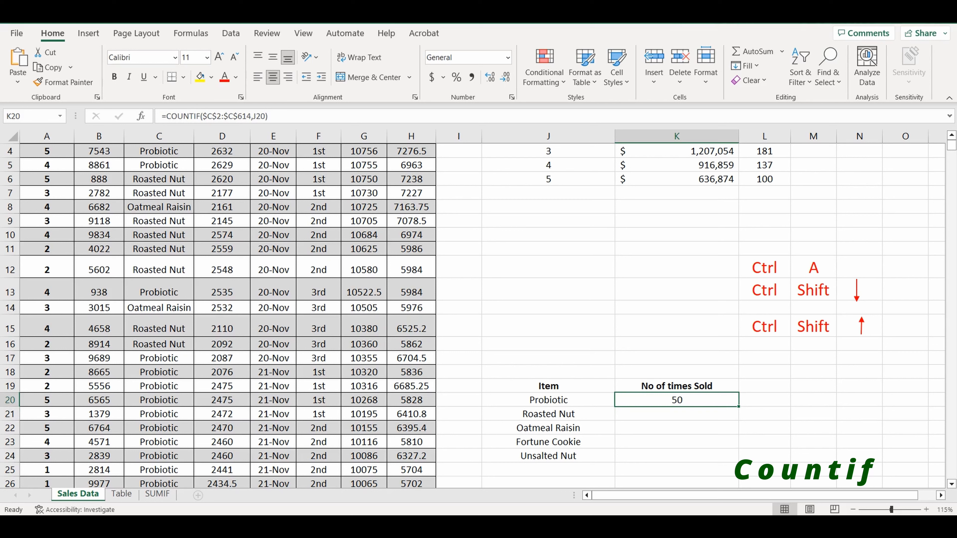
double_click(739, 406)
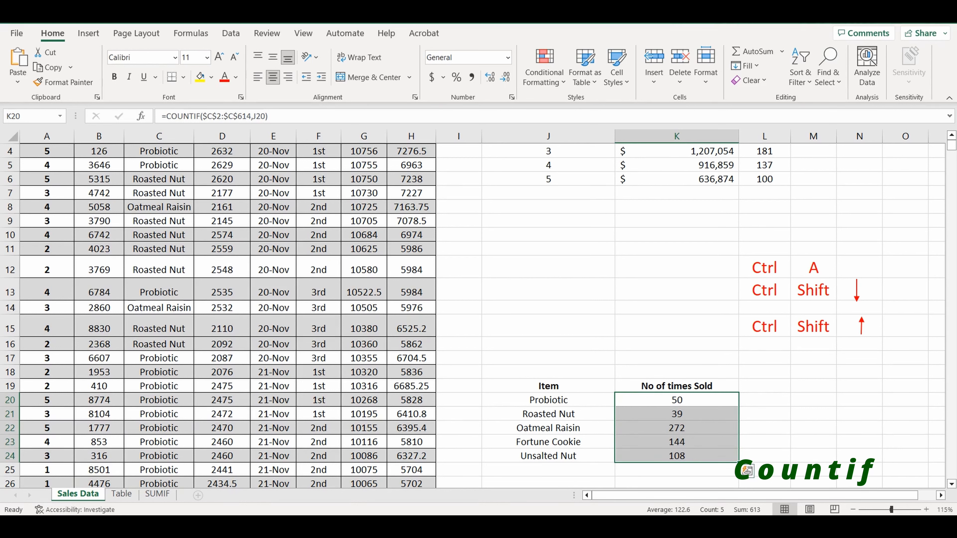
Step: Inspect the COUNTIF formulas in K21, K22 and K20 to compare their range and criteria references
double_click(667, 414)
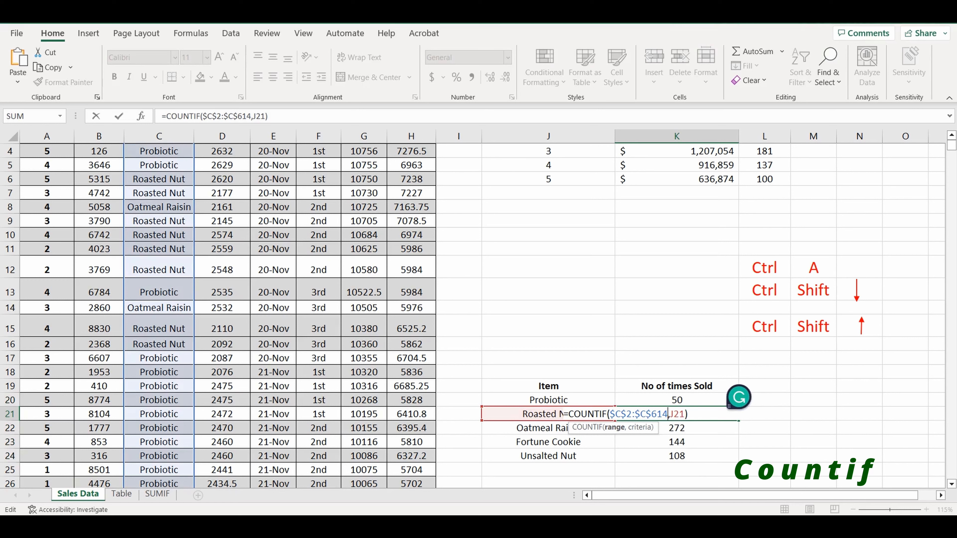
left_click(689, 414)
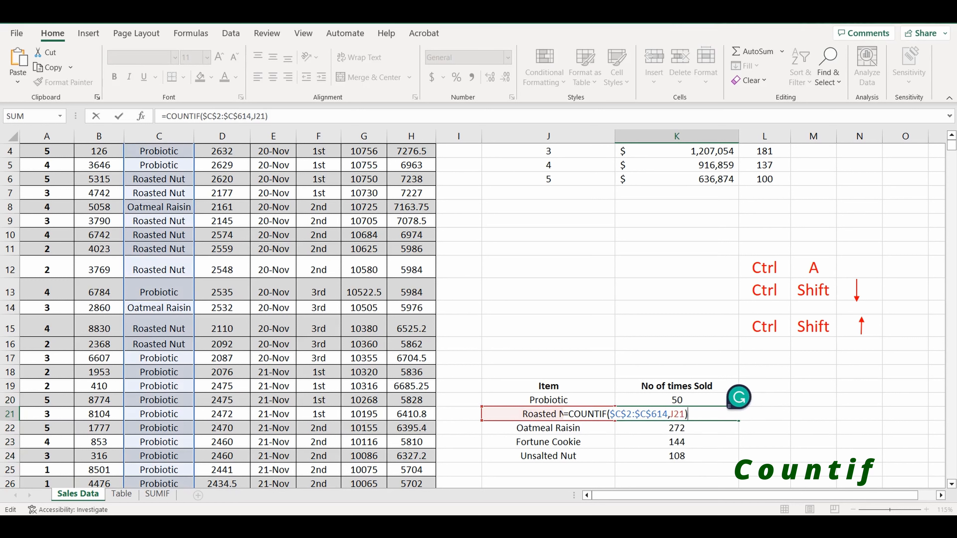
key("Return")
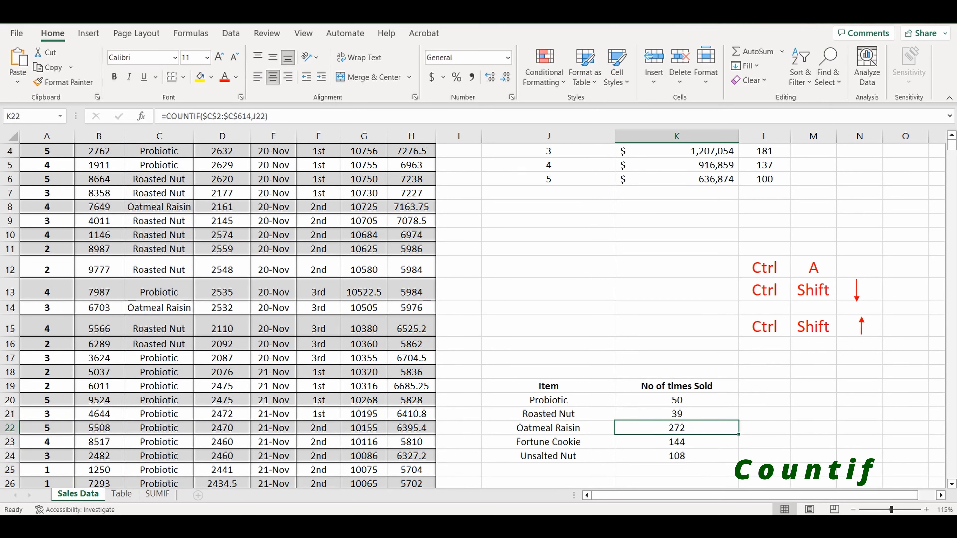
double_click(661, 428)
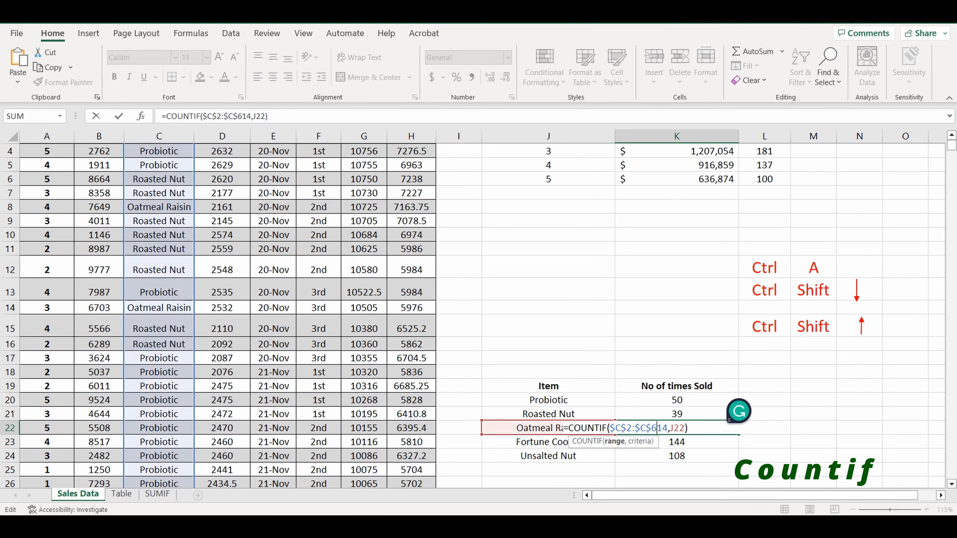
key("Return")
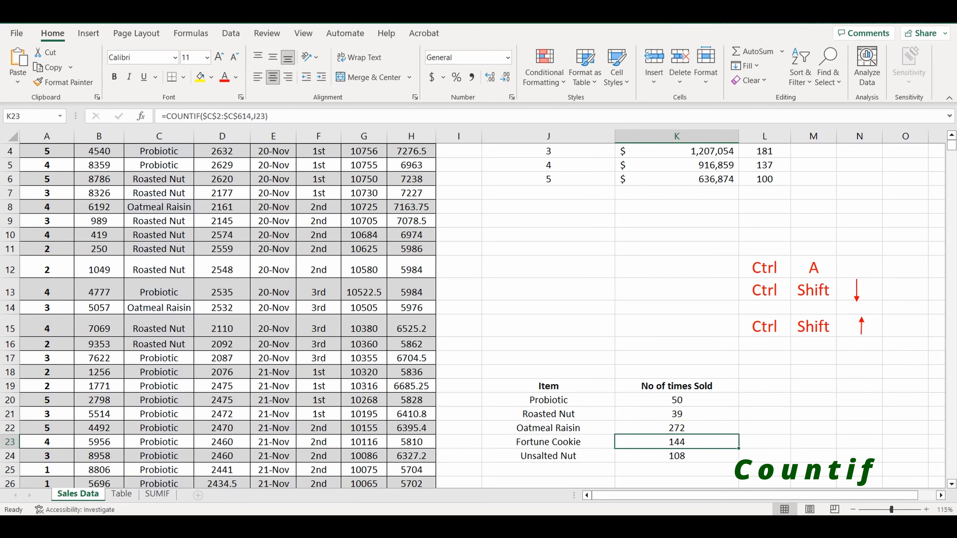
key("Up")
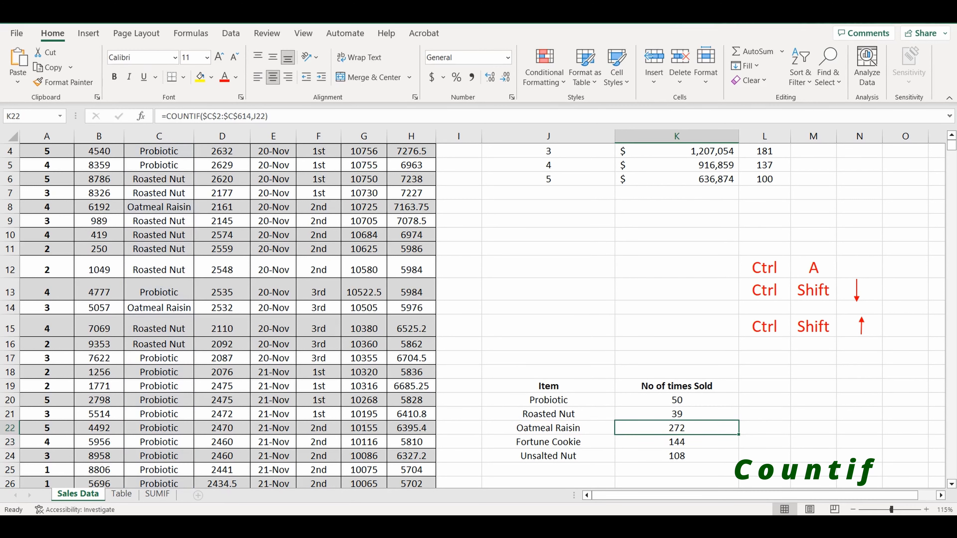
key("Up")
key("Up")
key("F2")
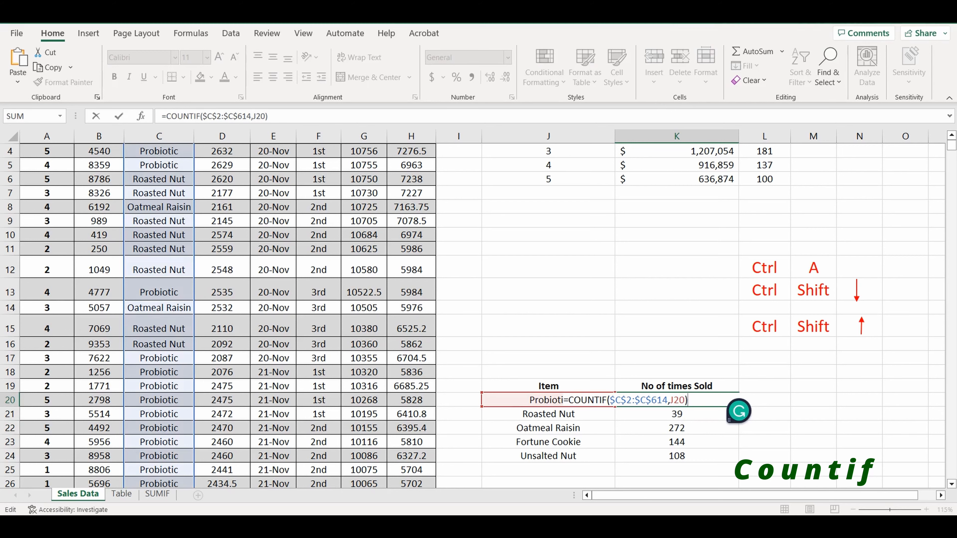
key("Return")
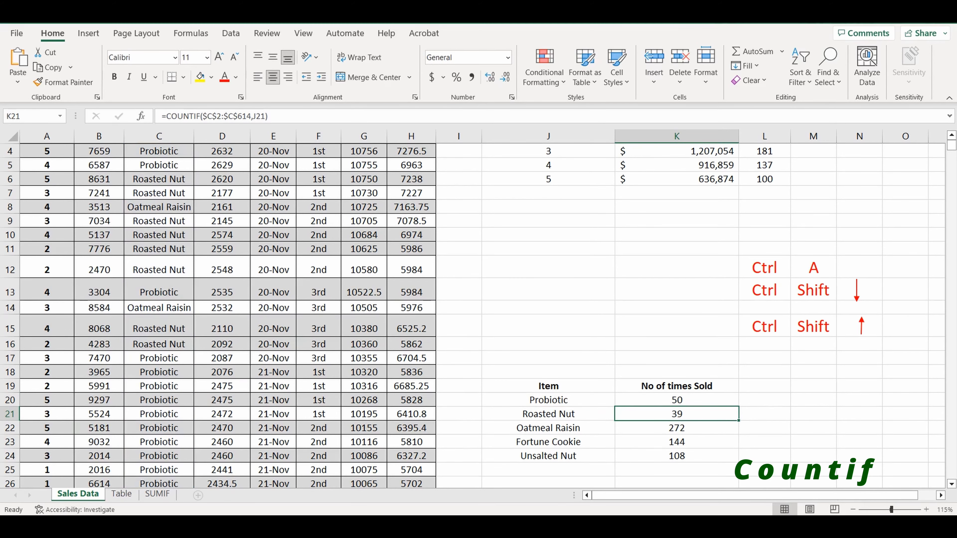
scroll(479, 314, "down", 1)
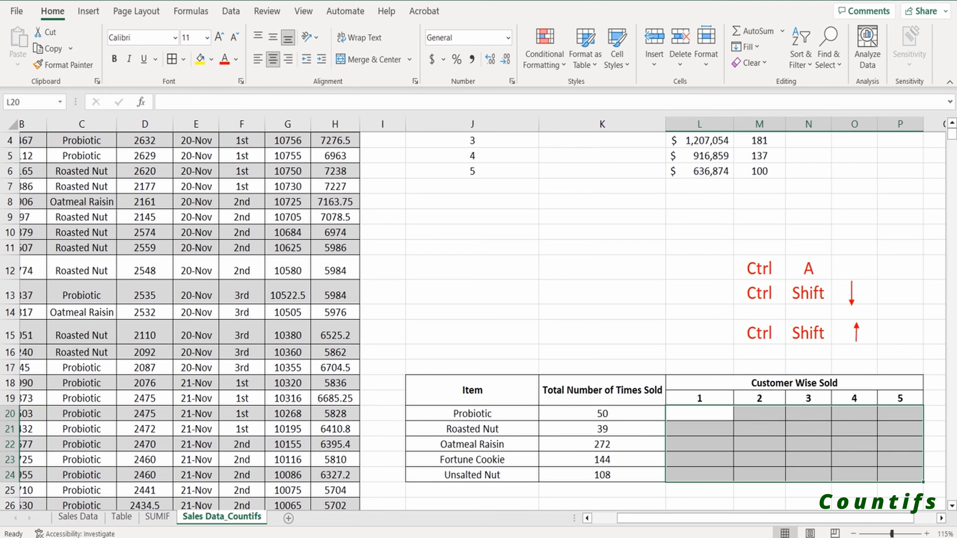
left_click_drag(602, 414, 760, 445)
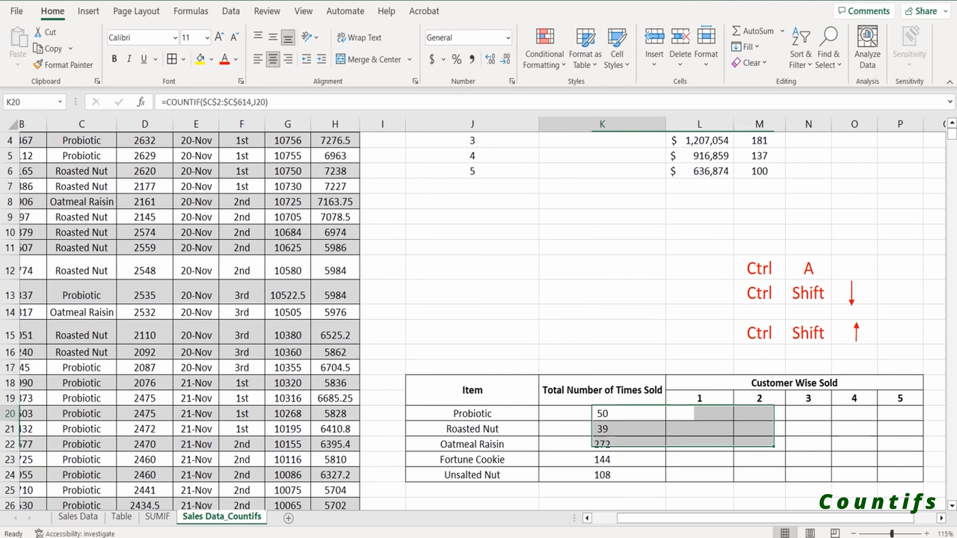
left_click(602, 413)
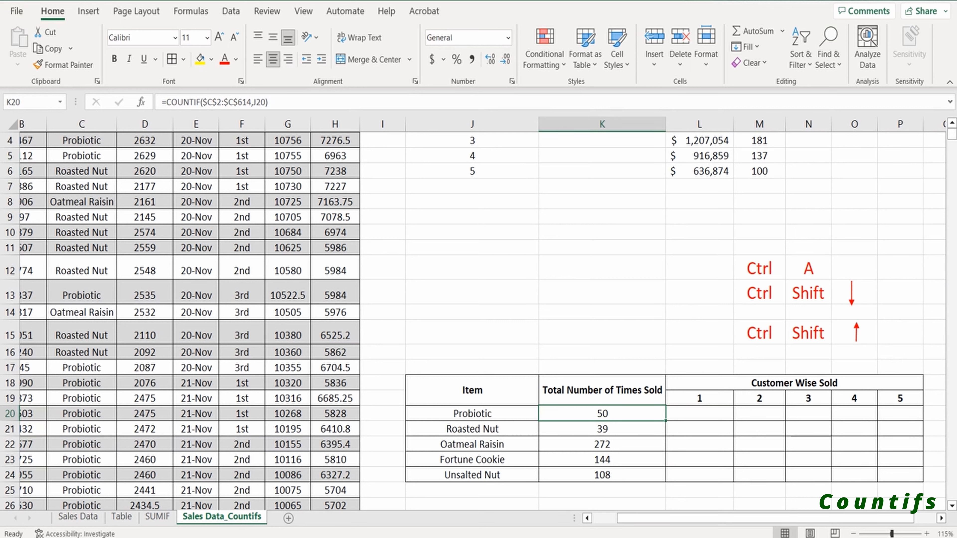
Step: Start a COUNTIFS formula in L20 with the Product range C2:C614 as the first criteria range
left_click(699, 414)
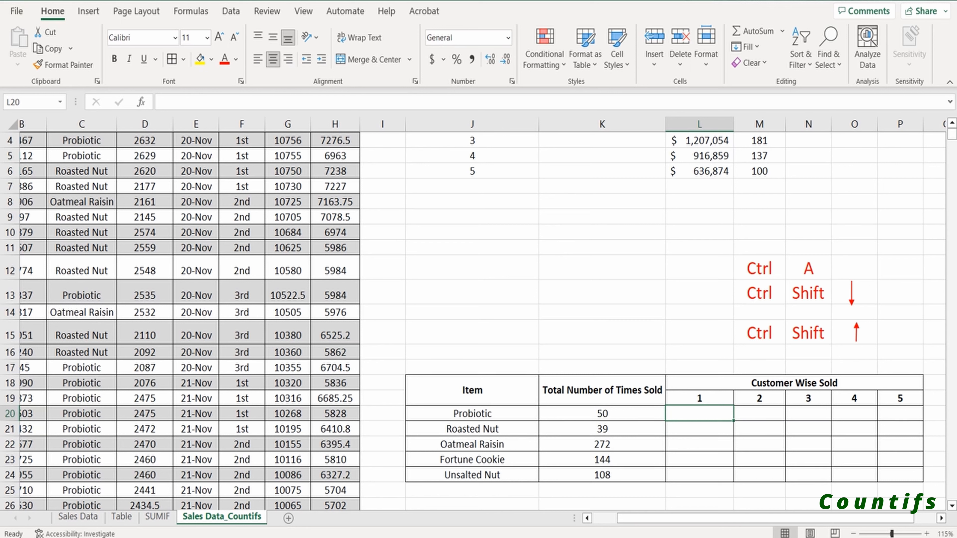
type("=co")
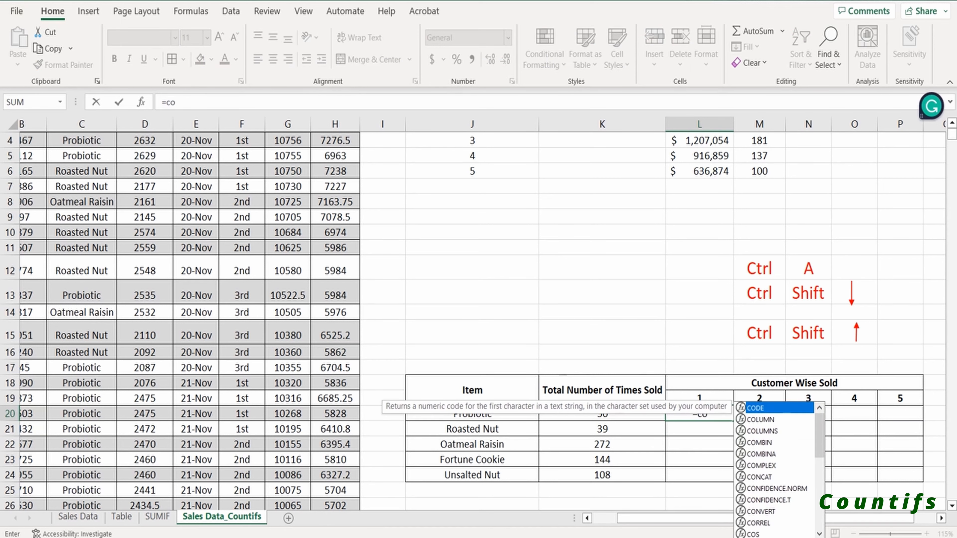
type("untifs")
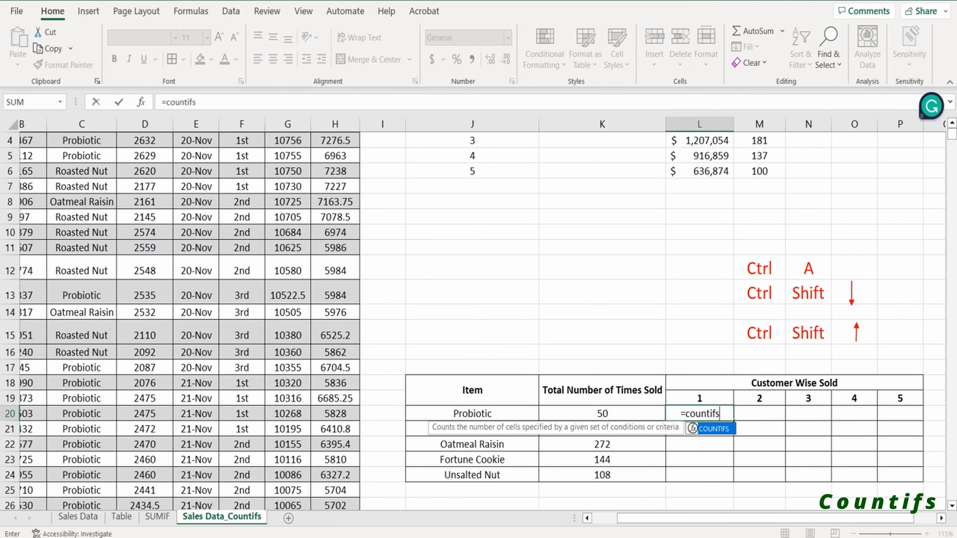
key("Tab")
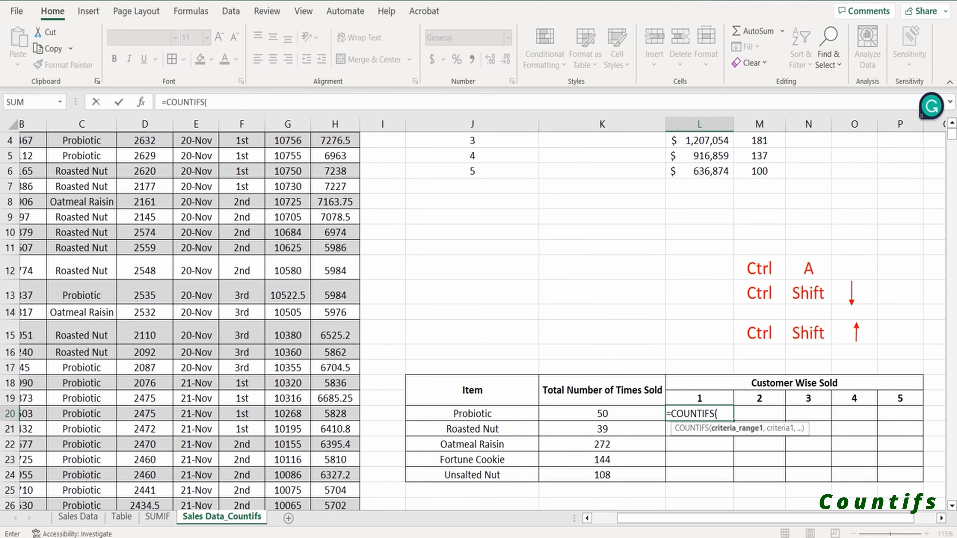
left_click_drag(745, 519, 718, 518)
scroll(801, 391, "up", 1)
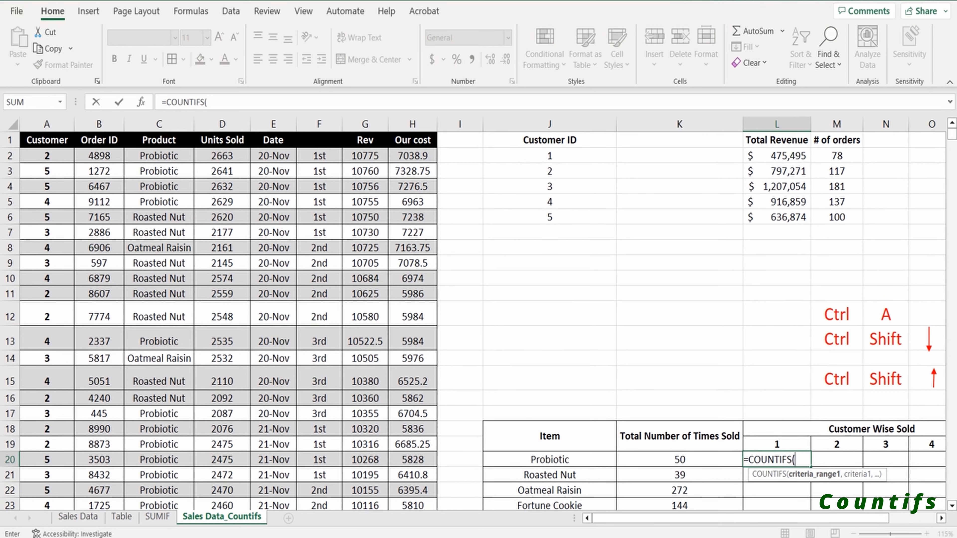
left_click(159, 156)
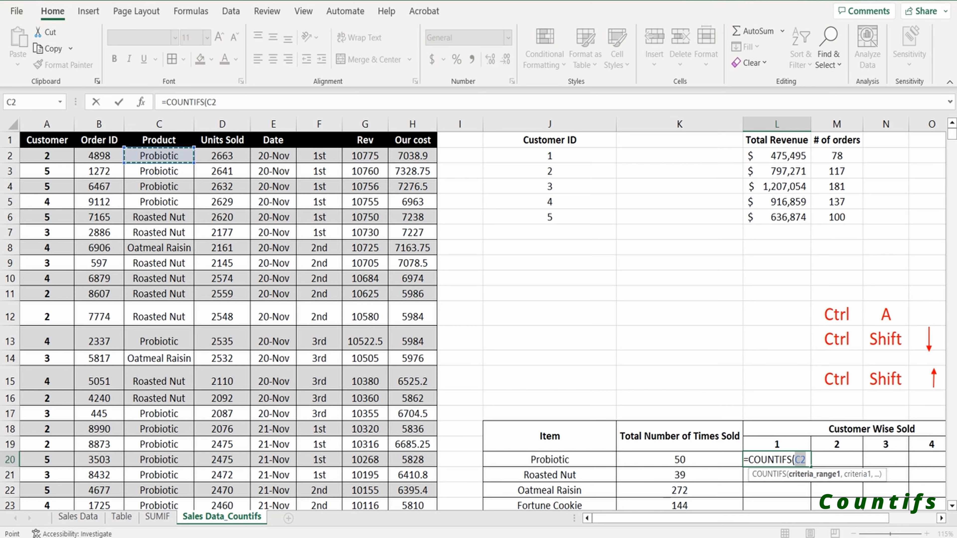
key("ctrl+shift+Down")
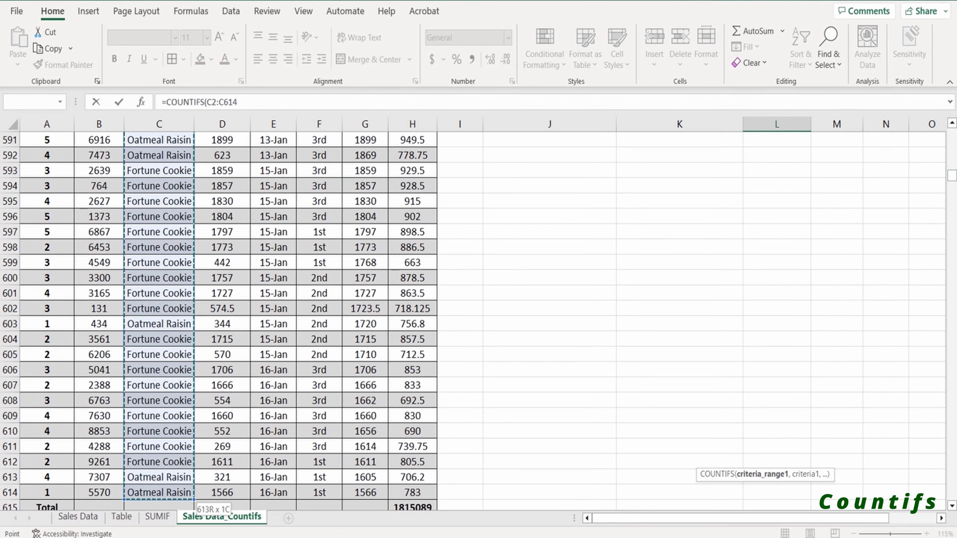
left_click_drag(952, 175, 953, 130)
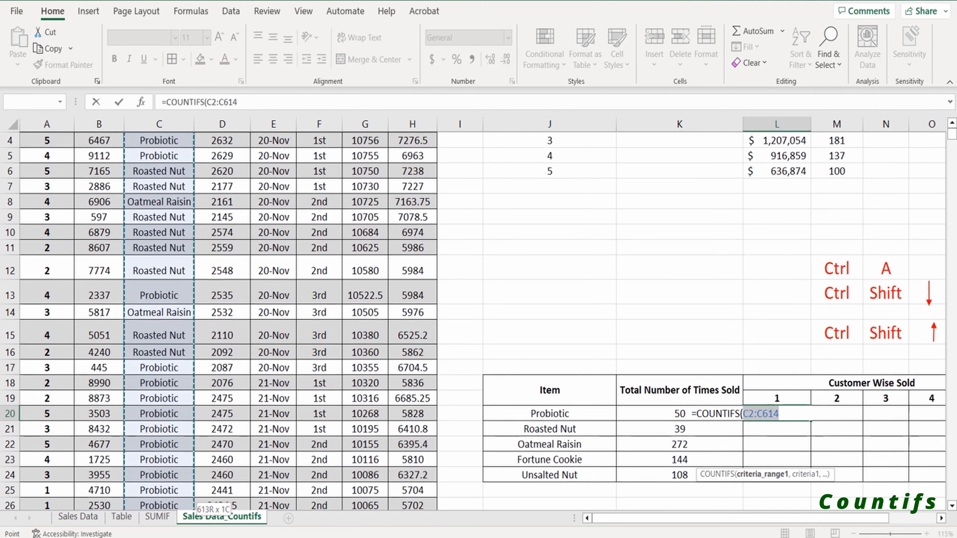
scroll(473, 320, "down", 1)
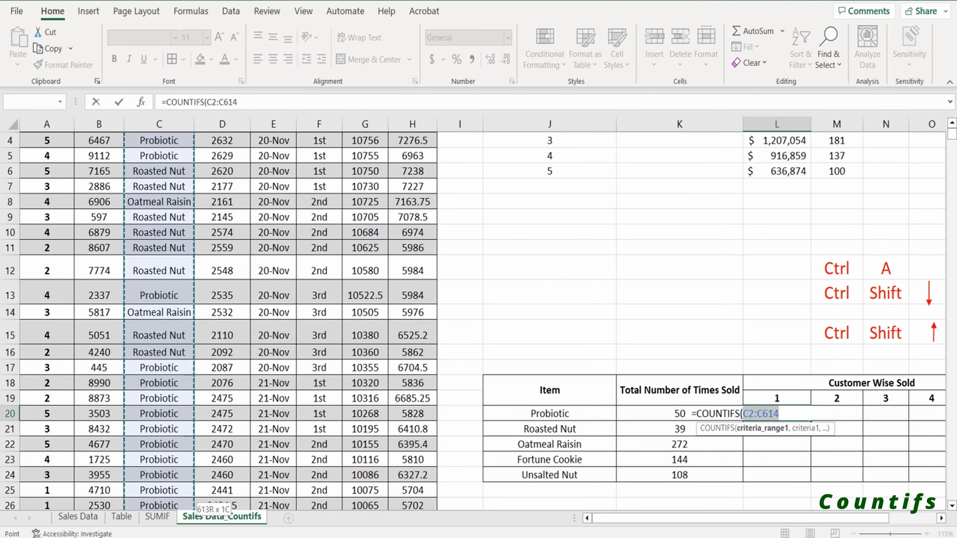
Step: Make the first COUNTIFS range in L20 absolute as $C$2:$C$614 and add a comma for its criteria
key("F2")
type("$C")
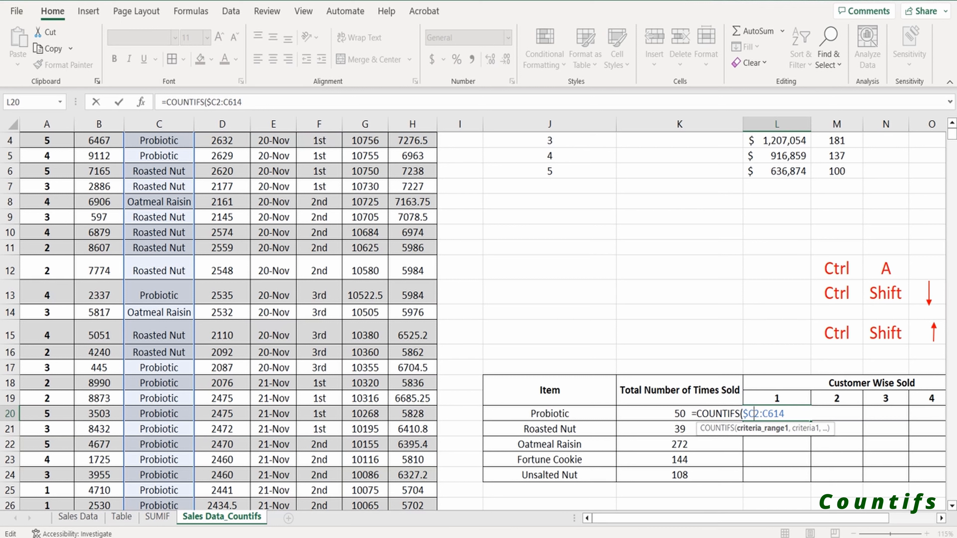
type("$")
key("Right")
key("Right")
type("$")
key("Right")
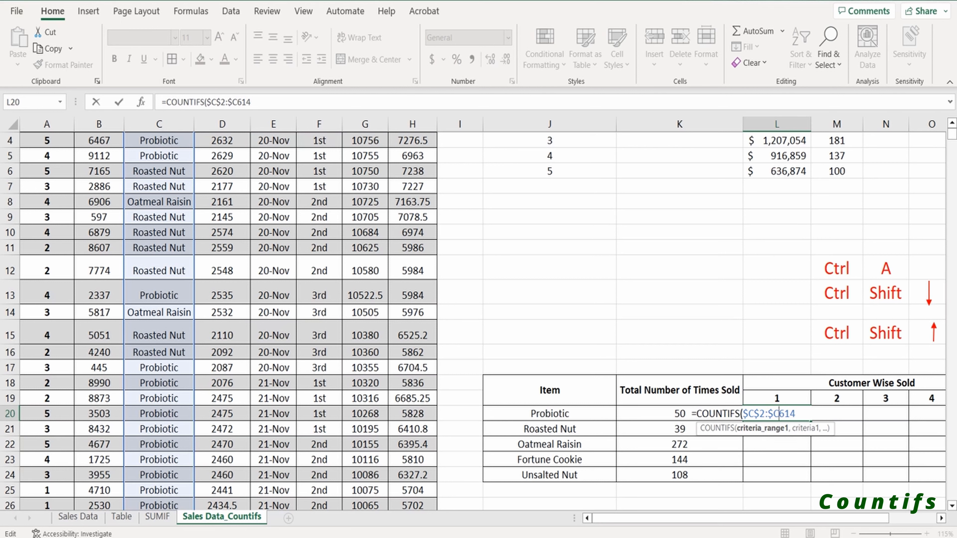
type("$614,")
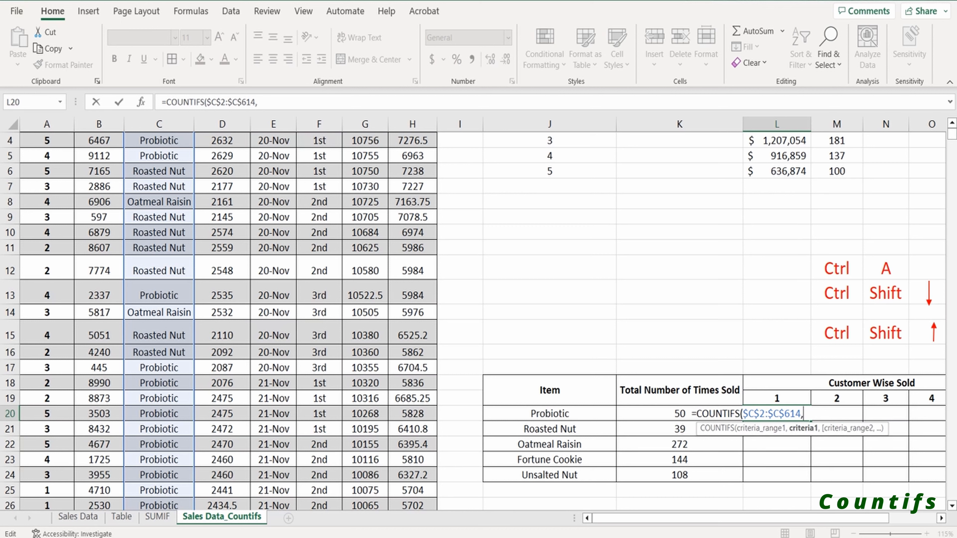
Step: Use the Probiotic cell J20 as the first criteria and add a comma for the second criteria range
left_click(549, 414)
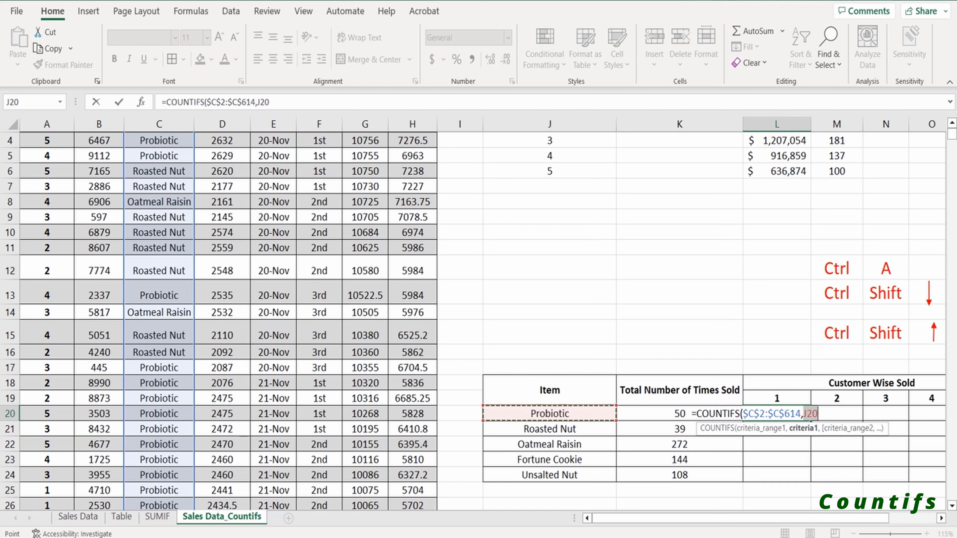
key("F2")
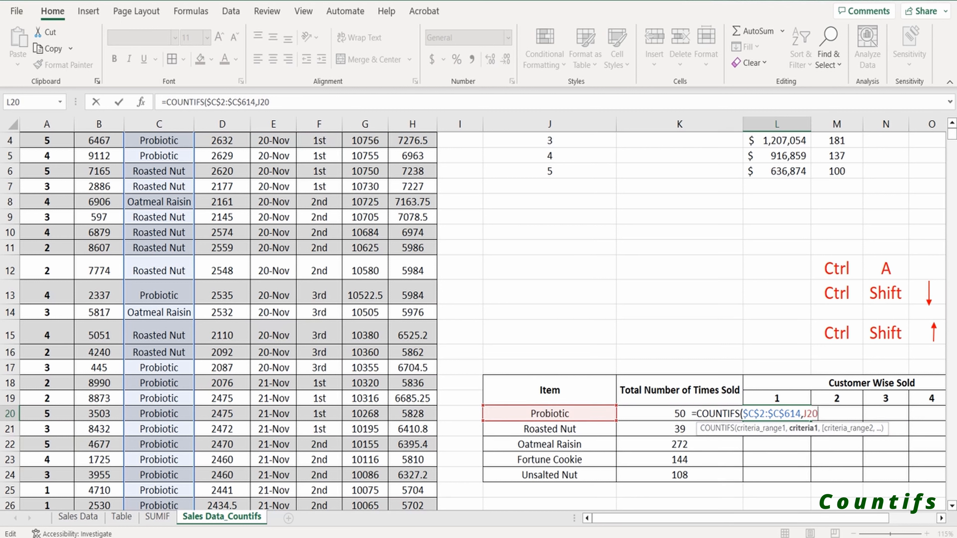
type(",")
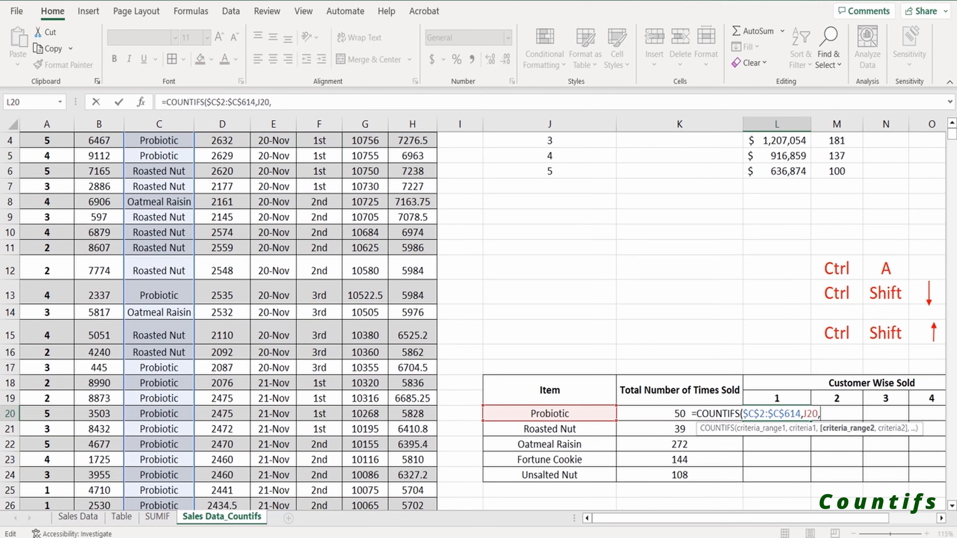
Step: Add the Customer column as the second criteria range, ending it at row 614 as A2:A614 to exclude the Total row
left_click_drag(780, 519, 781, 519)
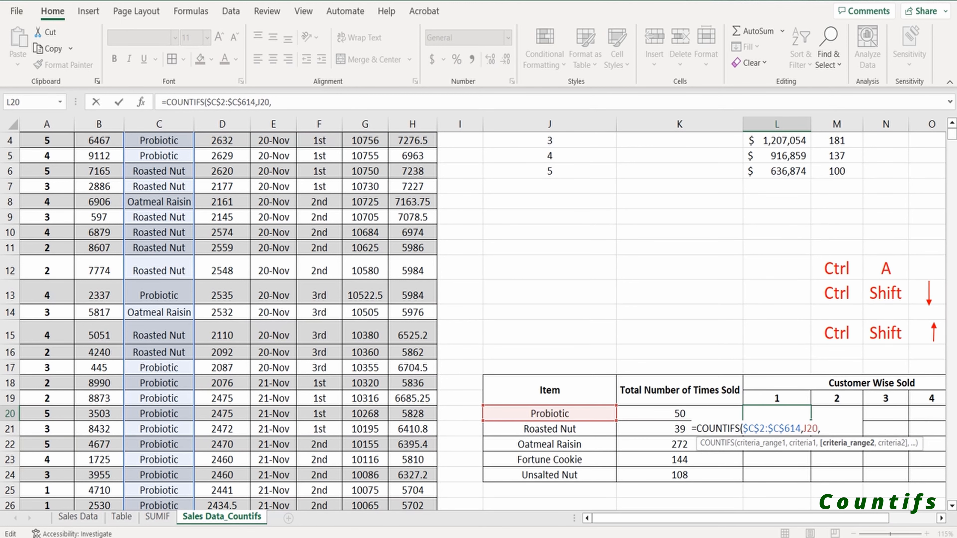
scroll(473, 322, "up", 1)
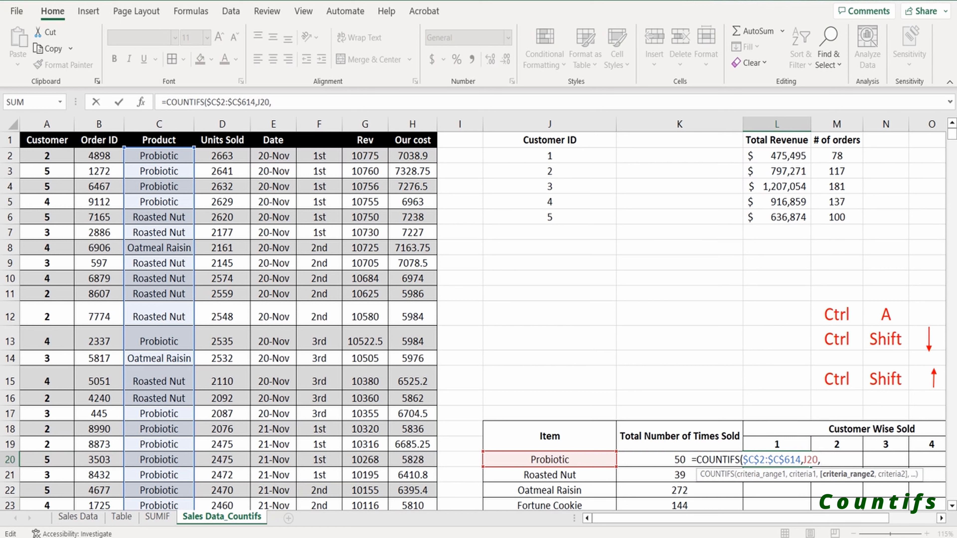
left_click(46, 156)
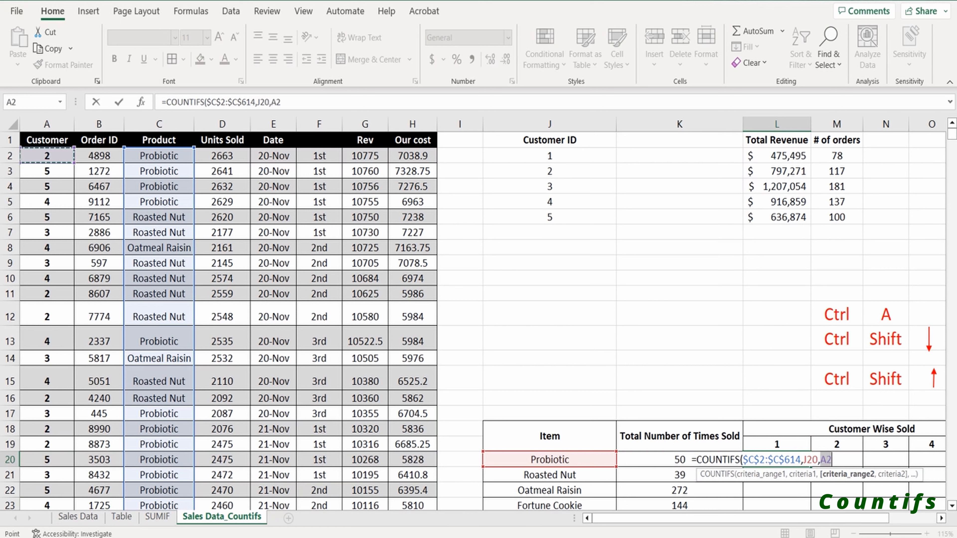
key("ctrl+shift+Down")
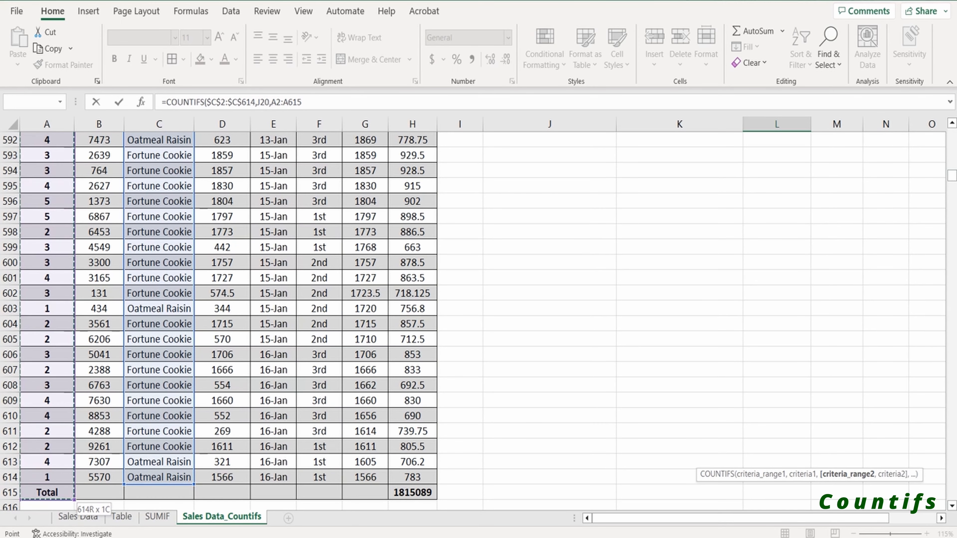
key("BackSpace")
type("4")
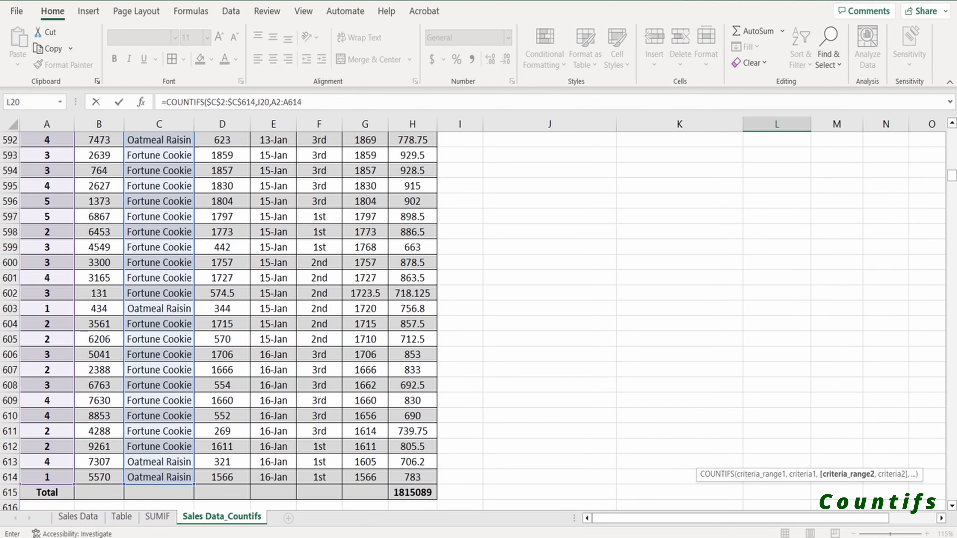
scroll(479, 320, "up", 20)
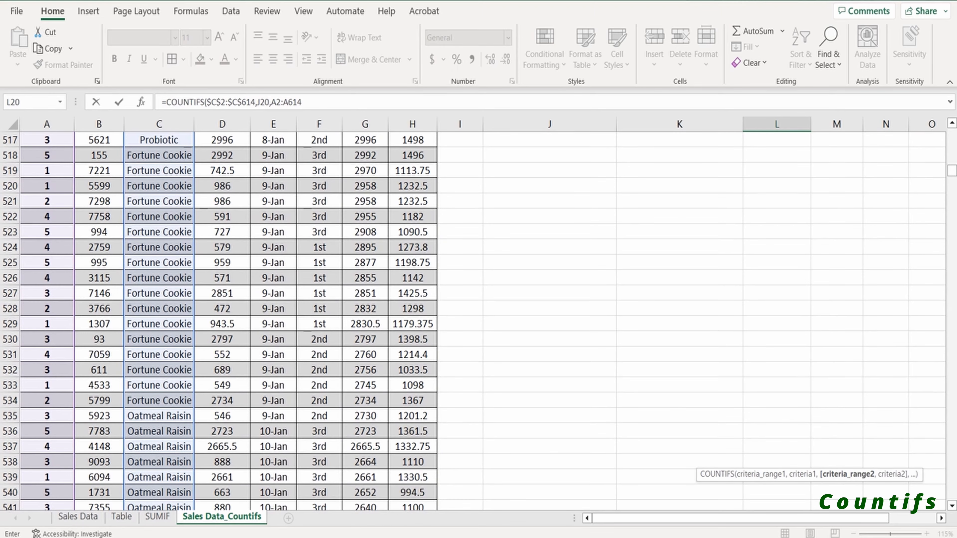
left_click_drag(952, 170, 952, 134)
scroll(479, 321, "down", 2)
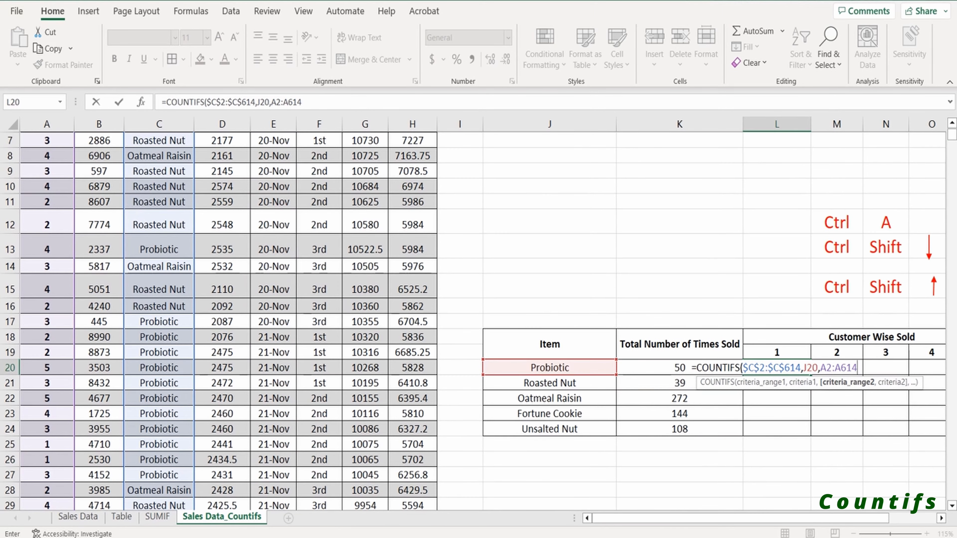
Step: Make the second criteria range in L20 absolute as $A$2:$A$614 and add a comma for its criteria
key("F2")
type("$C")
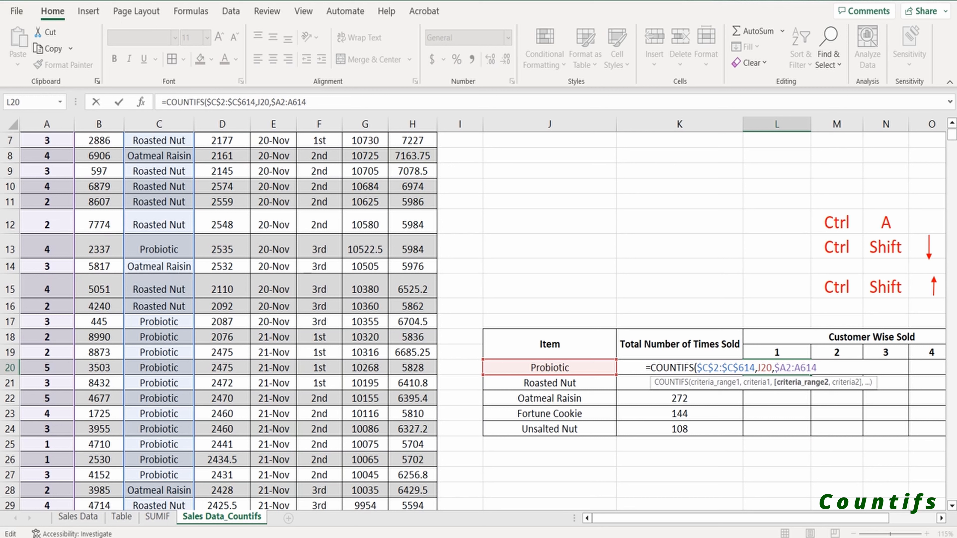
type("$")
key("Right")
key("Right")
type("$")
key("Right")
type("$614")
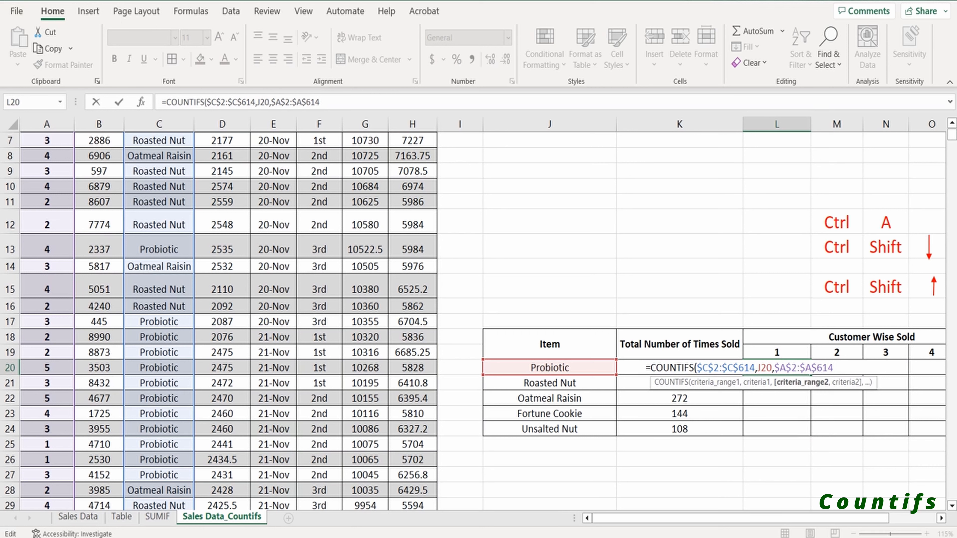
type(",")
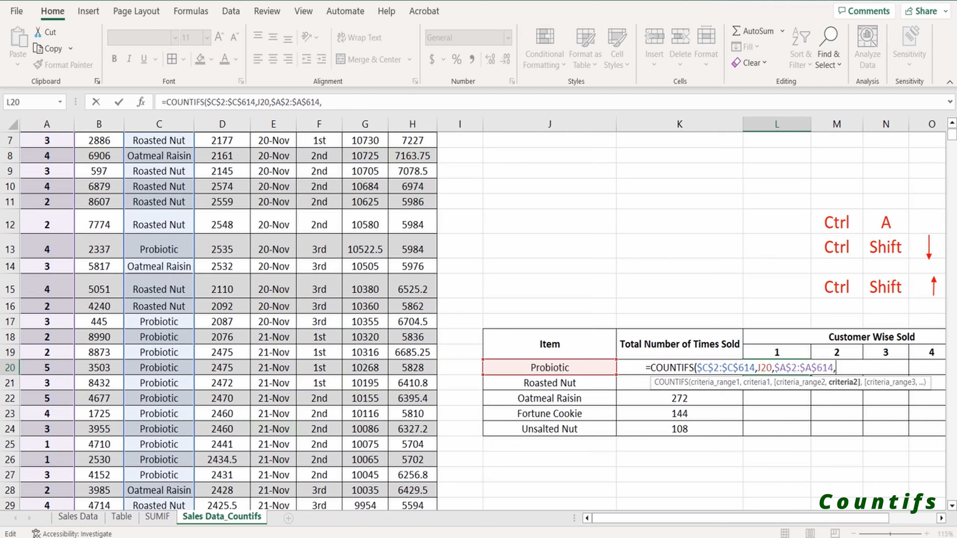
Step: Set the second criteria to "=1", close the COUNTIFS function and enter the L20 formula
type("\"=1")
type(")")
key("Return")
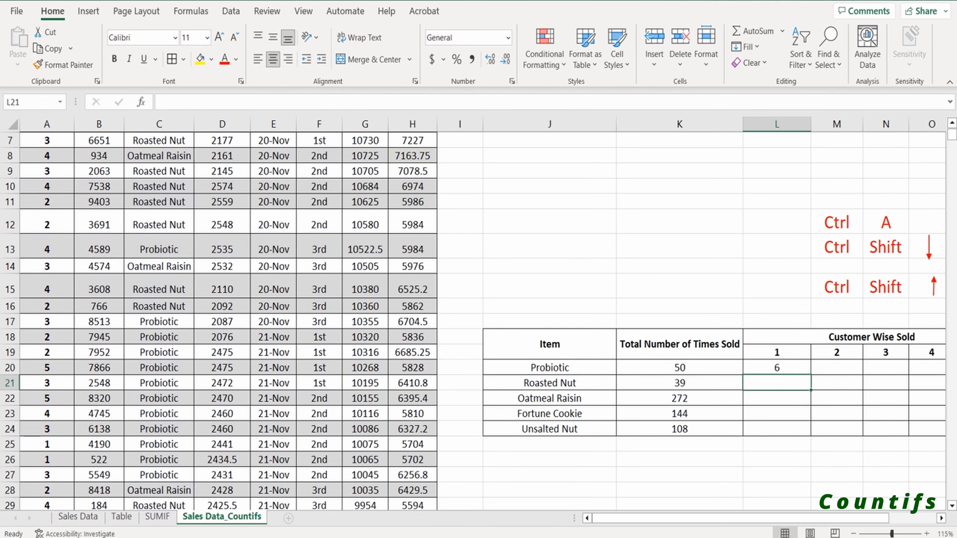
Step: Fill the COUNTIFS formula from L20 across the Probiotic row to P20
left_click(777, 367)
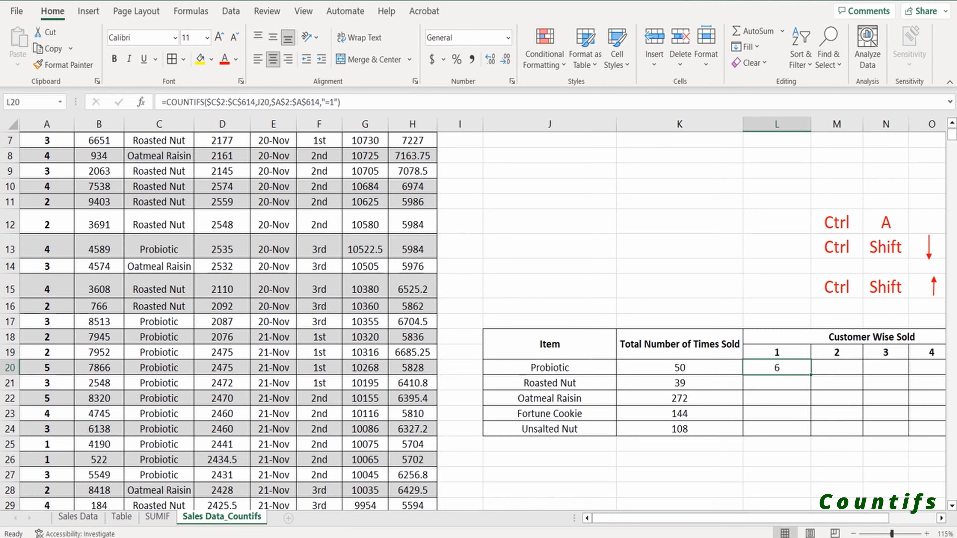
left_click_drag(790, 519, 828, 518)
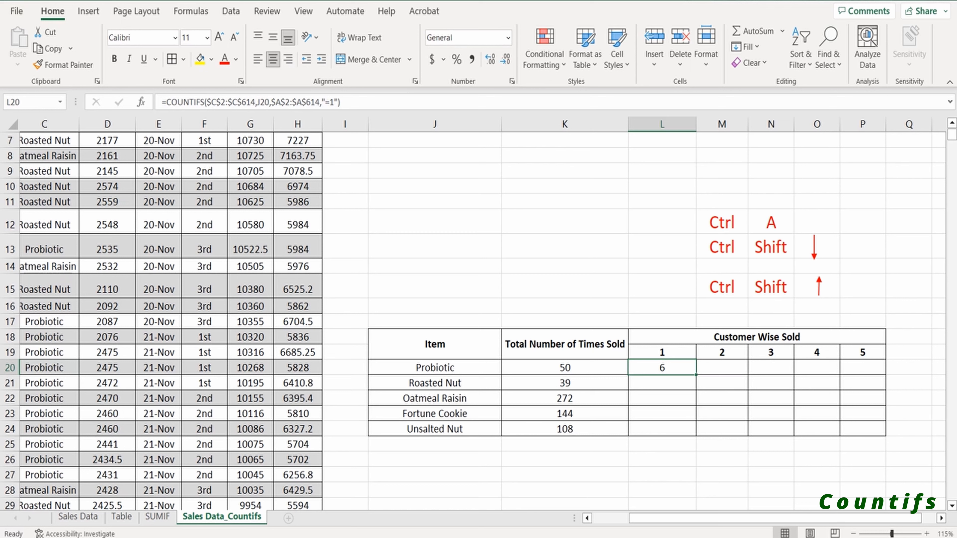
left_click_drag(696, 375, 884, 373)
Step: Change the customer criteria in the M20 COUNTIFS formula to "=2" and enter it
double_click(732, 368)
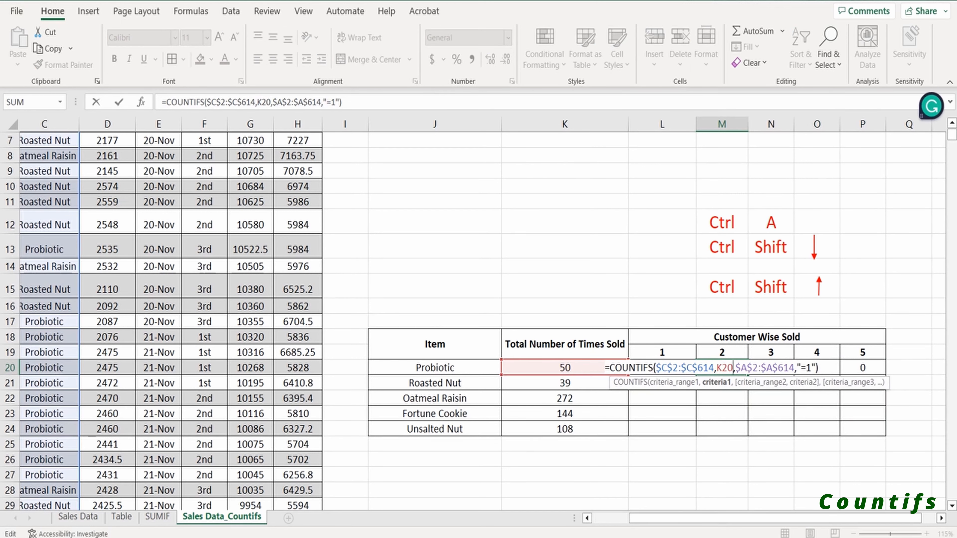
left_click(812, 368)
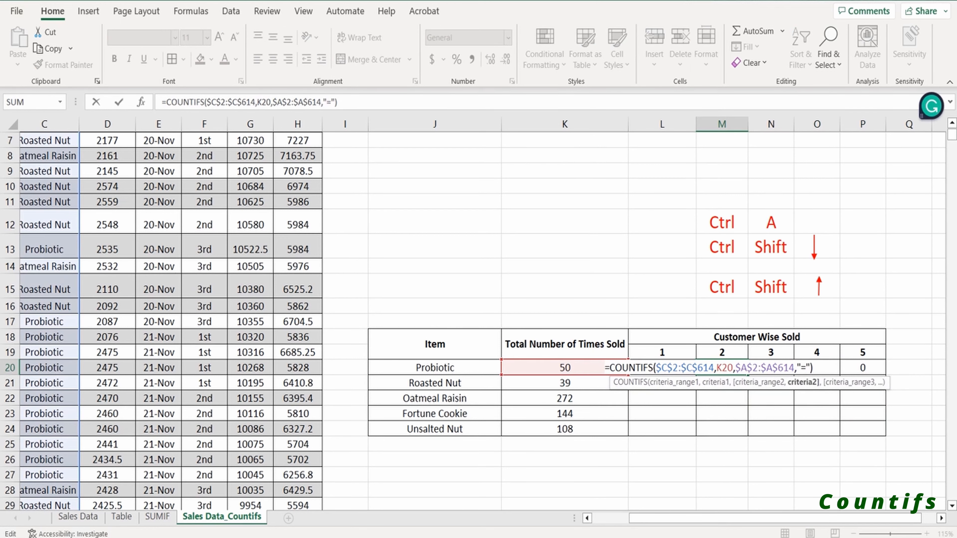
key("BackSpace")
type("2")
key("Return")
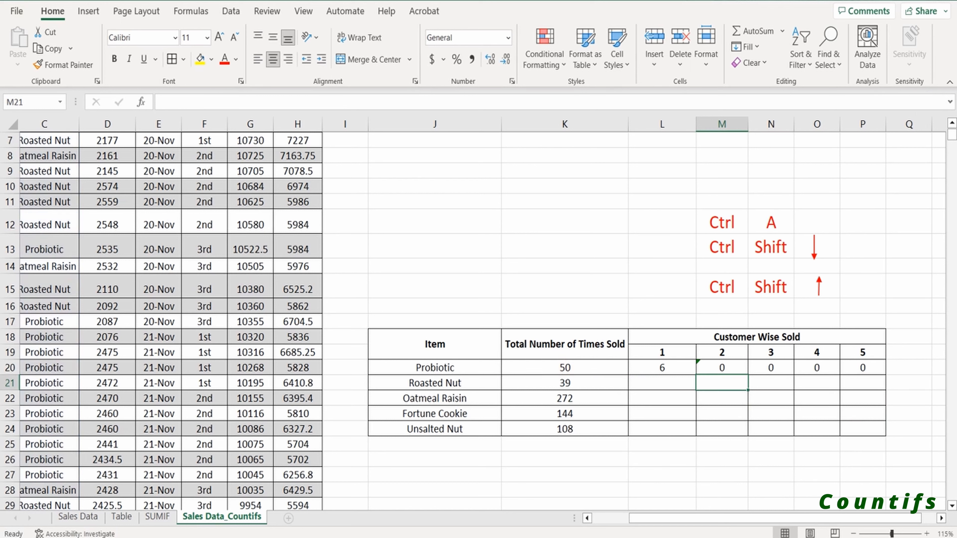
Step: Change the item criteria in the M20 COUNTIFS formula to J20 and enter it
double_click(735, 368)
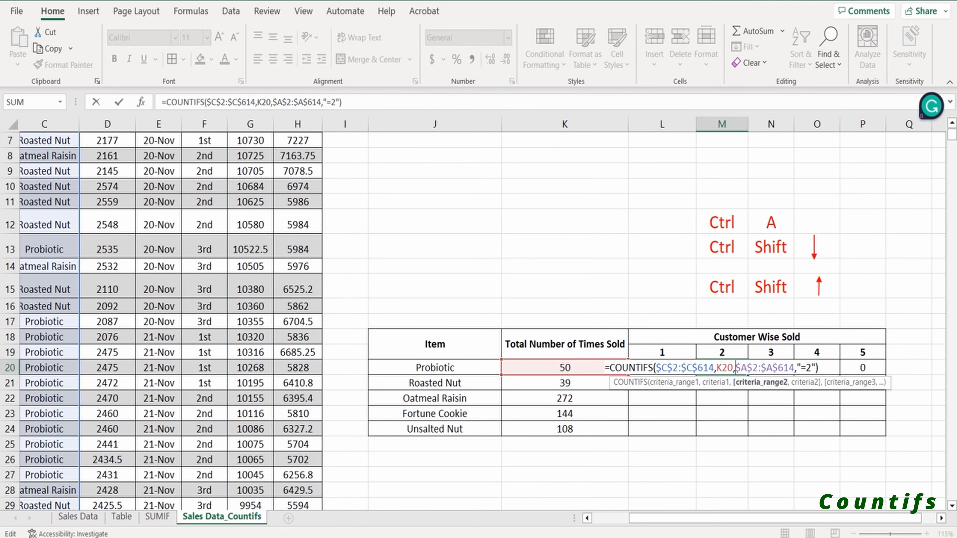
left_click(722, 368)
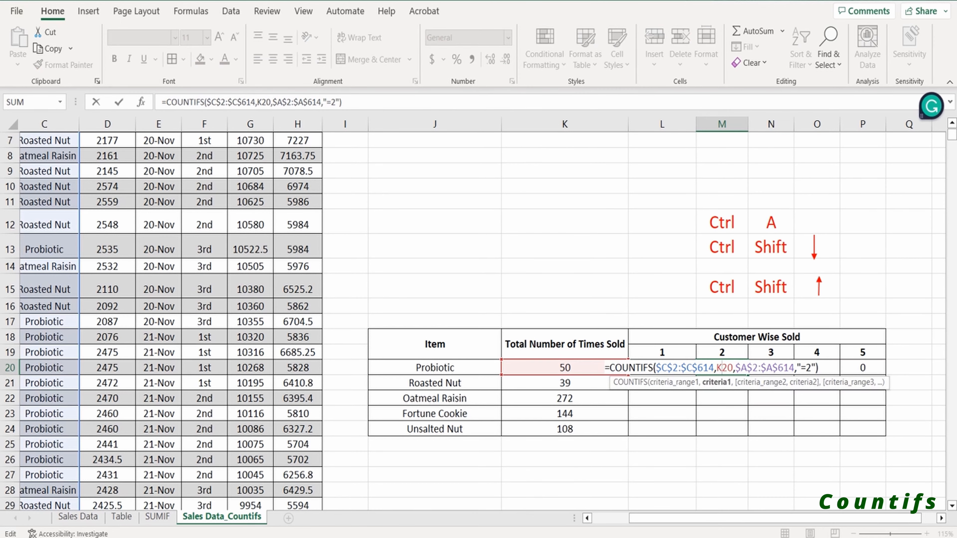
key("BackSpace")
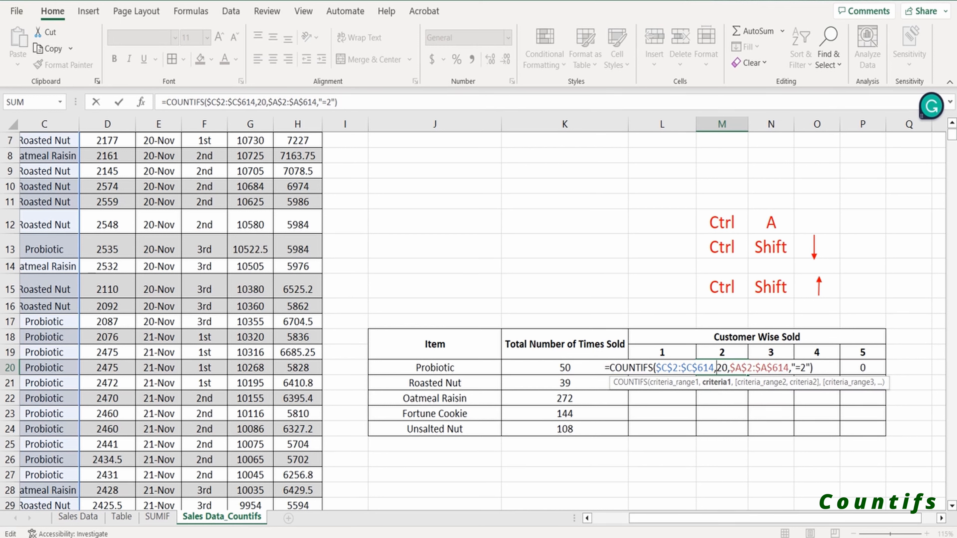
type("J")
key("Return")
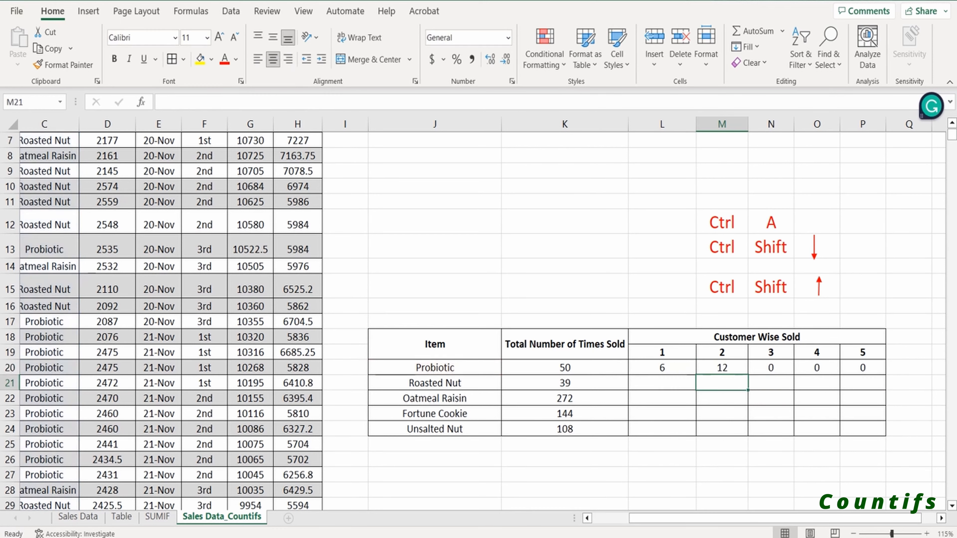
Step: Make the item criteria in the L20 COUNTIFS formula absolute as $J$20
double_click(658, 368)
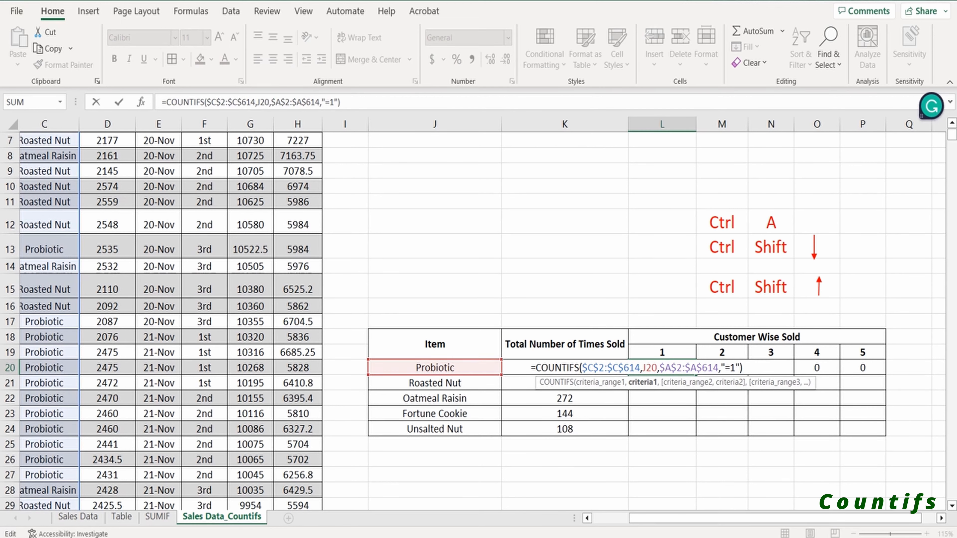
type("$C")
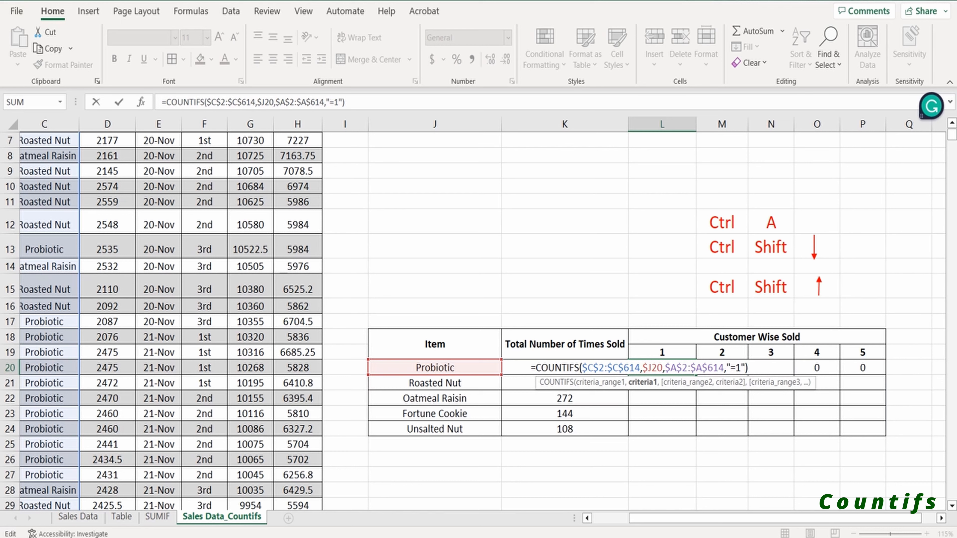
type("$")
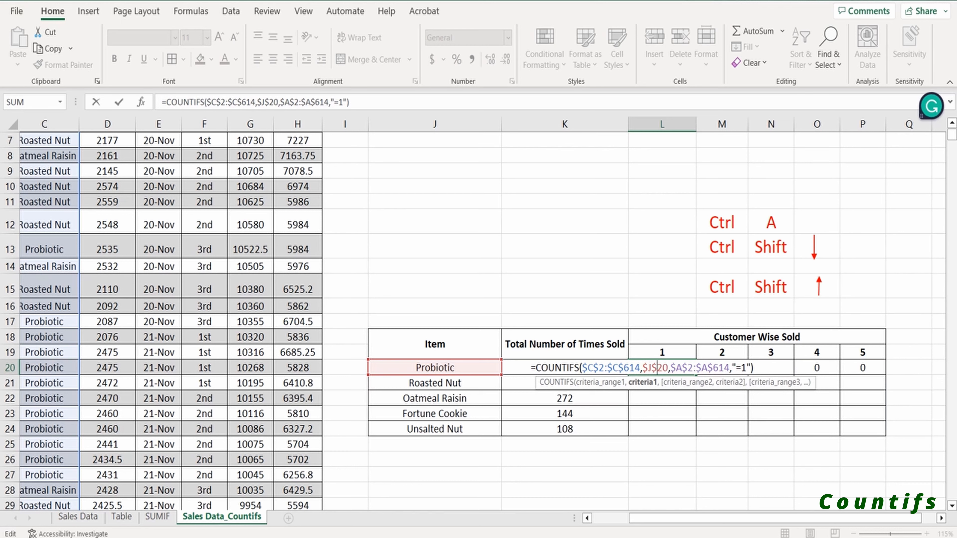
key("Return")
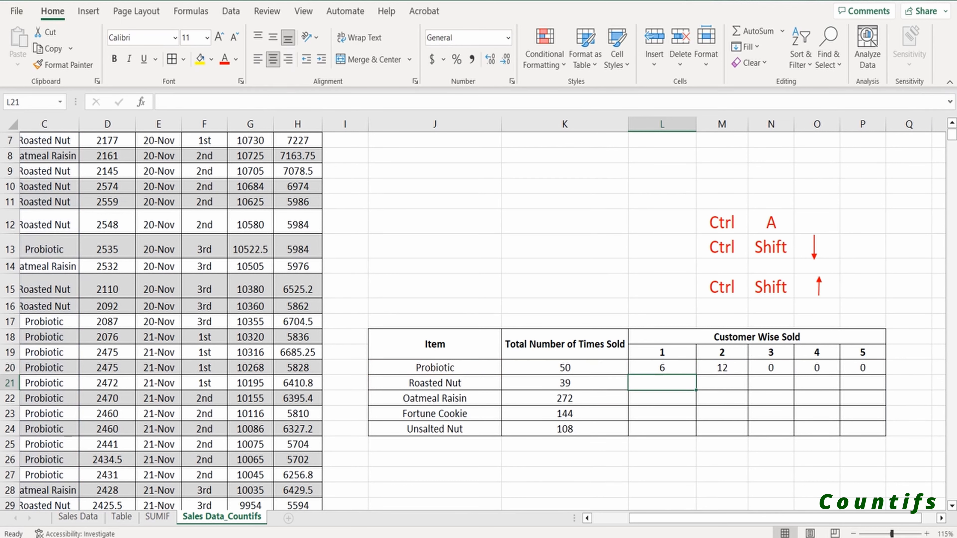
Step: Lock the item criteria in the M20 formula as the absolute reference $J$20
key("Up")
key("Right")
key("F2")
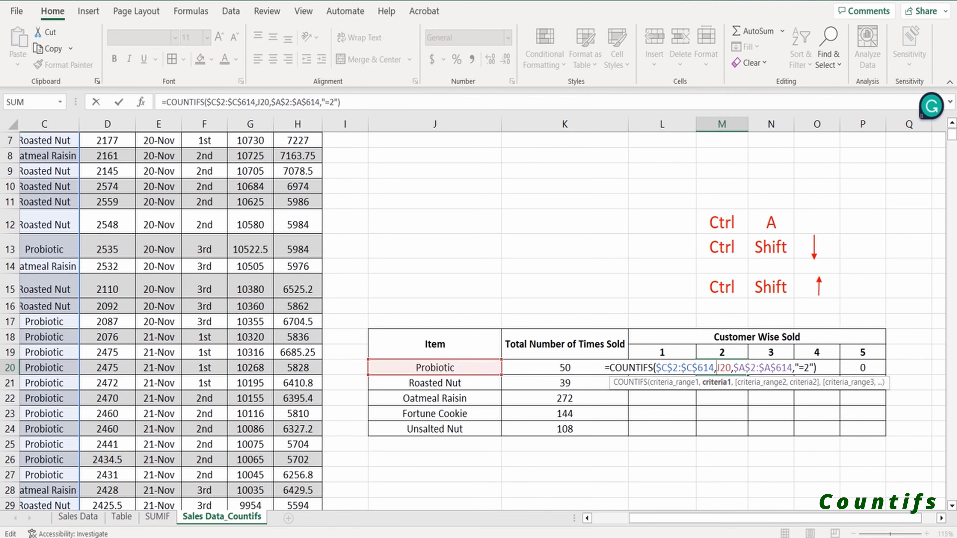
type("$")
key("Right")
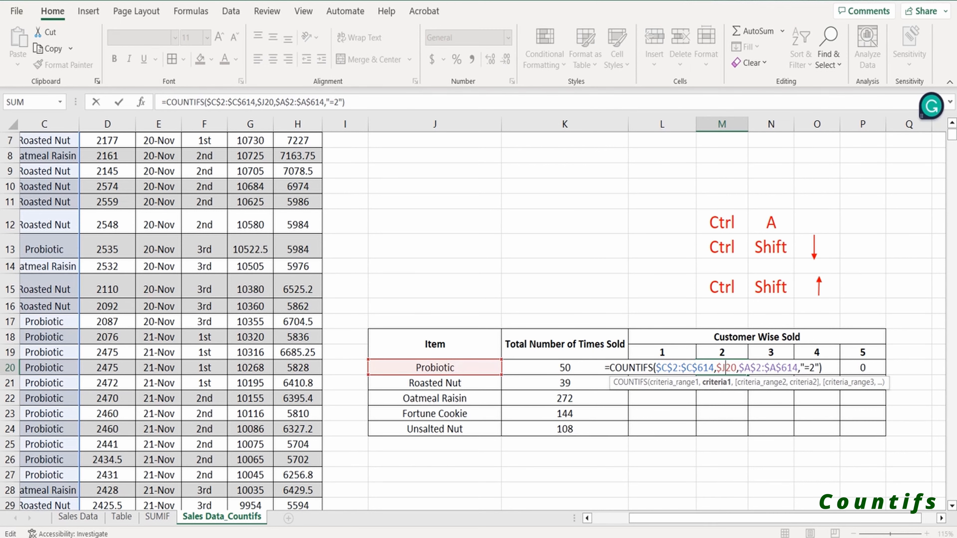
type("$")
key("Return")
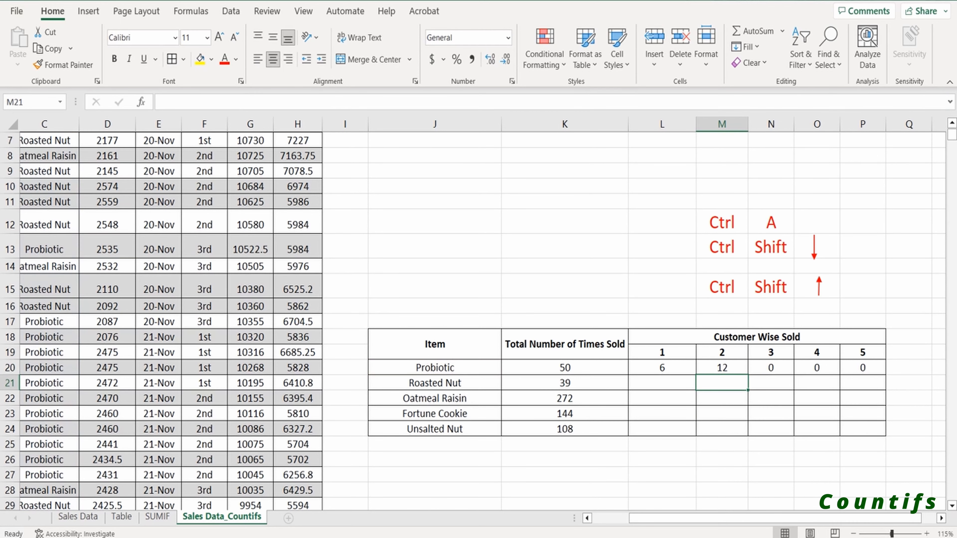
Step: Fill the M20 formula across to P20 and set the customer criteria in N20 to "=3"
key("Up")
left_click_drag(748, 375, 862, 368)
double_click(771, 368)
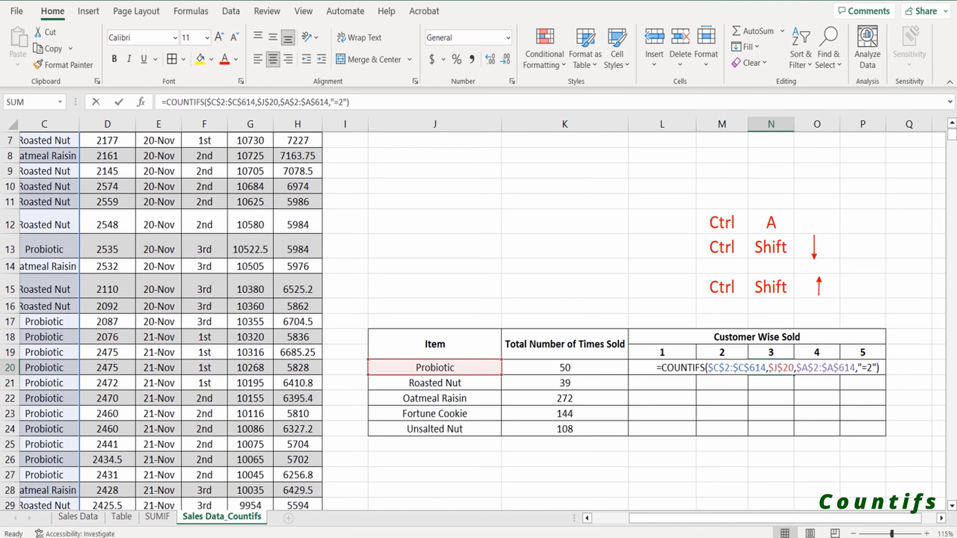
left_click(872, 368)
key("BackSpace")
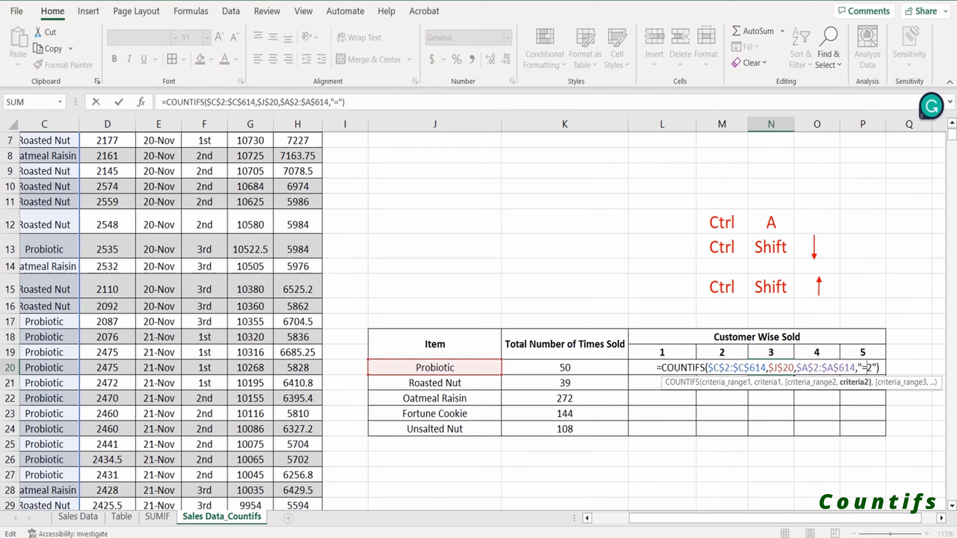
type("3")
key("Return")
Step: Set the customer criteria in the O20 COUNTIFS formula to "=4"
double_click(816, 368)
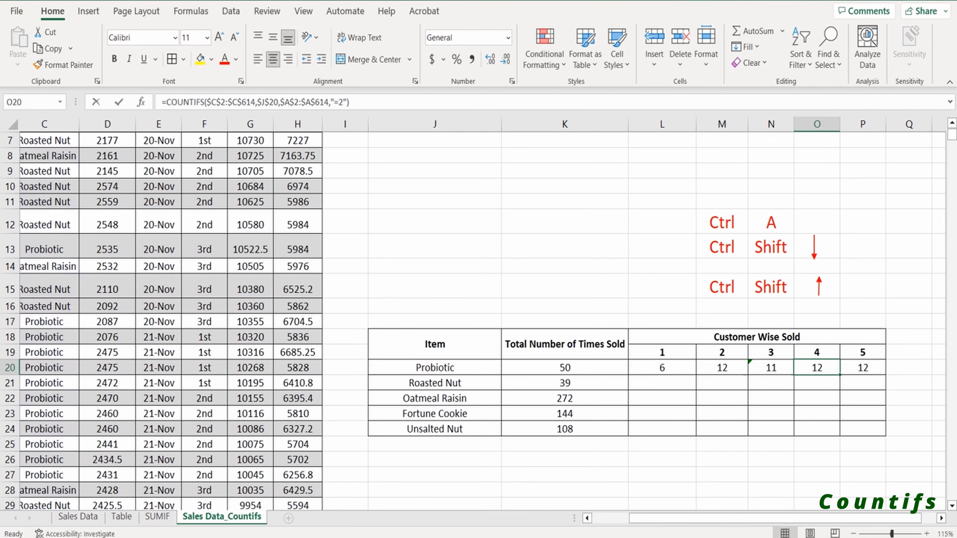
left_click(914, 368)
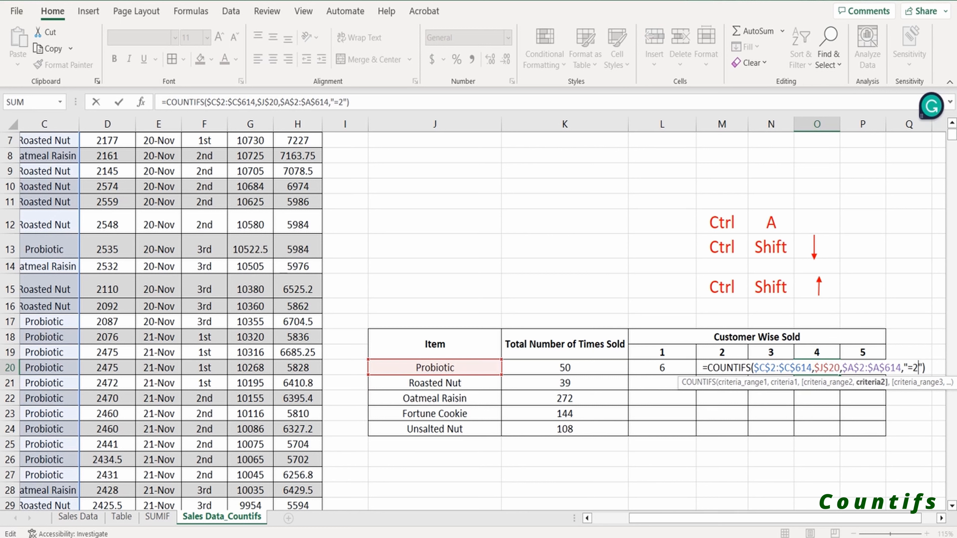
key("BackSpace")
type("4")
key("Return")
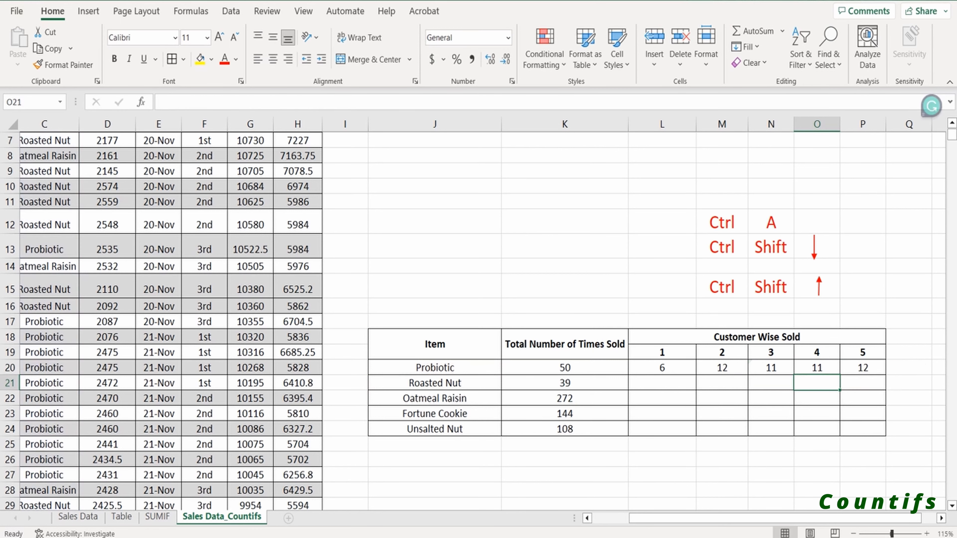
Step: Set the customer criteria in the P20 COUNTIFS formula to "=5"
double_click(863, 368)
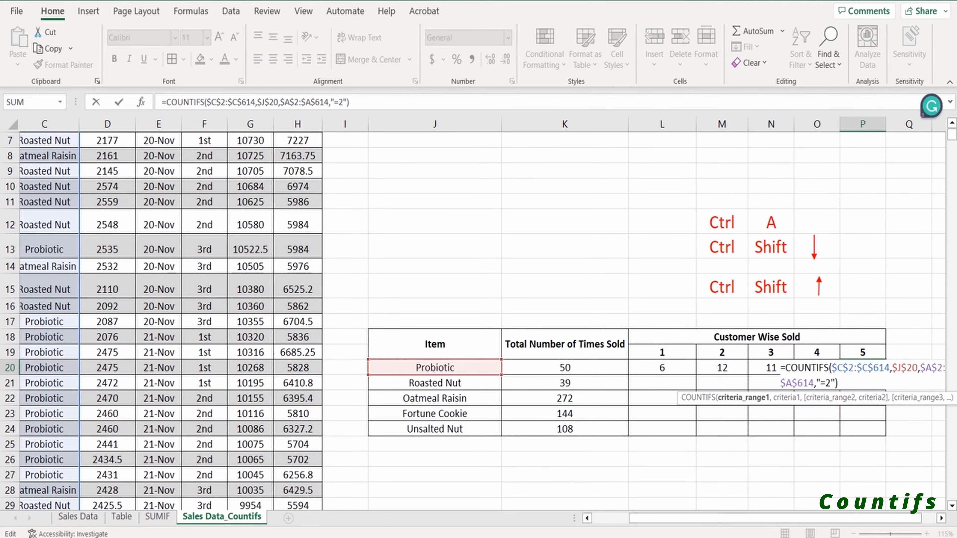
left_click(832, 384)
key("BackSpace")
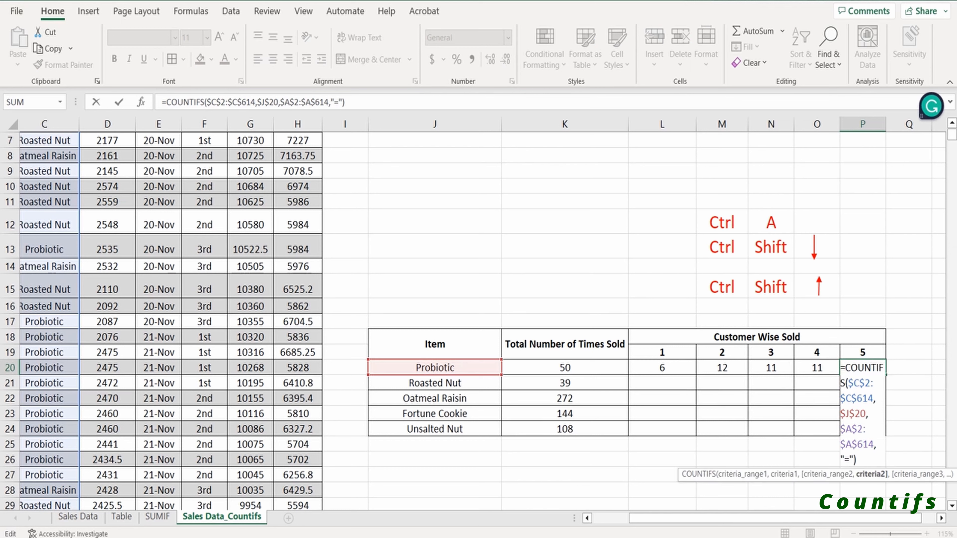
type("5")
key("Return")
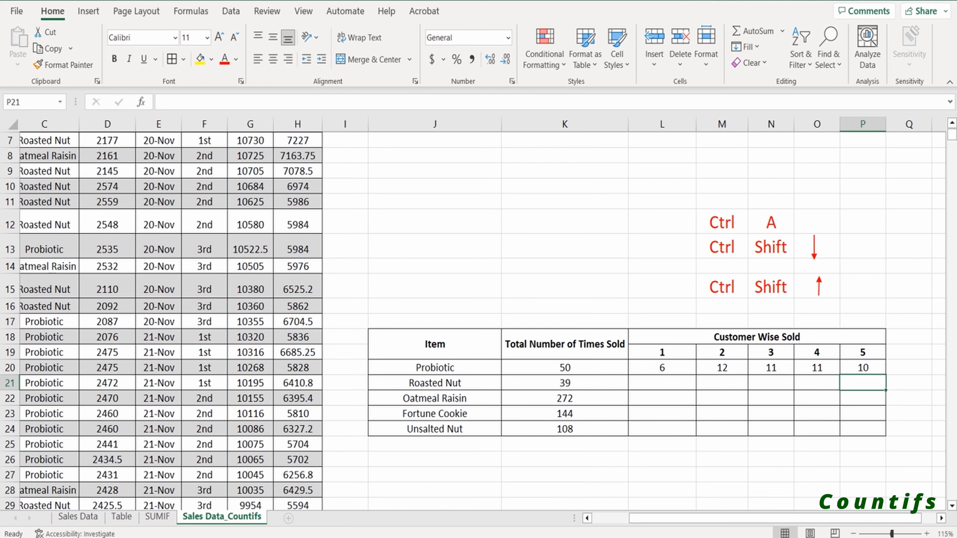
Step: Add a SUM of L20:P20 in Q20 to check the Probiotic row against its total
key("Right")
key("Up")
type("=sum(")
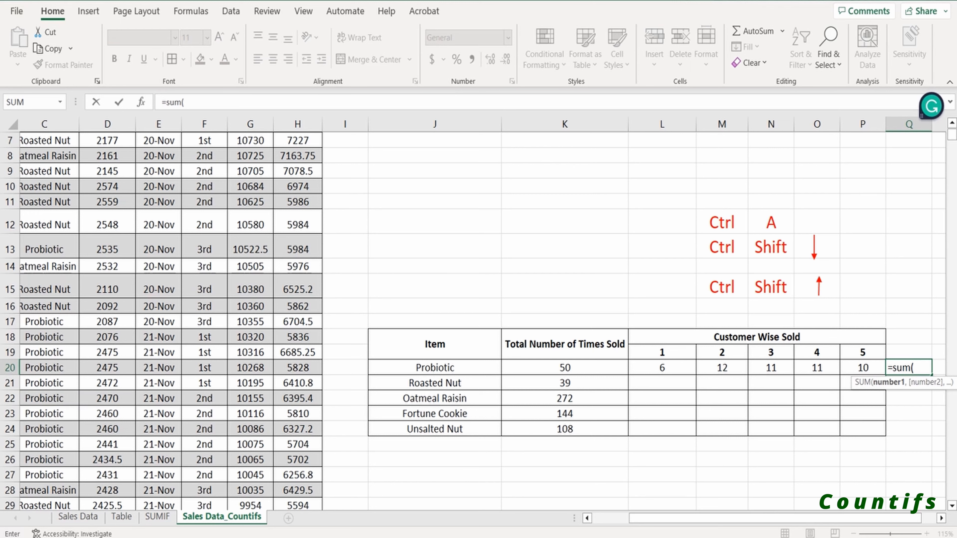
key("Left")
key("ctrl+shift+Left")
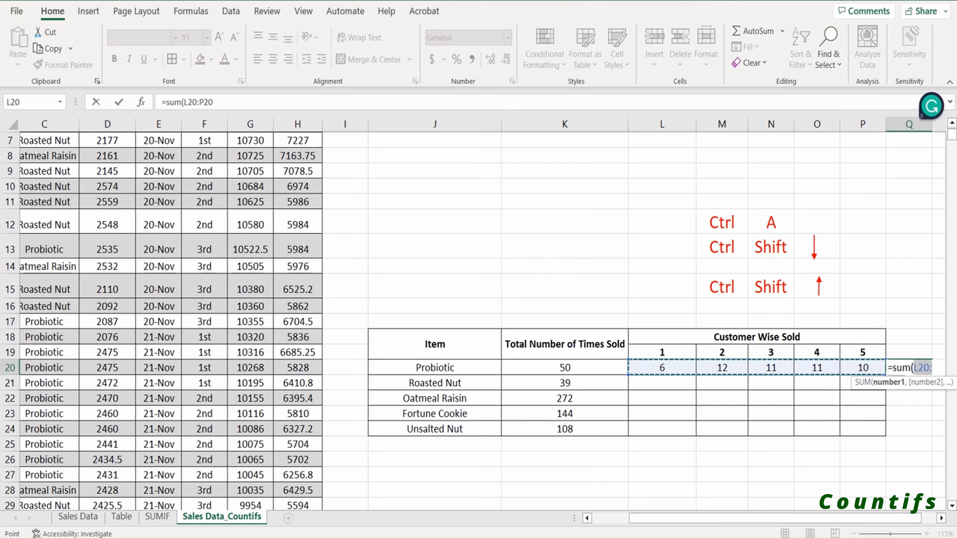
type(")")
key("Return")
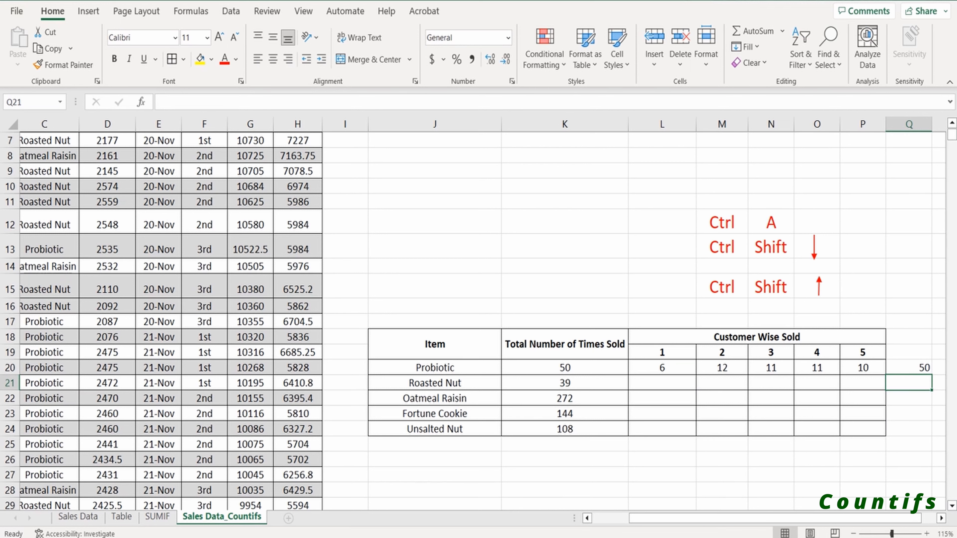
Step: Fill the L20 COUNTIFS formula down the customer 1 column to L24
left_click(662, 368)
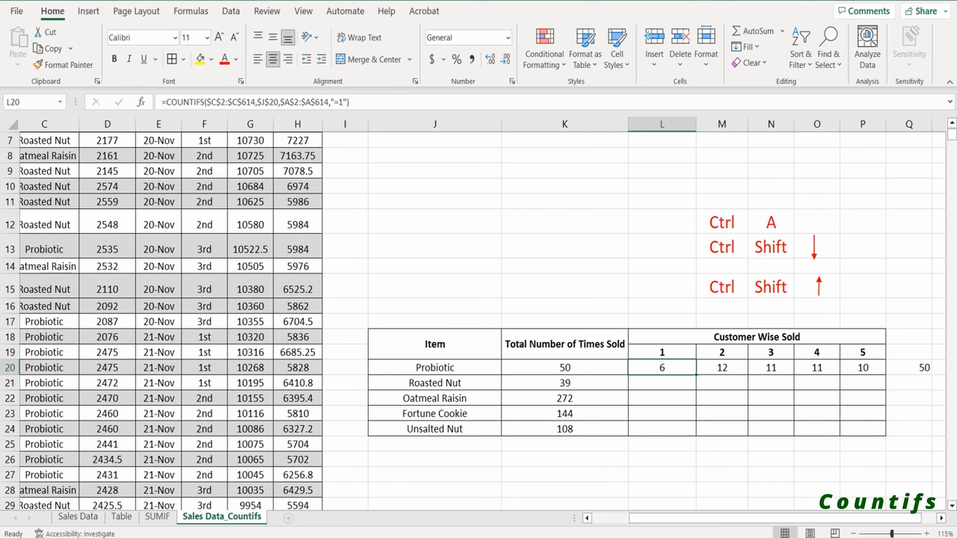
key("shift+Down")
key("shift+Down")
key("shift+Down")
key("shift+Down")
key("ctrl+d")
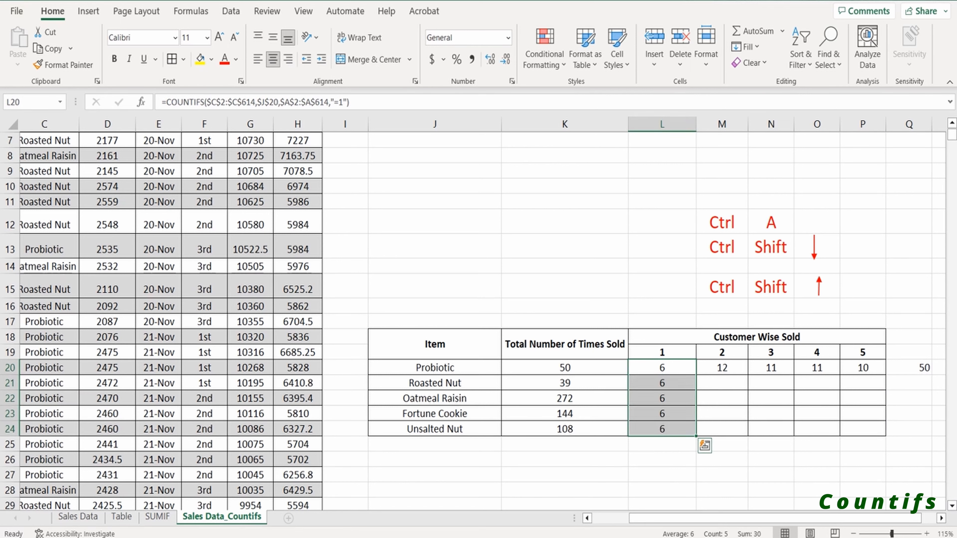
Step: Change the item criteria in the L21 formula to $J$21 for Roasted Nut
double_click(659, 383)
key("Return")
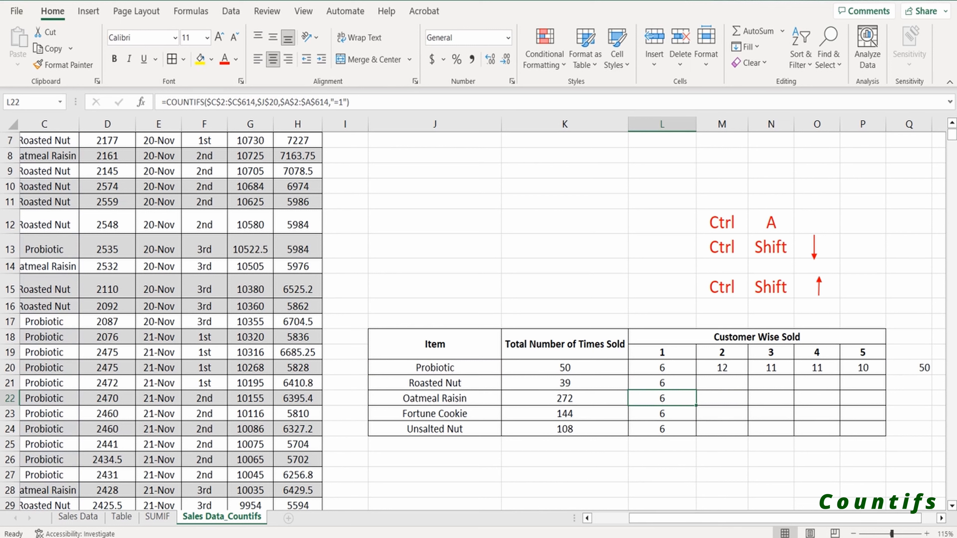
double_click(670, 384)
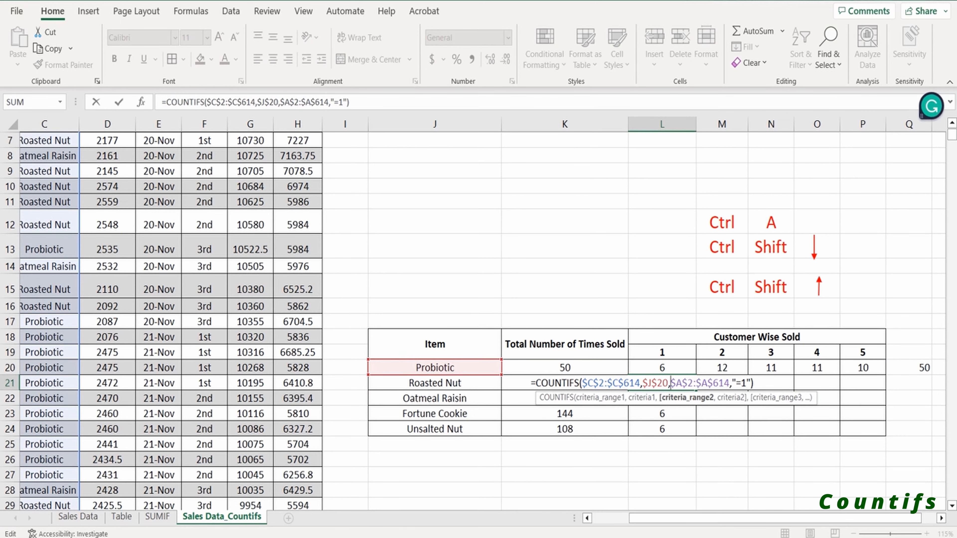
key("Left")
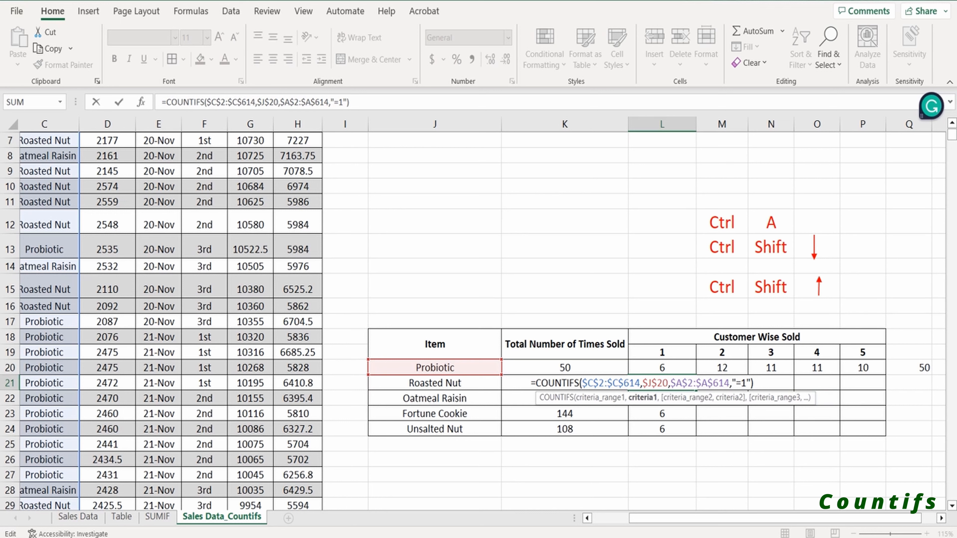
key("BackSpace")
type("1")
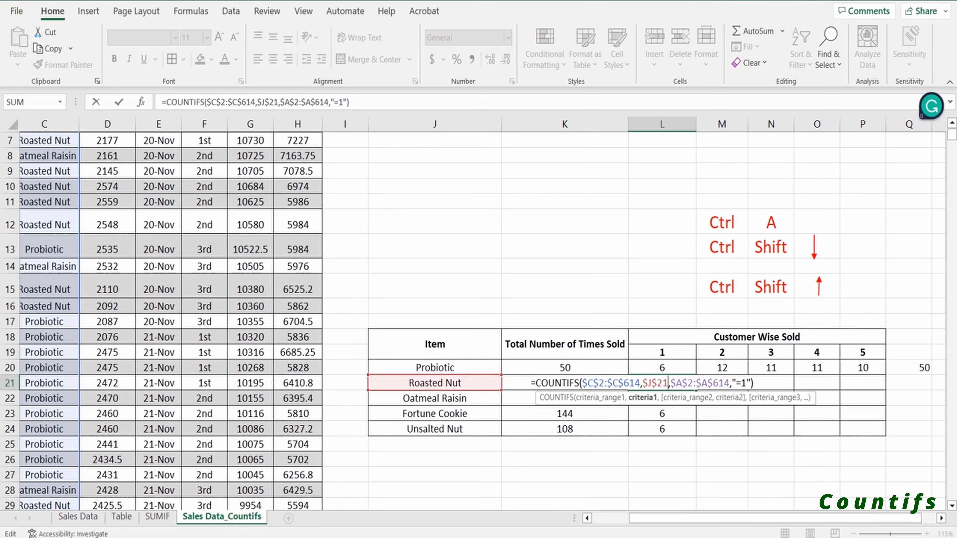
key("Return")
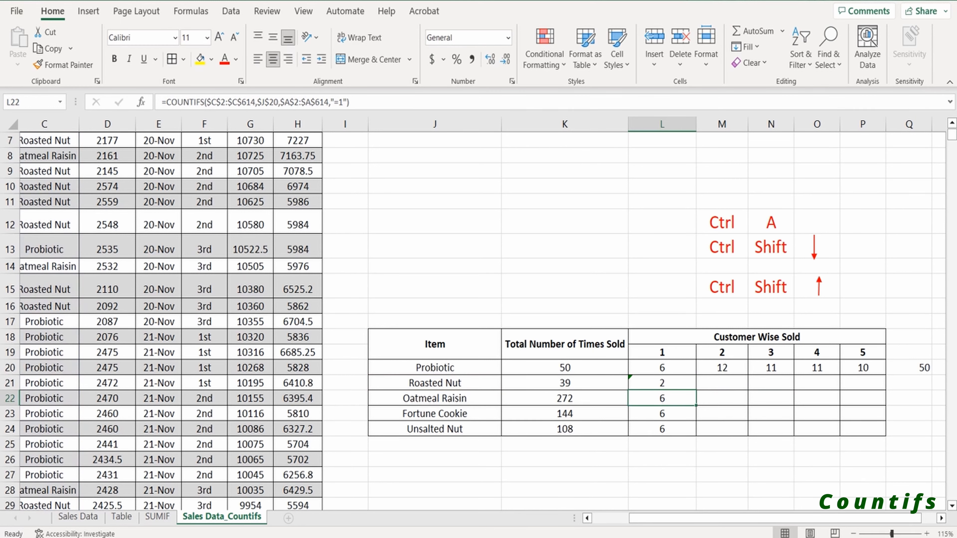
Step: Try filling the L21 formula down to L24, and undo that fill
key("Up")
double_click(682, 383)
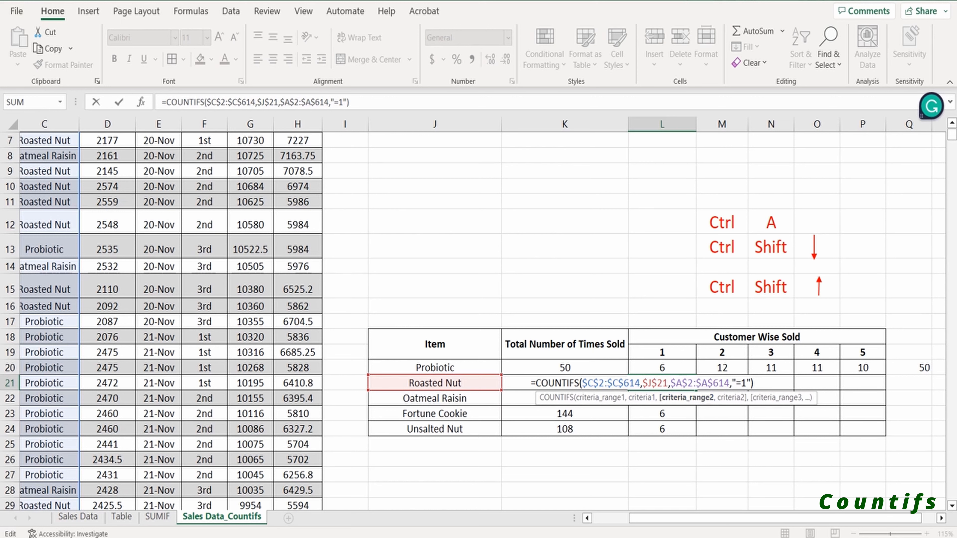
key("Return")
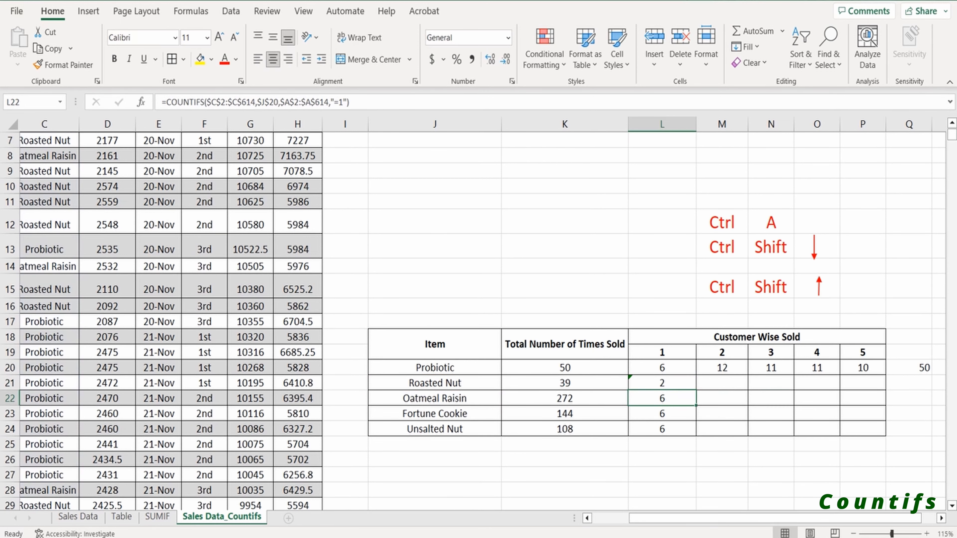
key("Up")
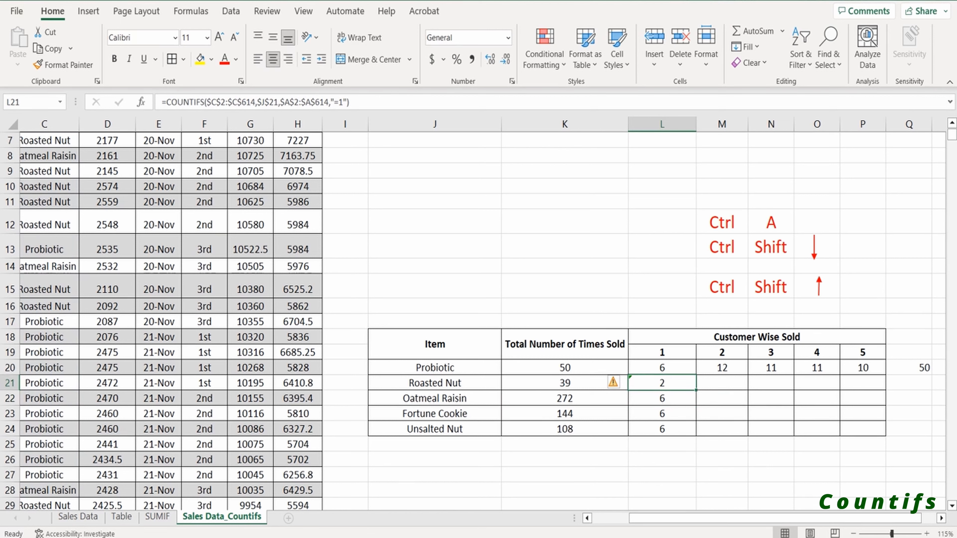
key("ctrl+shift+Down")
key("ctrl+d")
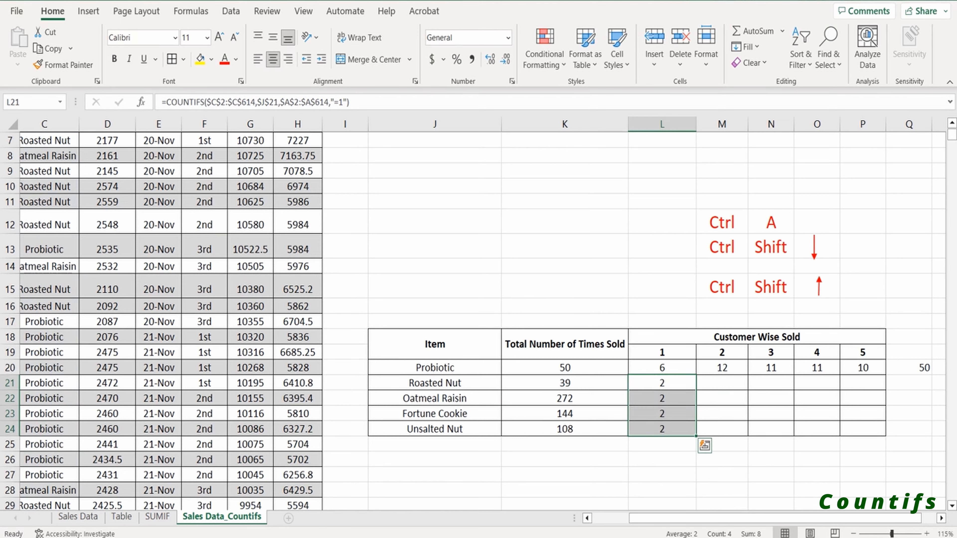
key("ctrl+z")
Step: Fill the L21 formula across the Roasted Nut row to P21
key("shift+Right")
key("shift+Right")
key("shift+Right")
key("shift+Right")
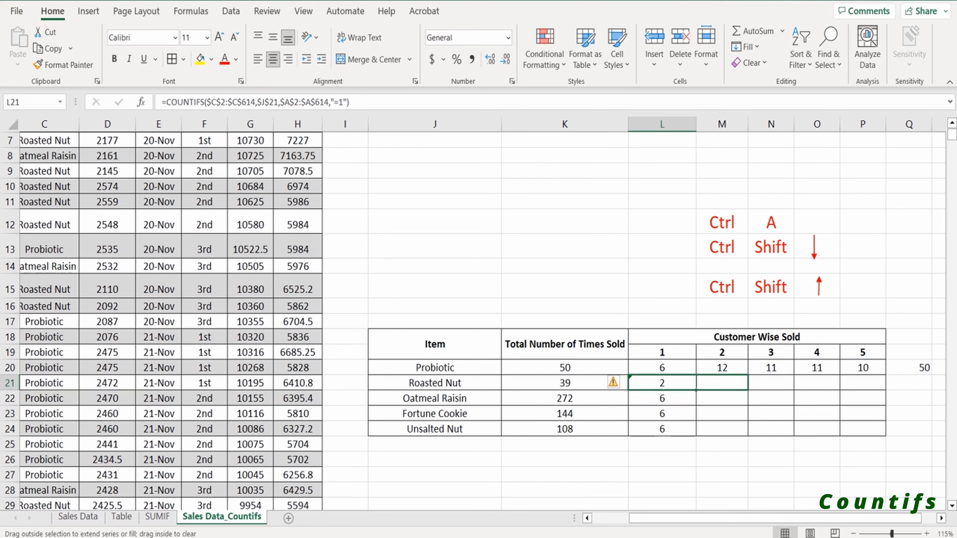
key("ctrl+r")
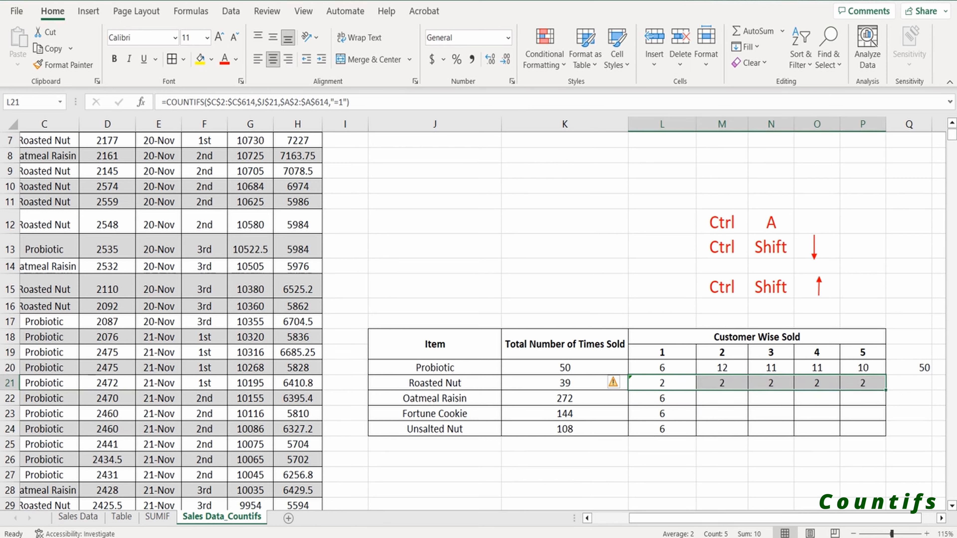
Step: Change the customer criterion in the Roasted Nut formula in M21 to "=2"
key("F2")
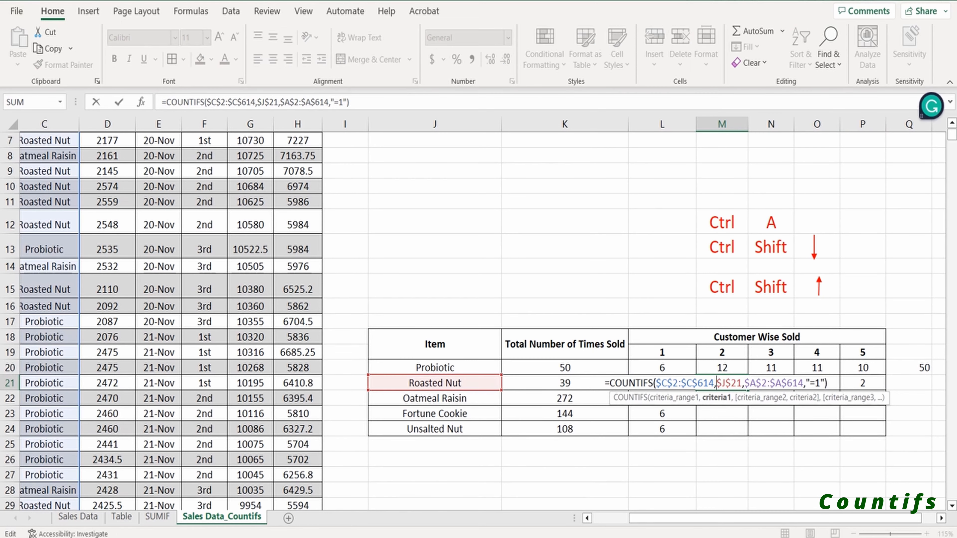
key("Left")
key("Left")
key("BackSpace")
type("2")
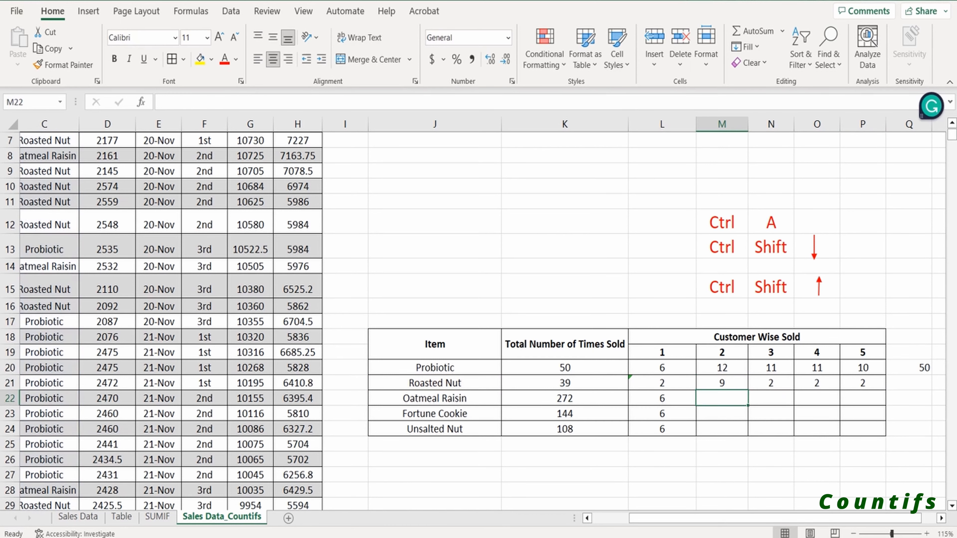
Step: Change the customer criterion in the Roasted Nut formula in N21 to "=3"
key("Tab")
key("F2")
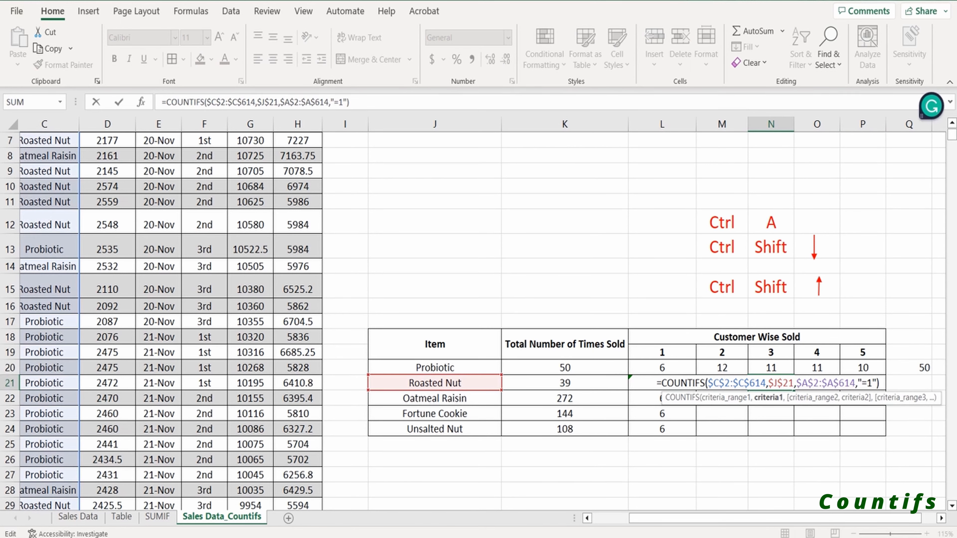
key("Left")
key("Left")
key("BackSpace")
type("3")
key("Return")
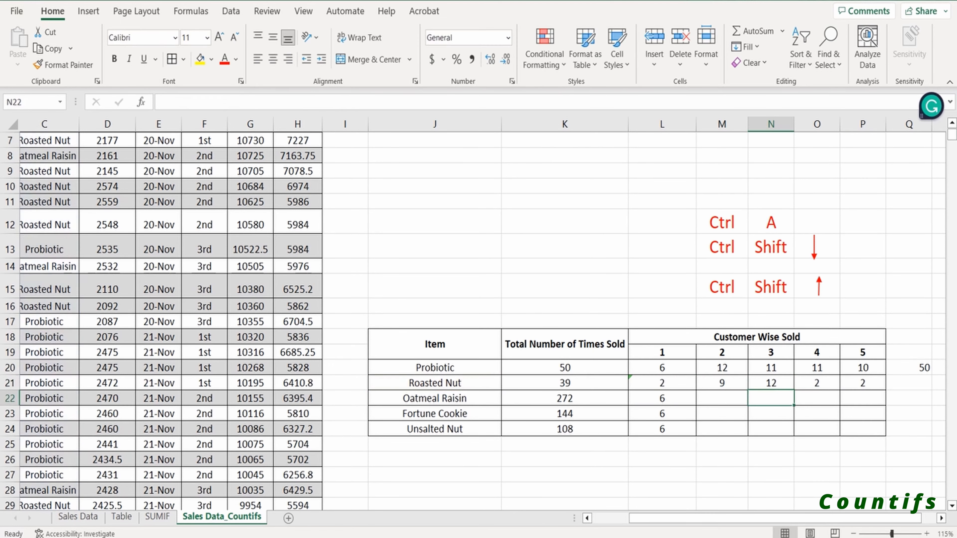
Step: Change the customer criterion in the Roasted Nut formula in O21 to "=4"
double_click(823, 383)
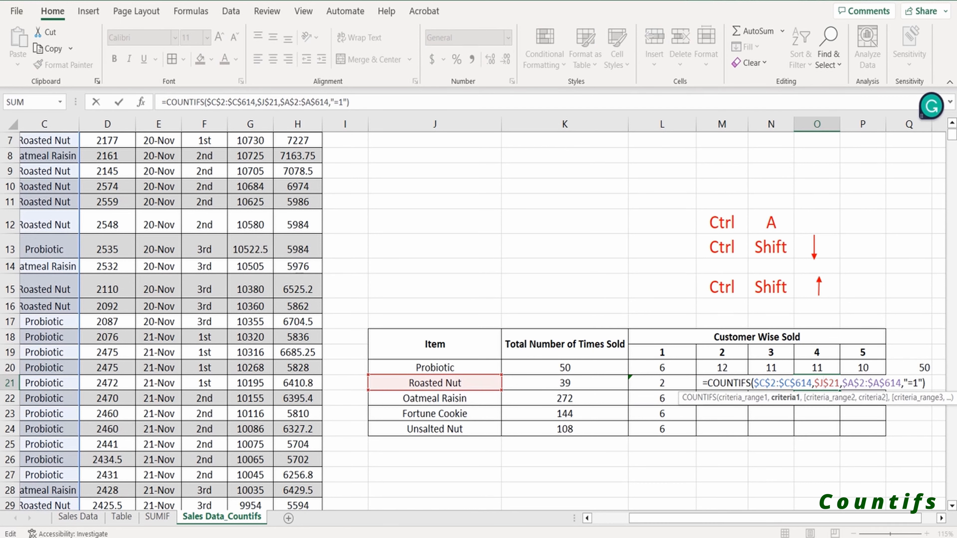
key("End")
key("Left")
key("Left")
key("BackSpace")
type("4")
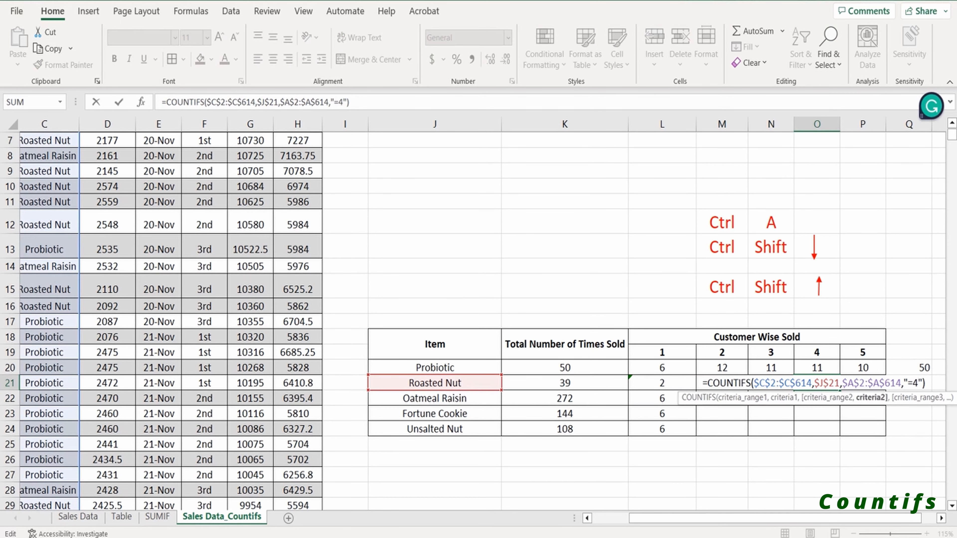
key("Return")
Step: Change the customer criterion in P21 to "=5", and fill the Q20 row total down to Q21
double_click(858, 383)
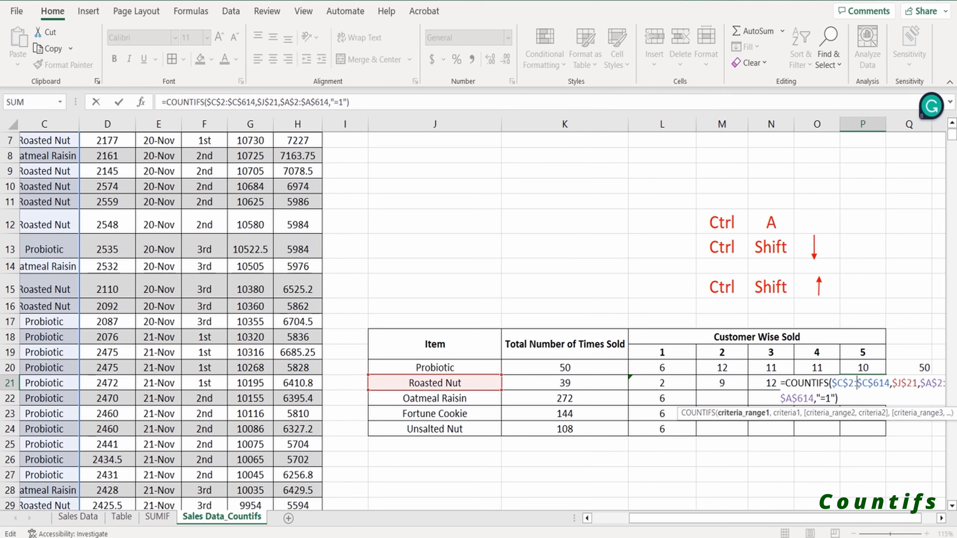
key("End")
key("Left")
key("Left")
key("BackSpace")
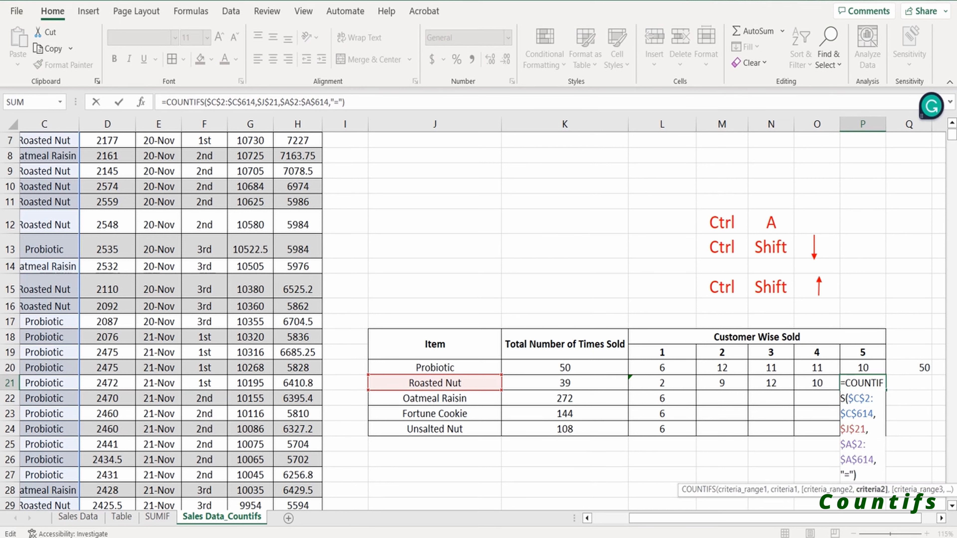
type("5")
key("Return")
left_click(909, 368)
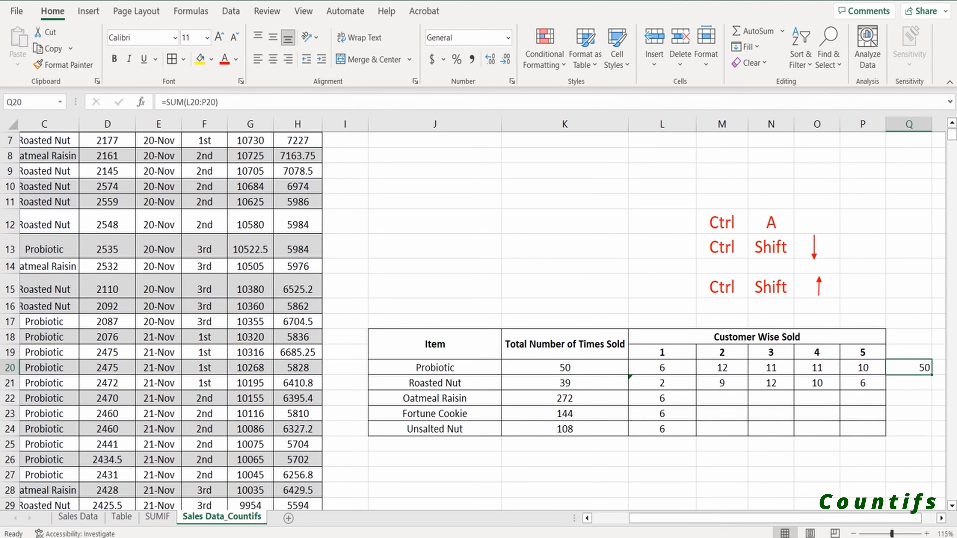
left_click_drag(932, 375, 930, 389)
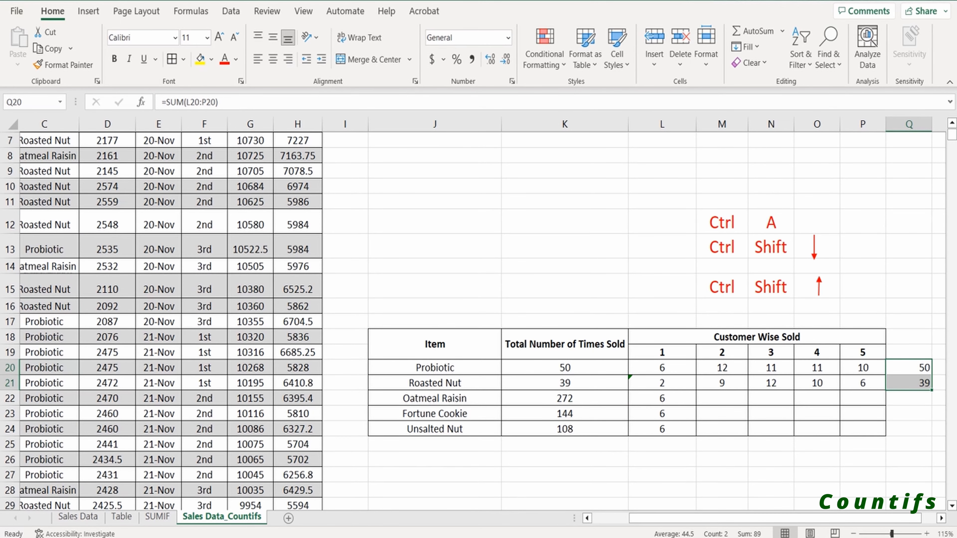
Step: Change the item criteria in L22 to $J$22 for Oatmeal Raisin and fill the formula across to P22
scroll(473, 320, "down", 1)
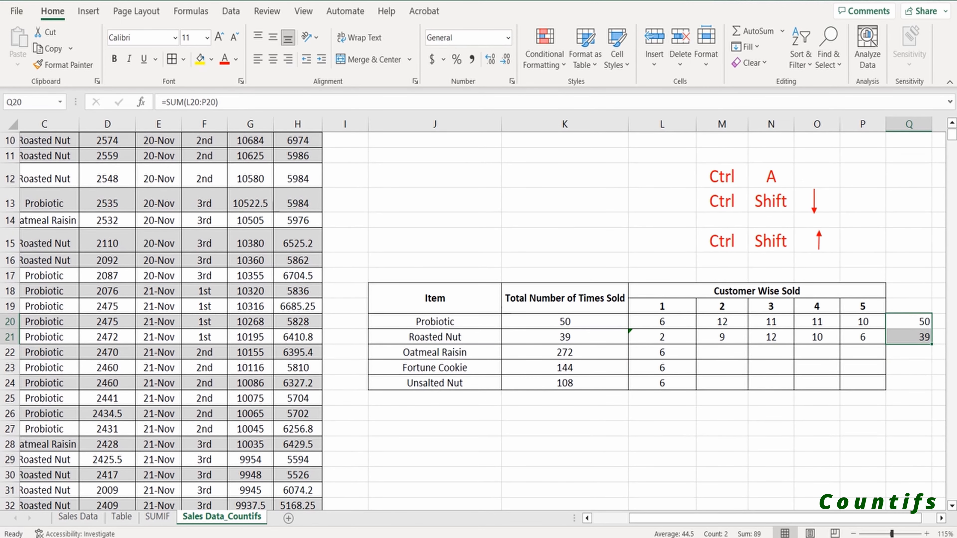
double_click(669, 353)
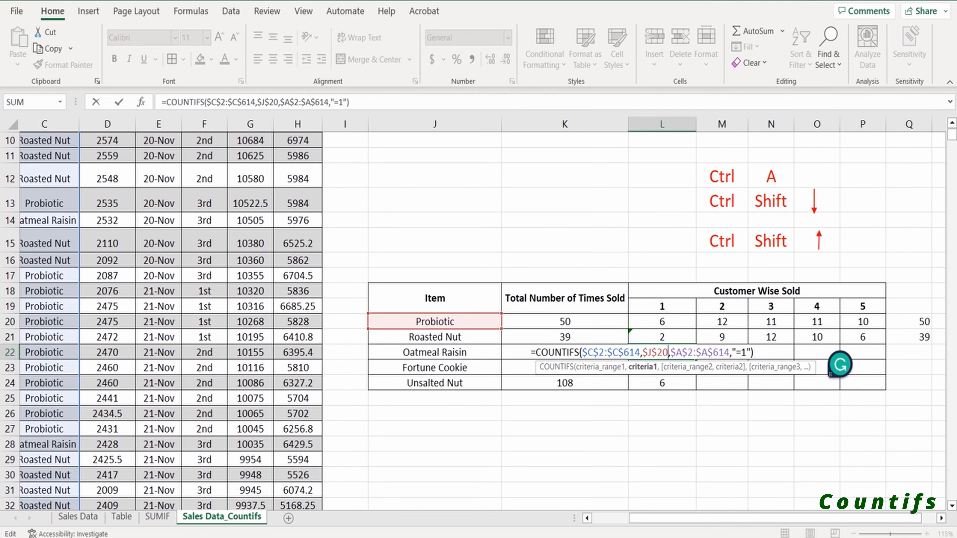
key("BackSpace")
type("2")
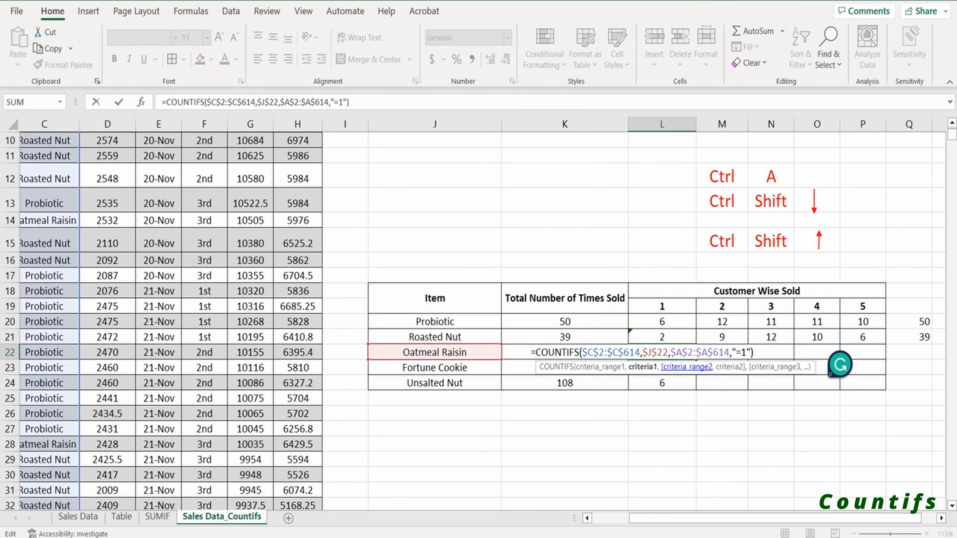
key("Return")
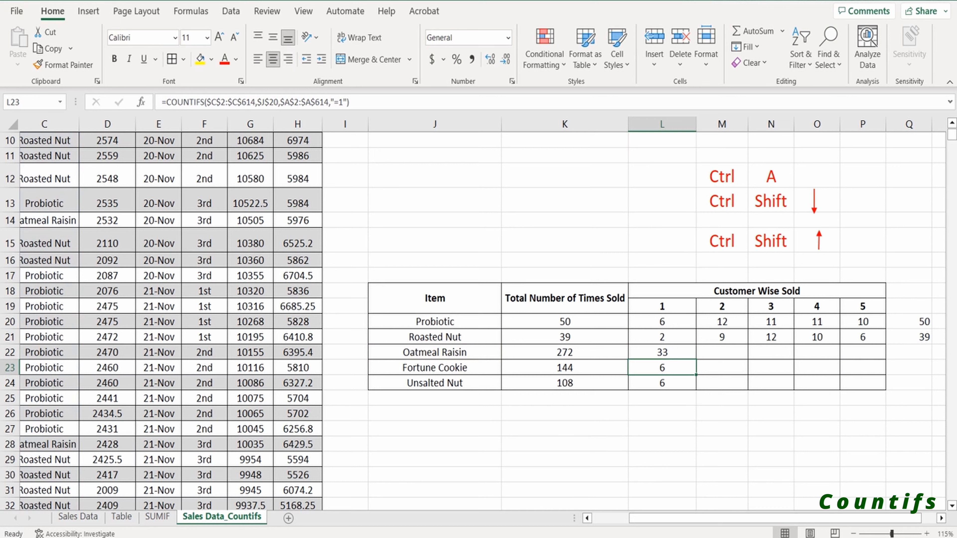
key("Up")
left_click_drag(696, 360, 869, 356)
Step: Change the customer criterion in the Oatmeal Raisin formula in M22 to "=2"
left_click(723, 352)
double_click(726, 352)
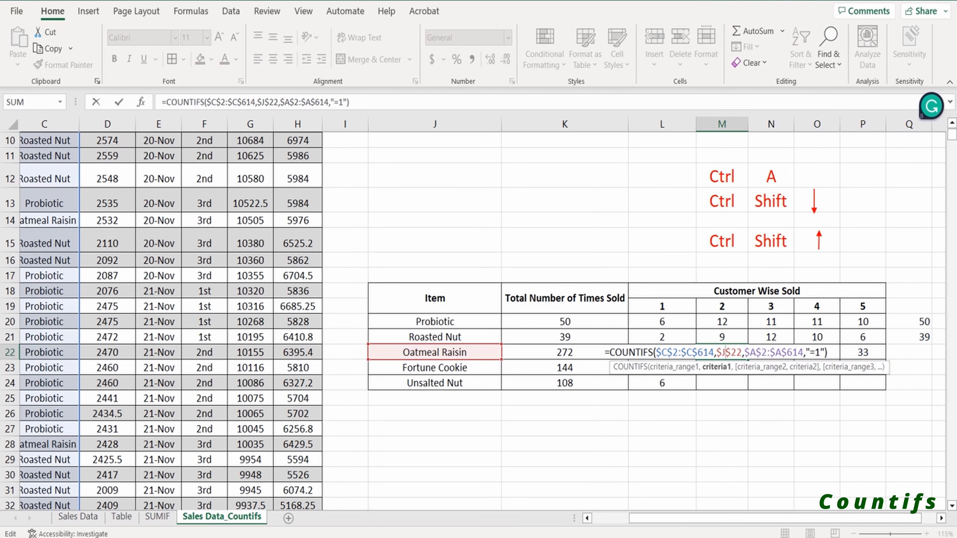
left_click(821, 352)
key("BackSpace")
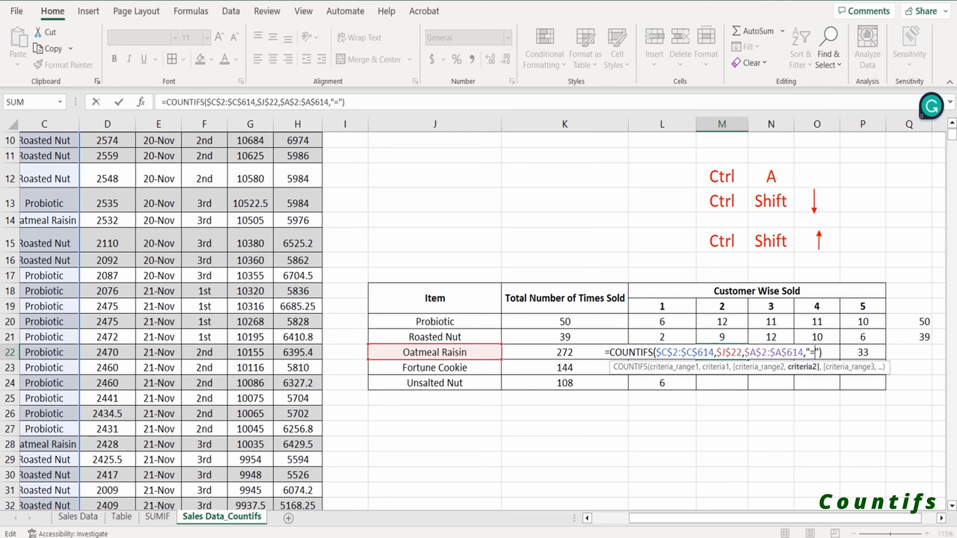
type("2")
key("Return")
Step: Change the customer criterion in the Oatmeal Raisin formula in N22 to "=3"
double_click(775, 353)
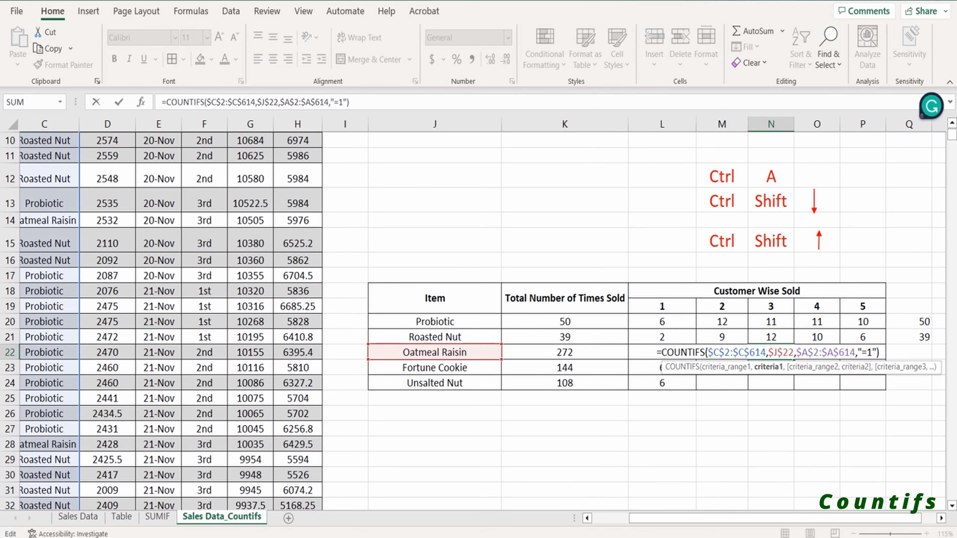
left_click(871, 353)
key("BackSpace")
type("3")
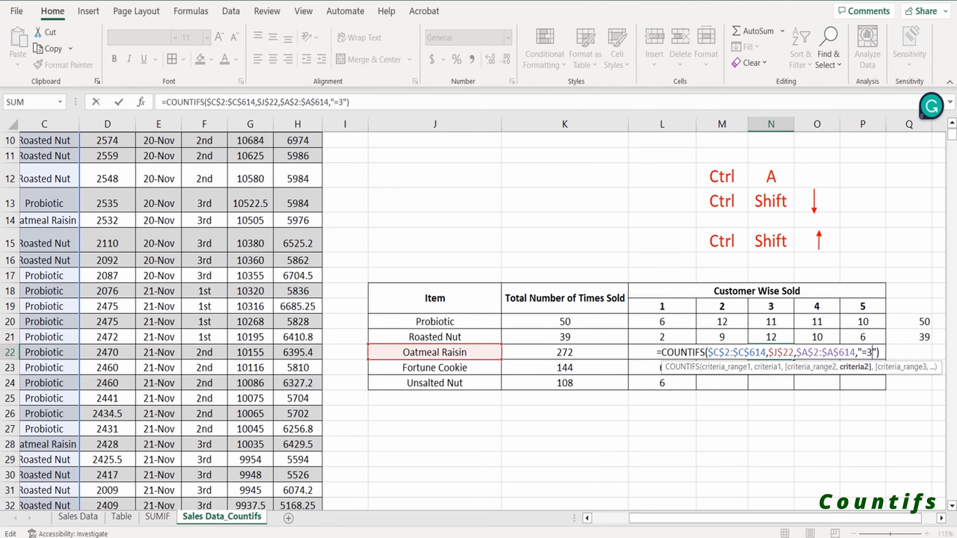
key("Tab")
Step: Change the customer criterion in the Oatmeal Raisin formula in O22 to "=4"
double_click(828, 352)
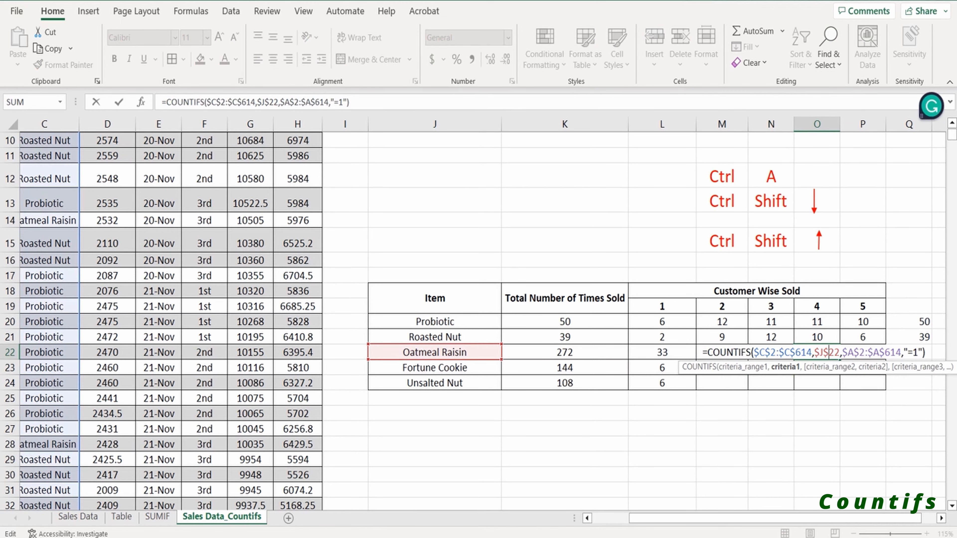
left_click(918, 352)
key("BackSpace")
type("4")
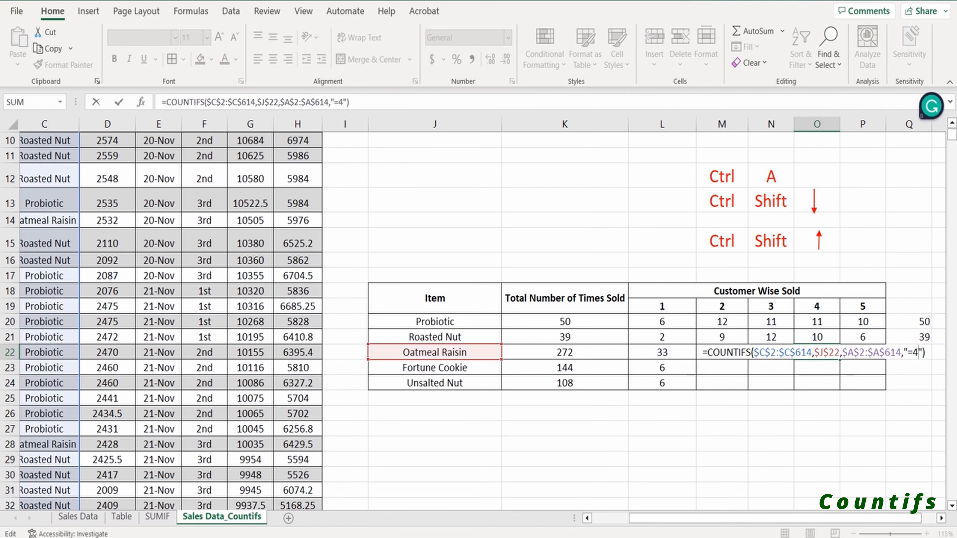
key("Tab")
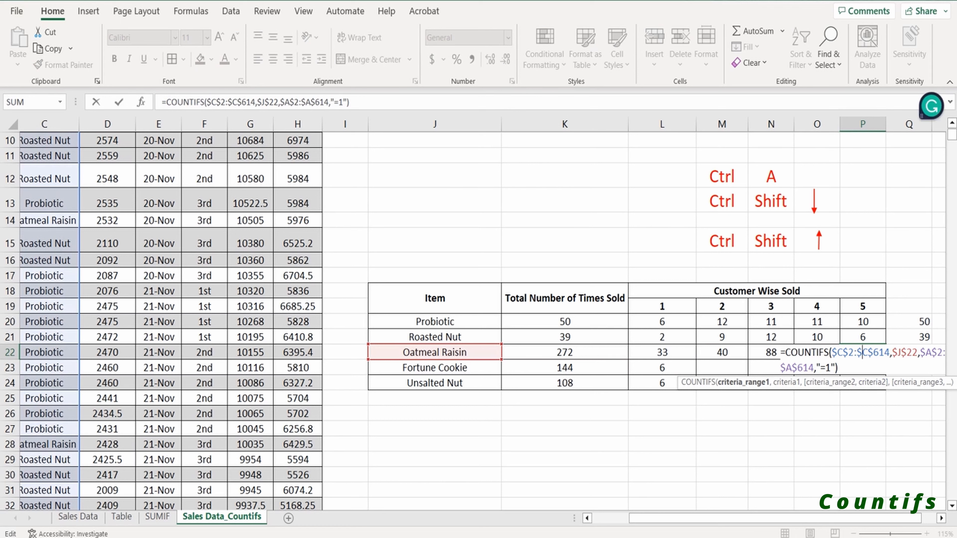
Step: Change the customer criterion in the Oatmeal Raisin formula in P22 to match customer 5
left_click(831, 368)
key("BackSpace")
key("Tab")
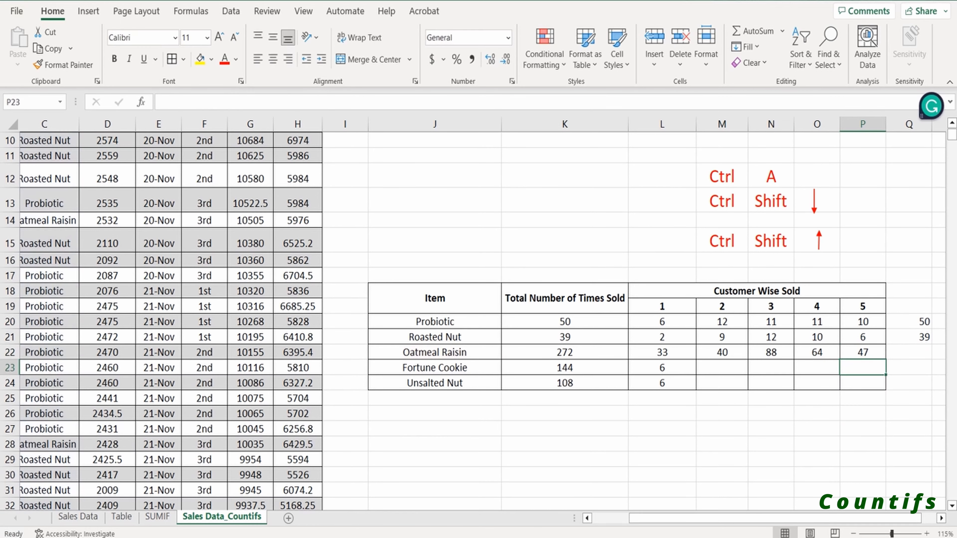
Step: Fill the row total formula in Q21 down to Q22 for Oatmeal Raisin
key("Up")
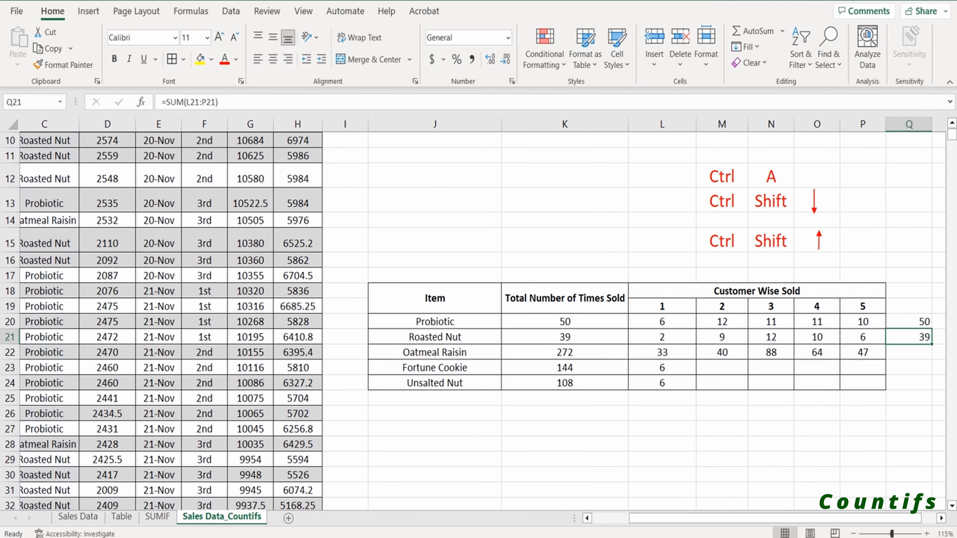
left_click_drag(931, 344, 931, 359)
left_click(909, 413)
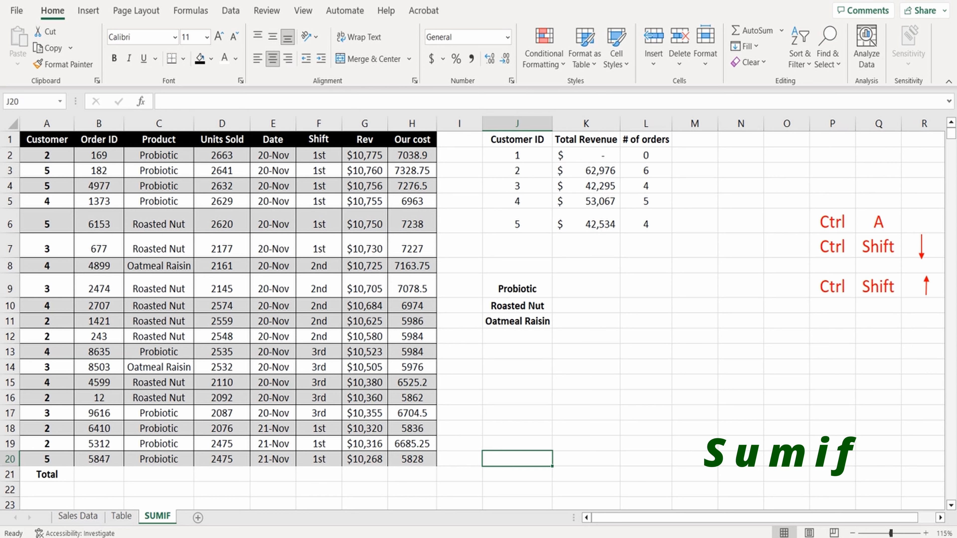
Step: Total the Rev column in G21 with a SUM formula over G2:G20
left_click(365, 475)
type("=s")
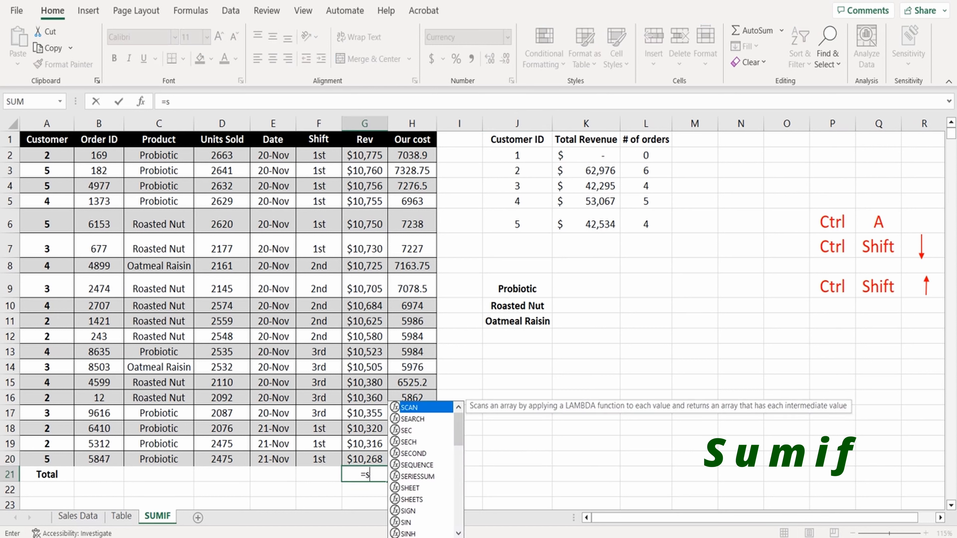
type("um(")
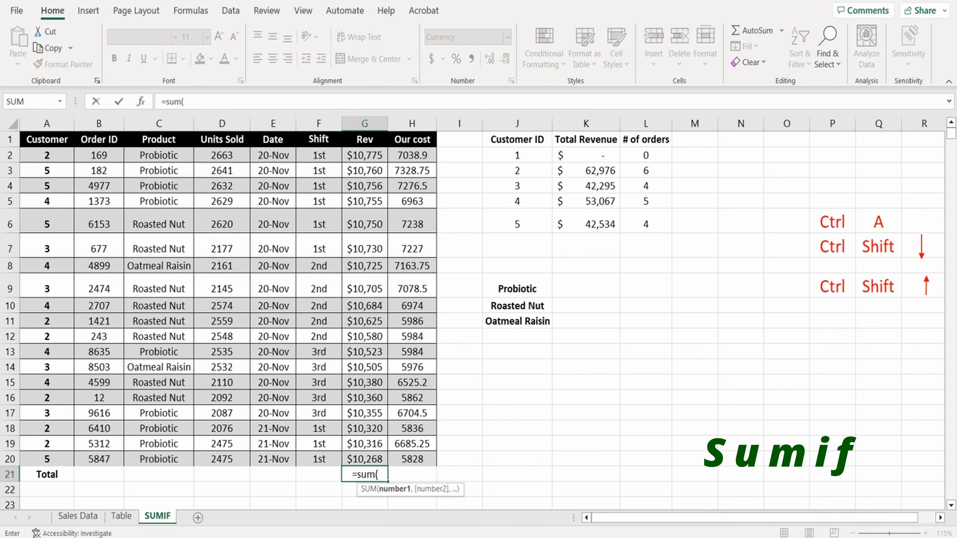
left_click_drag(364, 155, 372, 459)
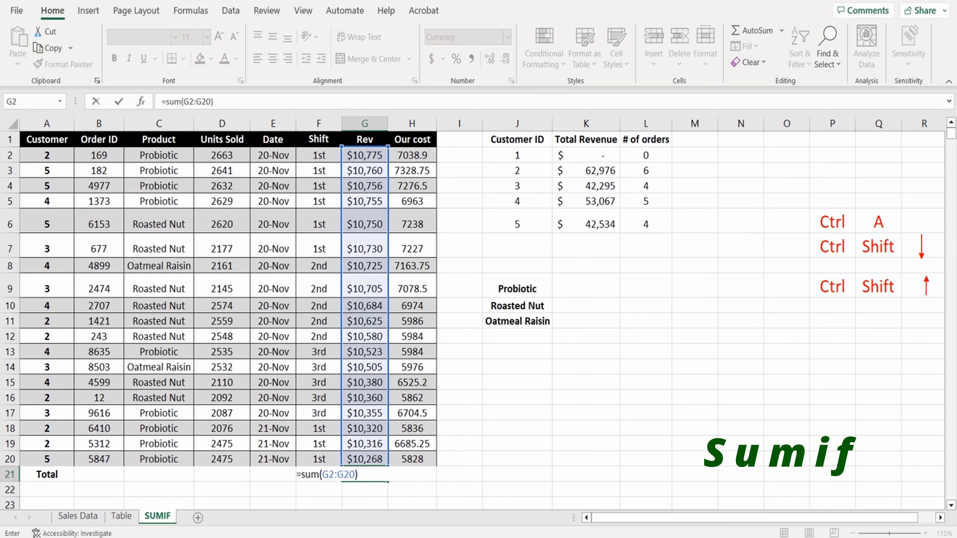
key("Return")
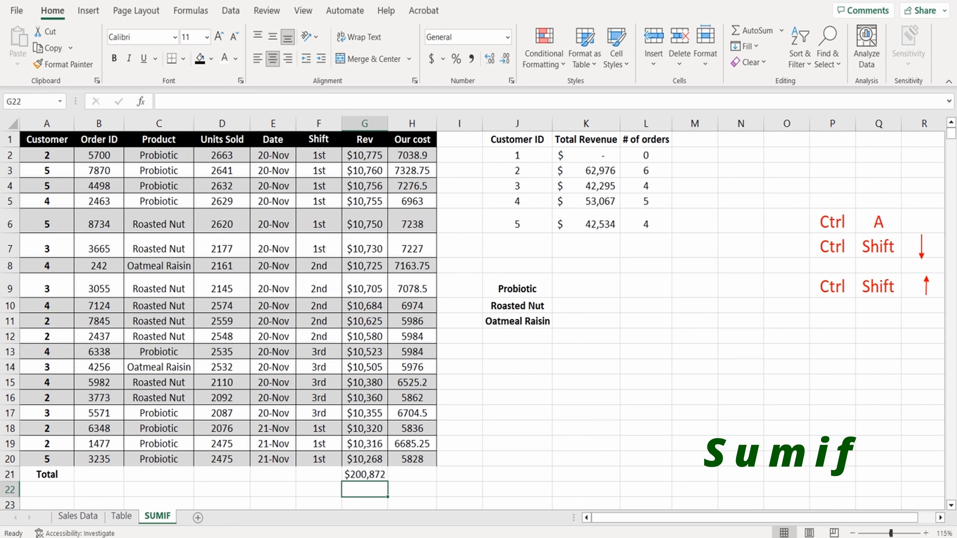
Step: Begin a SUMIF formula in K9 for Probiotic, using the Product cells C2:C20 as the criteria range
double_click(586, 289)
left_click(586, 336)
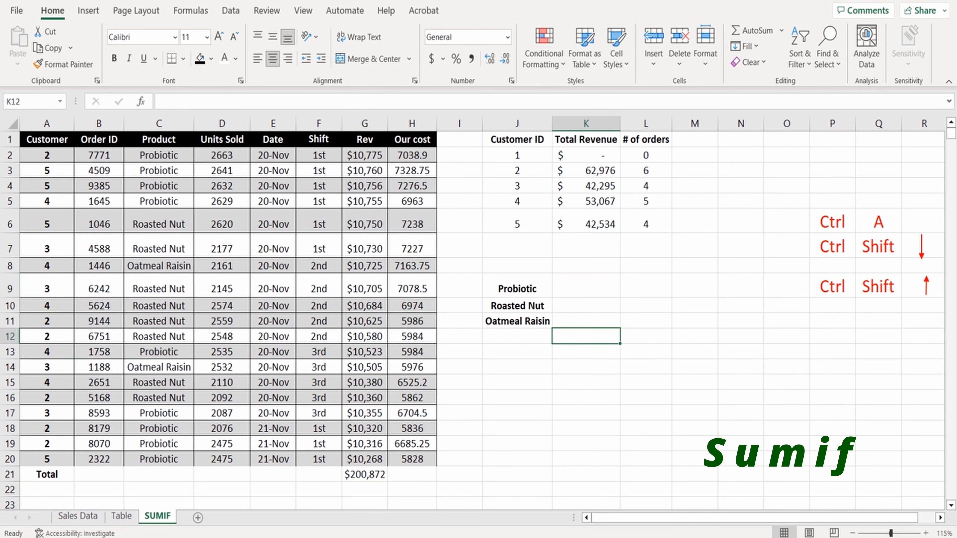
left_click(586, 286)
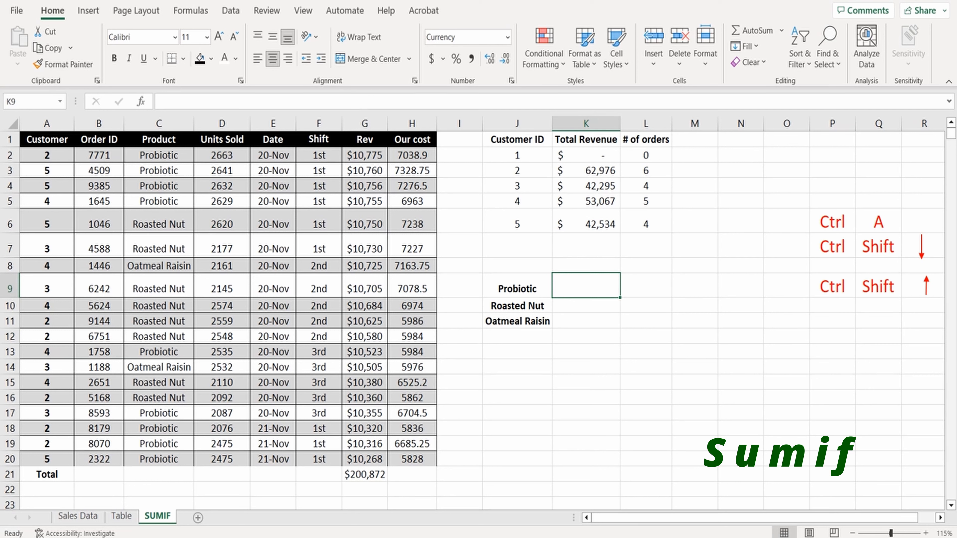
double_click(586, 286)
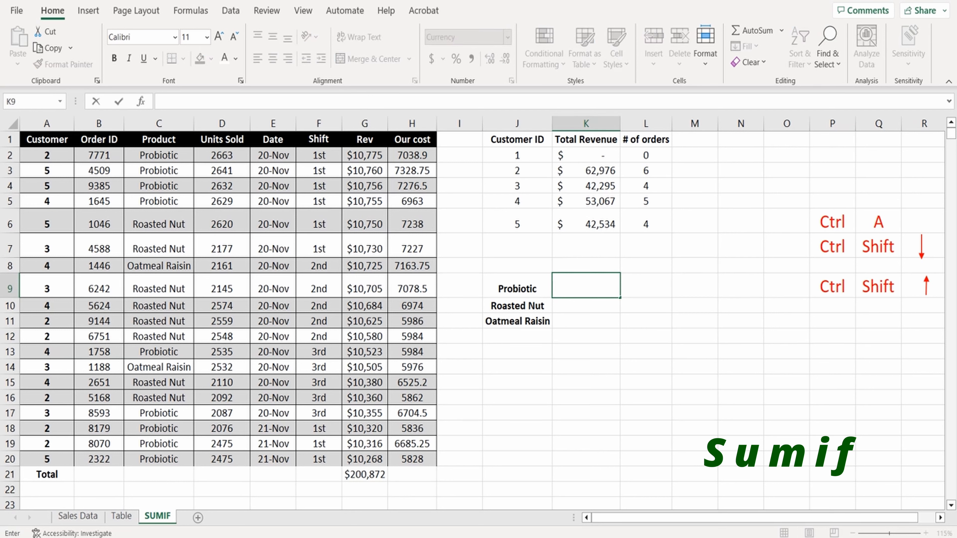
type("=")
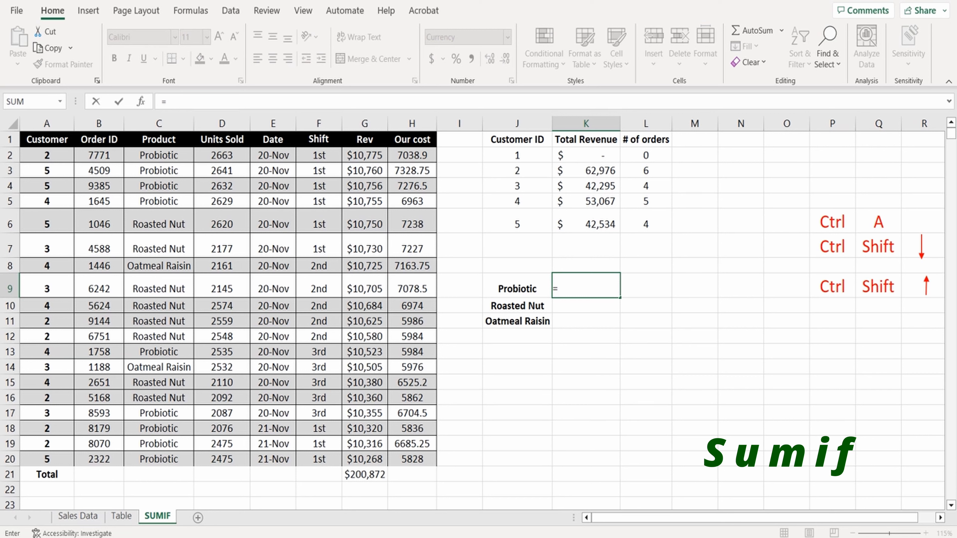
type("sumif")
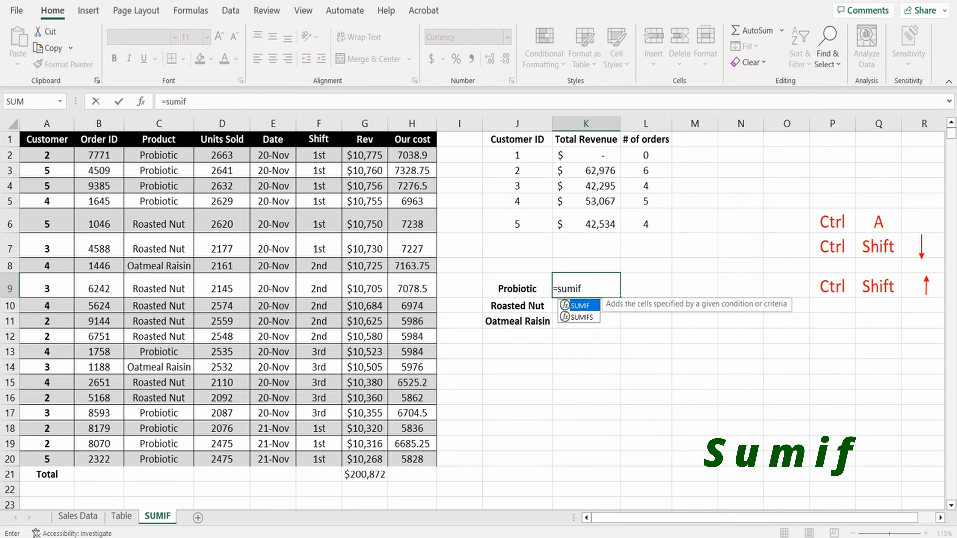
key("Tab")
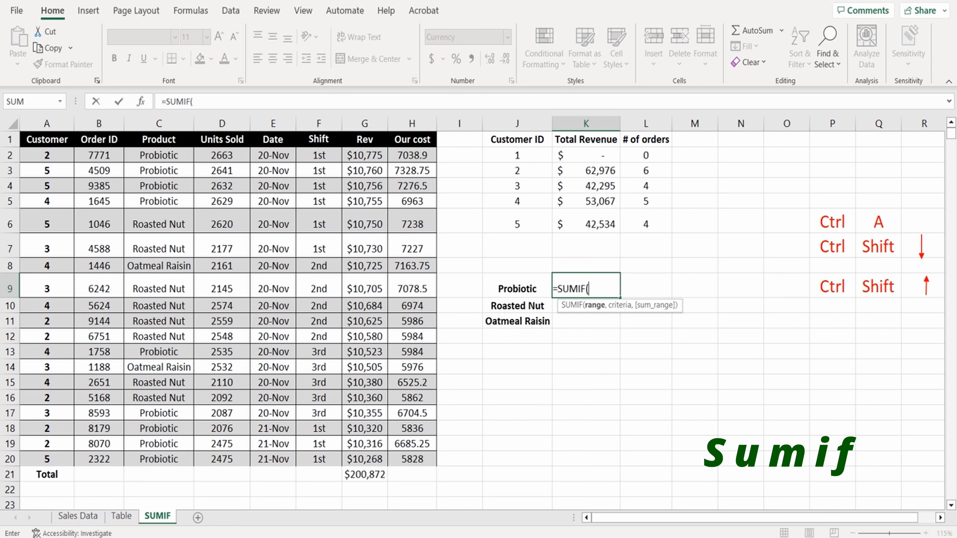
left_click_drag(159, 155, 187, 462)
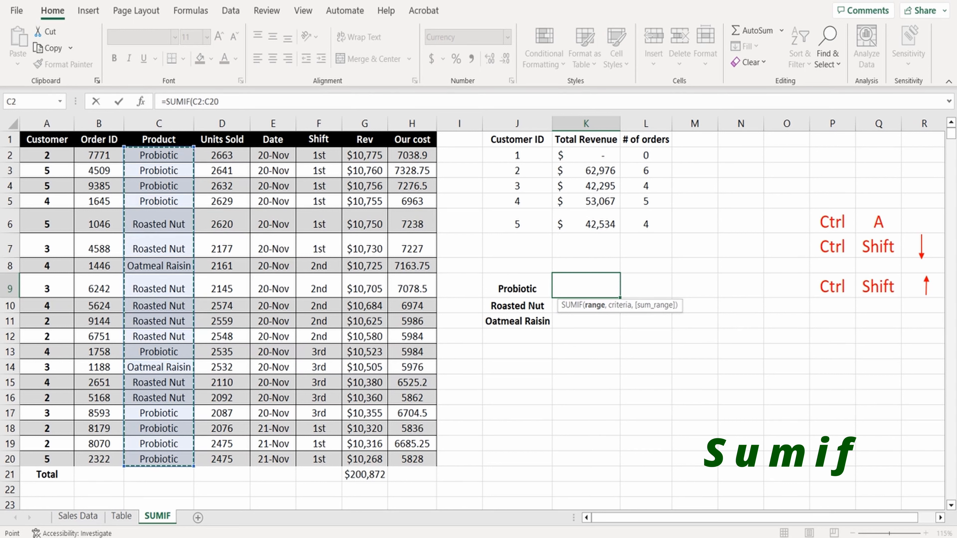
Step: Complete the SUMIF formula in K9 with "Probiotic" as the criterion and G2:G20 as the sum range
type(",")
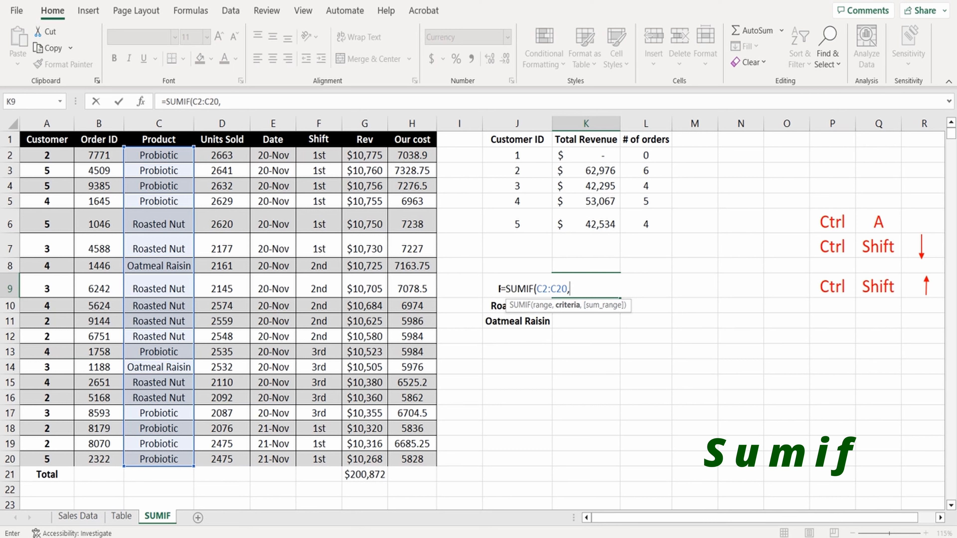
type("\"Probi")
key("BackSpace")
type("iotic\"")
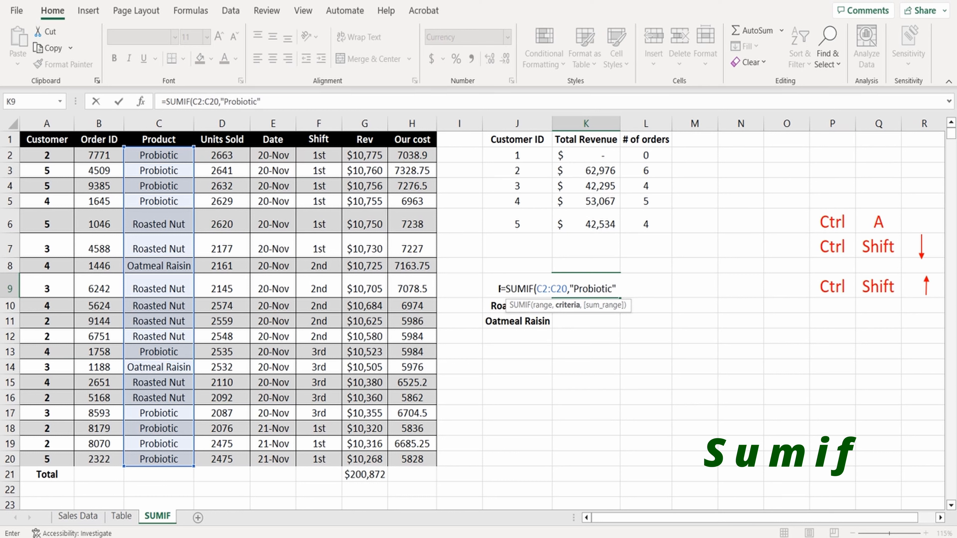
type(",")
left_click_drag(364, 156, 373, 459)
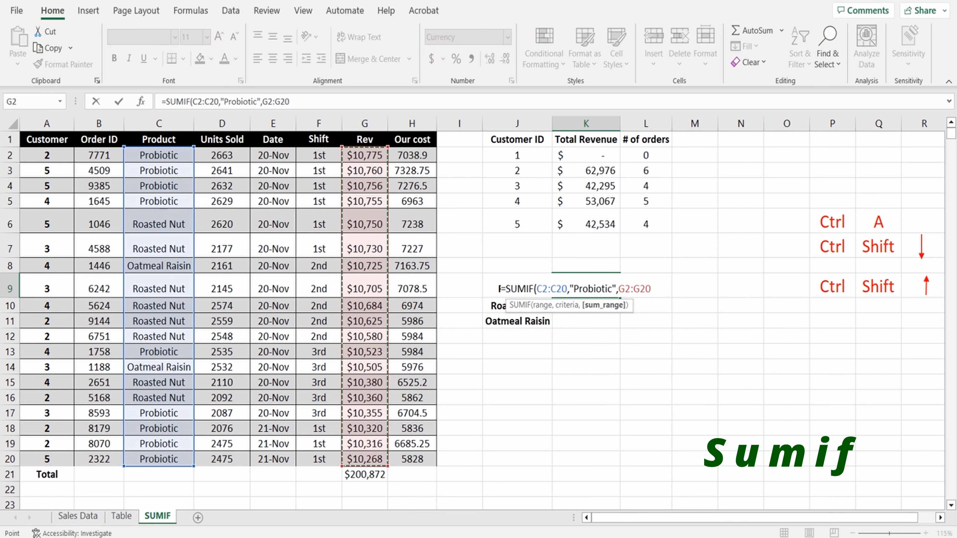
type(")")
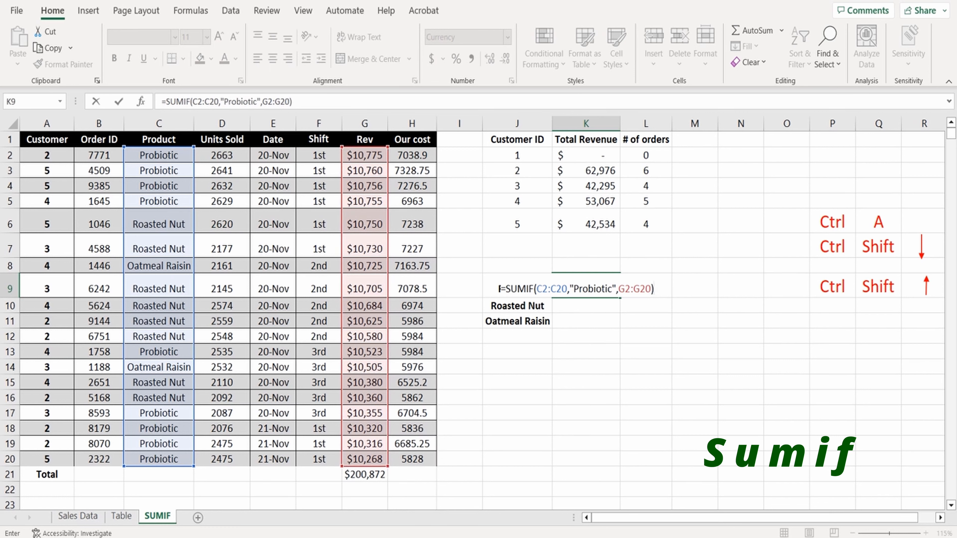
key("Return")
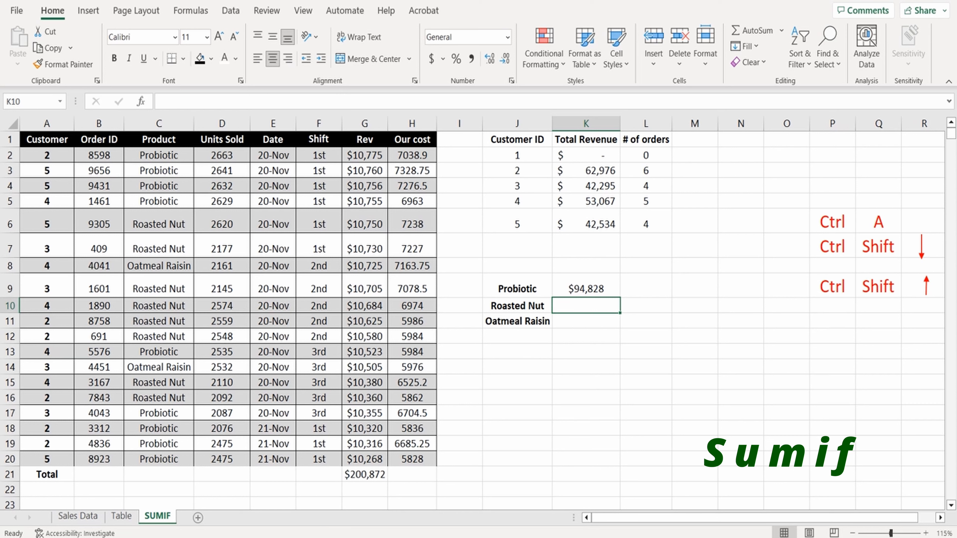
Step: Enter a SUMIF formula in K10 with range C2:C20, cell J10 as the criterion and sum range G2:G20
type("=")
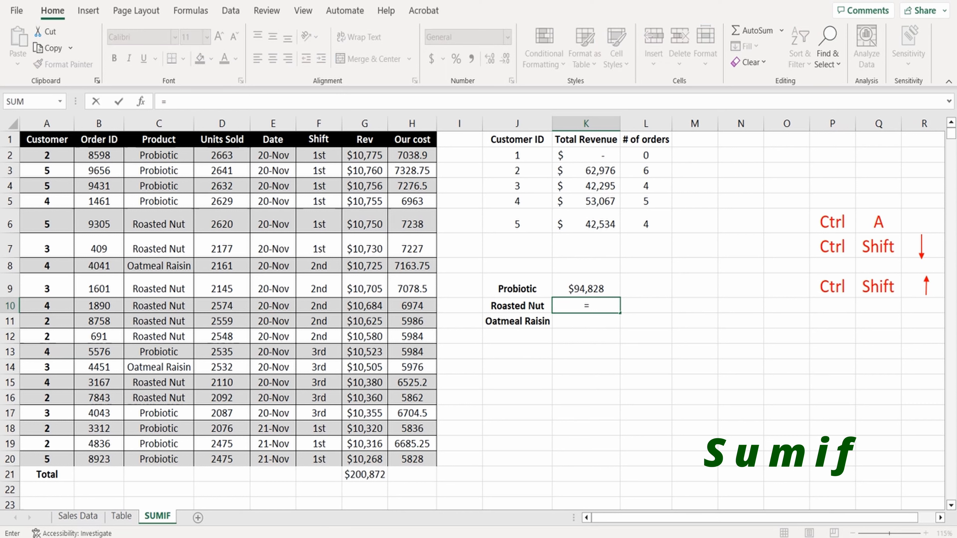
type("sumif(")
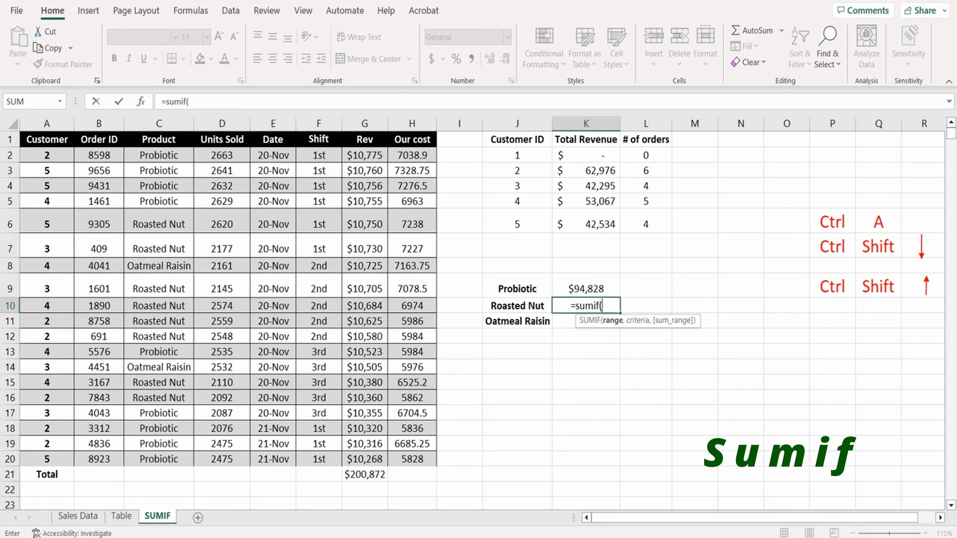
left_click_drag(158, 155, 169, 459)
type(",")
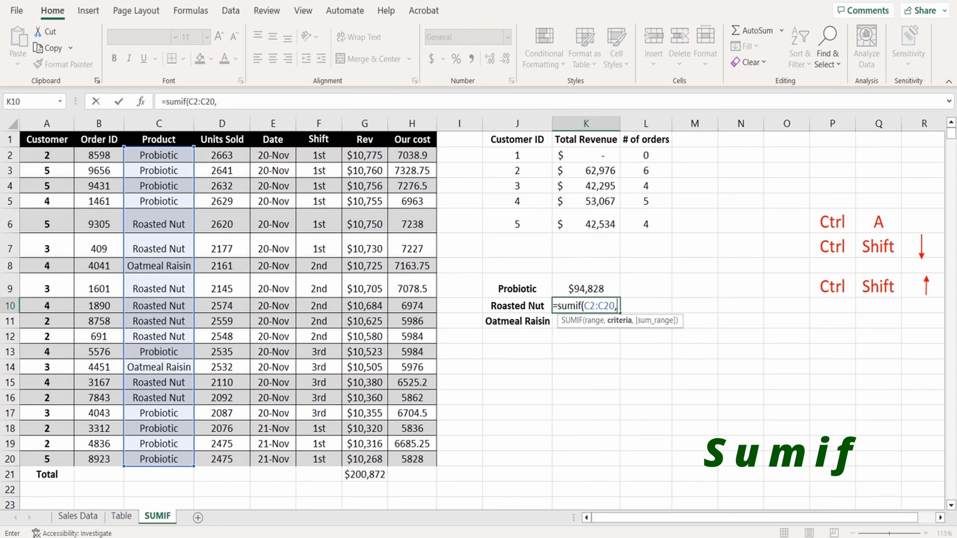
key("Left")
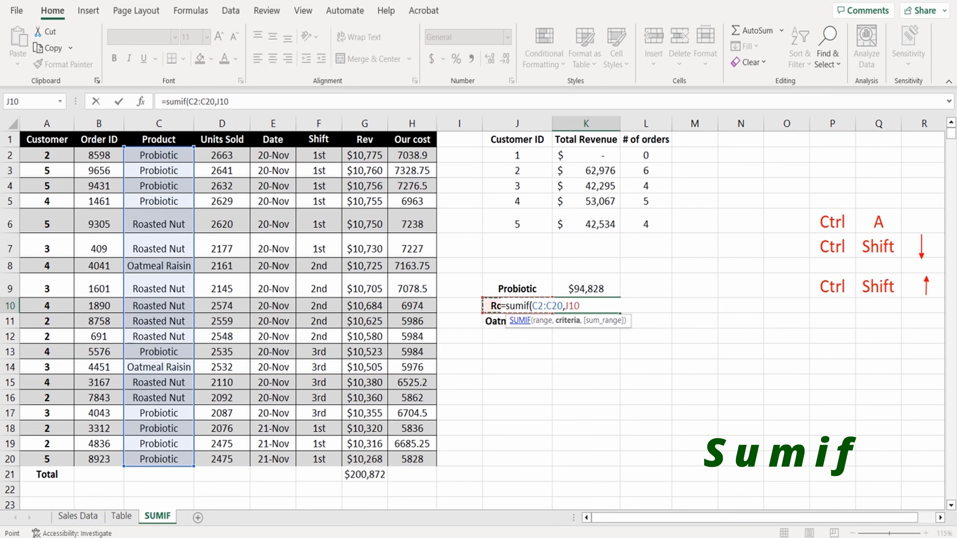
type(",")
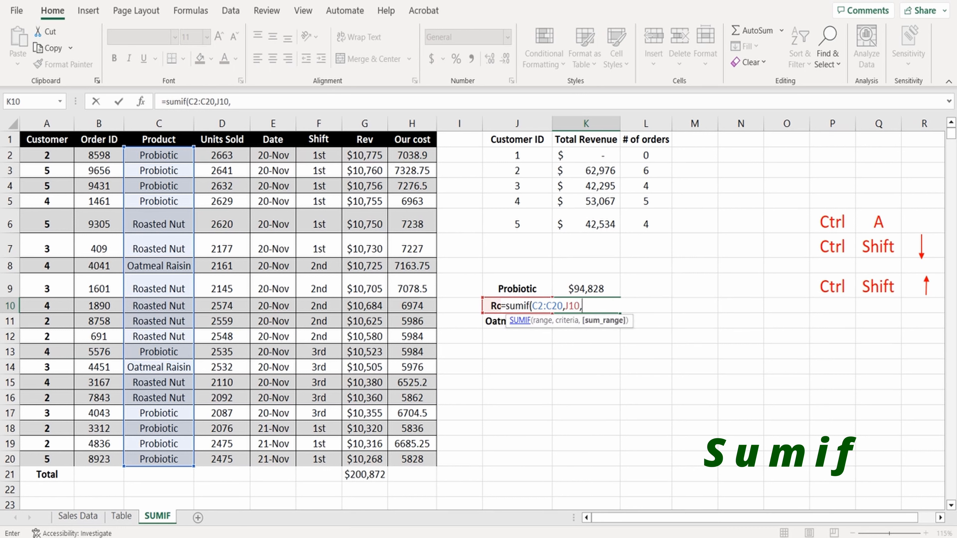
left_click_drag(365, 155, 365, 460)
type(")")
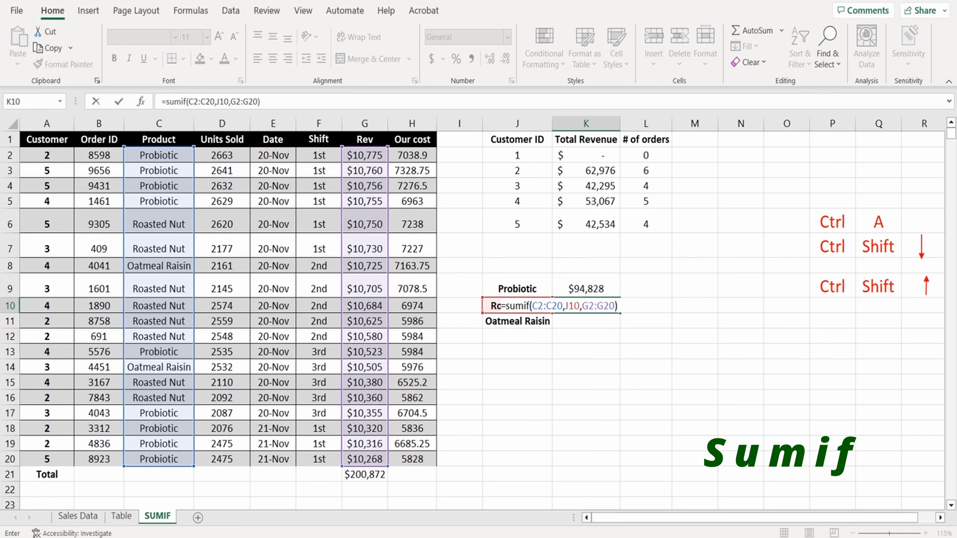
key("Return")
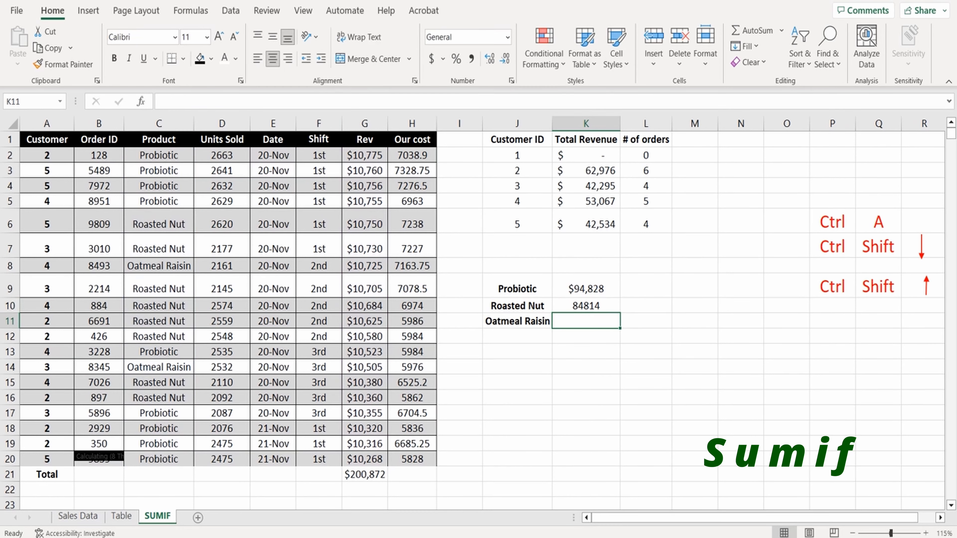
left_click(517, 352)
left_click(587, 306)
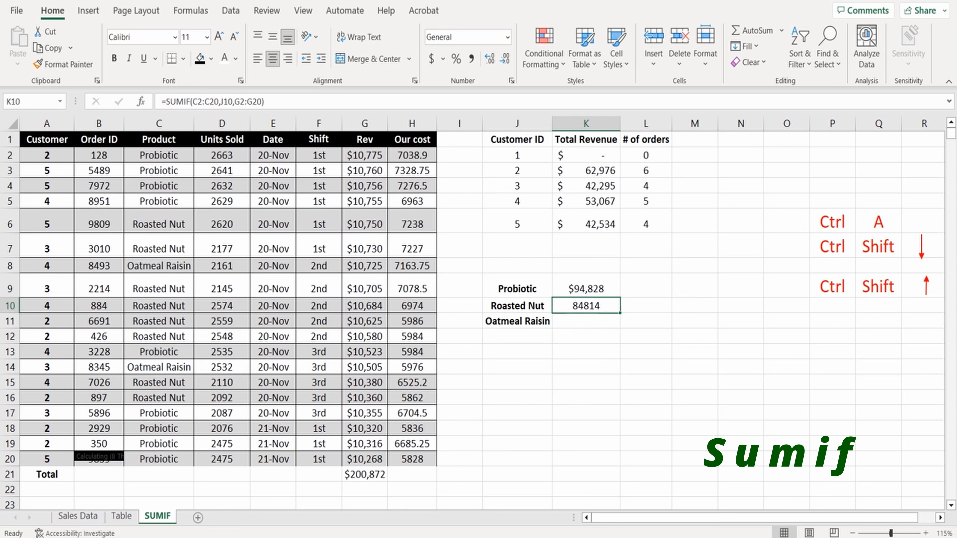
Step: Enter a SUMIF formula in L10 with range C2:C20, the text criterion "Roasted Nut" and sum range G2:G20
left_click(646, 306)
type("=")
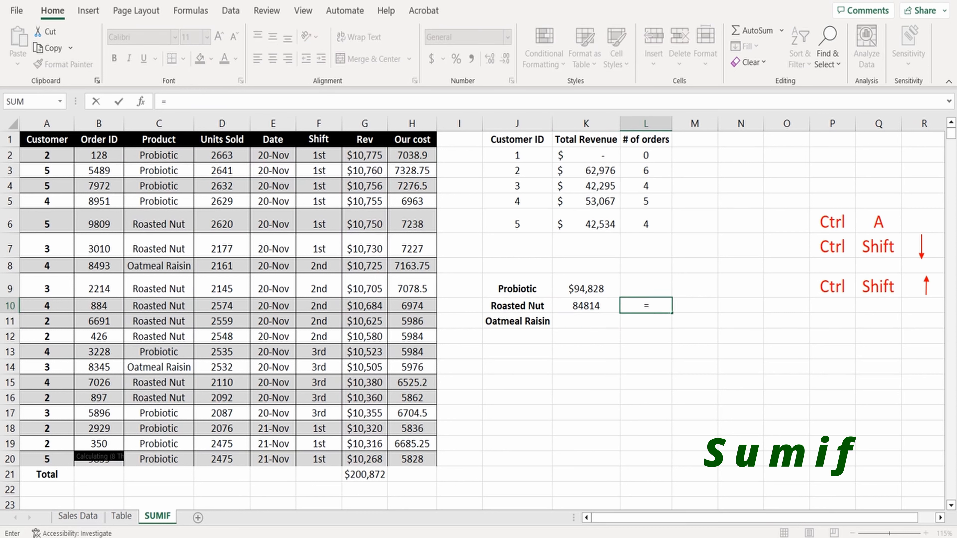
type("su")
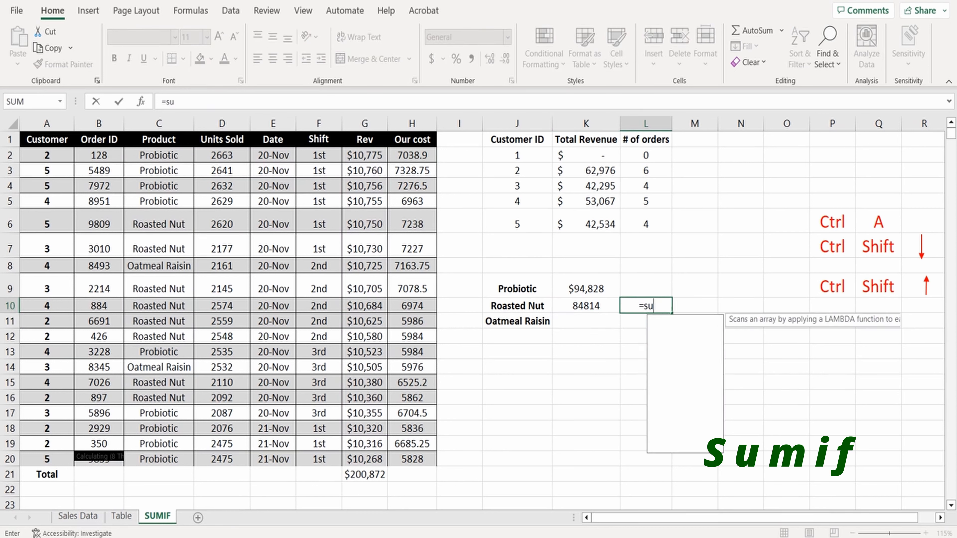
type("mif(")
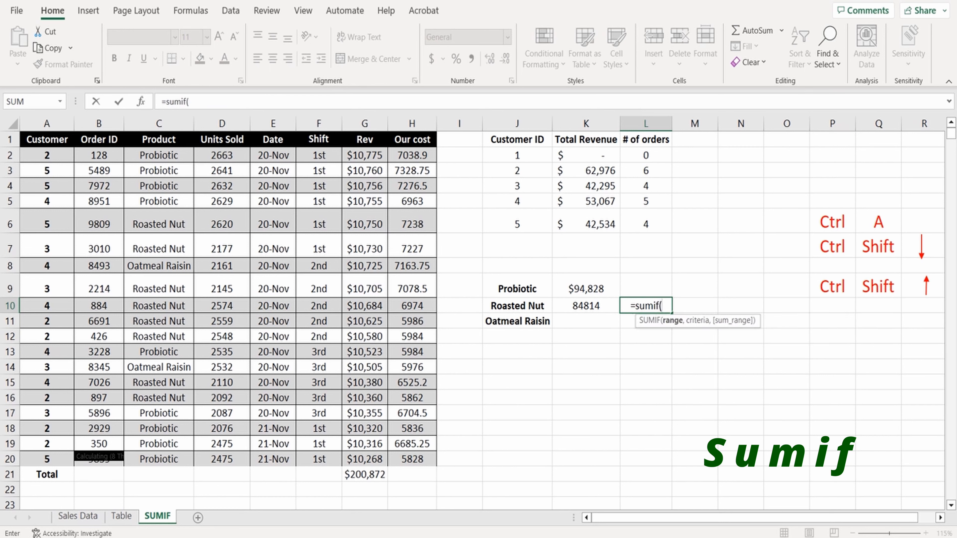
left_click_drag(159, 155, 158, 459)
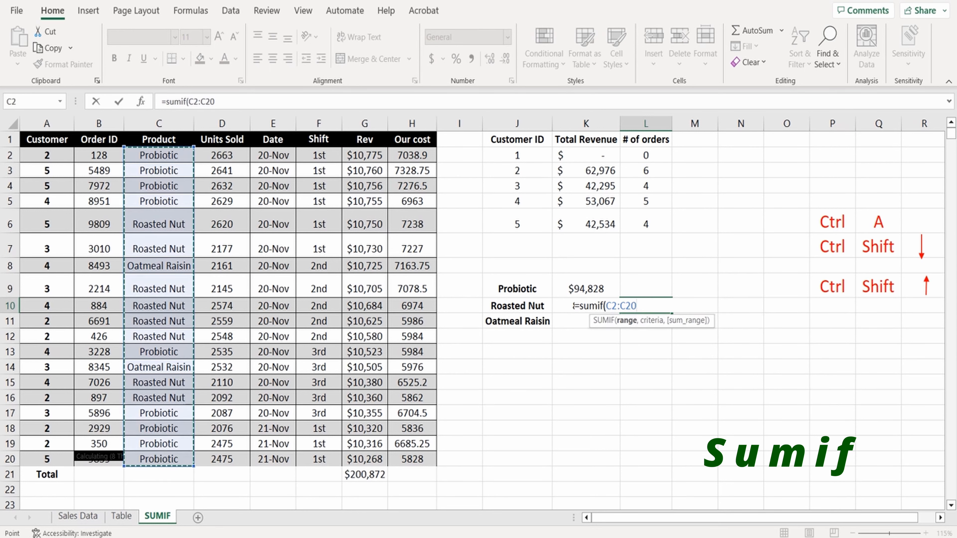
type(",")
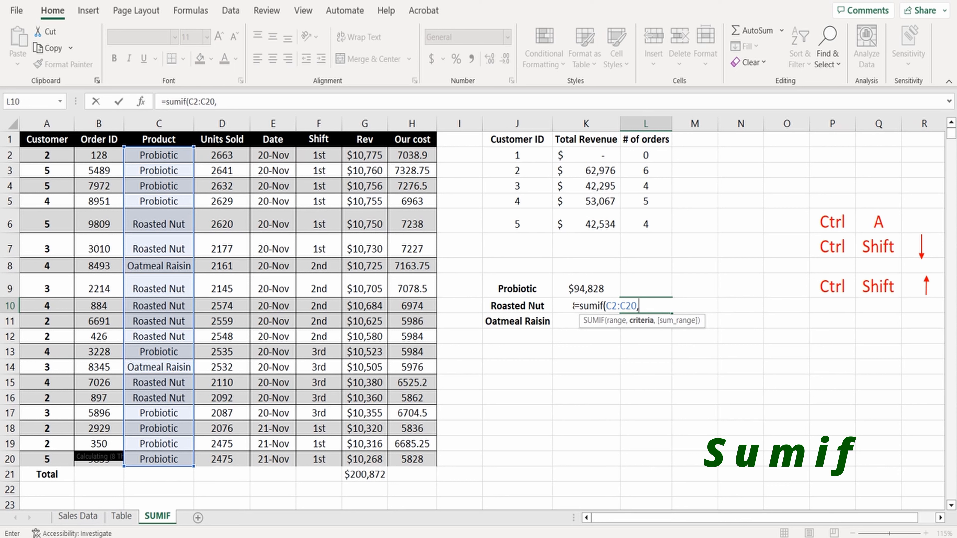
type("\"Roasted Nu")
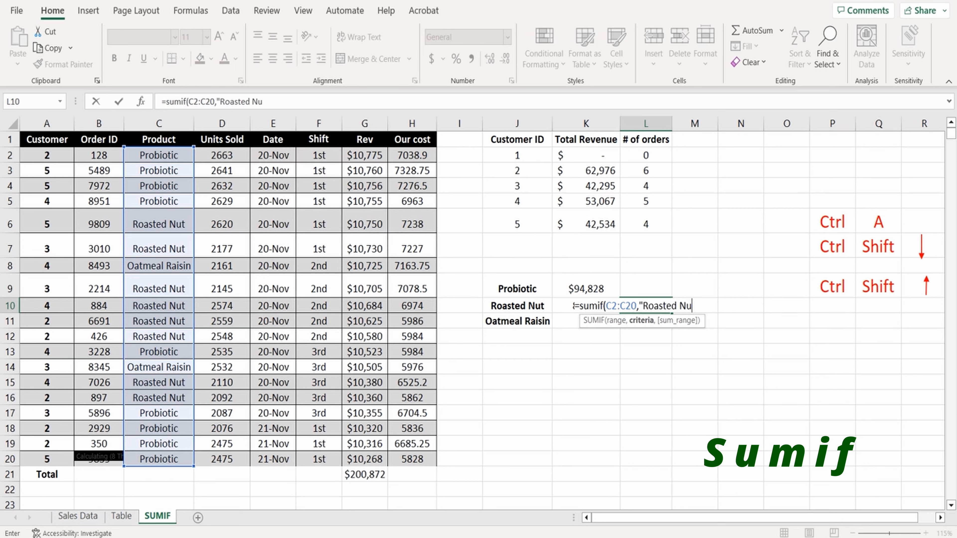
type("t\",")
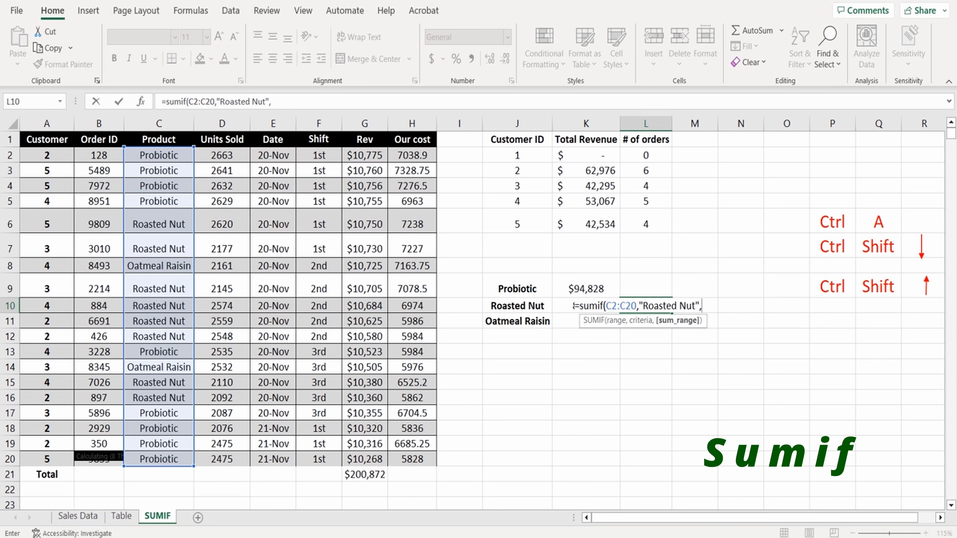
left_click_drag(365, 155, 364, 459)
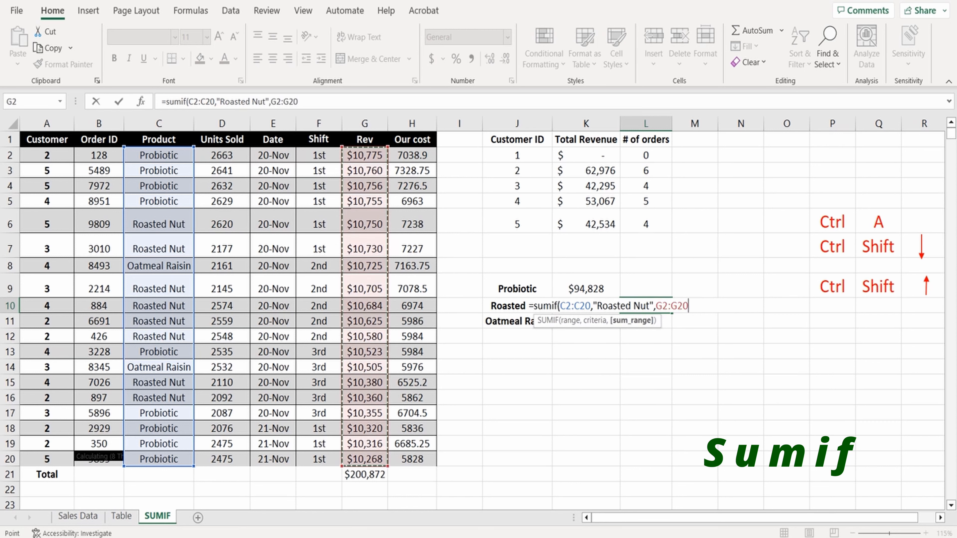
key("Return")
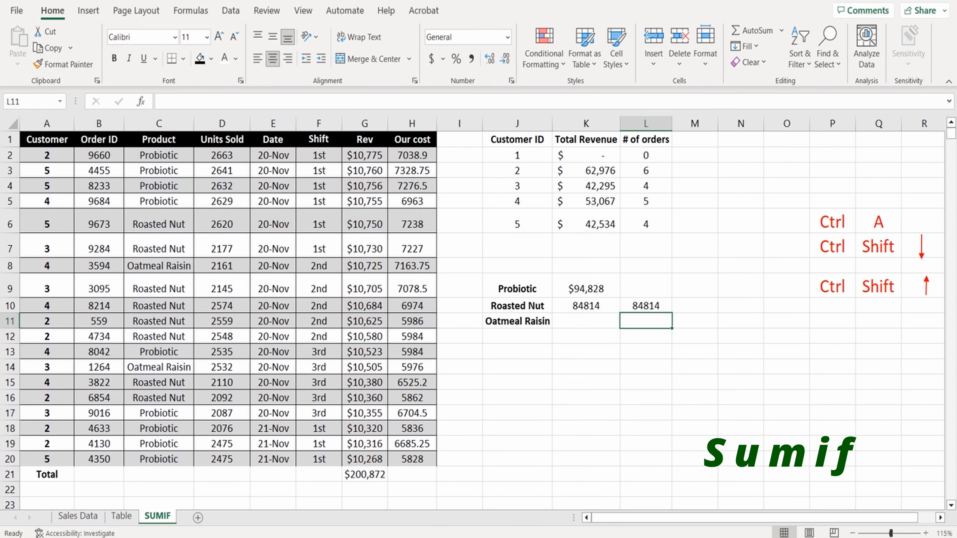
left_click(586, 321)
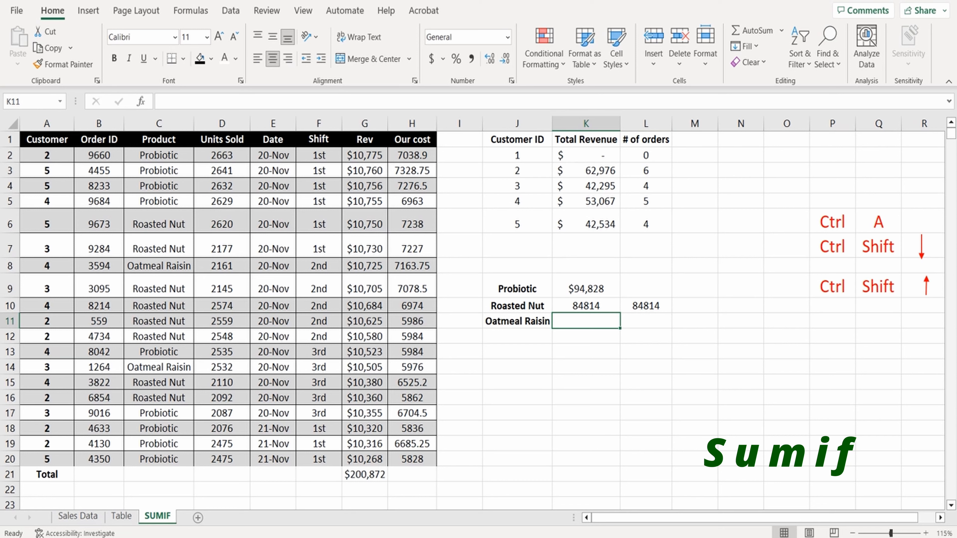
type("=sum")
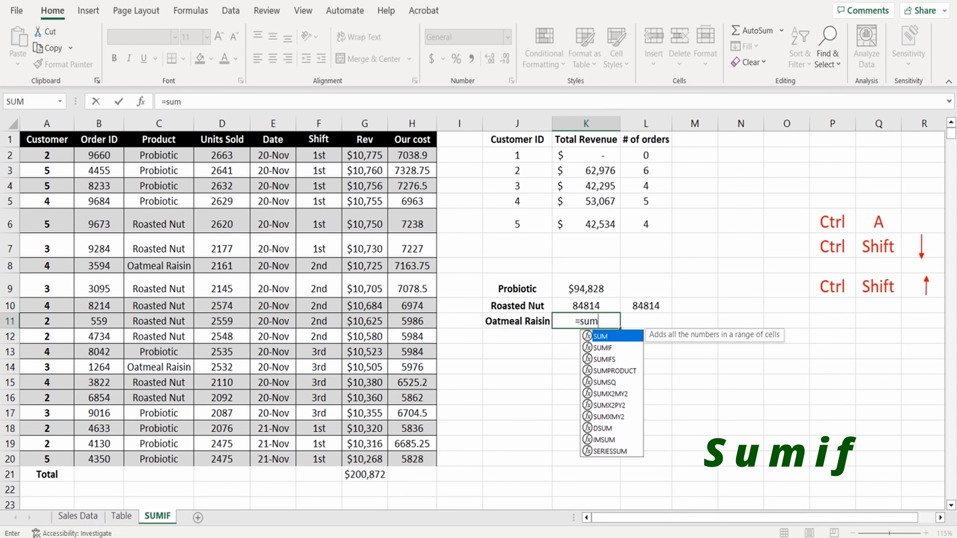
key("BackSpace")
key("BackSpace")
key("BackSpace")
key("BackSpace")
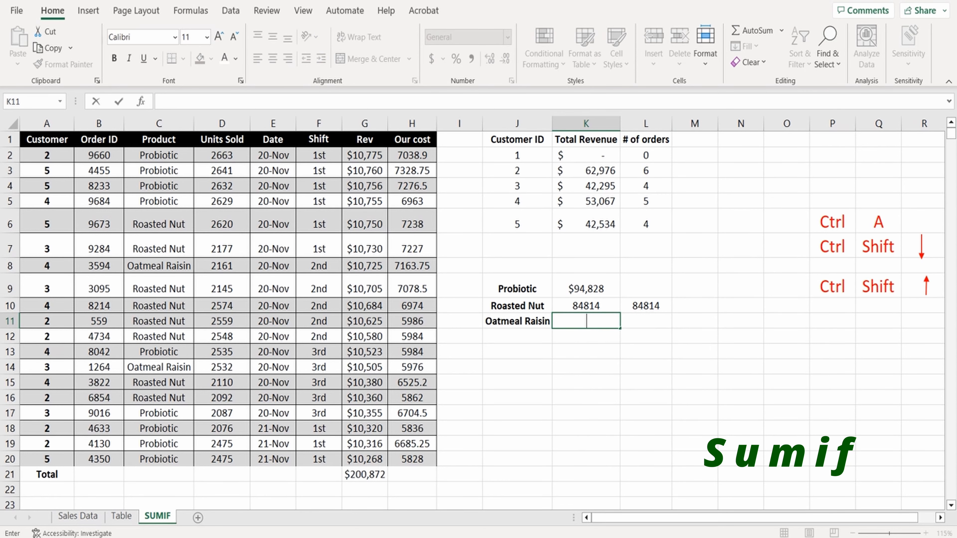
left_click(586, 367)
Step: Fill the Roasted Nut SUMIF formula from K10 down to the Oatmeal Raisin cell K11 and select the filled cell
left_click(586, 306)
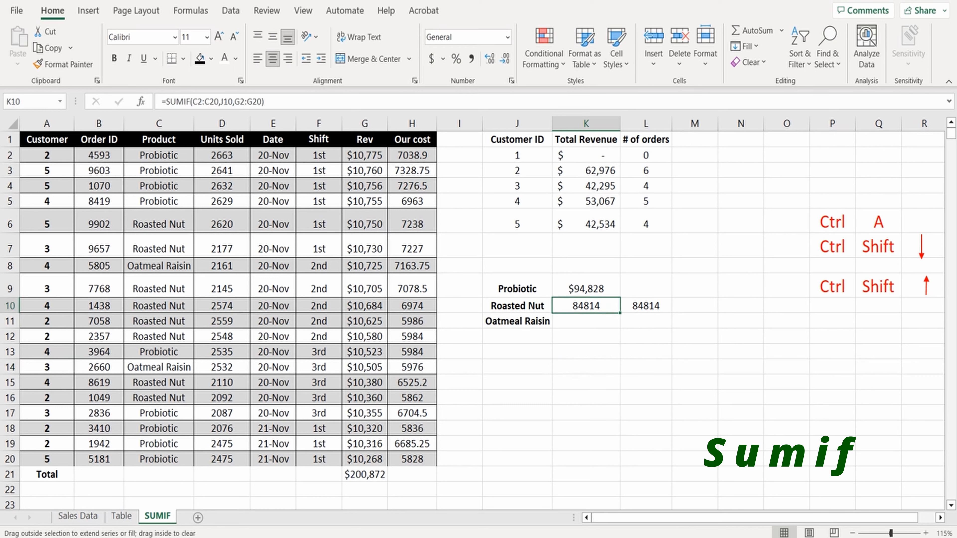
left_click_drag(620, 313, 606, 326)
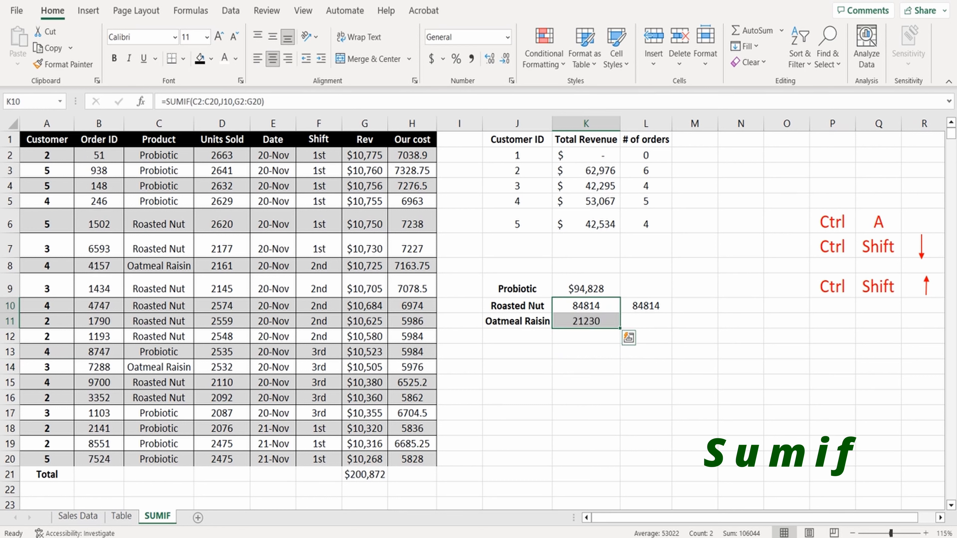
left_click(587, 336)
left_click(586, 321)
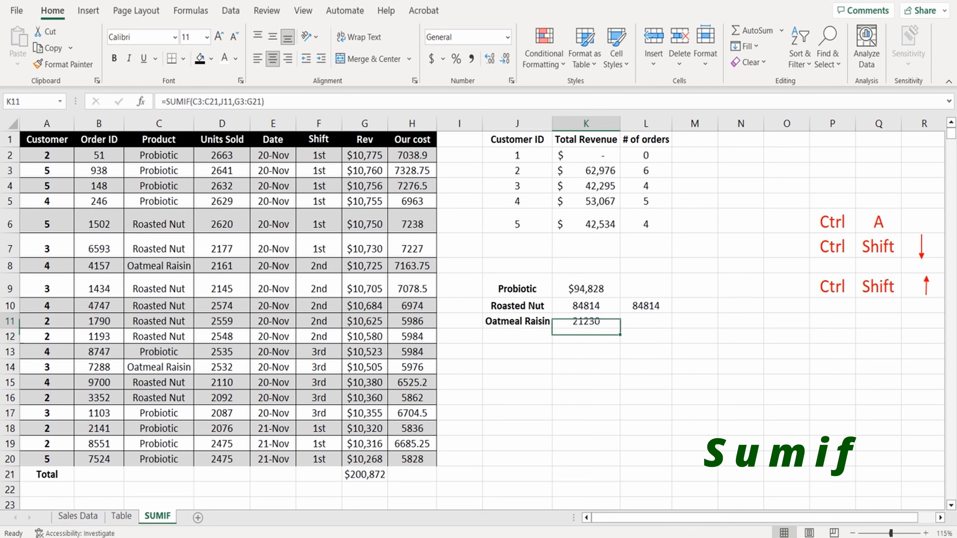
Step: Enter a SUMIF formula in L11 with range C2:C20, the text criterion "Oatmeal Raisin" and sum range G2:G20
left_click(646, 321)
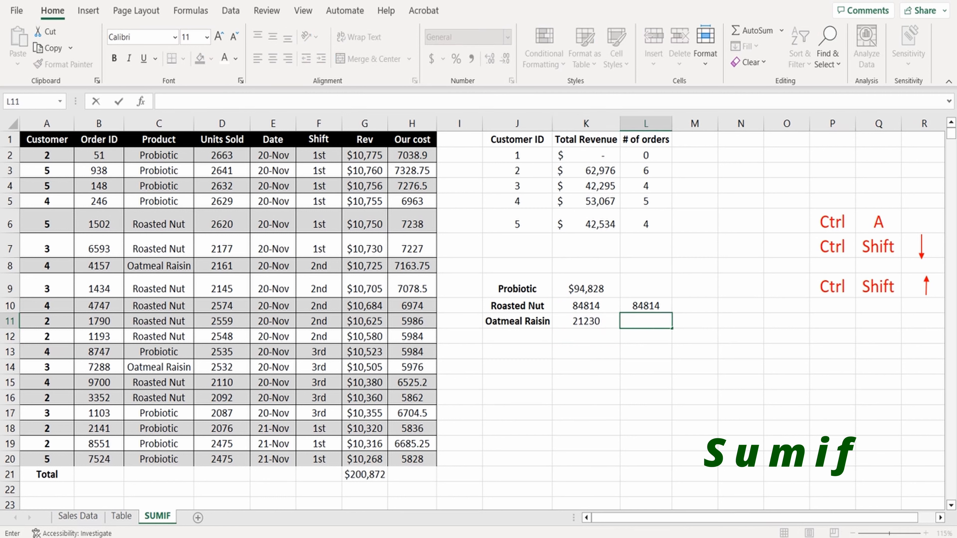
type("=sumif(")
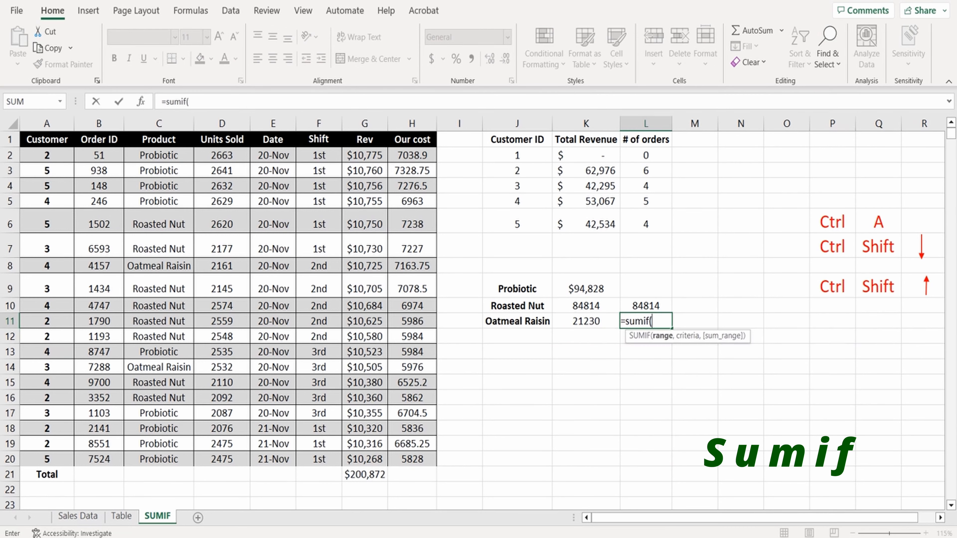
left_click_drag(158, 155, 177, 460)
type(",")
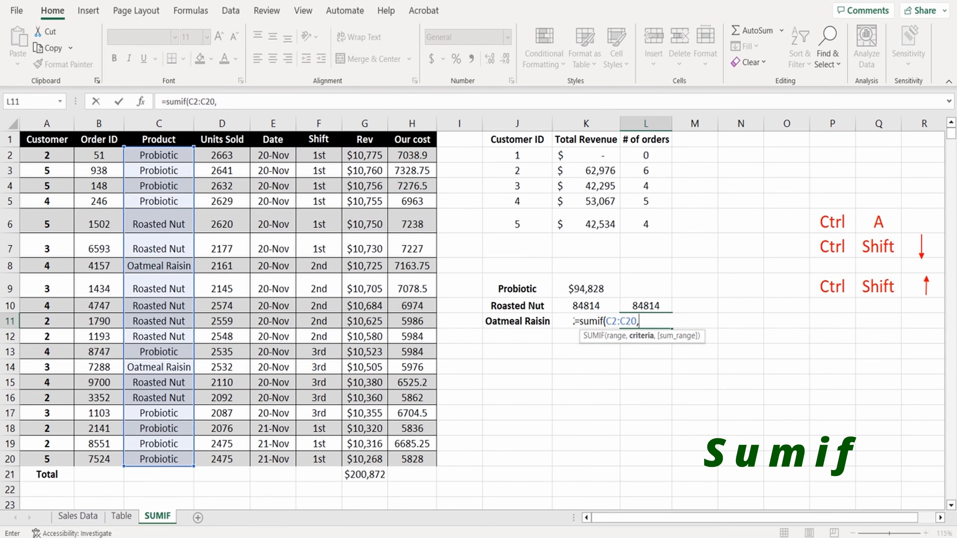
type("\"Oatmeal Raisin")
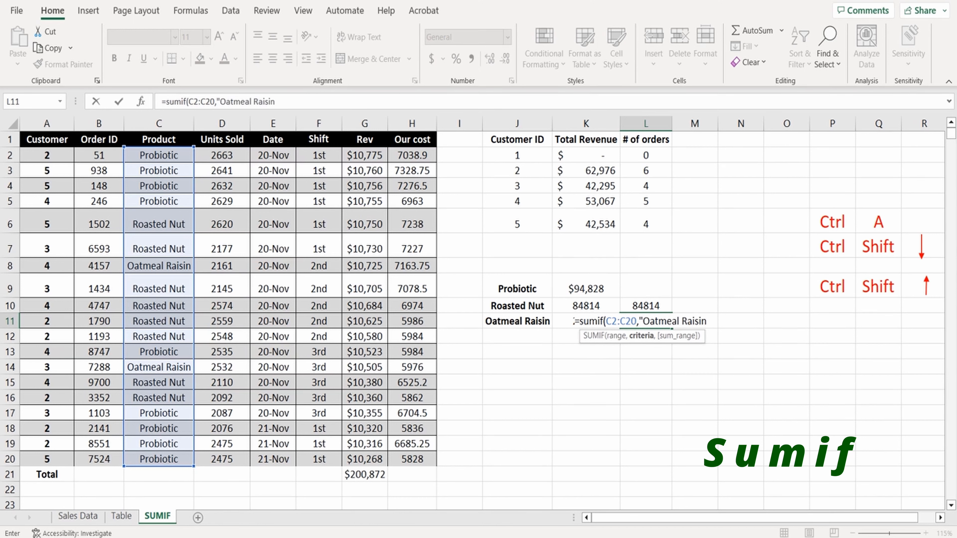
type("\",")
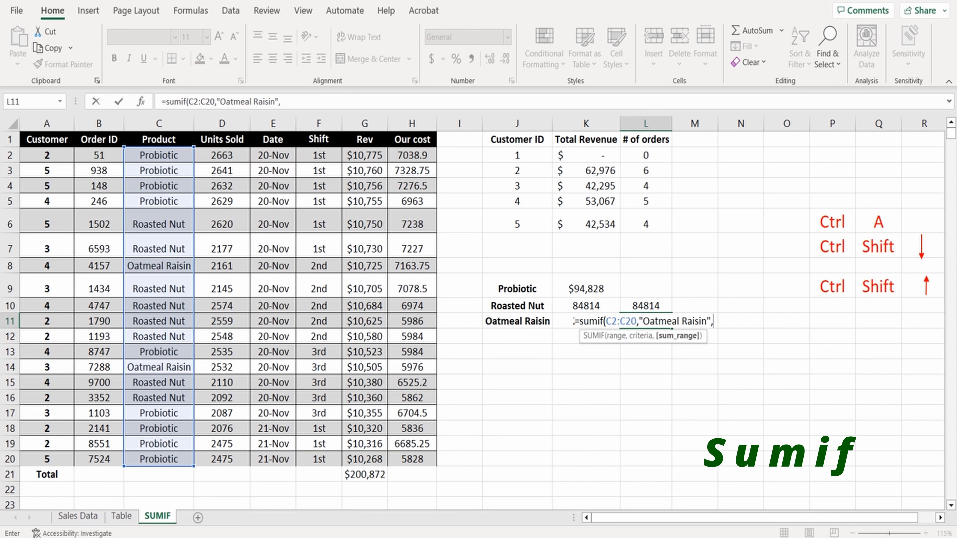
left_click_drag(365, 155, 365, 460)
type(")")
key("Return")
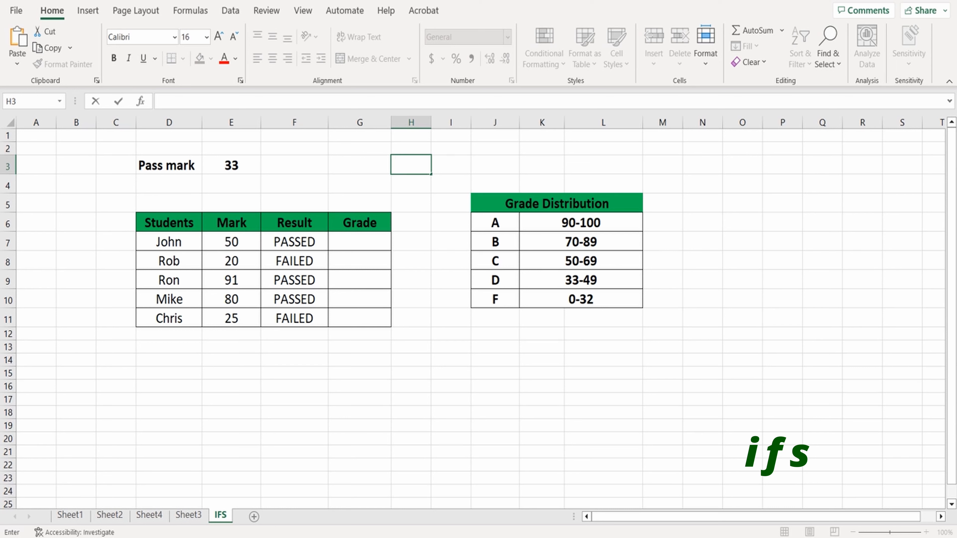
Step: Begin an IFS formula in Grade cell G7 whose first test E7>=90 returns "A"
left_click(360, 241)
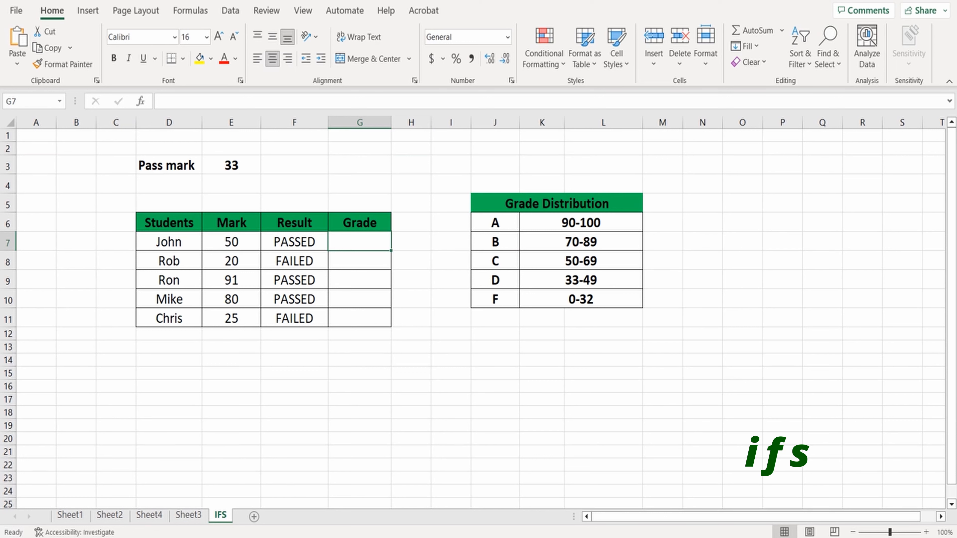
type("=")
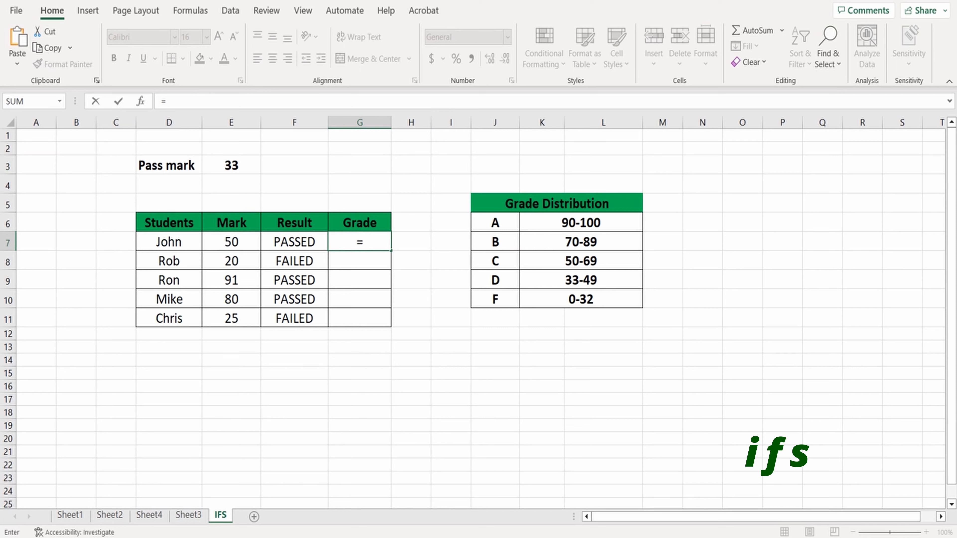
type("IF")
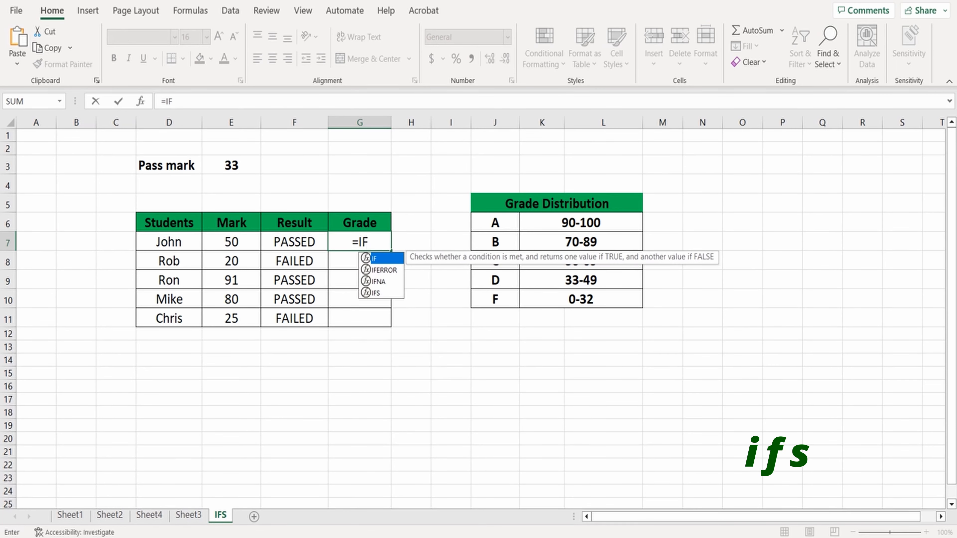
type("S")
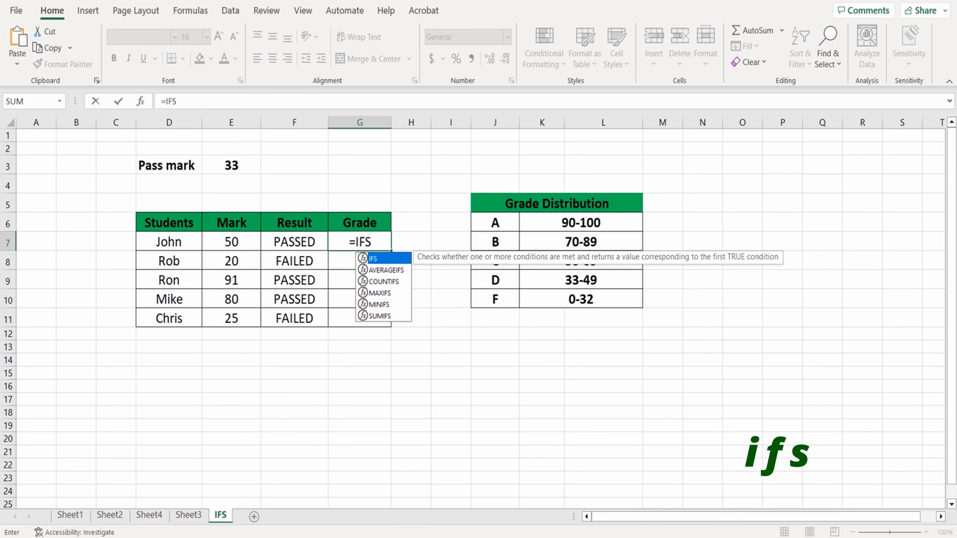
type("(")
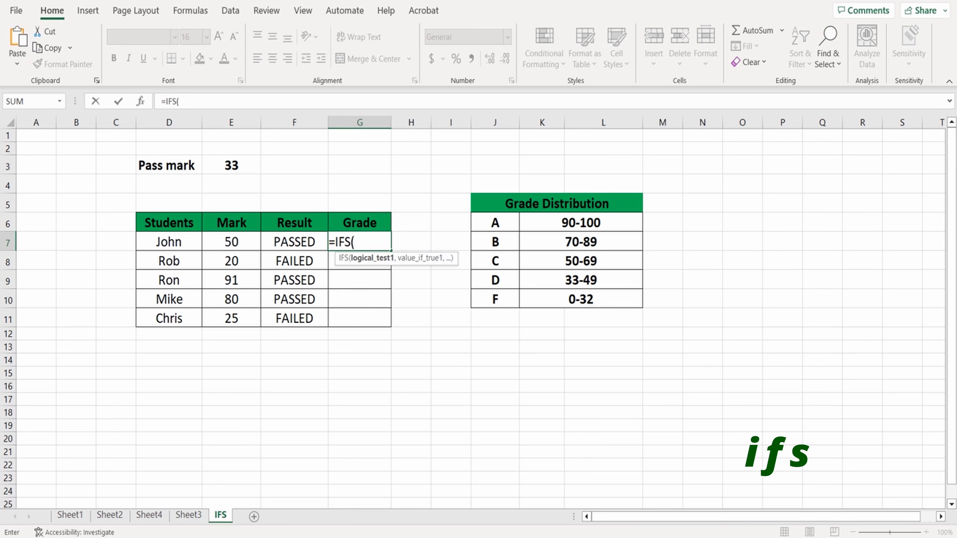
left_click(231, 242)
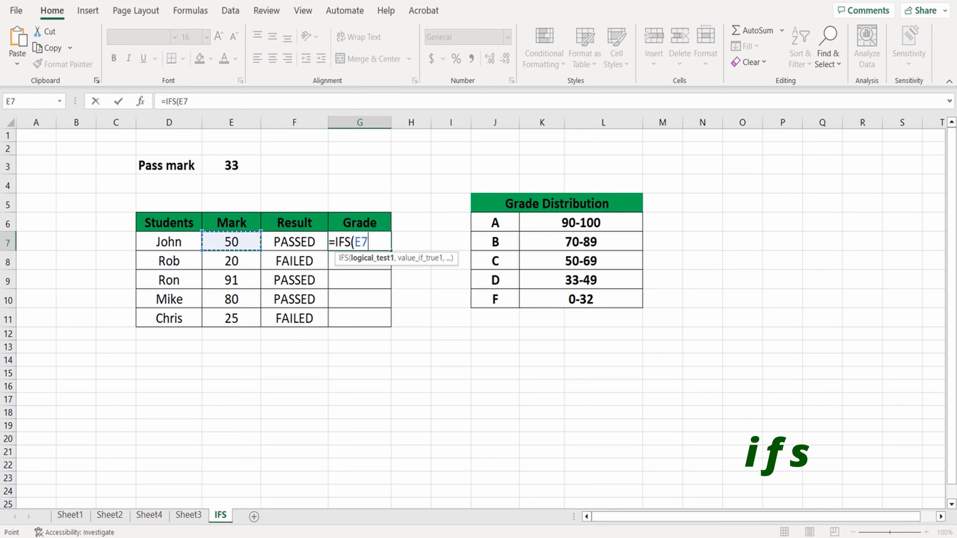
type(">=90")
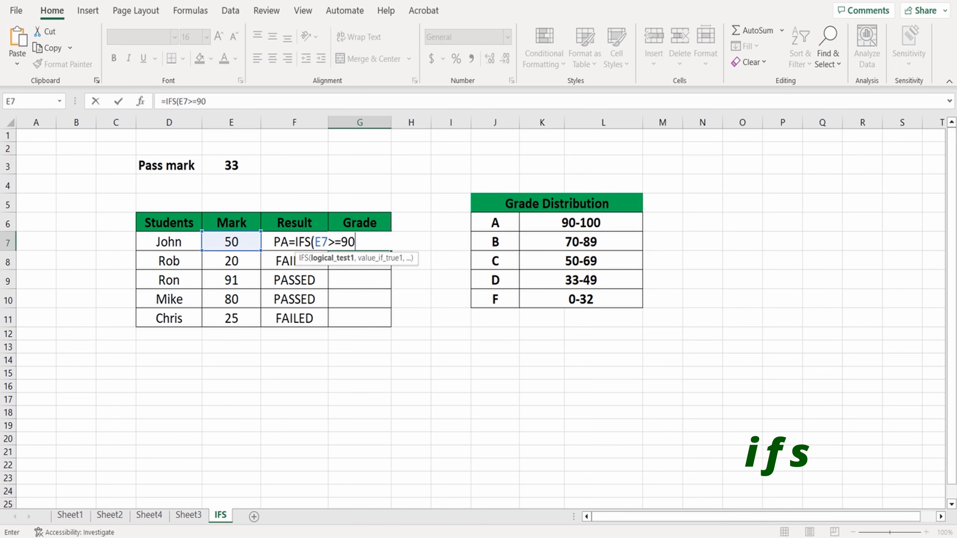
type(",")
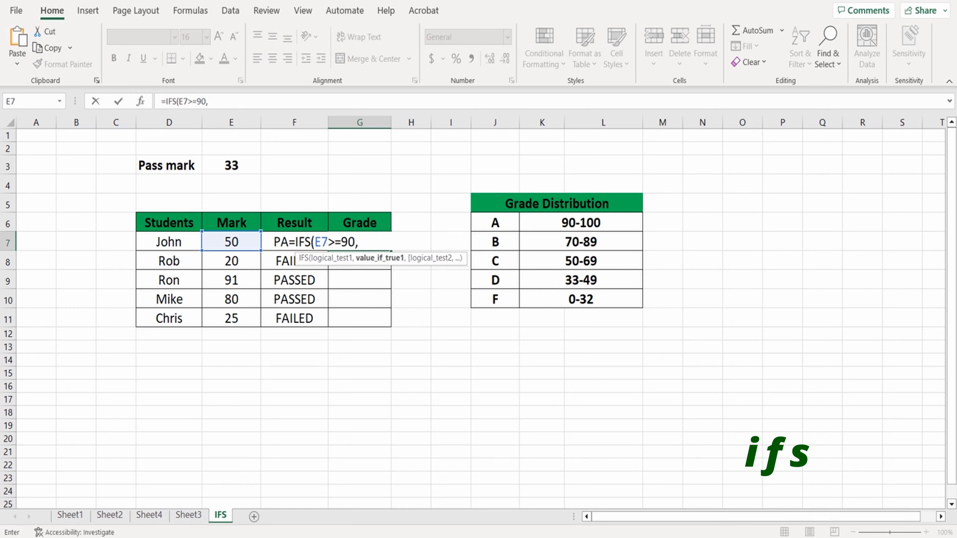
type("\"A\",")
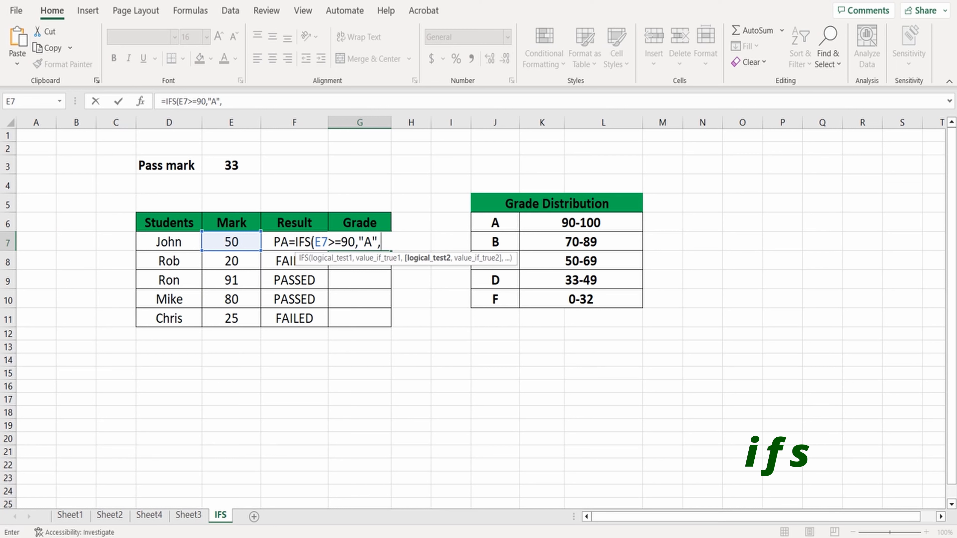
Step: Extend the G7 IFS formula with the tests E7>=70 returning "B" and E7>=50 returning "C"
type("E")
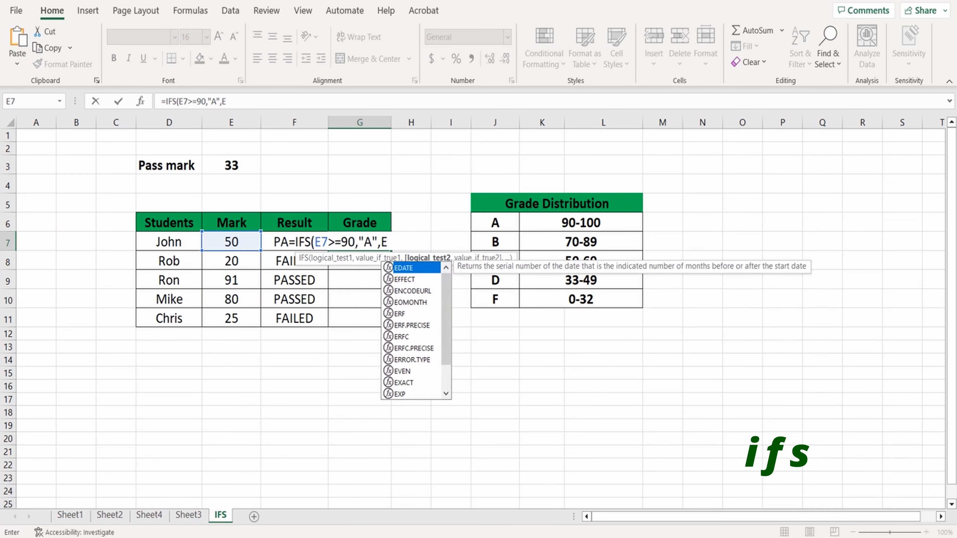
type("7")
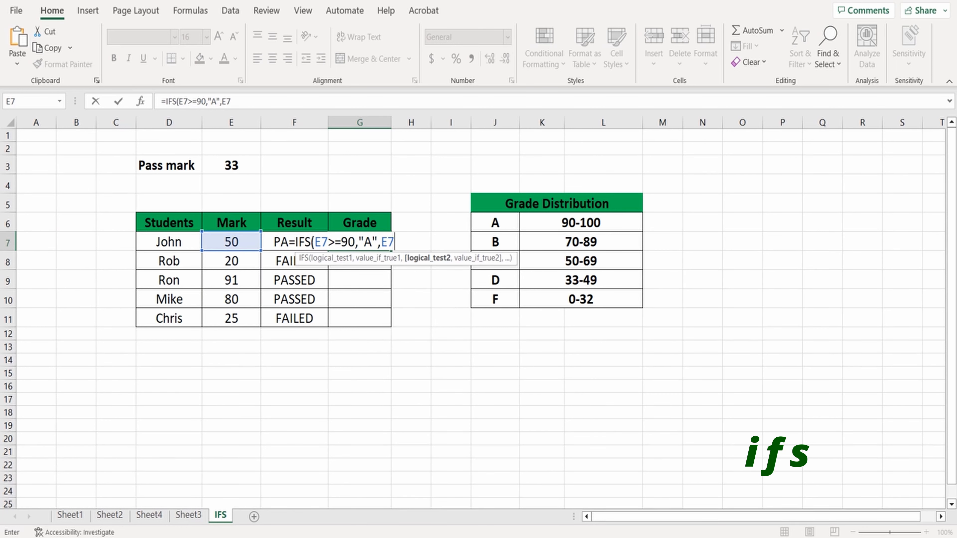
type(">=70,")
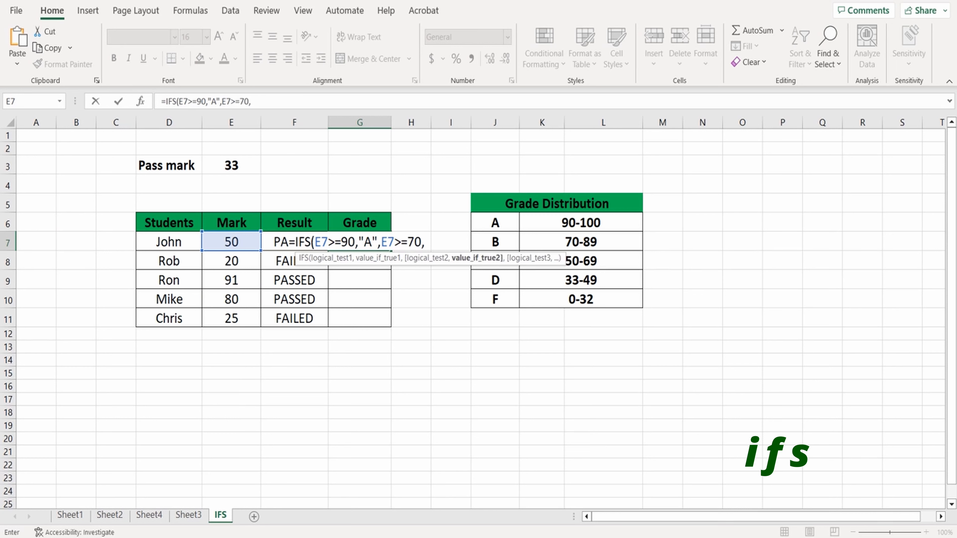
type("\"B")
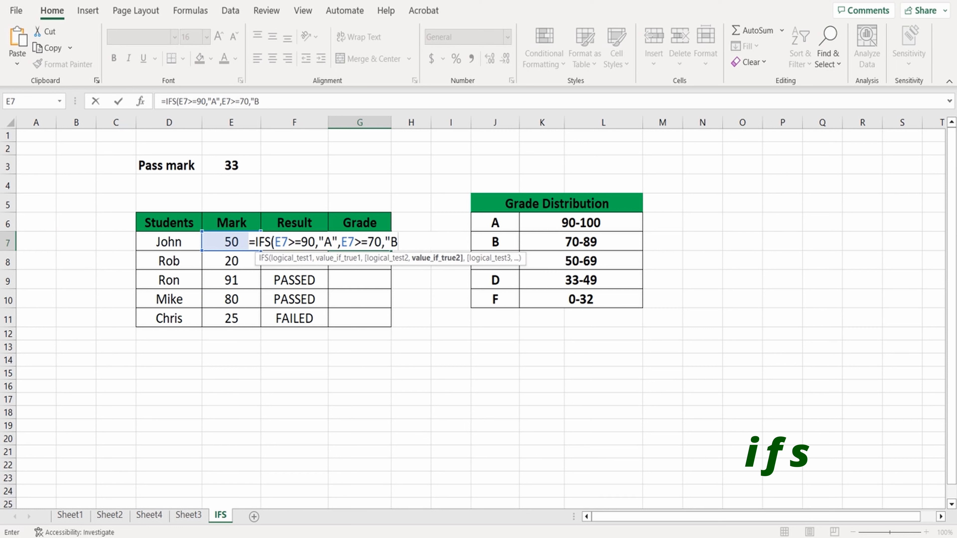
type("\",")
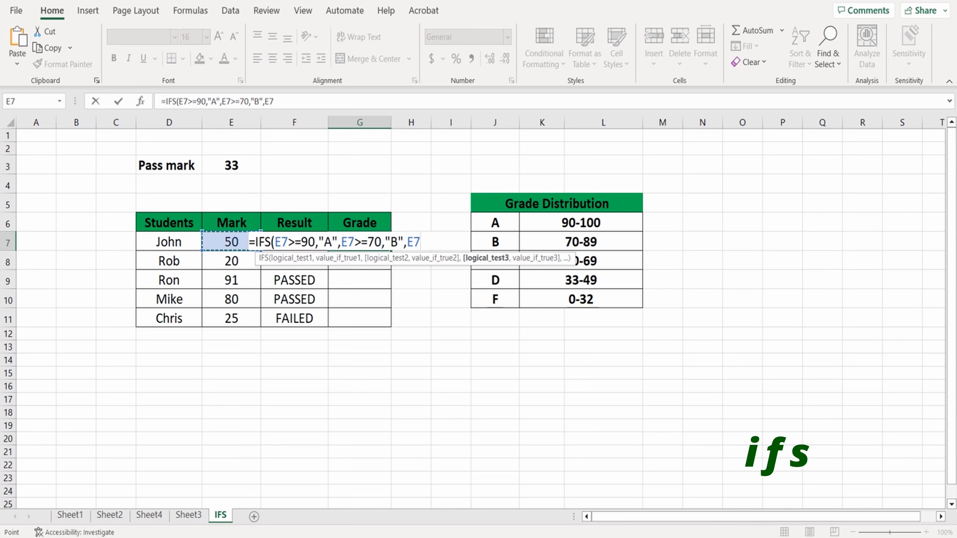
type(">=50,")
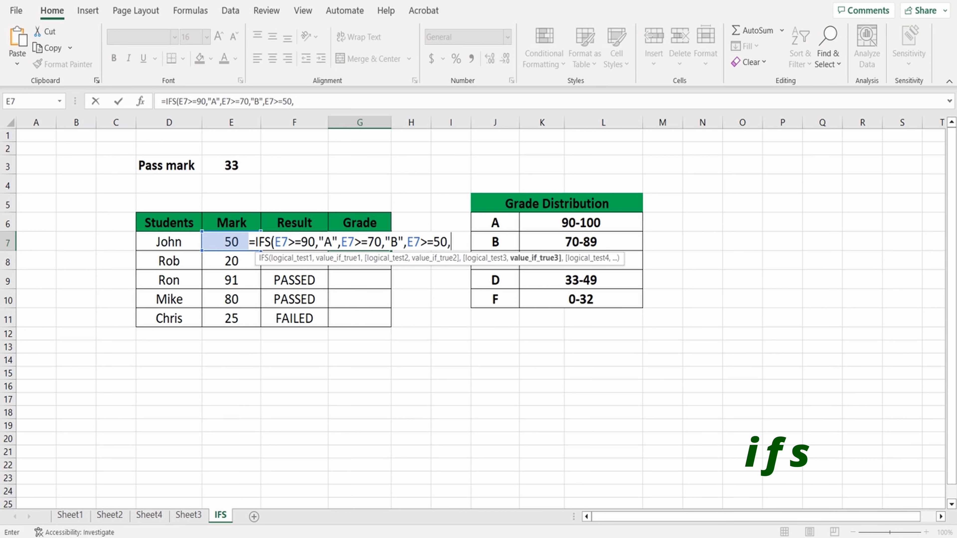
type("\"C\",")
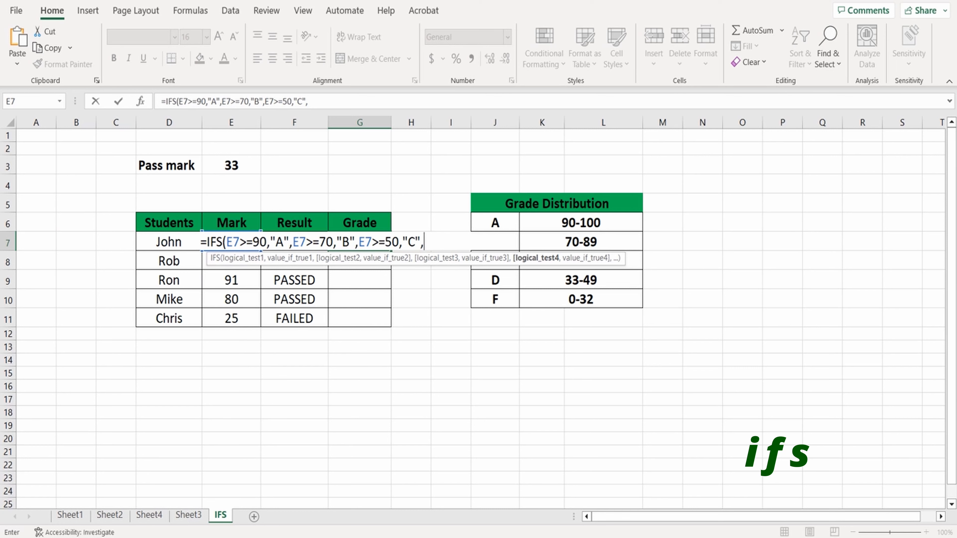
Step: Complete the G7 IFS formula with E7>=33 returning "D" and E7<33 returning "F", and enter it
type("E7>=33,\"")
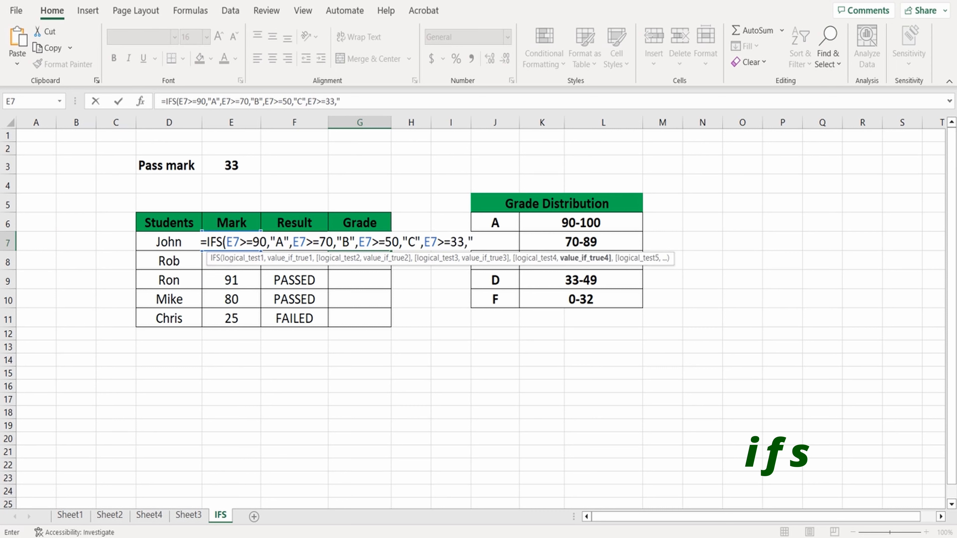
type("D\",")
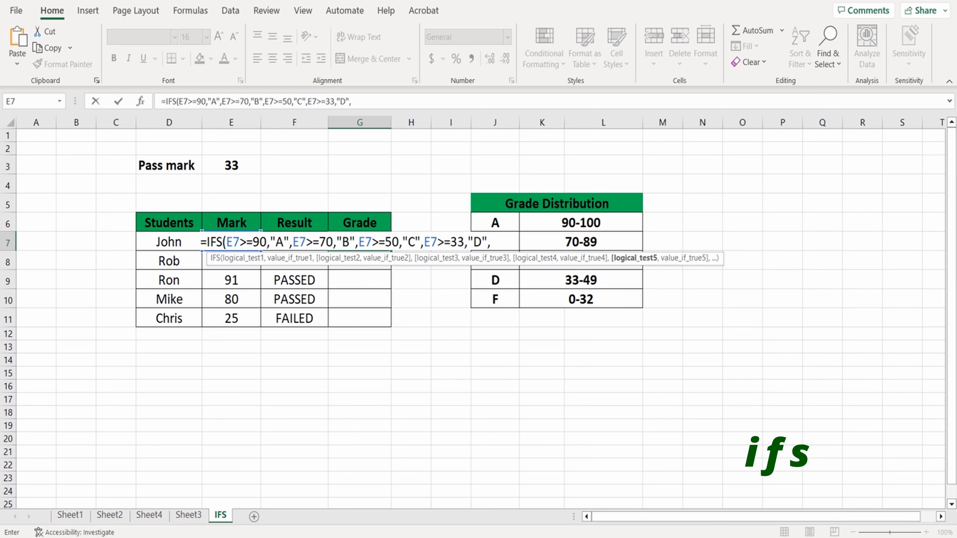
type("E7<33,")
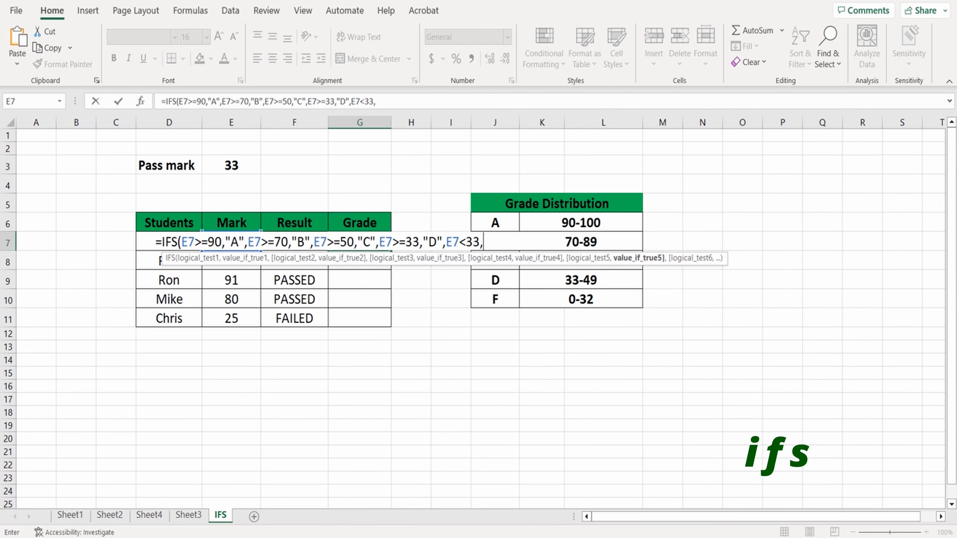
type("\"F\")")
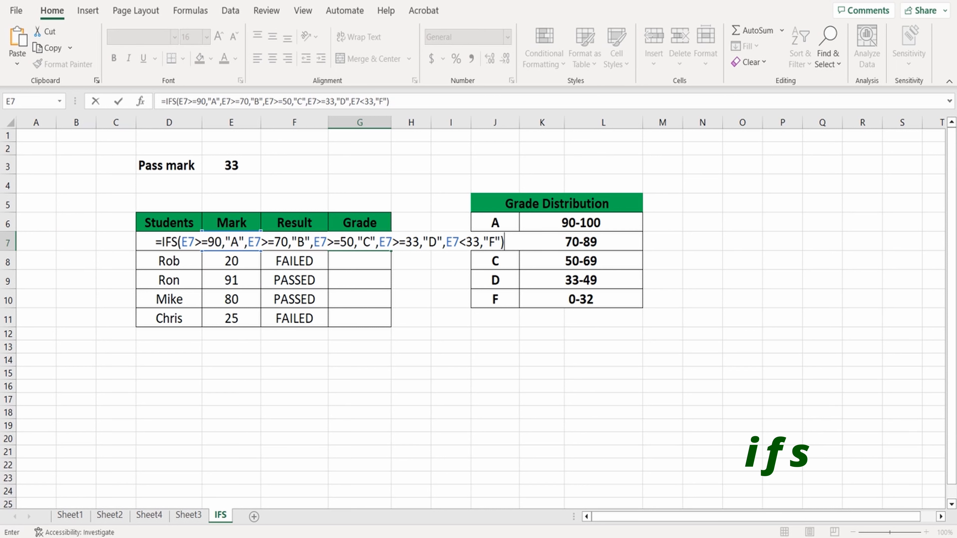
key("Return")
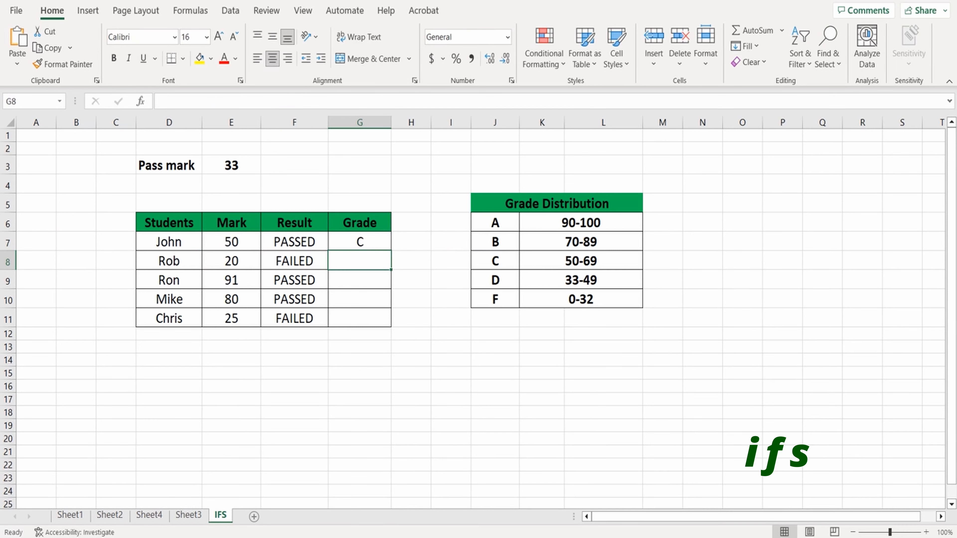
Step: Fill the IFS grade formula from G7 down through G11 for the remaining students
left_click(360, 242)
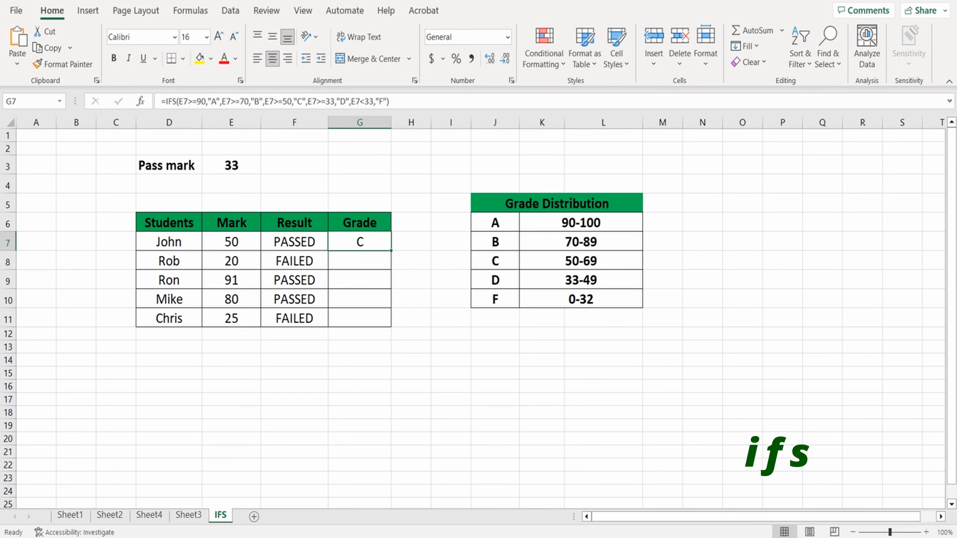
key("shift+Down")
key("shift+Down")
key("shift+Down")
key("shift+Down")
key("ctrl+d")
left_click(451, 318)
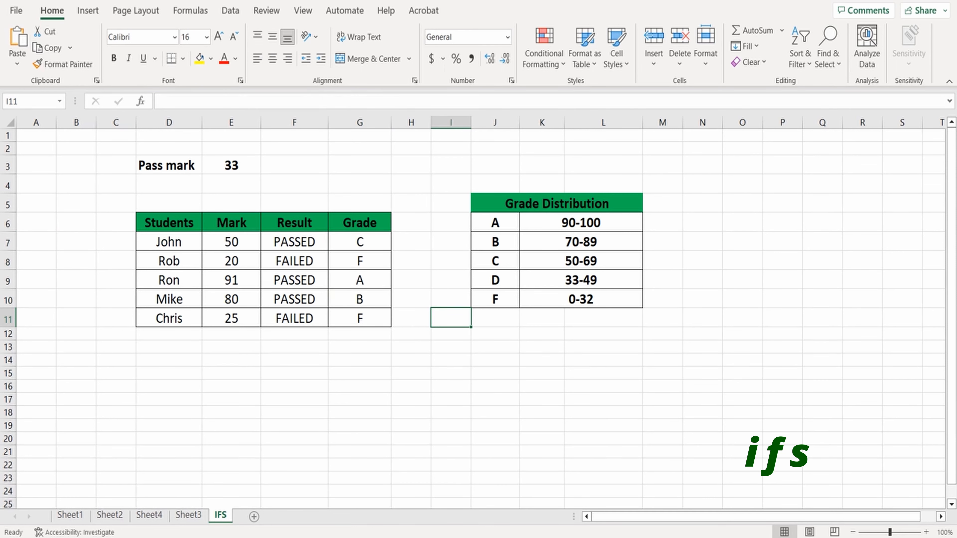
Step: Change the last student's mark in E11 to 35
left_click(231, 261)
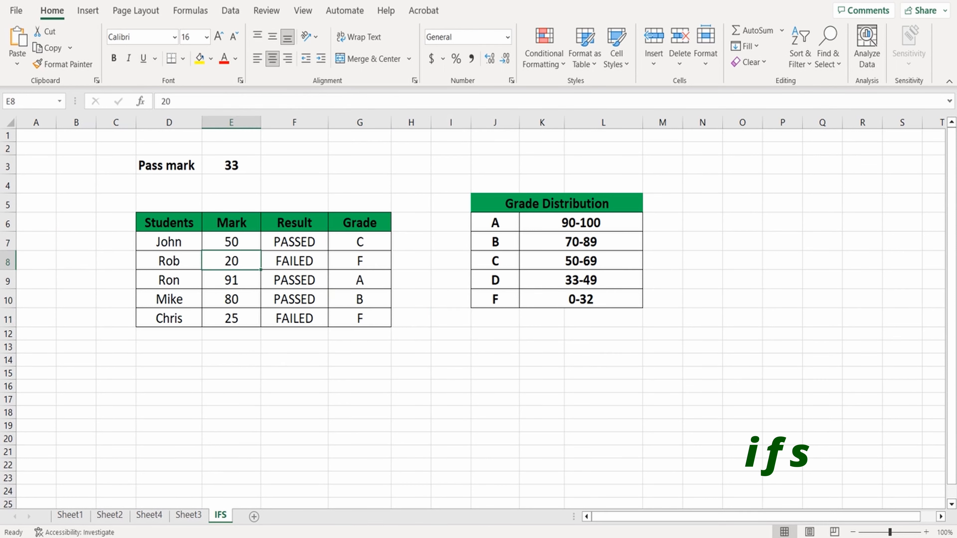
key("Down")
key("Down")
key("Down")
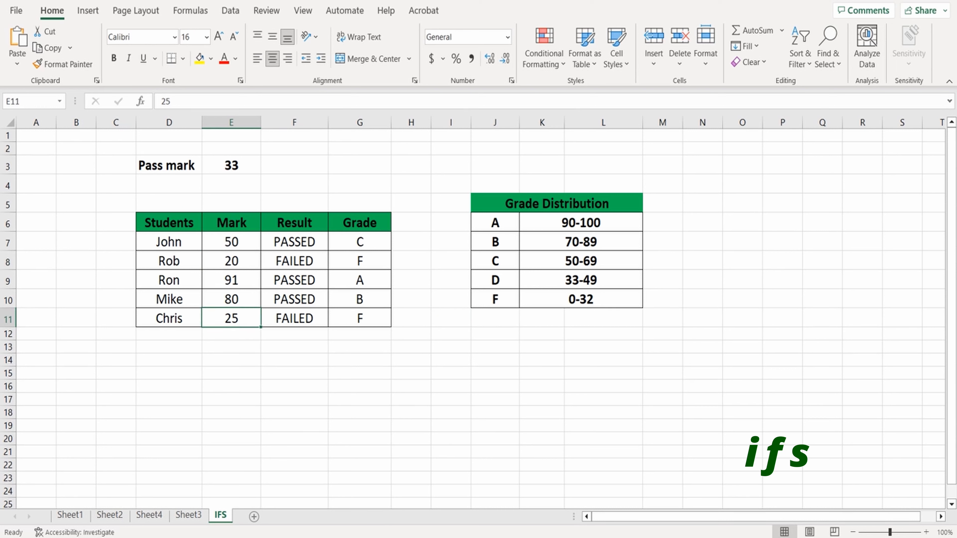
key("Up")
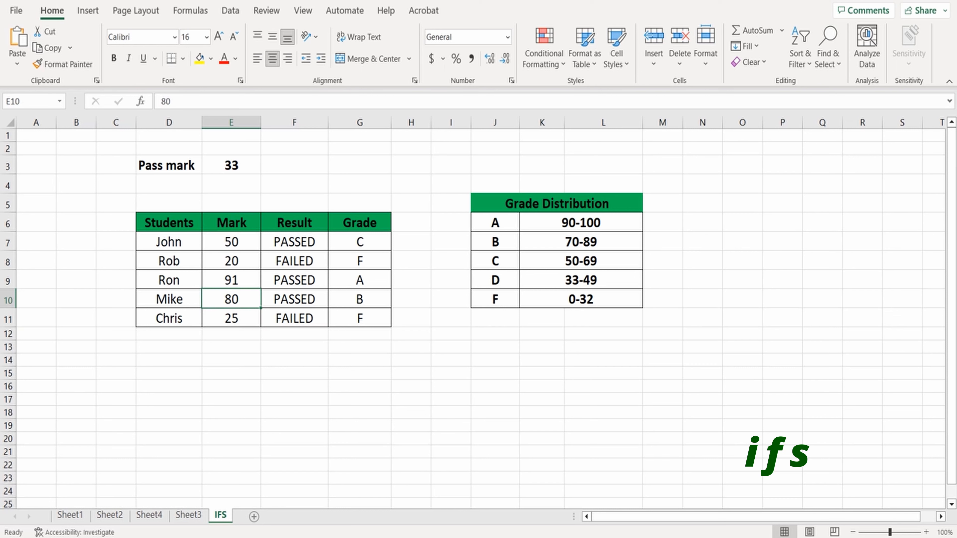
key("Down")
key("F2")
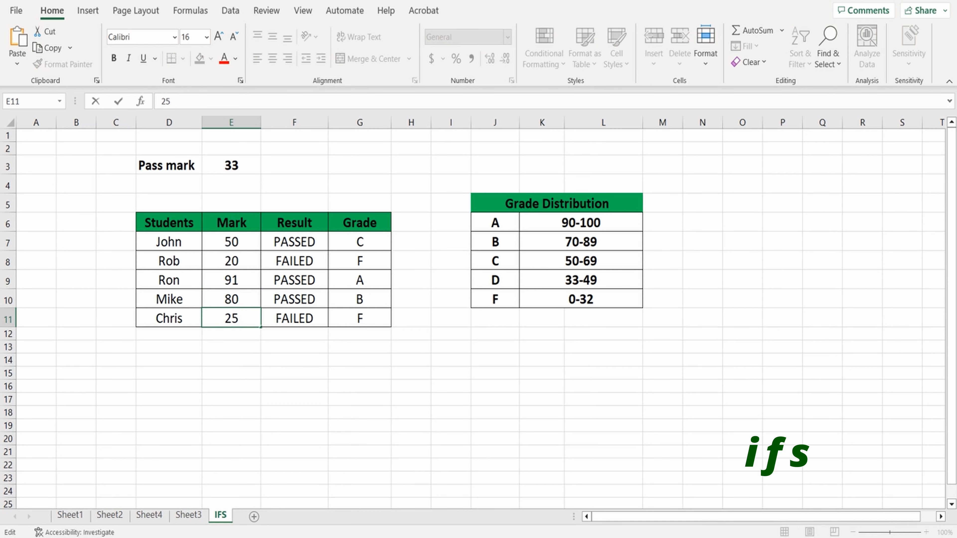
key("BackSpace")
key("BackSpace")
type("35")
key("Return")
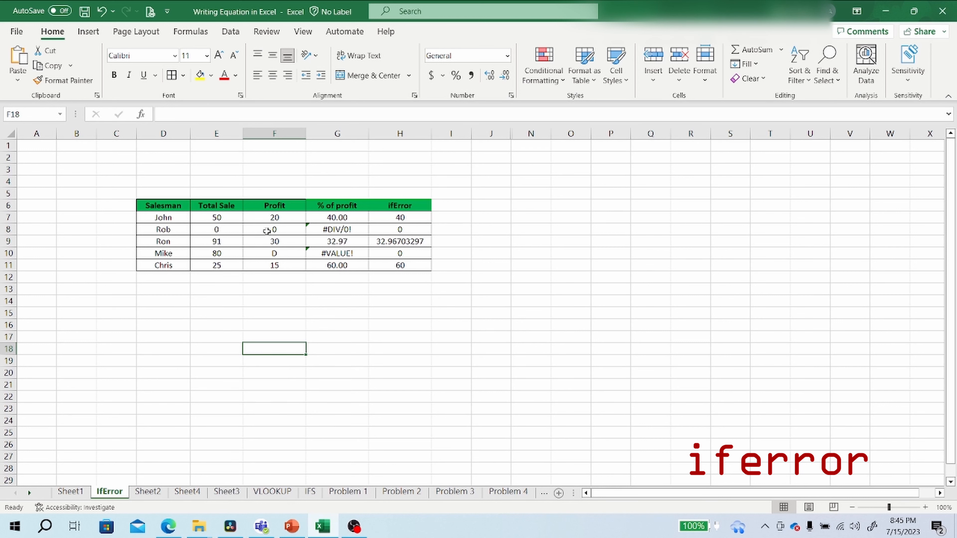
Step: On the IfError sheet, clear the contents of the % of profit and ifError columns in G7:H11
left_click(217, 133)
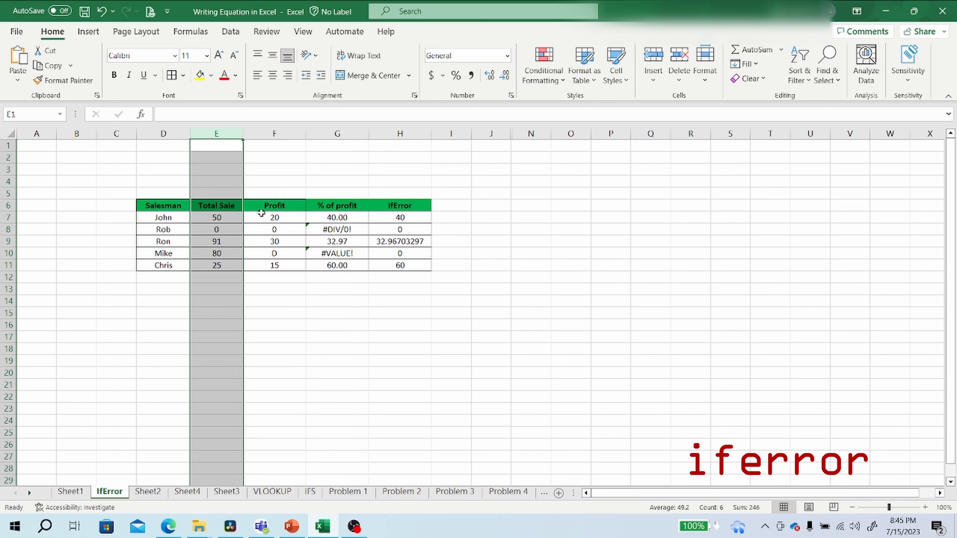
left_click(290, 130)
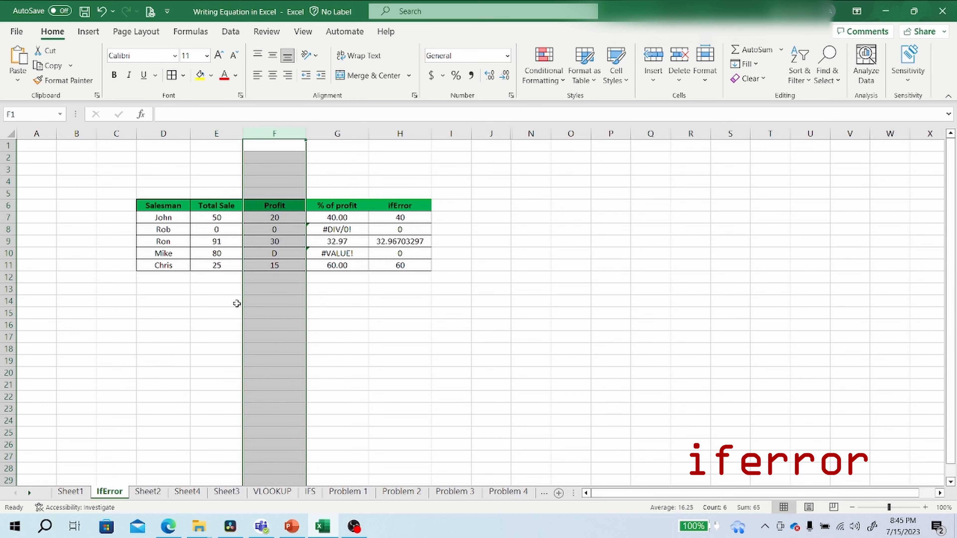
left_click(336, 313)
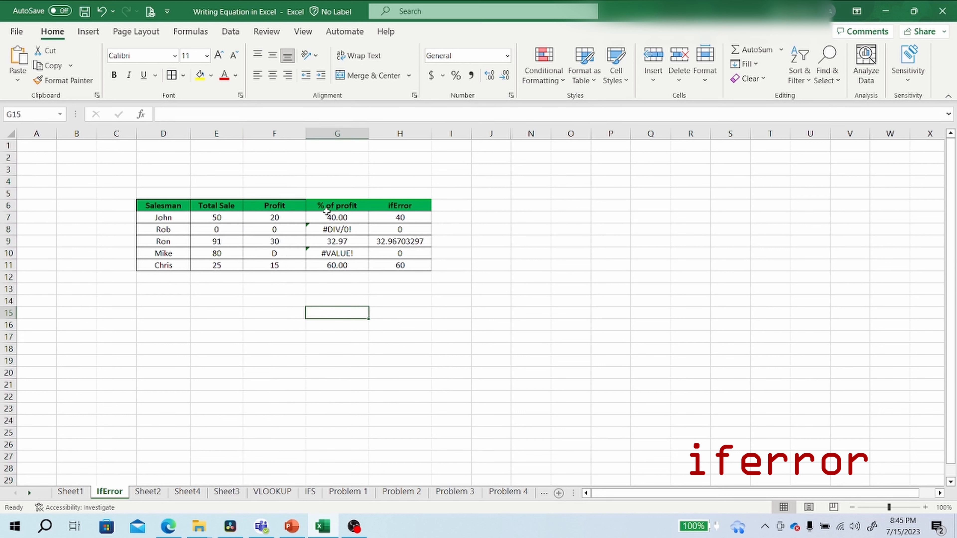
left_click_drag(327, 219, 399, 266)
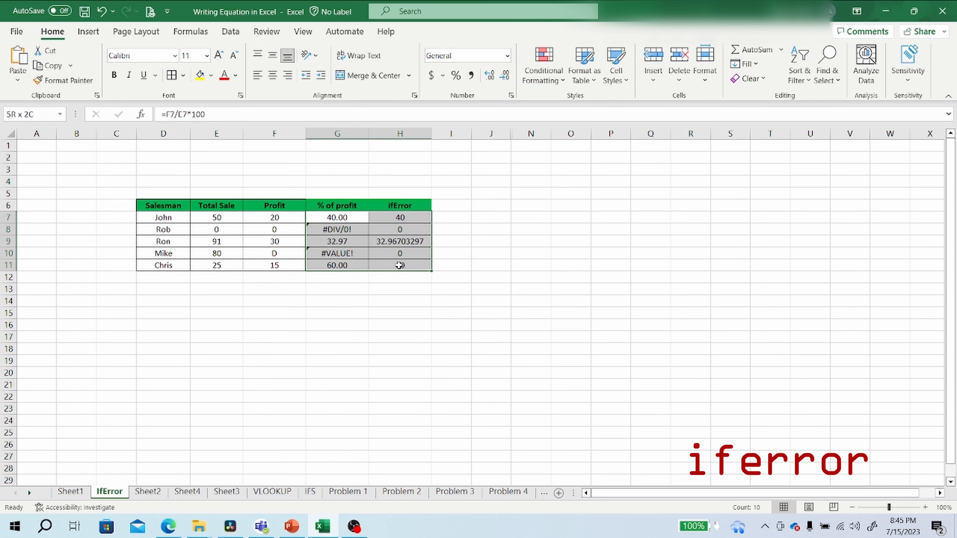
key("Delete")
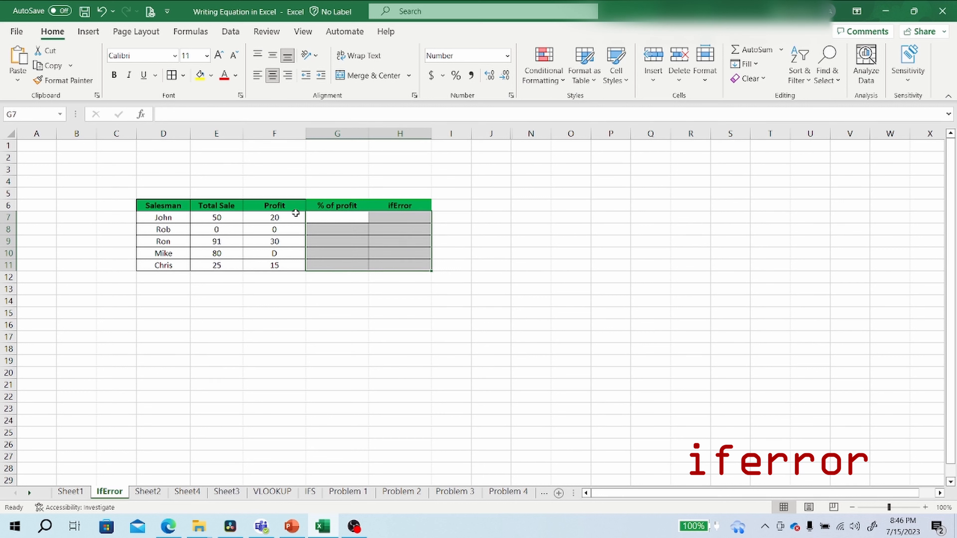
Step: Enter the formula =F7/E7*100 in G7 to compute the first salesman's % of profit
left_click(319, 218)
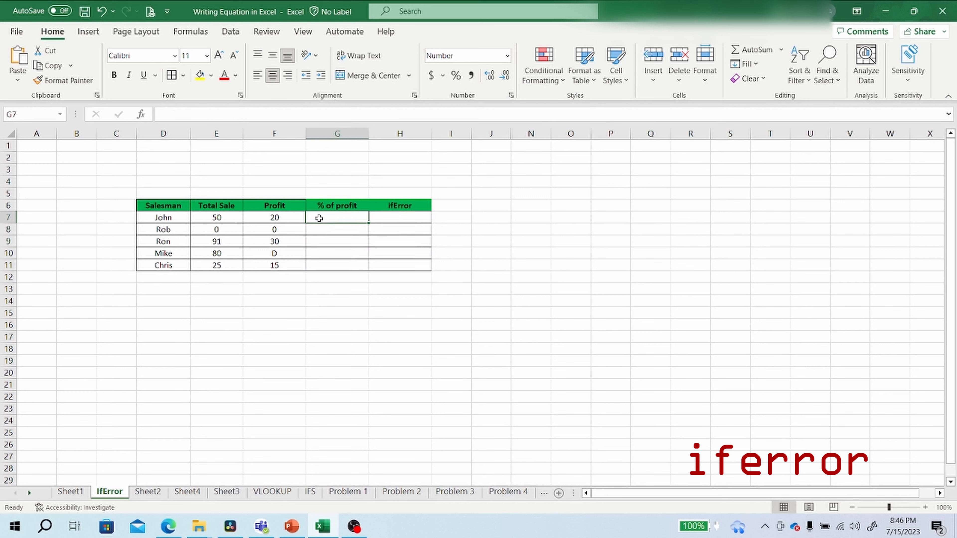
type("=")
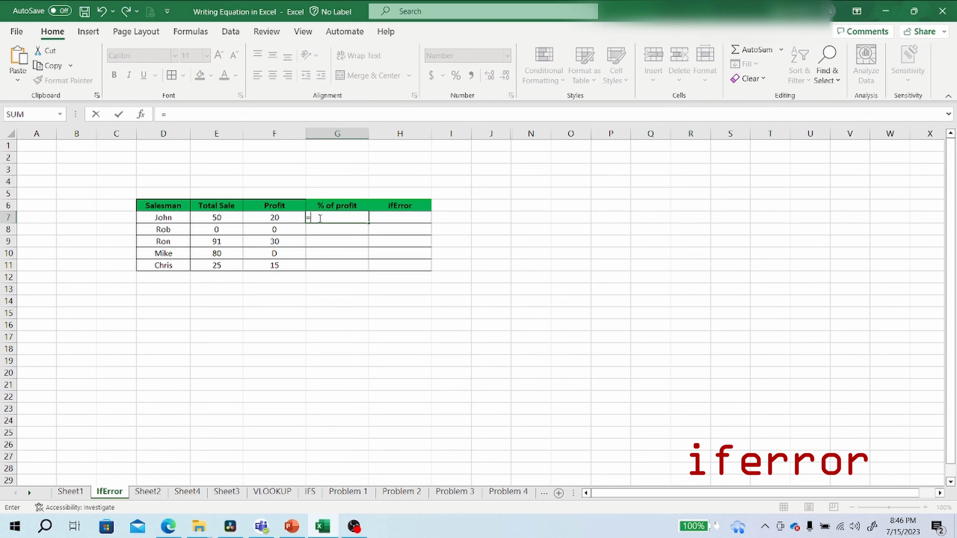
left_click(286, 218)
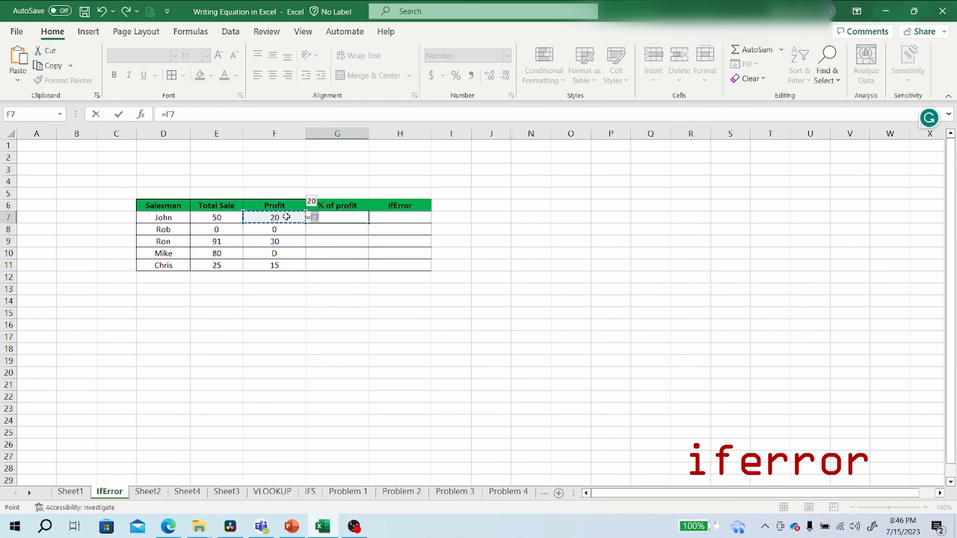
type("/")
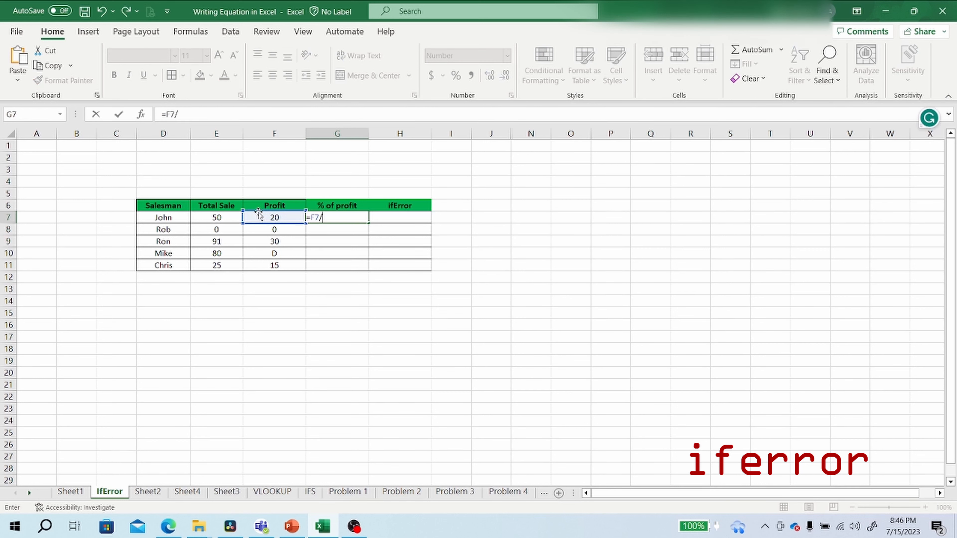
left_click(217, 218)
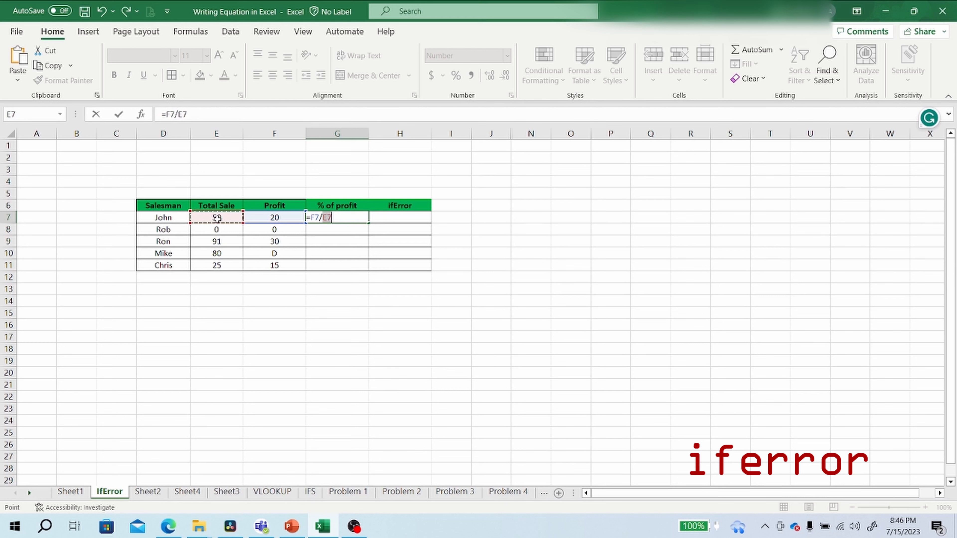
type("*100")
key("Return")
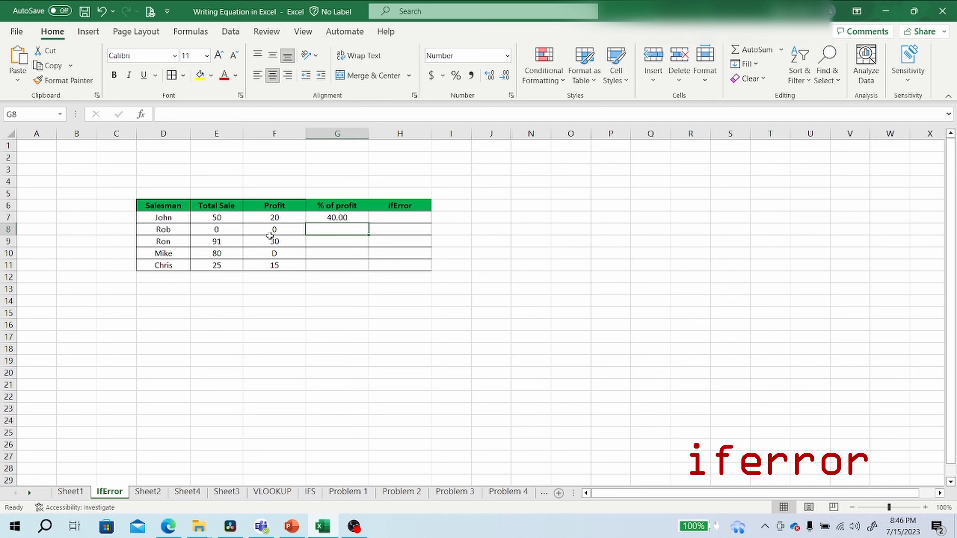
Step: Fill the % of profit formula from G7 down through G11 for the remaining salesmen
left_click(358, 221)
left_click_drag(365, 220, 357, 268)
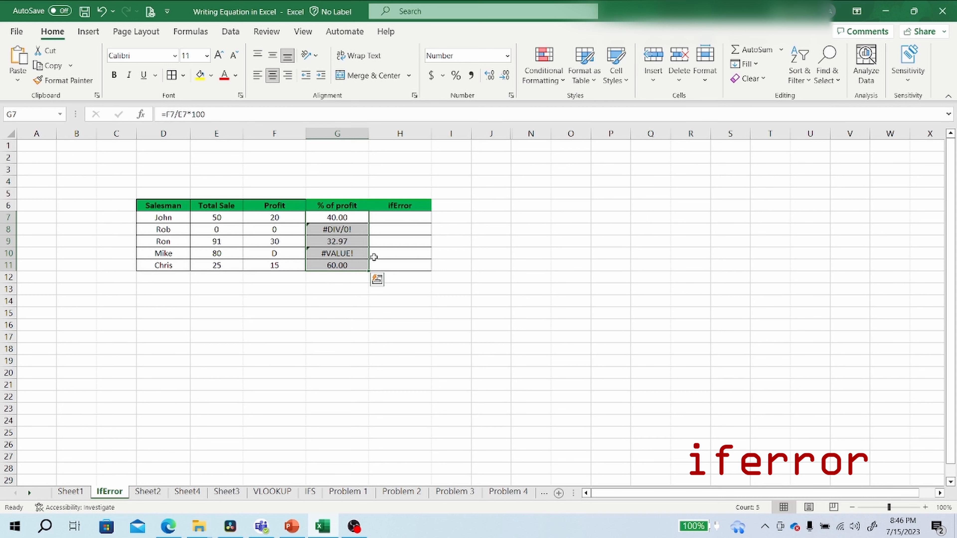
left_click(345, 269)
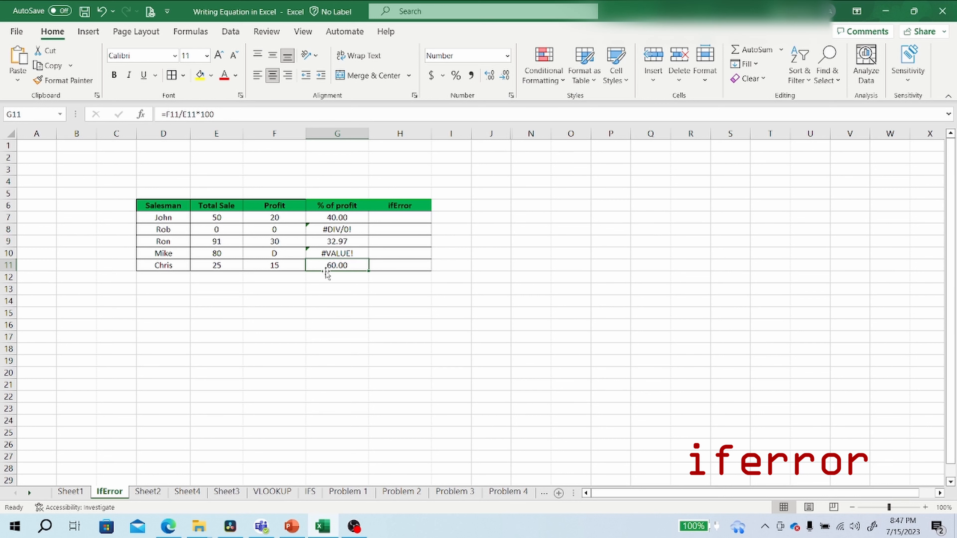
left_click(282, 278)
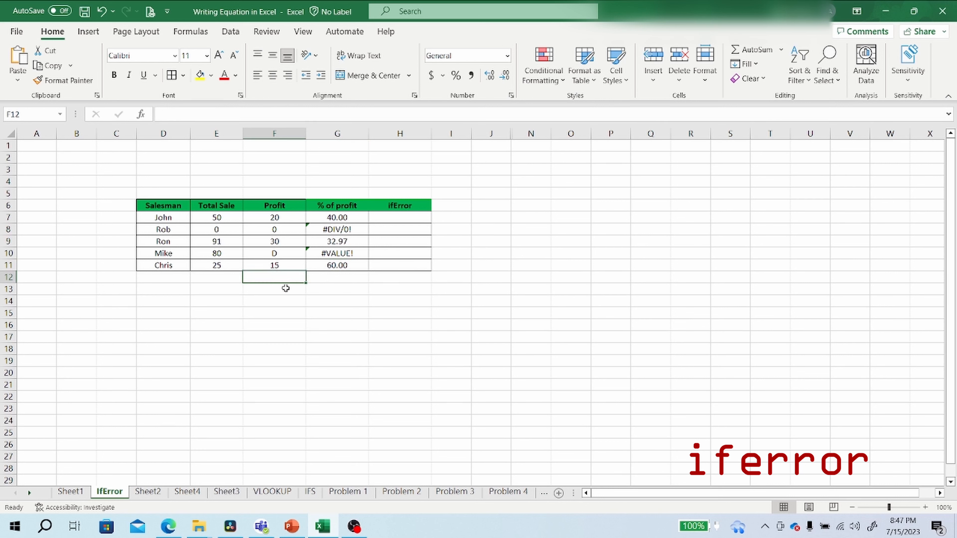
type("=sum")
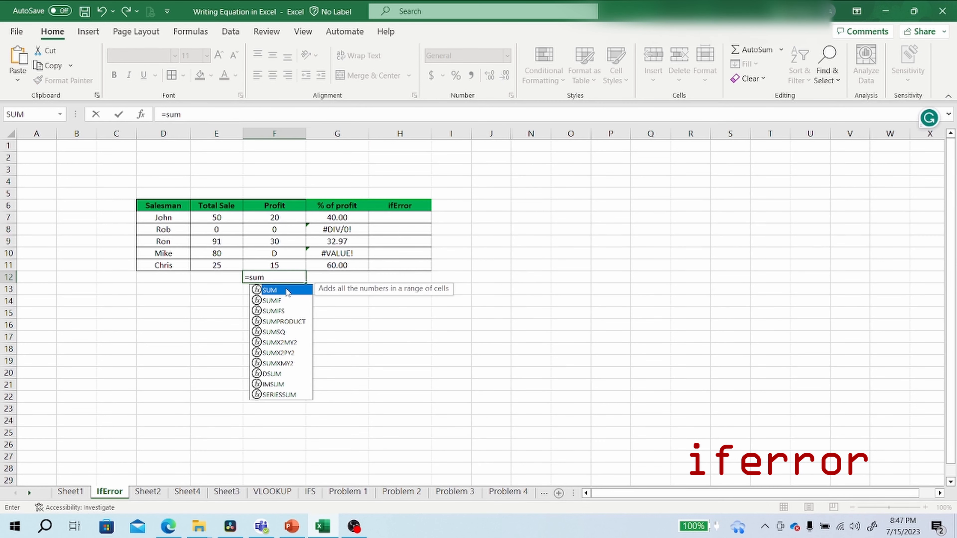
key("BackSpace")
key("Escape")
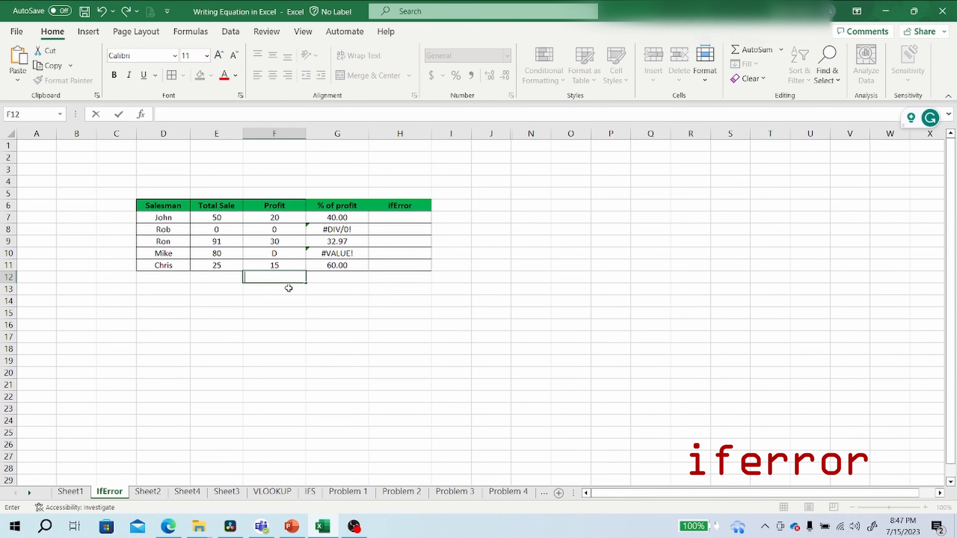
Step: Total the % of profit column in G12 with a SUM of G7:G11
left_click(328, 278)
type("=sum")
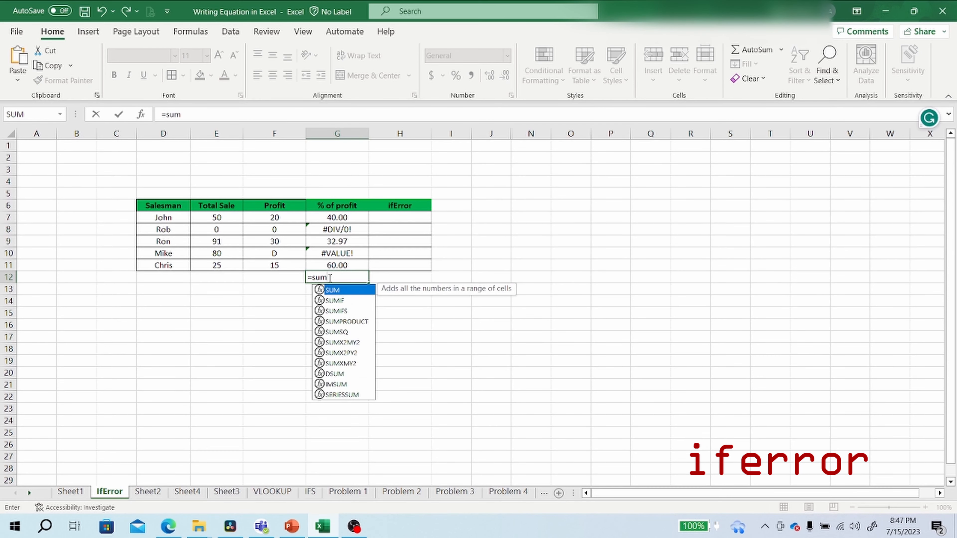
type("(")
left_click_drag(337, 218, 336, 265)
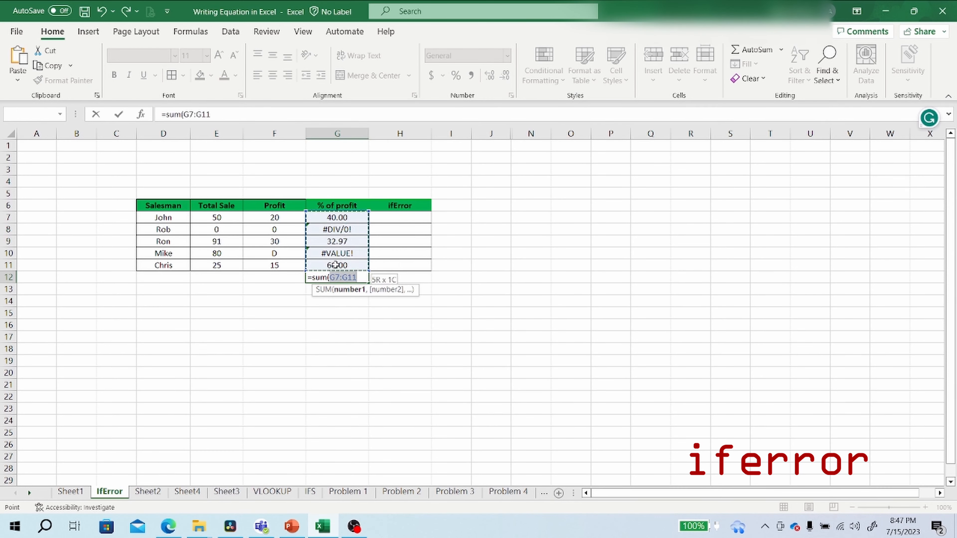
type(")")
key("Return")
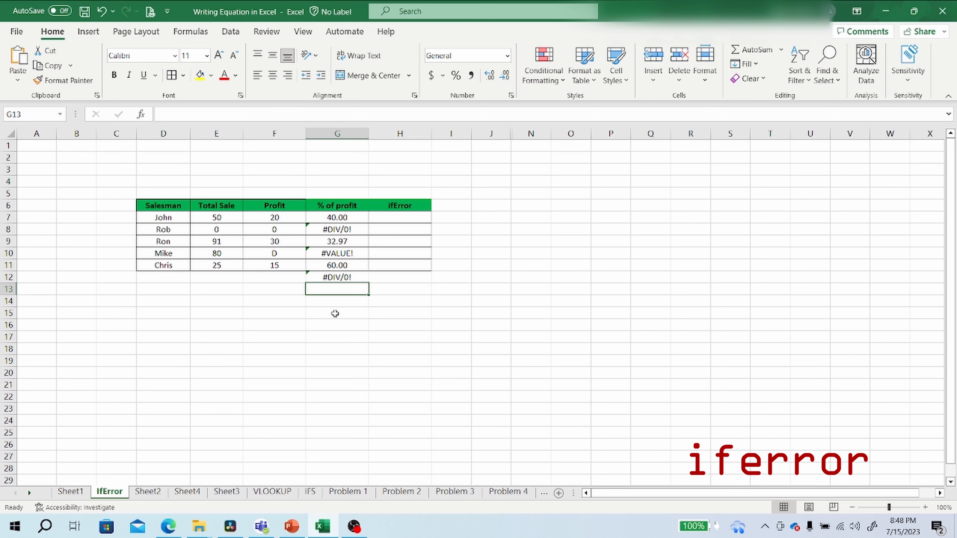
Step: Enter =IFERROR(F7/E7*100,0) in H7 so that errors in the profit percentage return 0
left_click(395, 220)
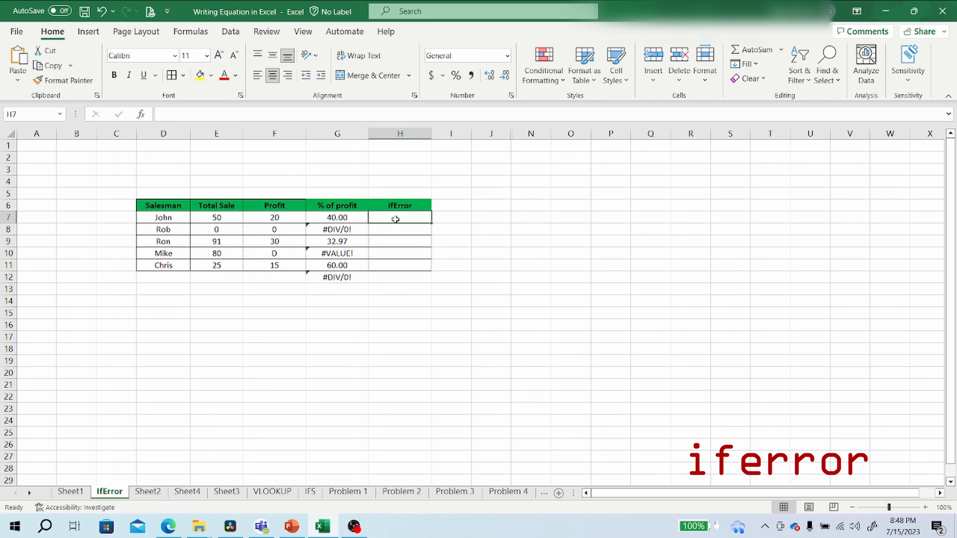
type("=if")
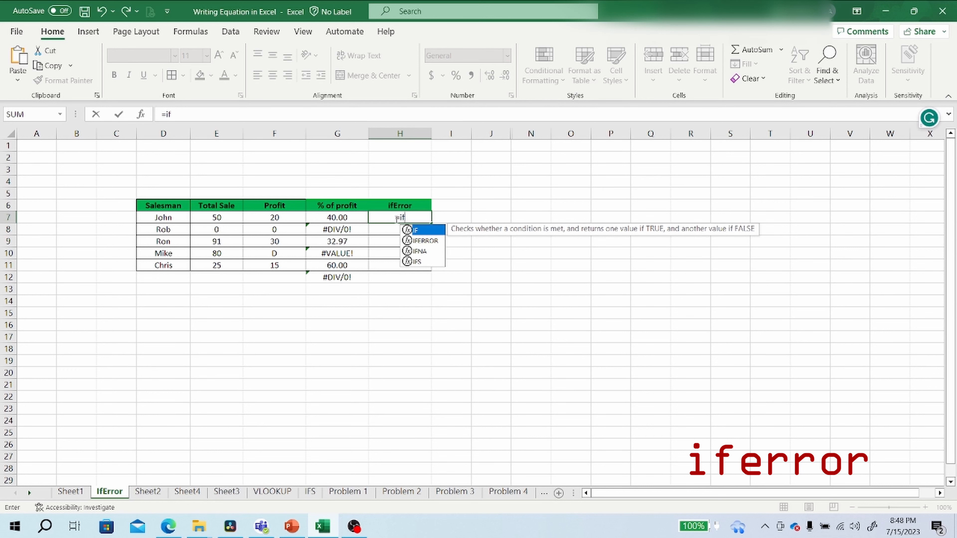
type("error")
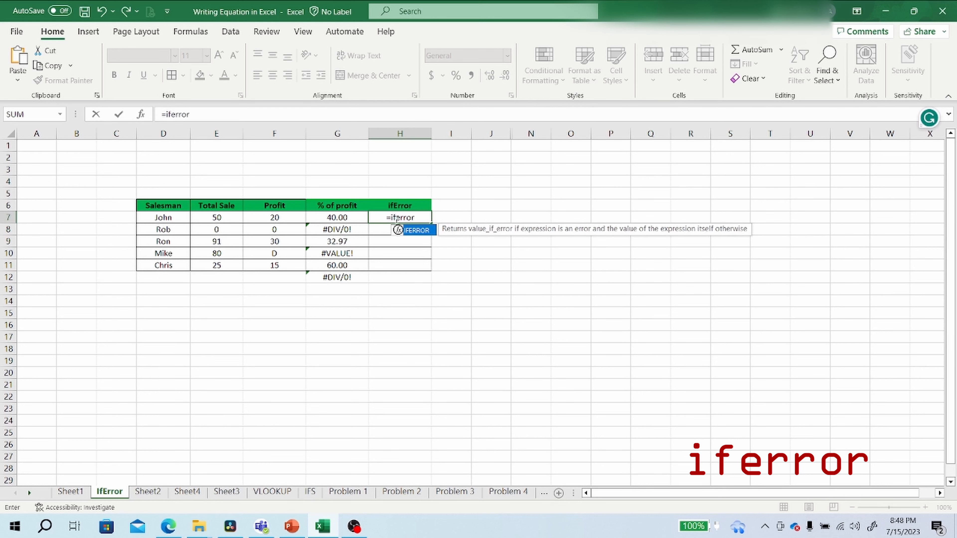
type("(")
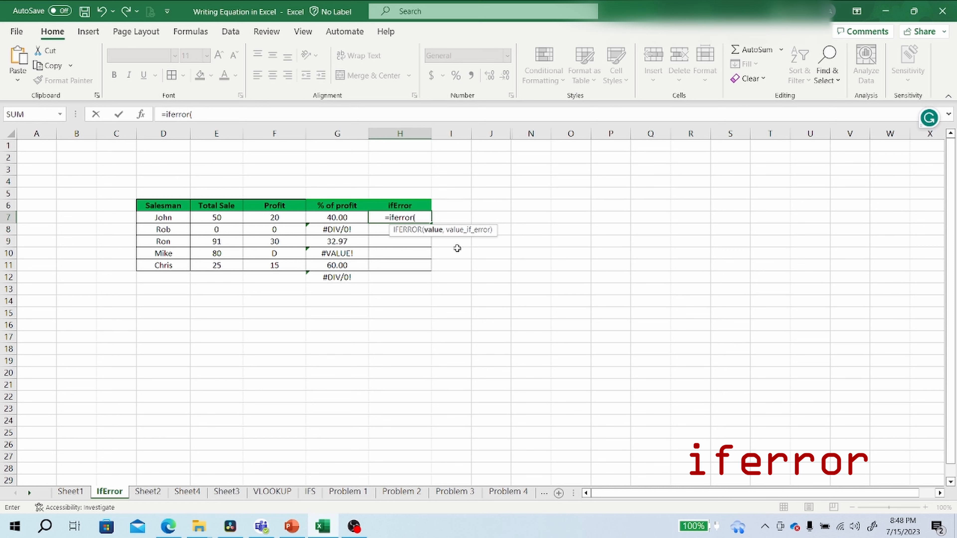
left_click(282, 217)
type("/")
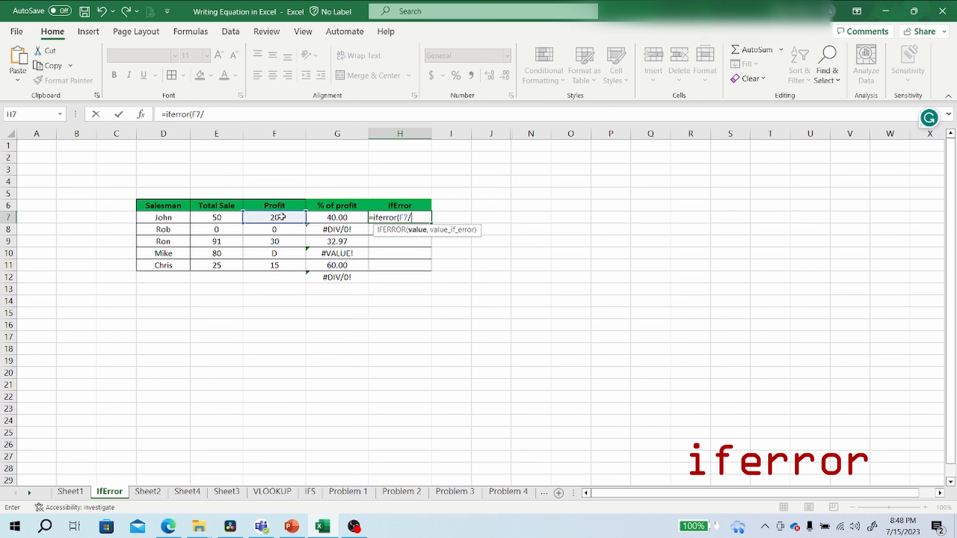
left_click(216, 217)
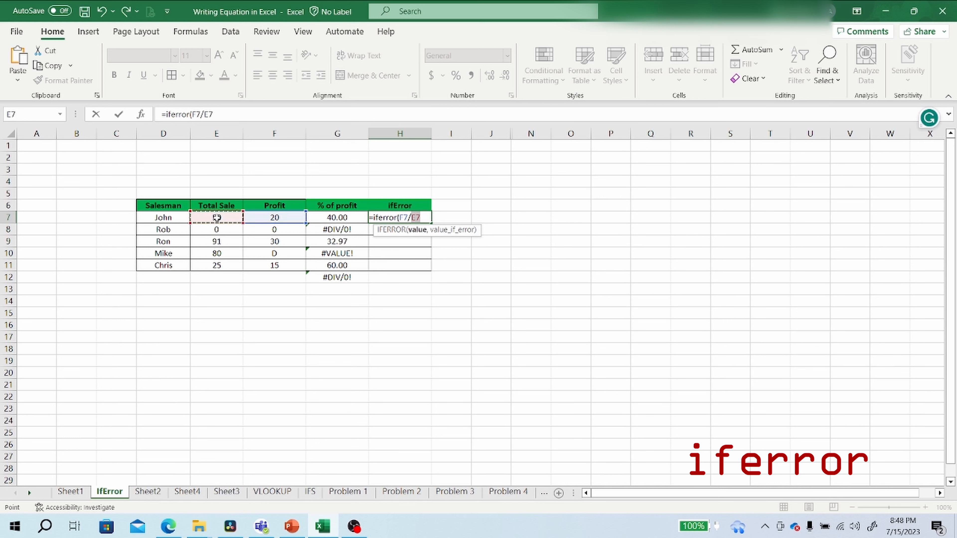
type("*100,")
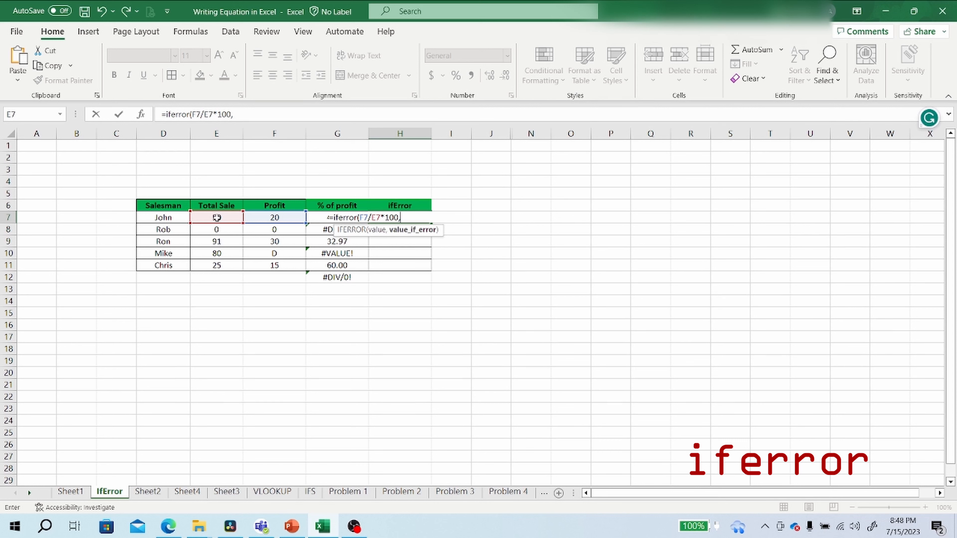
type("0)")
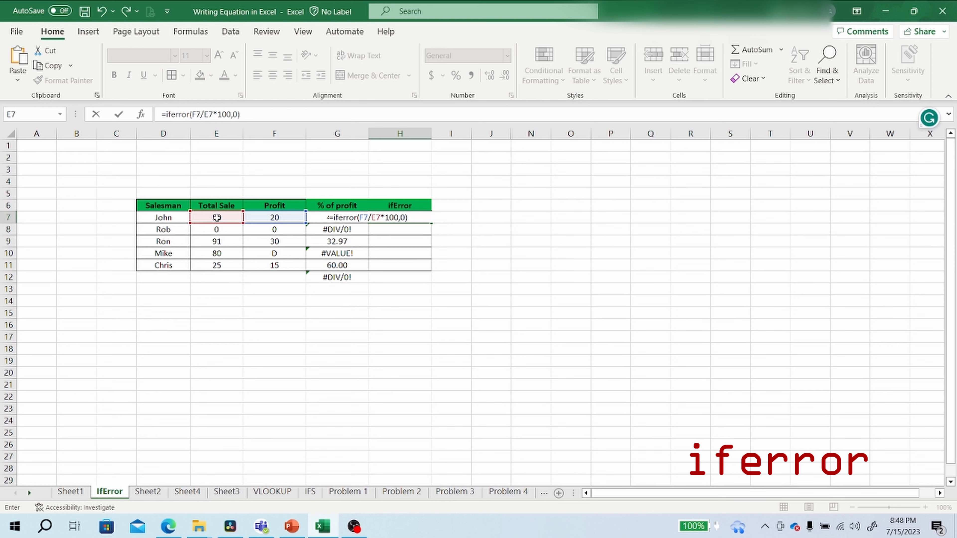
key("Return")
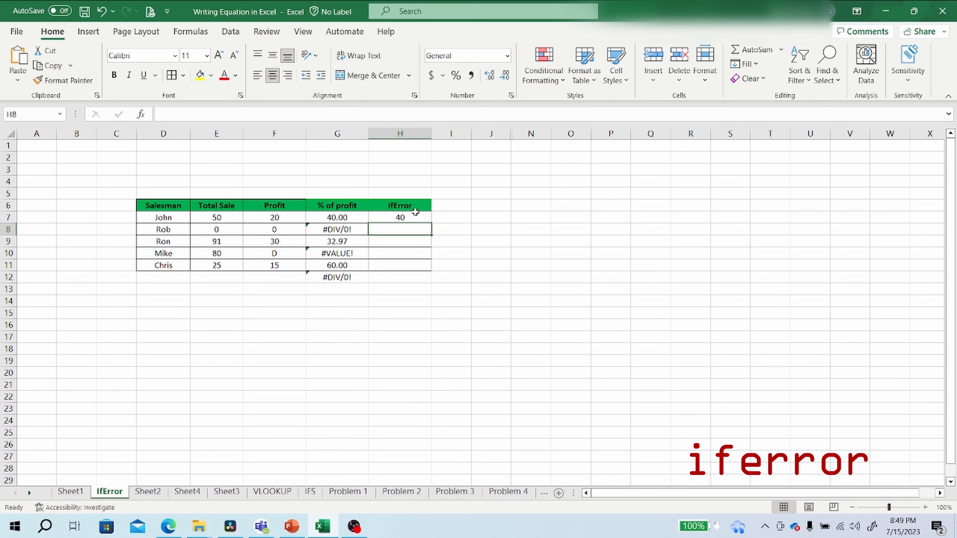
Step: Fill the IFERROR formula from H7 down through H11 and format the cells as Number with 2 decimal places
left_click(429, 221)
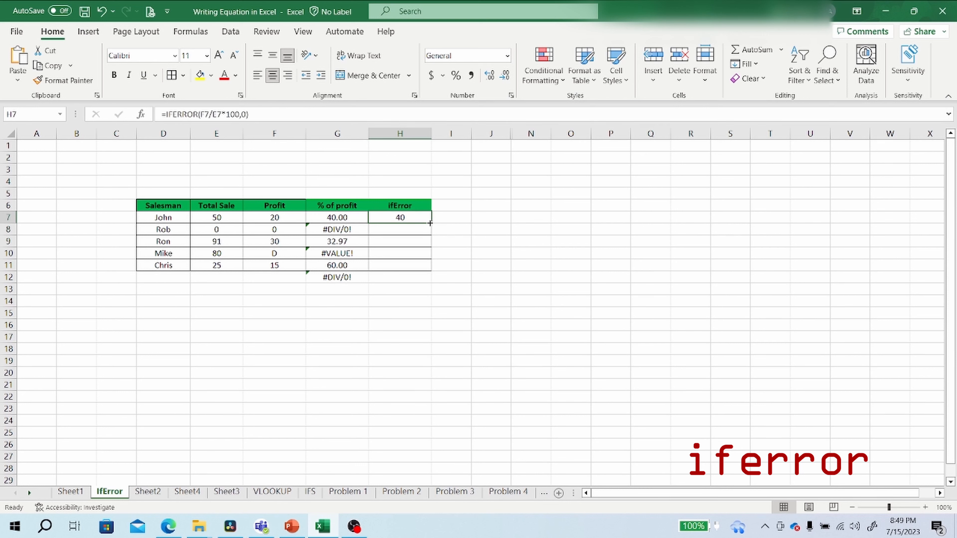
left_click_drag(430, 223, 432, 271)
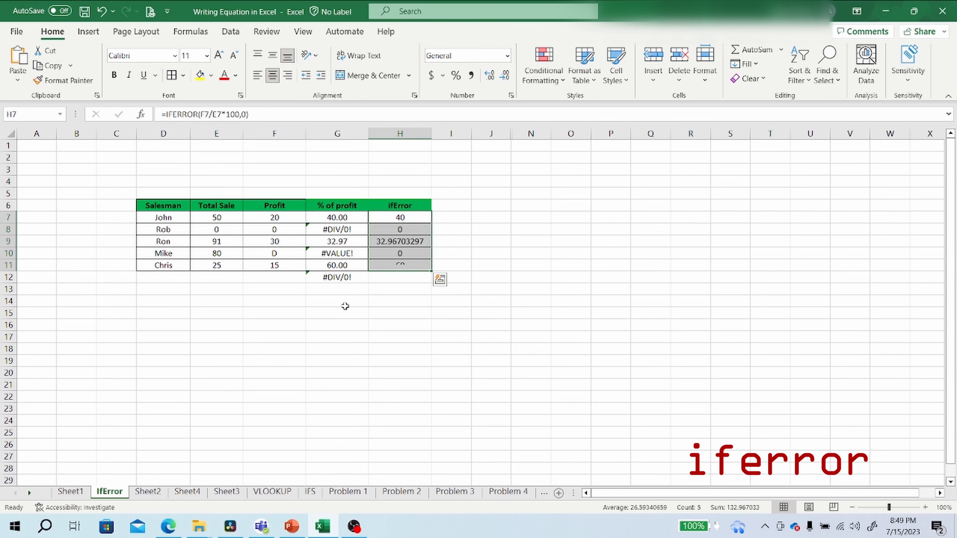
left_click(511, 96)
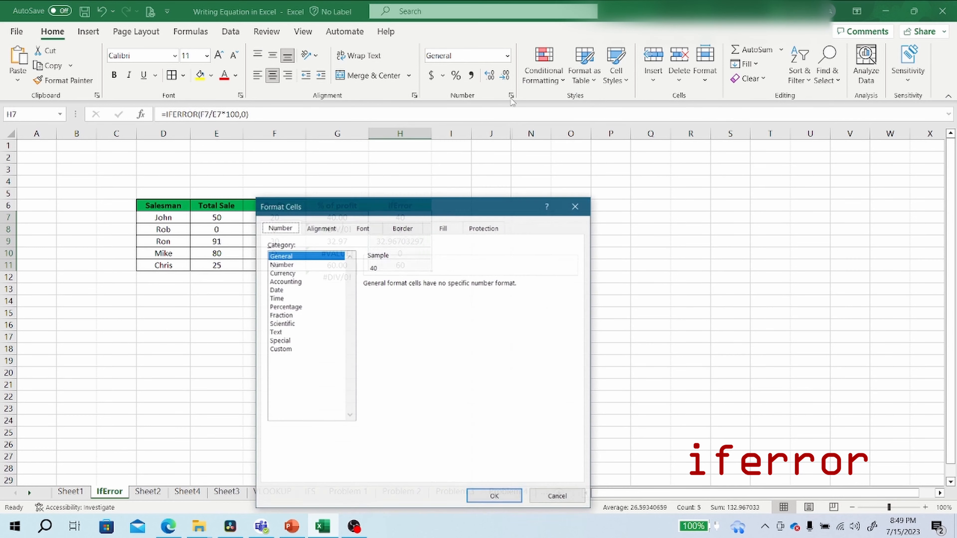
left_click(291, 265)
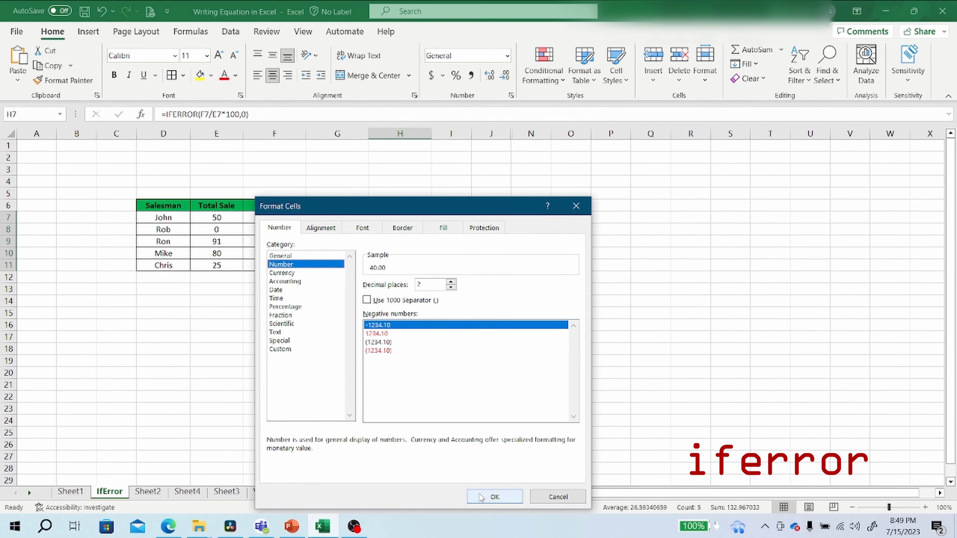
left_click(495, 497)
left_click(411, 291)
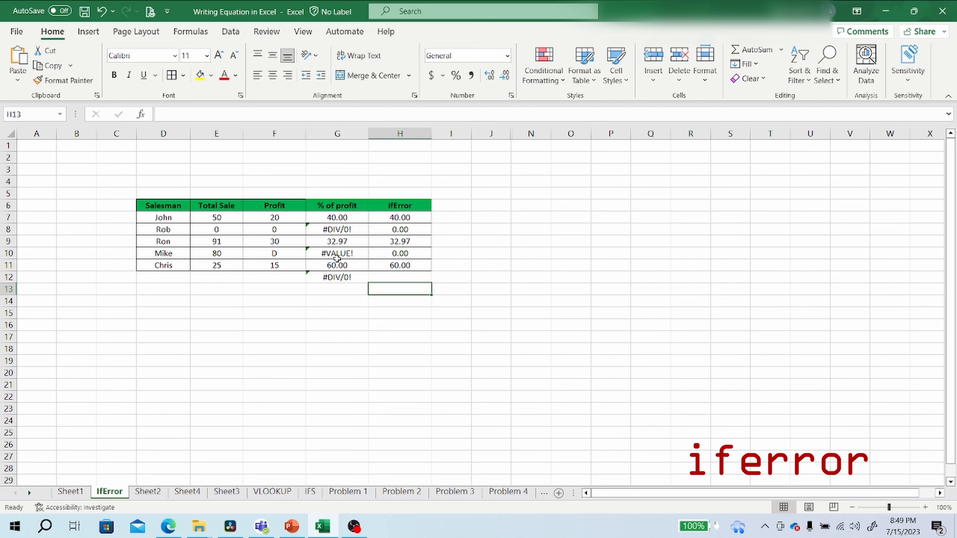
Step: Total the ifError column in H12 with a SUM of H7:H11 and centre the result in the cell
left_click(392, 276)
type("=sum(")
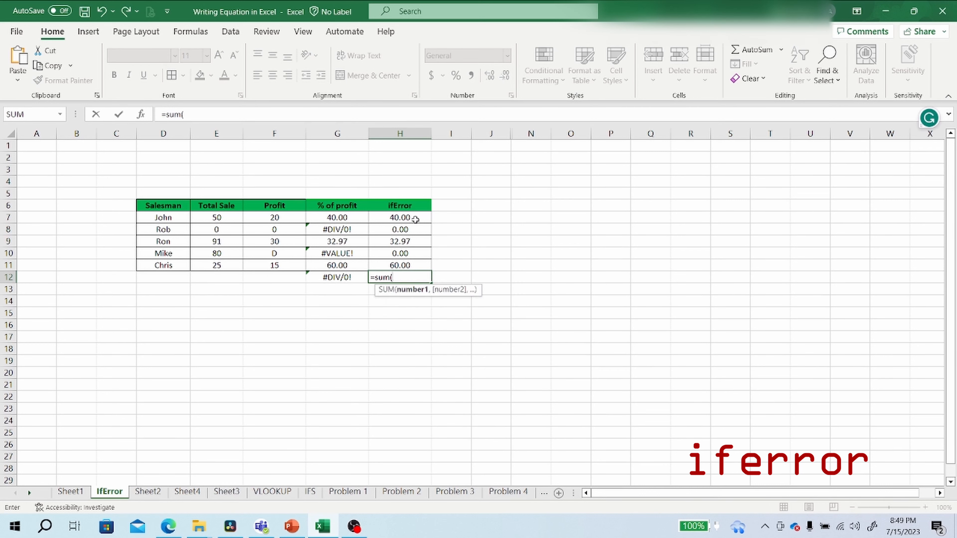
left_click_drag(413, 218, 414, 264)
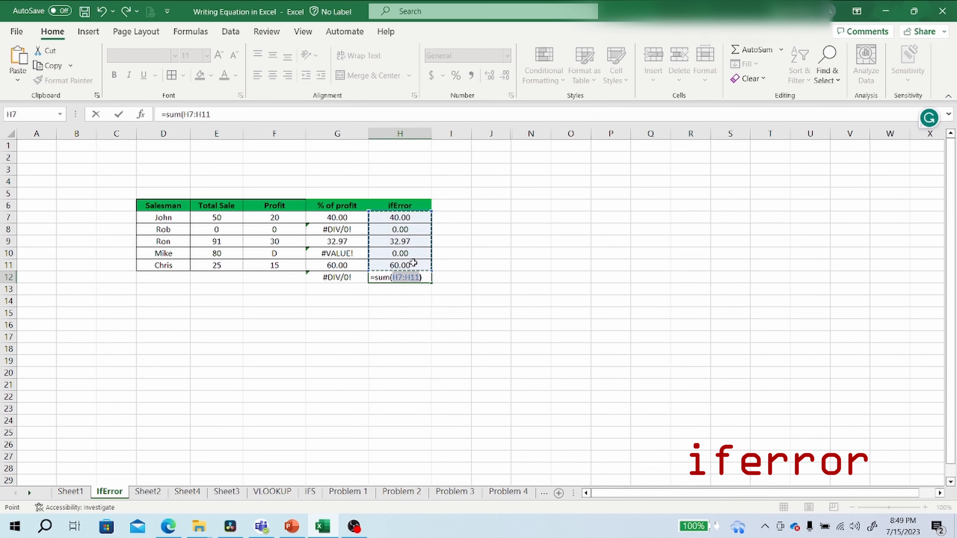
type(")")
key("Return")
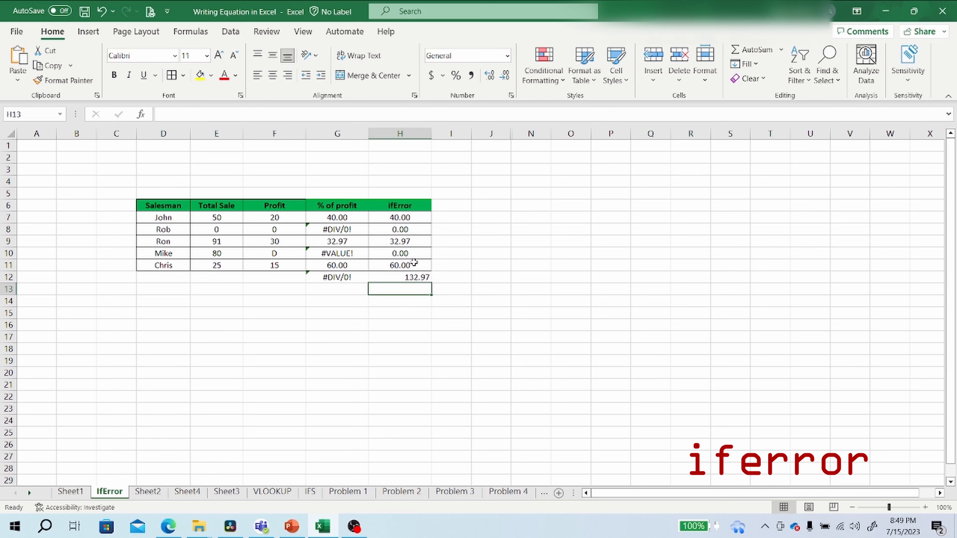
left_click(406, 277)
left_click(273, 75)
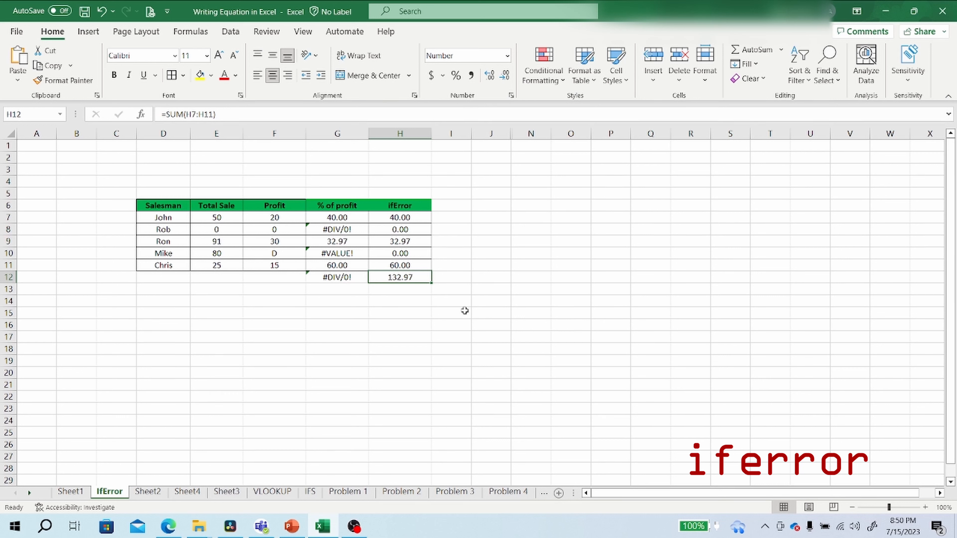
Step: Edit the IFERROR formula in H8 so that it returns "Error" instead of 0 when the calculation fails
double_click(413, 230)
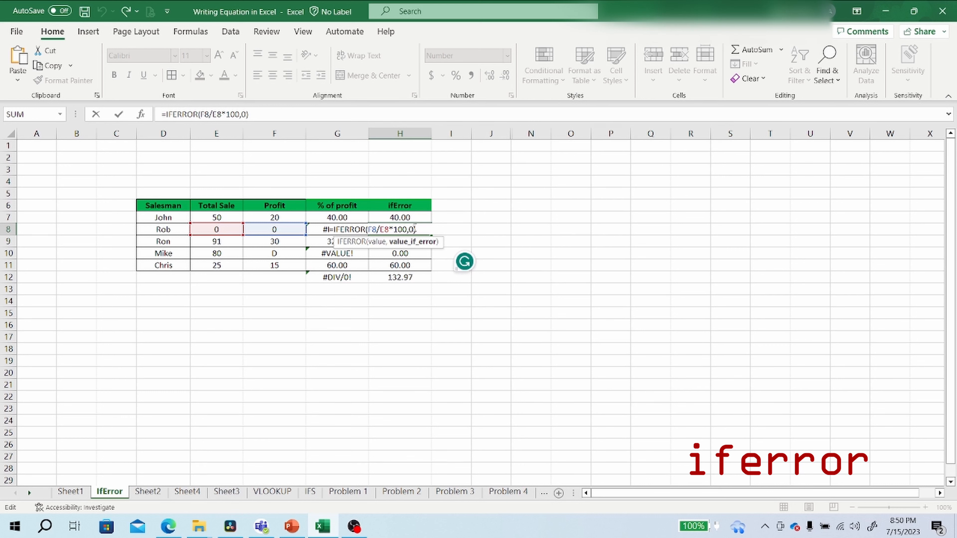
key("BackSpace")
type("\"Erroe")
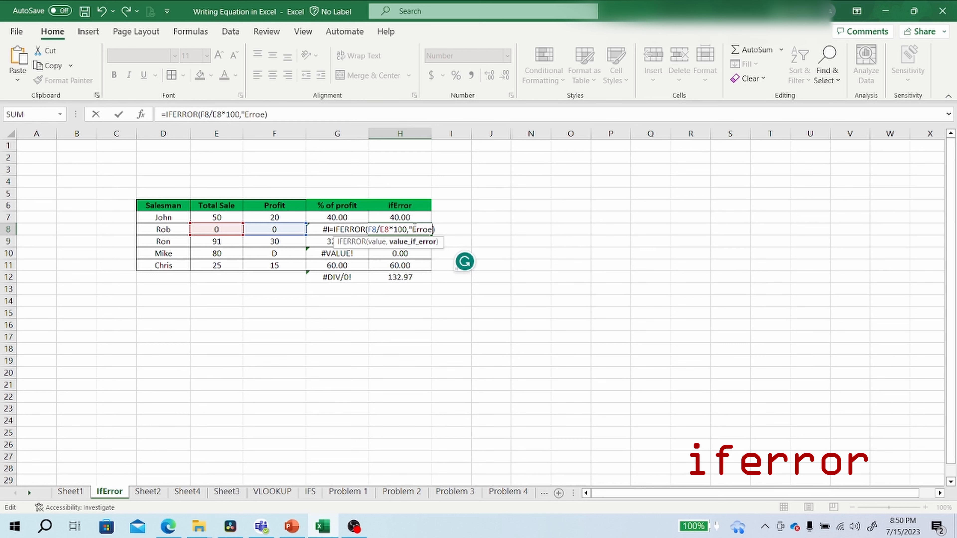
key("BackSpace")
type("r\"")
key("Return")
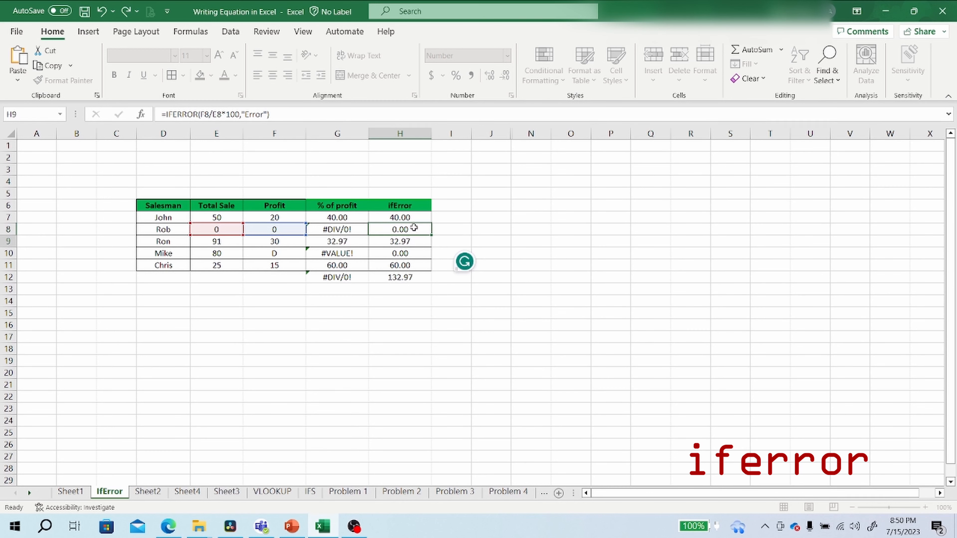
Step: Fill the IFERROR formula that returns "Error" from H8 down through H11
left_click(421, 228)
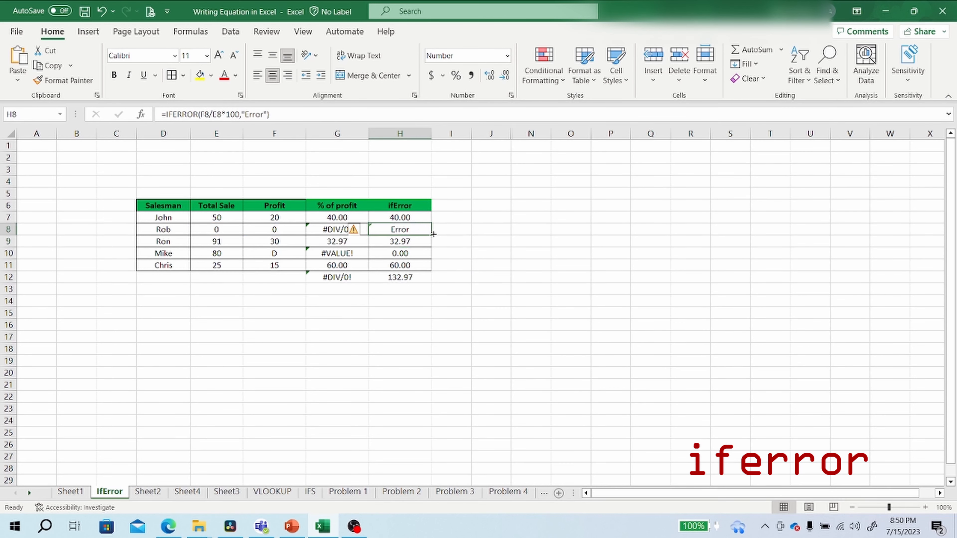
left_click_drag(432, 236, 426, 269)
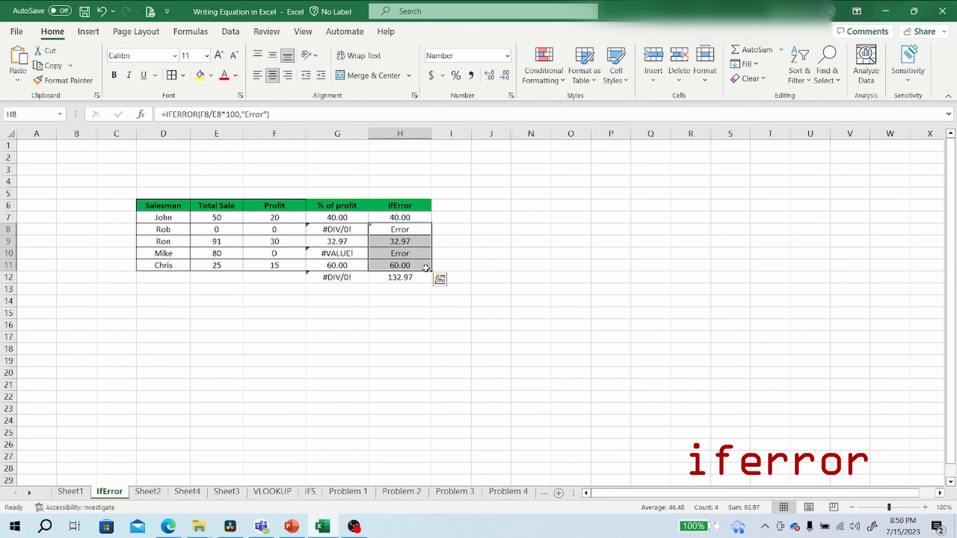
left_click(480, 265)
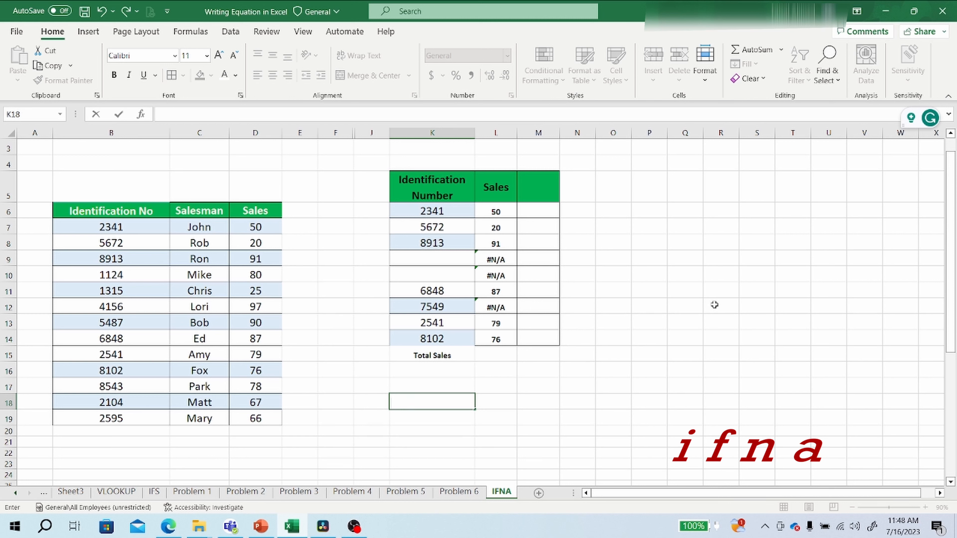
type("=if")
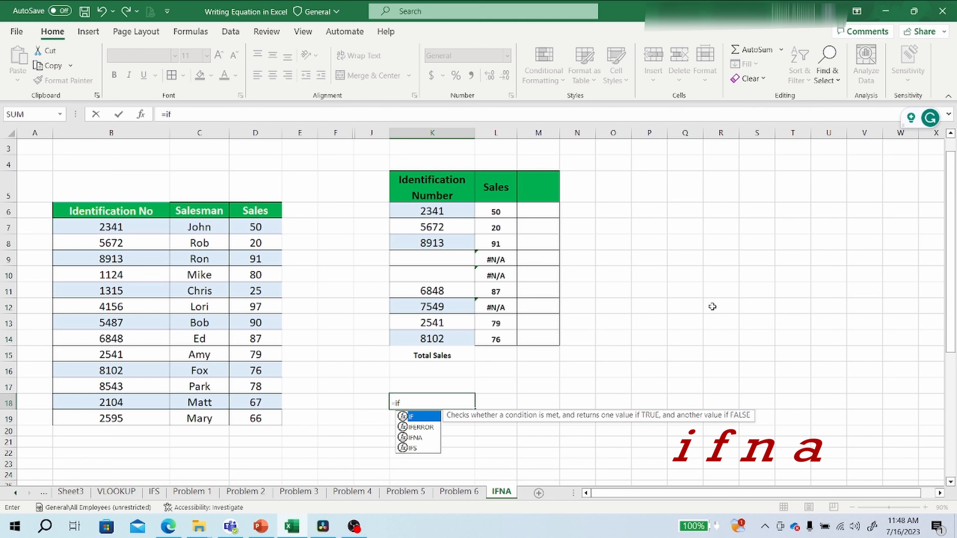
type("na")
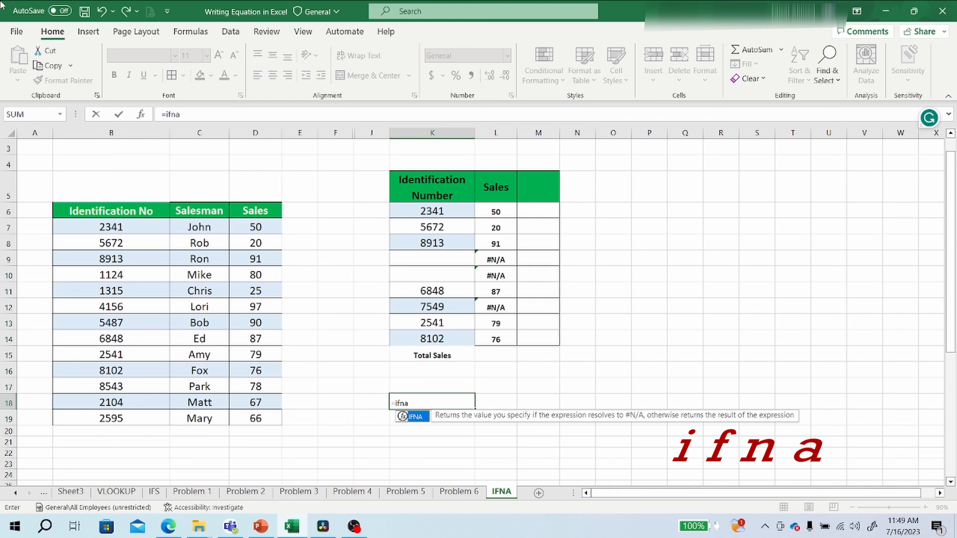
key("BackSpace")
key("BackSpace")
key("BackSpace")
key("BackSpace")
key("BackSpace")
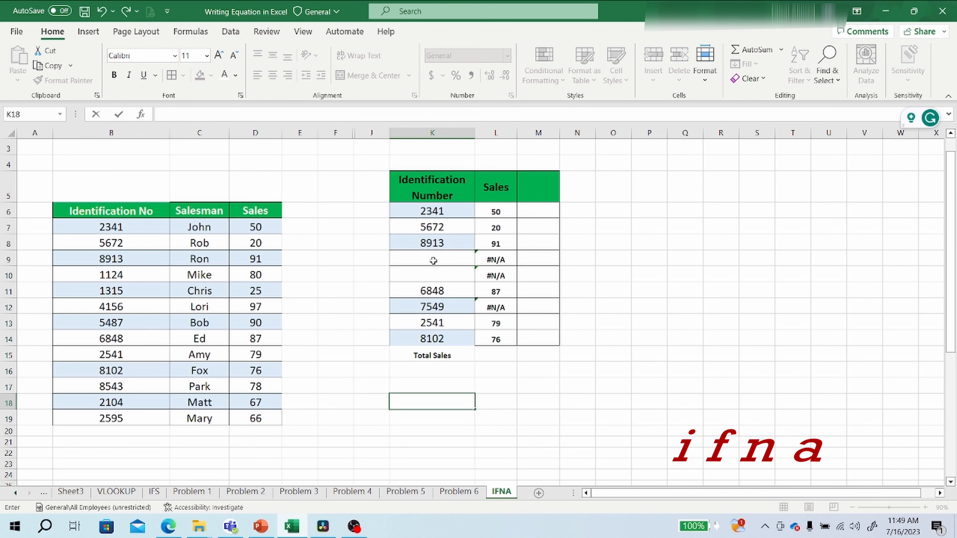
Step: Review the identification and Sales columns of the source table, the lookup numbers in column K and the VLOOKUP formula in column L
left_click(120, 132)
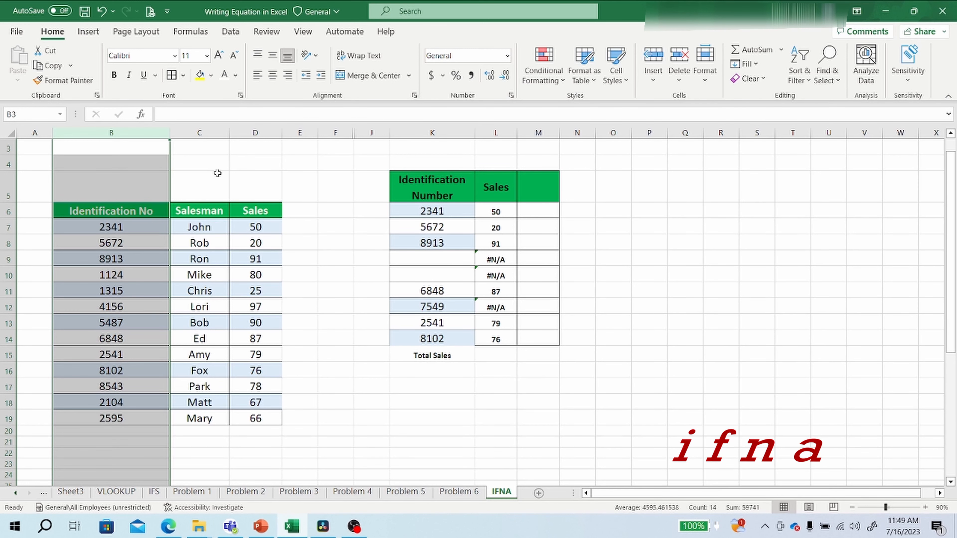
left_click(255, 133)
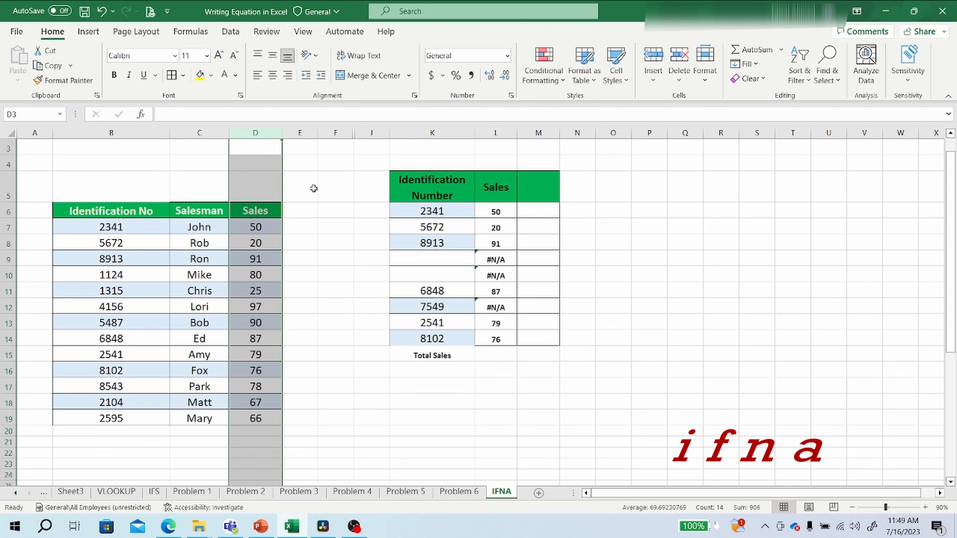
left_click(464, 133)
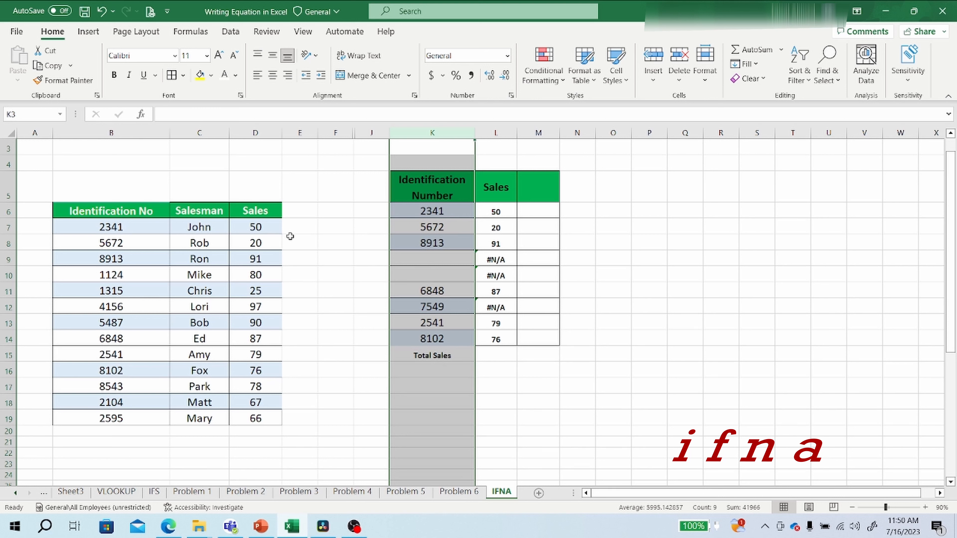
left_click(505, 218)
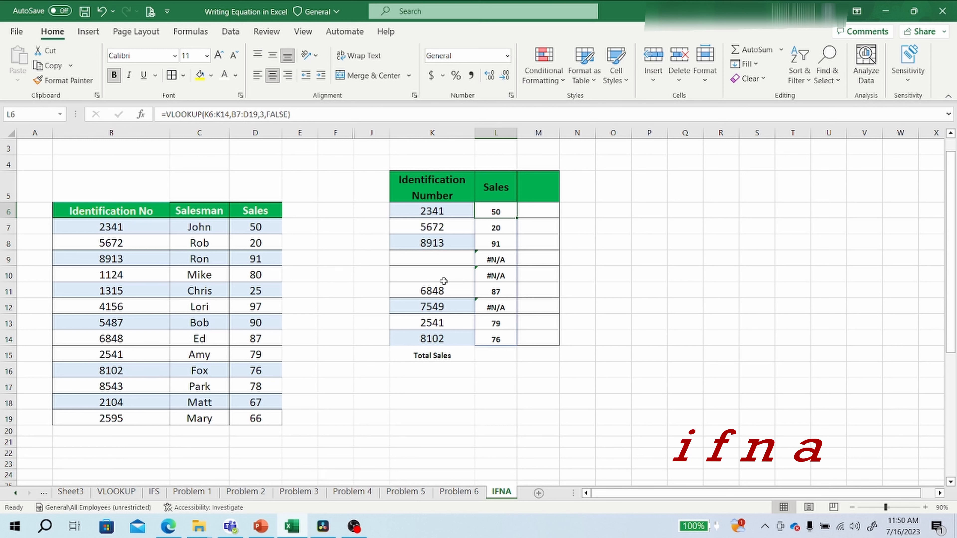
left_click(504, 263)
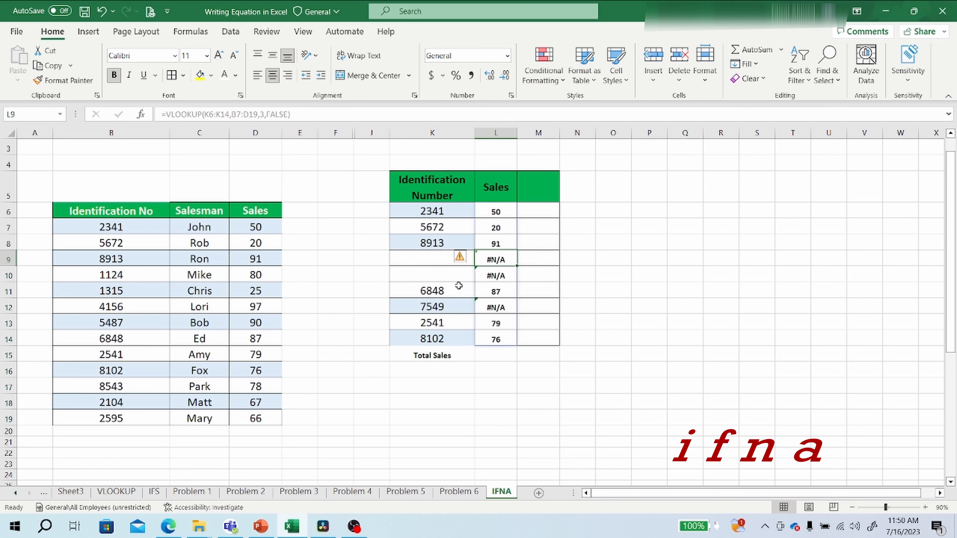
left_click(430, 263)
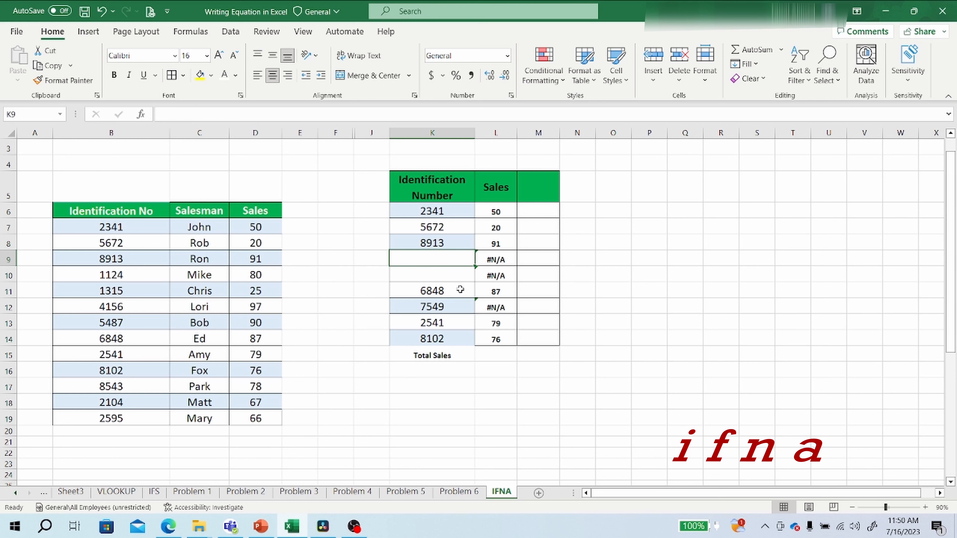
Step: Replace the identification number in K11 with one missing from the source table and check its lookup result in L11
left_click(452, 290)
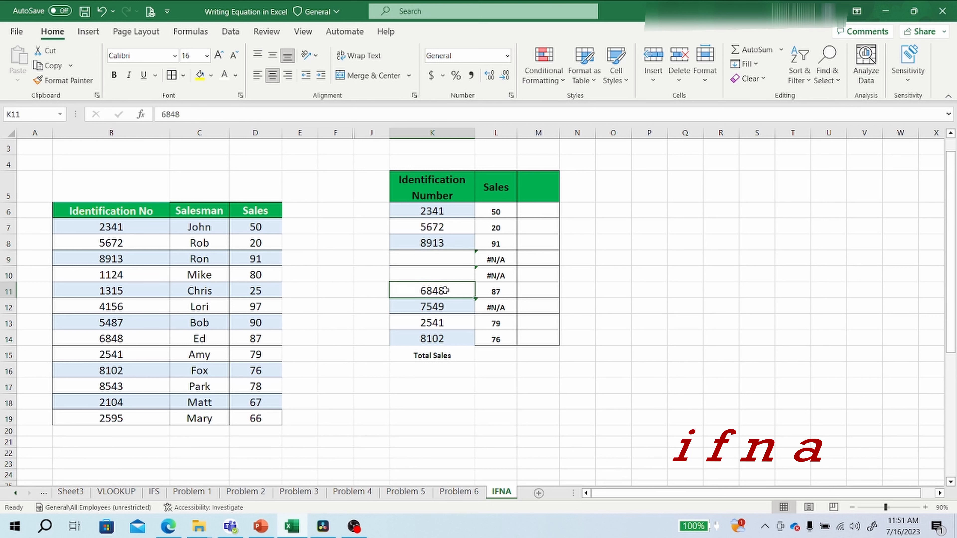
type("9000")
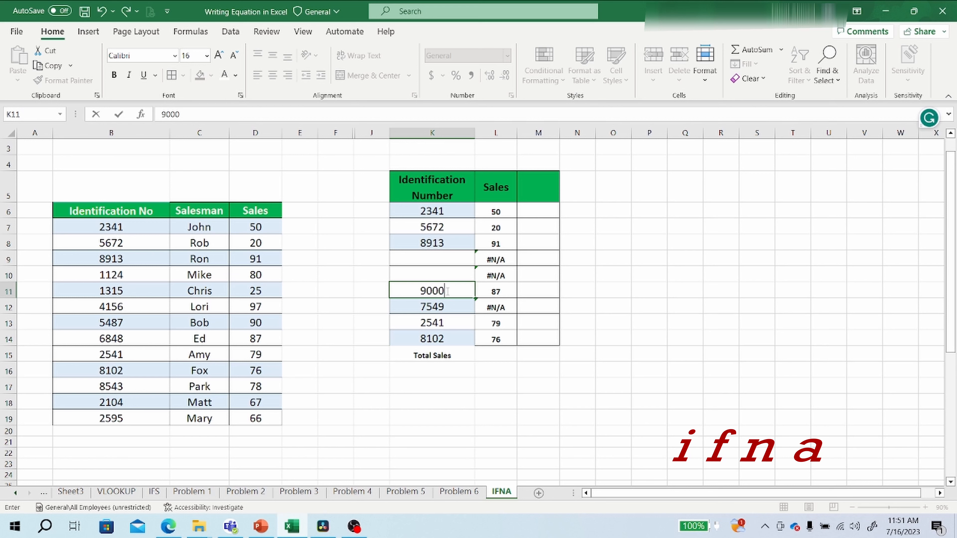
key("Return")
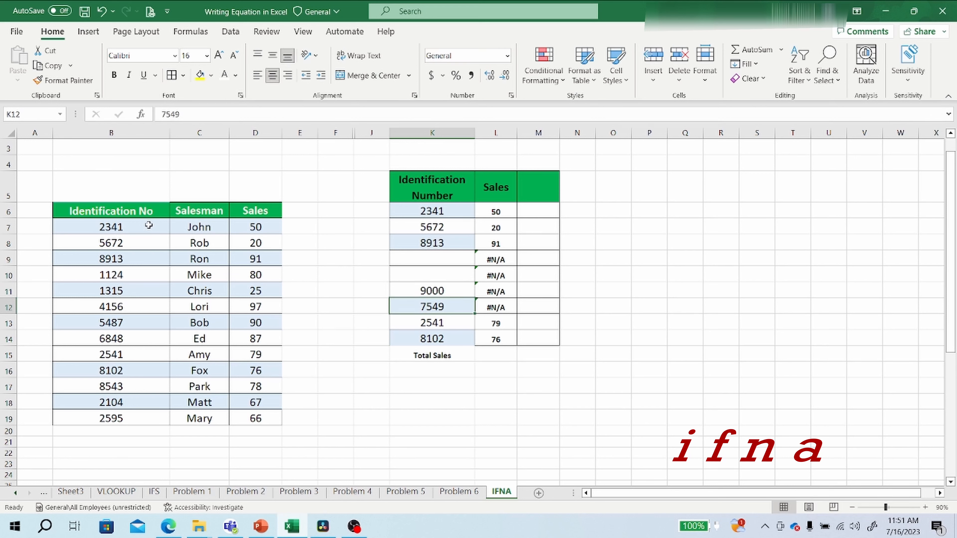
left_click(509, 291)
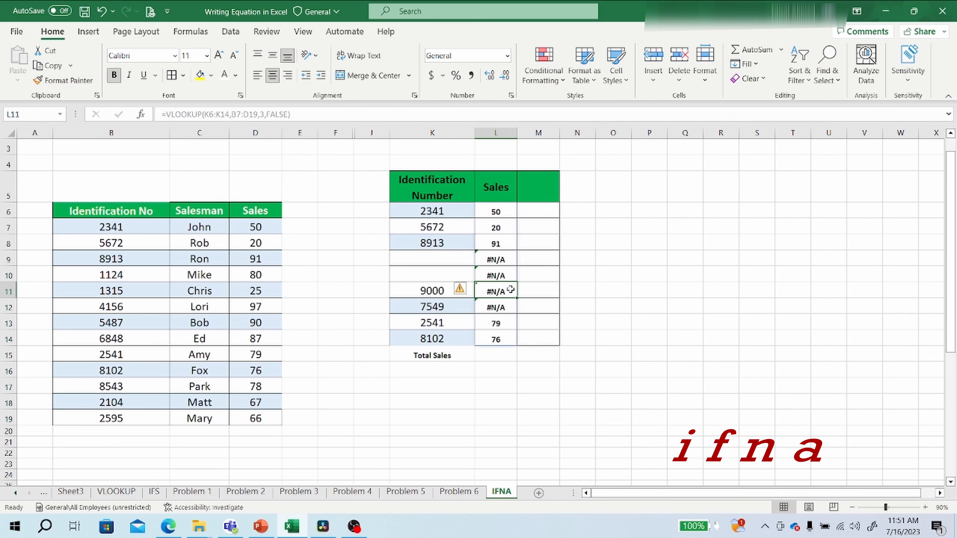
left_click(427, 297)
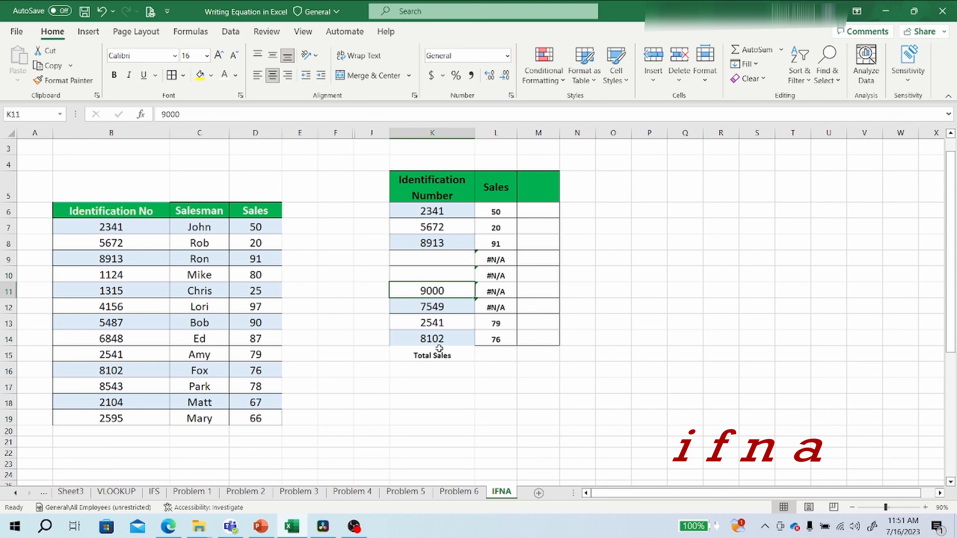
Step: Total the looked-up sales in L15 with =SUM(L6#), covering L6 through L14
left_click(488, 355)
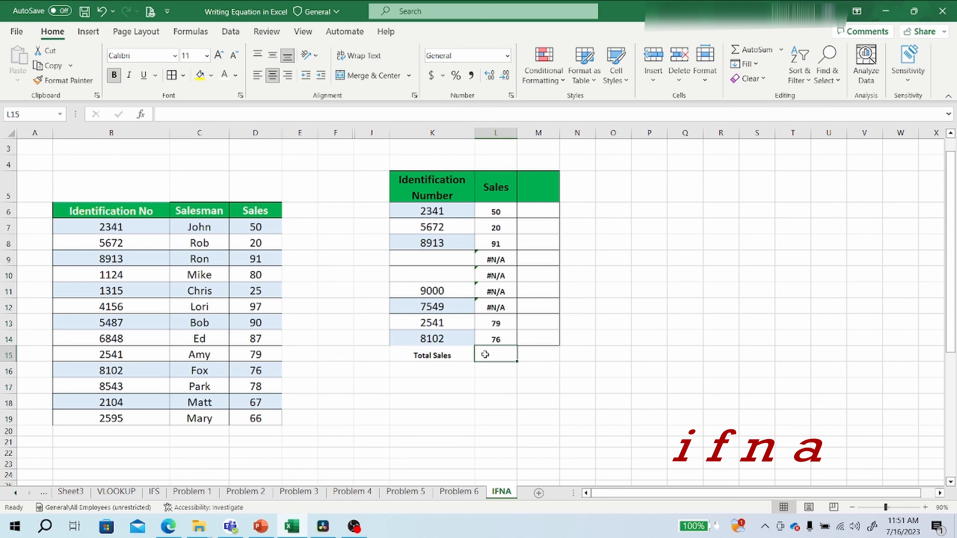
type("=")
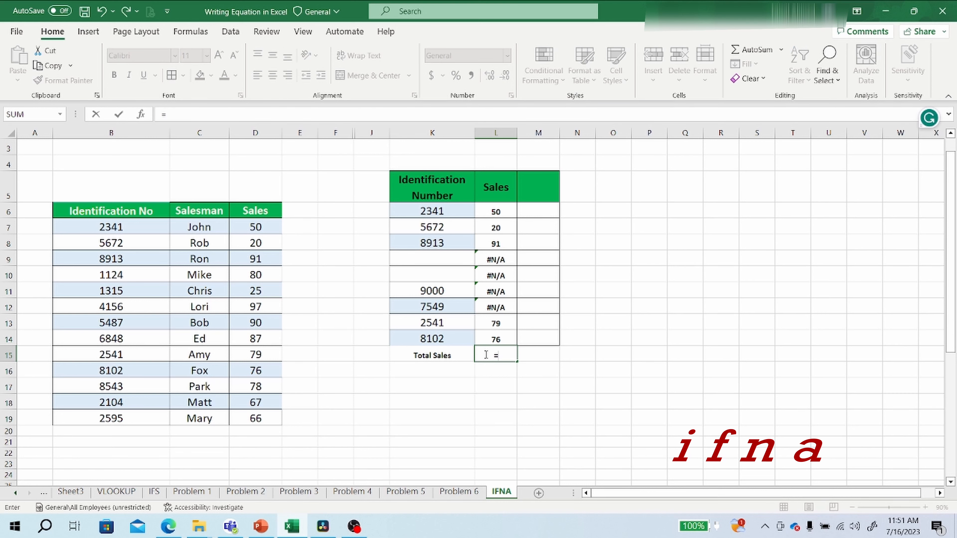
type("sum")
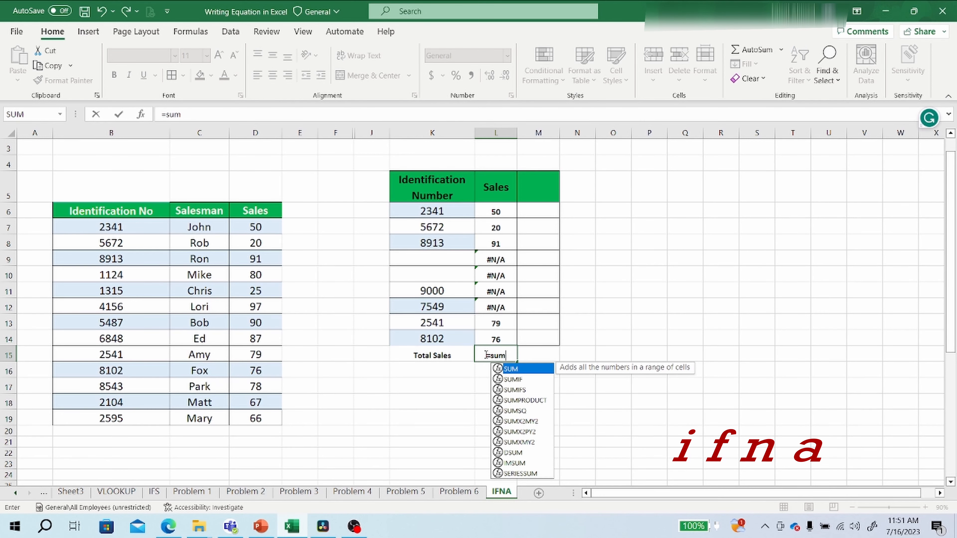
type("(")
left_click_drag(501, 217, 481, 336)
type(")")
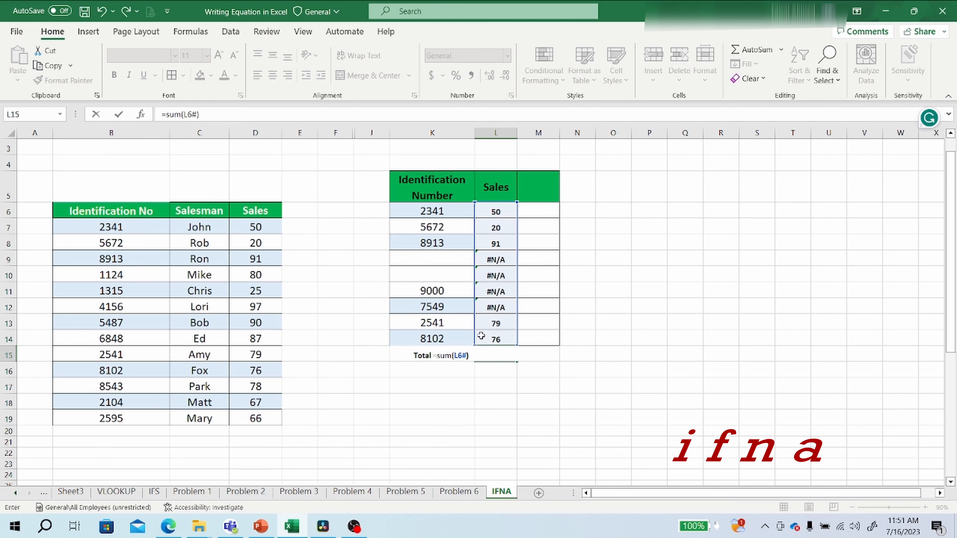
key("Return")
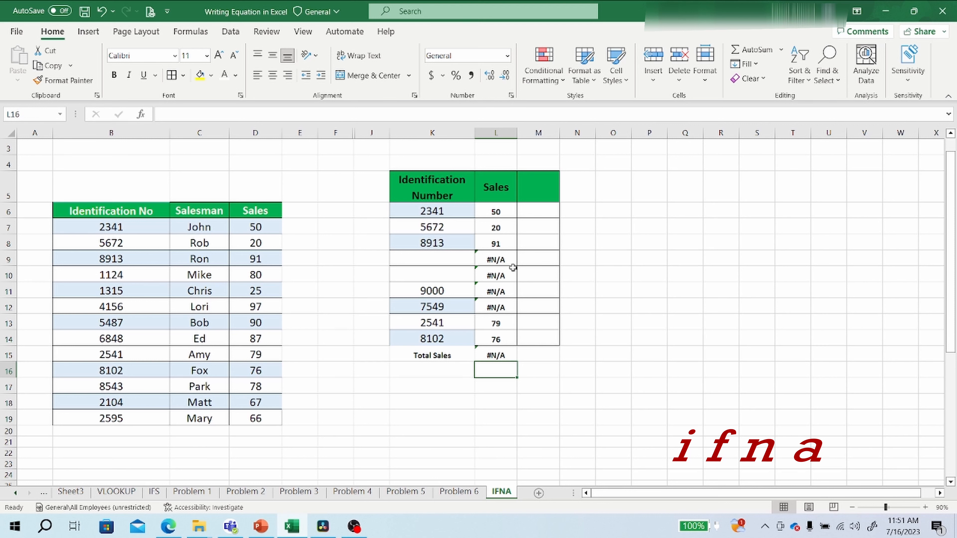
Step: Wrap the lookup in L6 with IFNA as =IFNA(VLOOKUP(K6:K14,B7:D19,3,FALSE),0) so that missing matches return 0
left_click(496, 212)
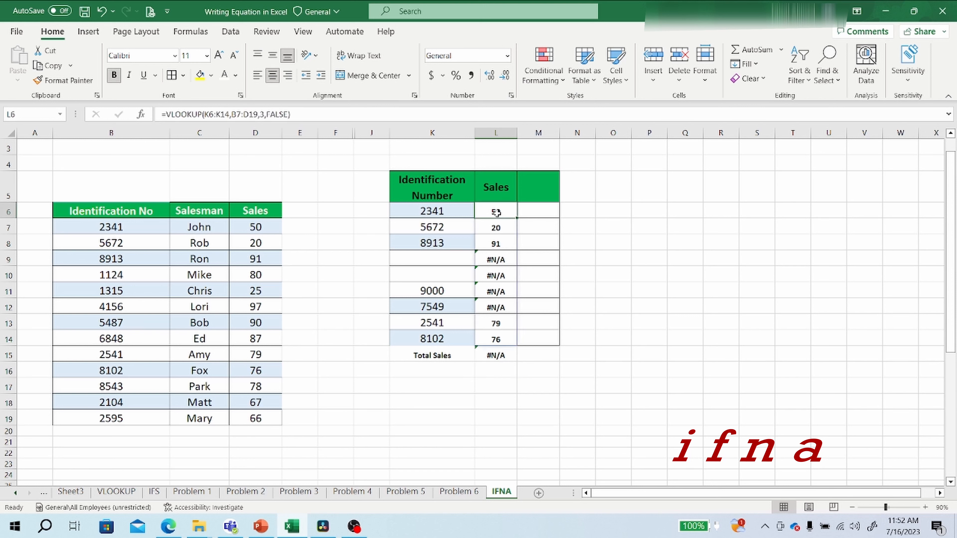
left_click_drag(297, 114, 169, 114)
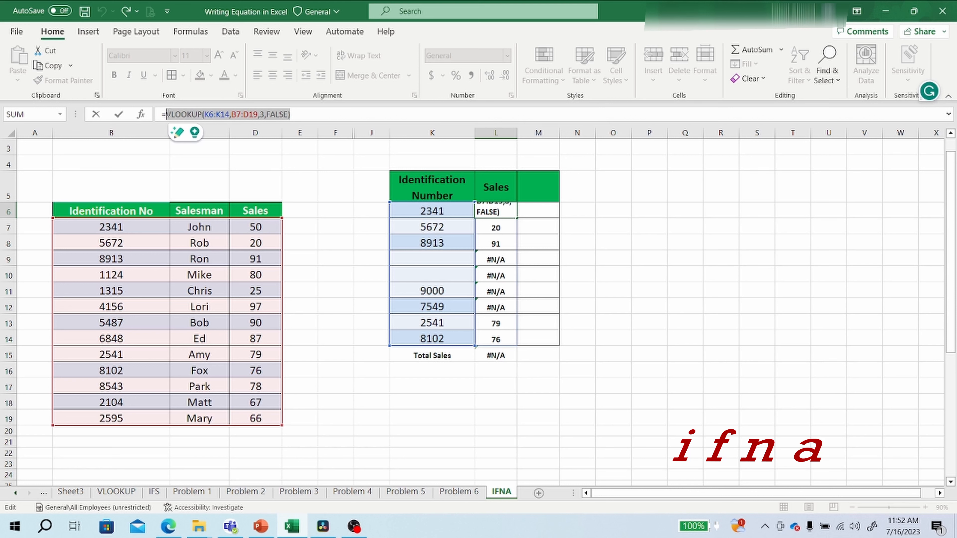
key("BackSpace")
type("ifn")
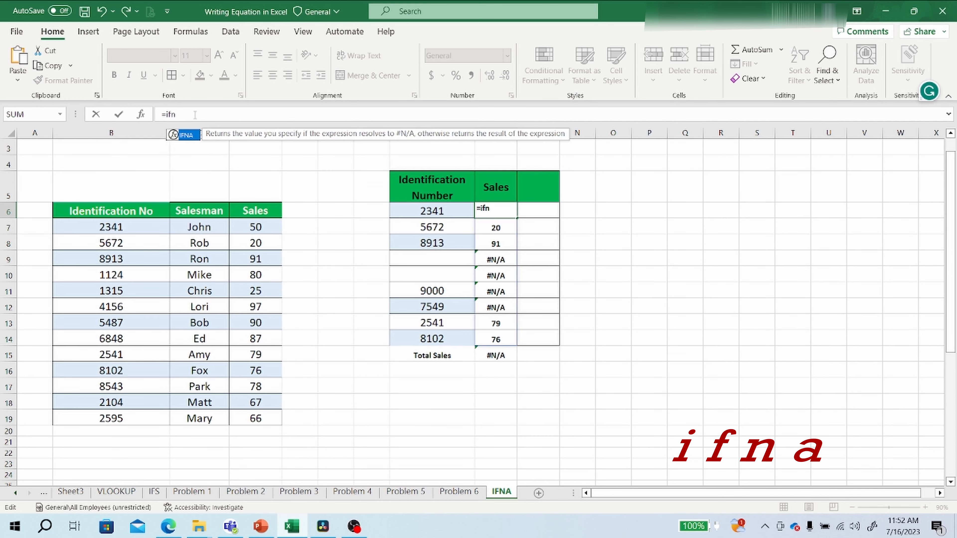
type("a(")
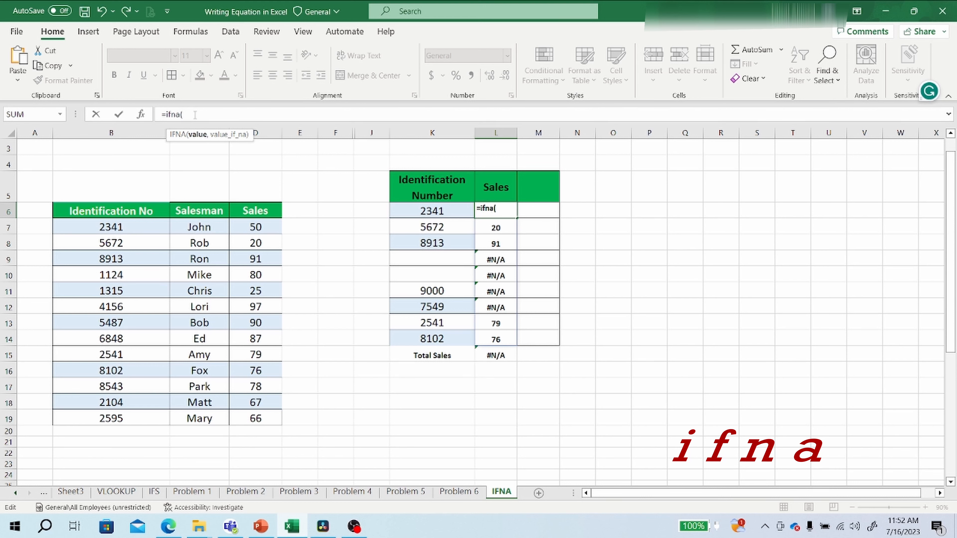
type("VLOOKUP(K6:K14,B7:D19,3,FALSE)")
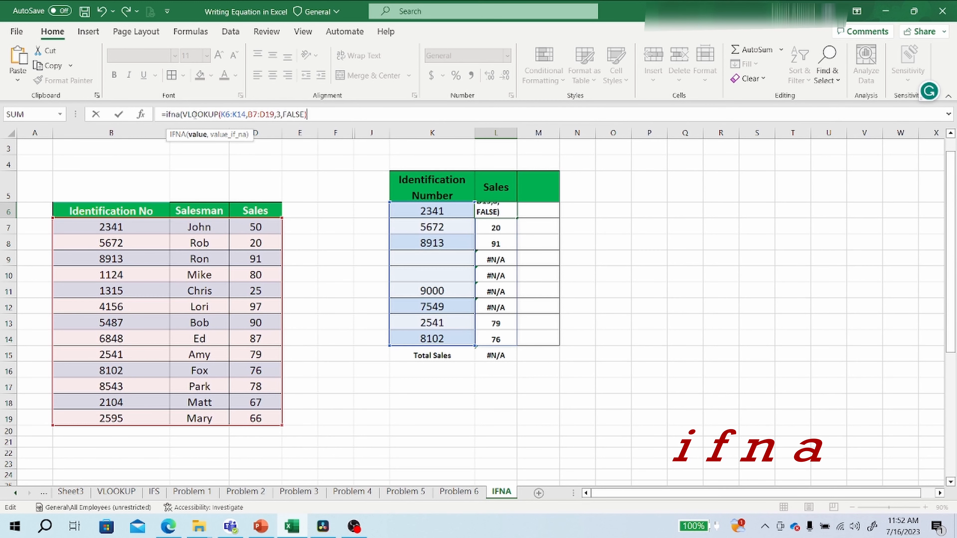
type(",0)")
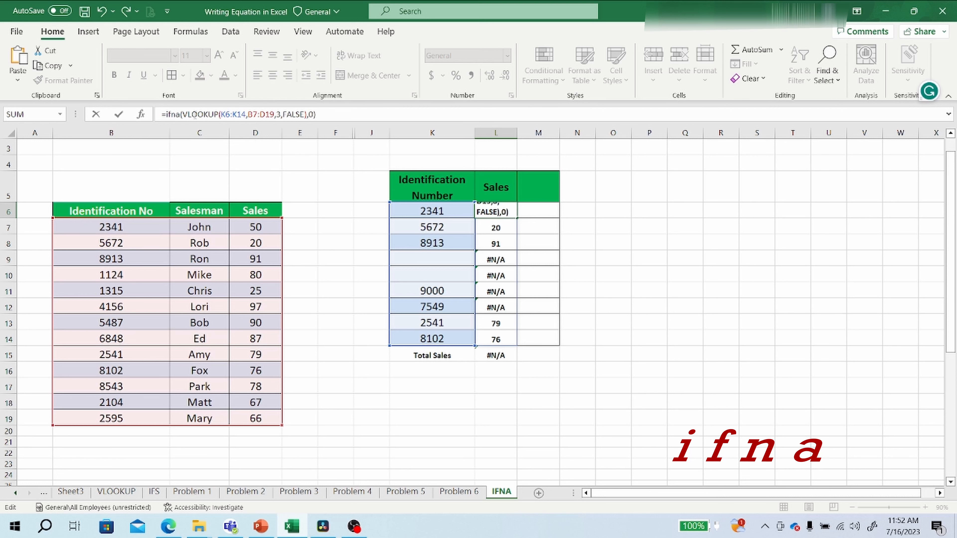
key("Return")
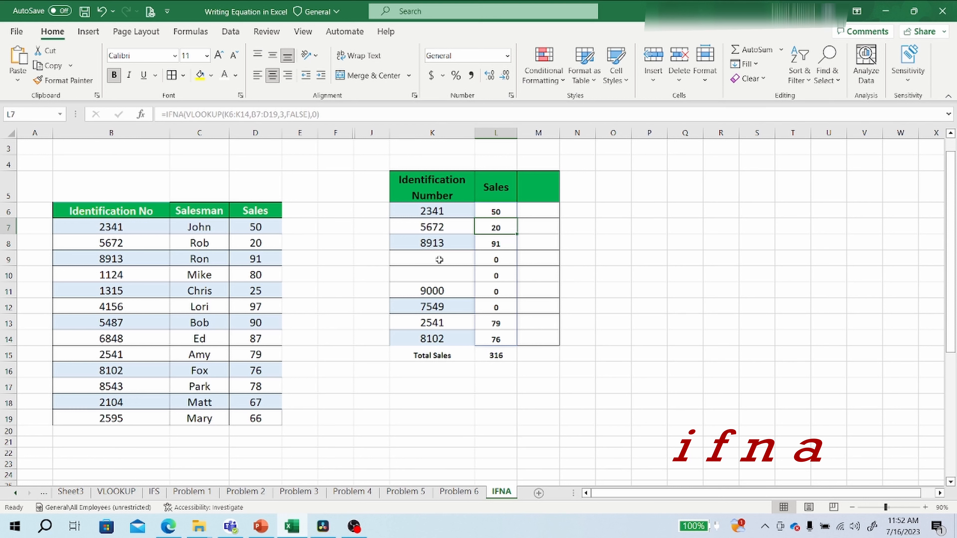
Step: Copy the identification number in B11 into the blank lookup cell K9
left_click(105, 292)
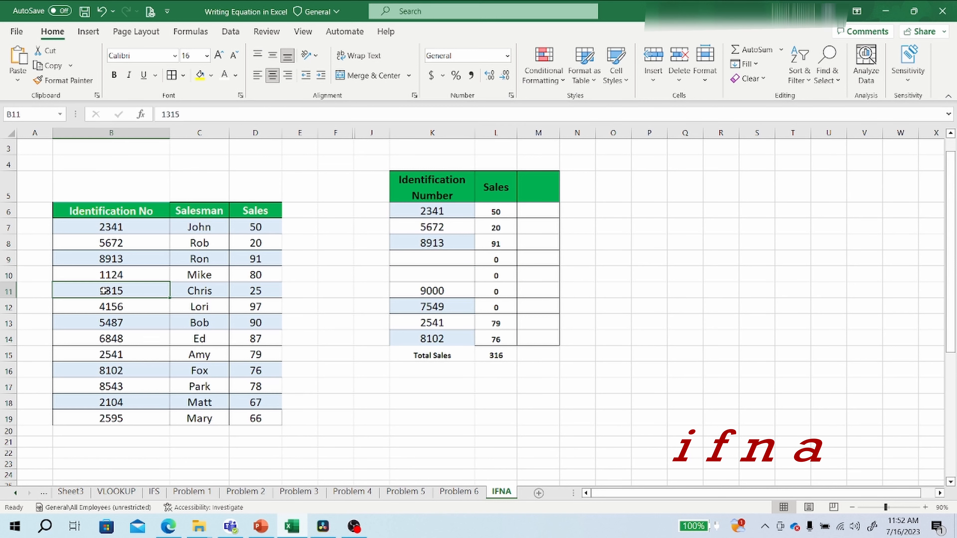
right_click(105, 293)
left_click(135, 162)
left_click(434, 258)
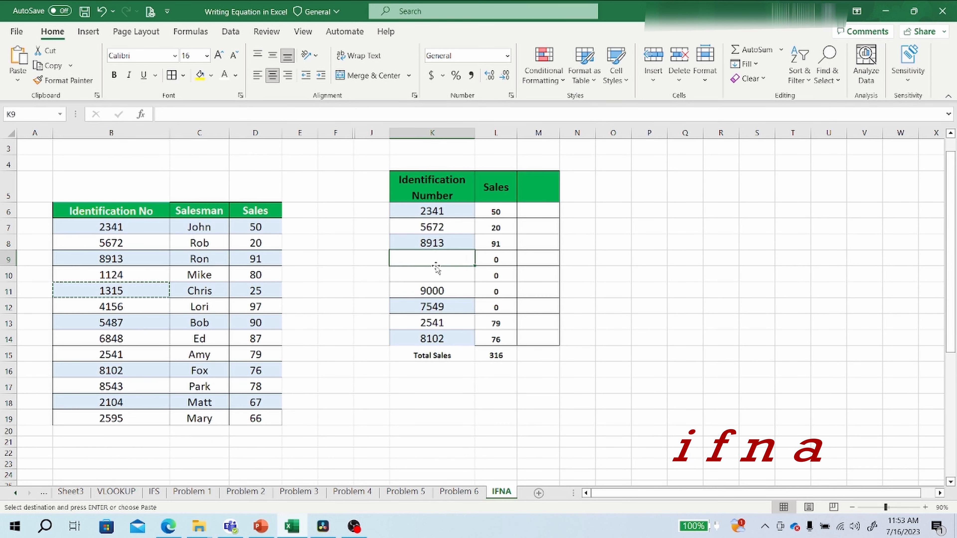
key("ctrl+v")
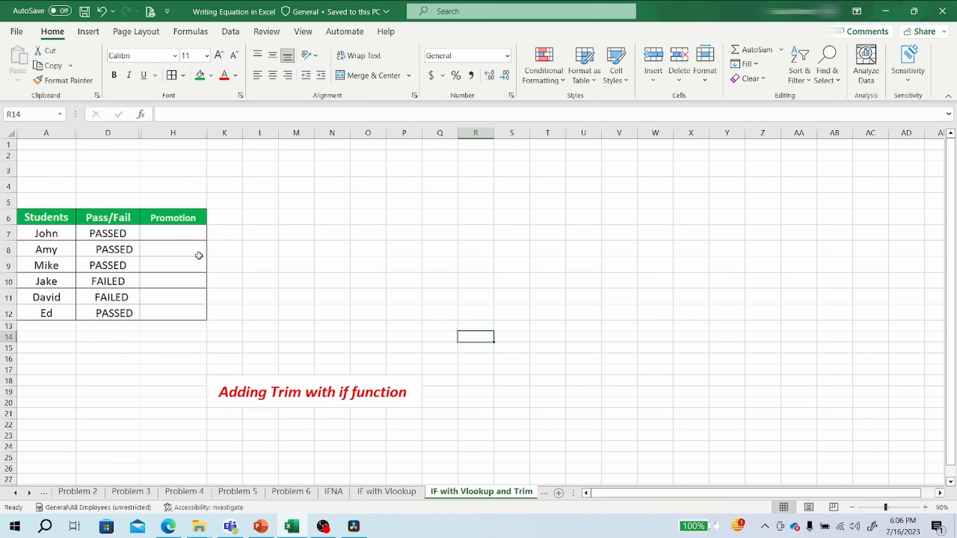
Step: Enter the promotion formula =IF(D7="PASSED","PROMOTED","NOT PROMTED") in H7
left_click(183, 235)
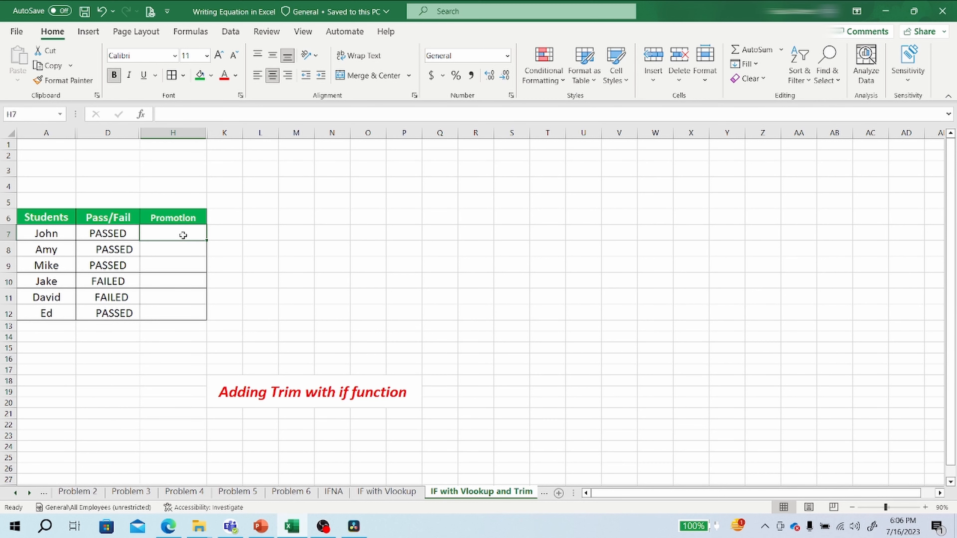
type("=if")
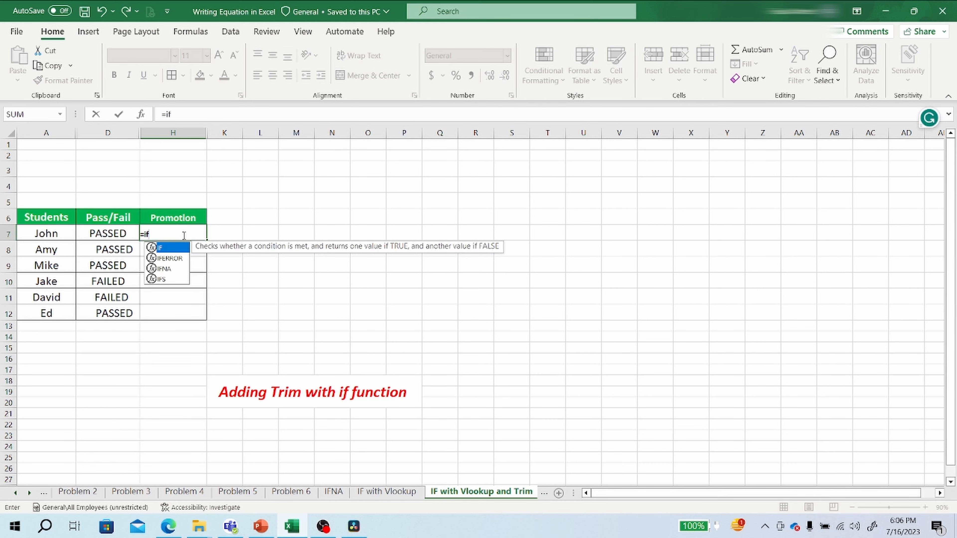
type("(")
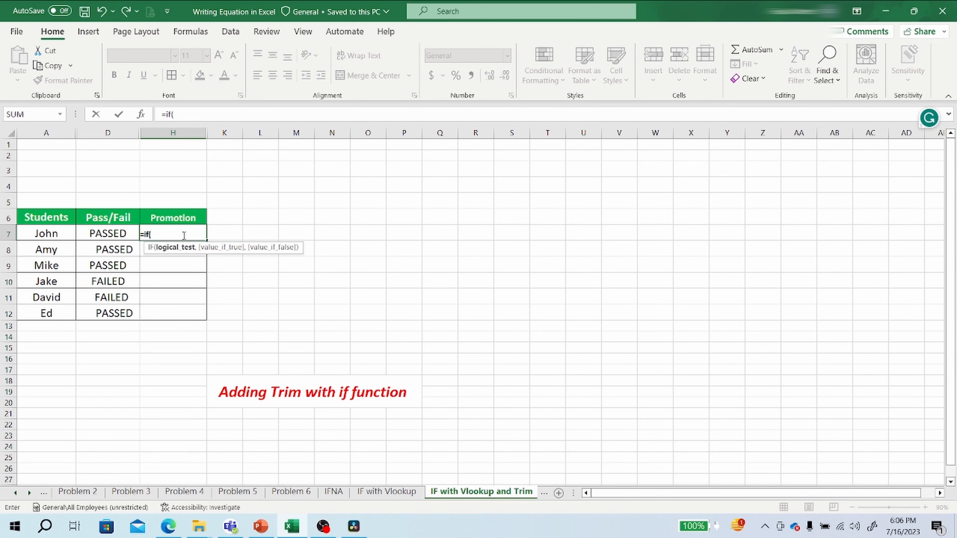
left_click(117, 233)
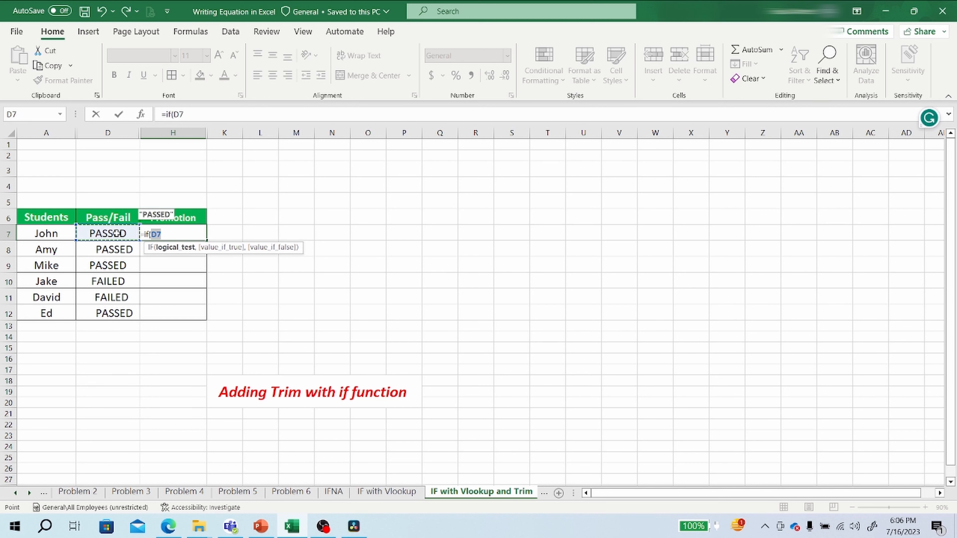
type("=")
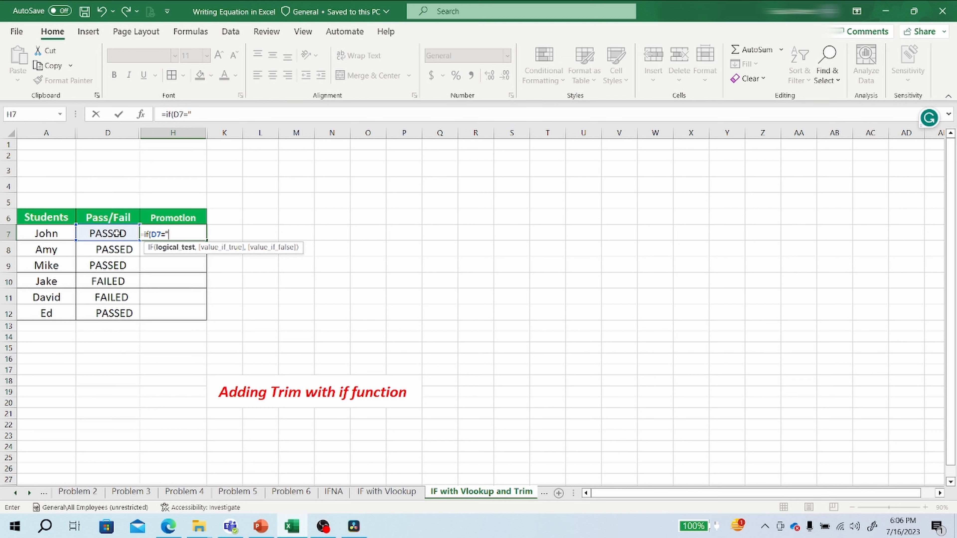
type("\"PASSED\",")
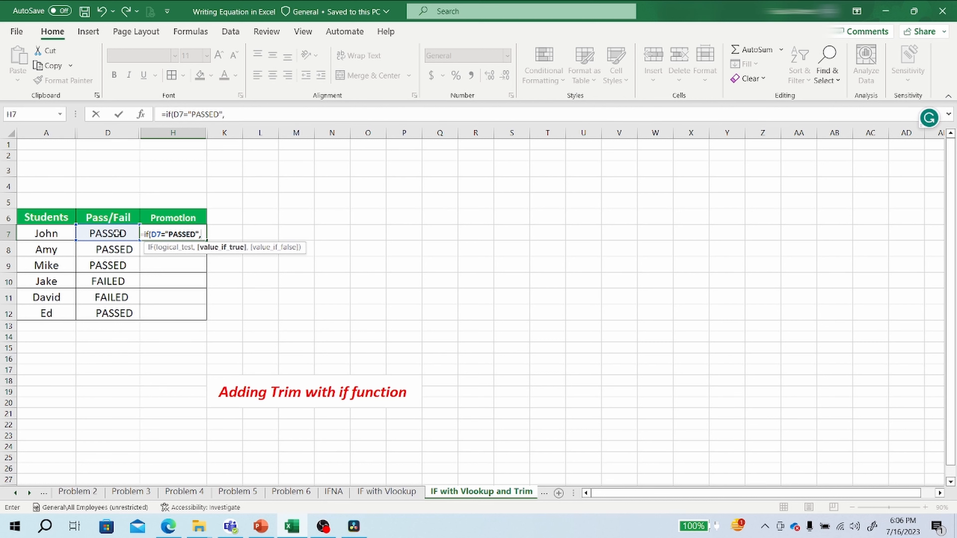
type("\"P")
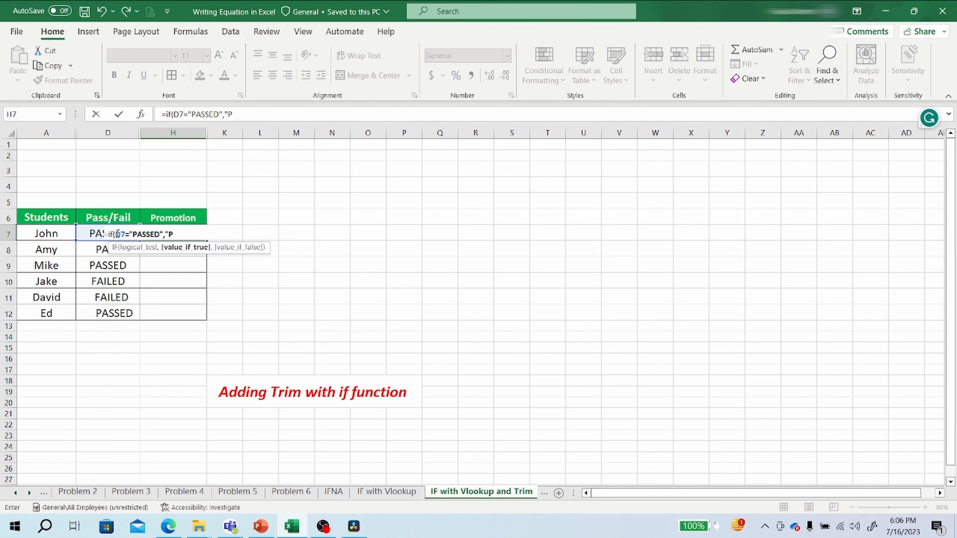
type("ROMOTED")
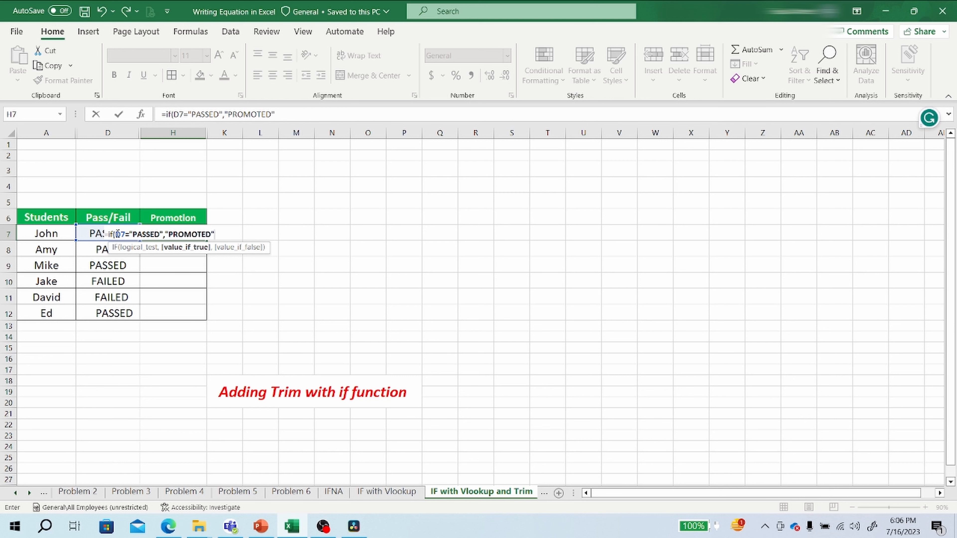
type("\",N")
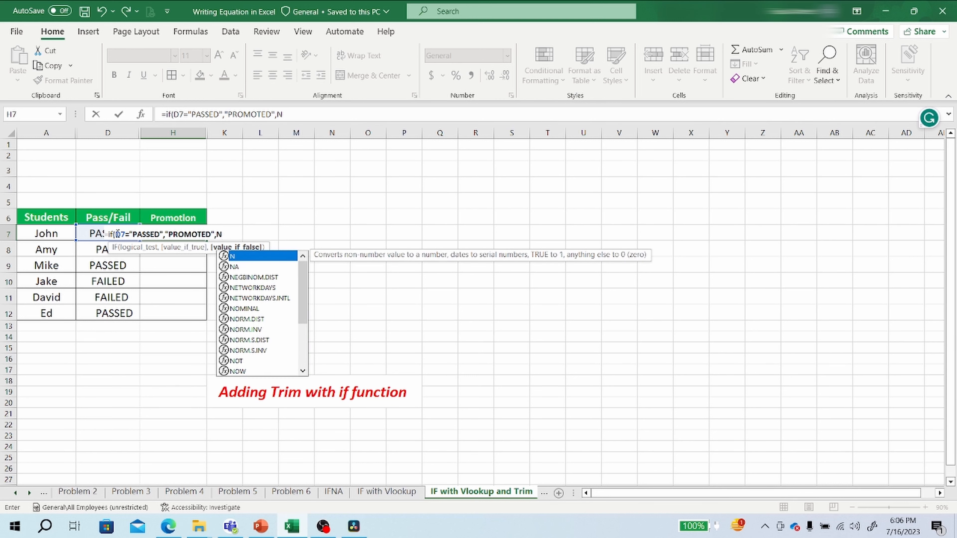
key("BackSpace")
type("\"NOT")
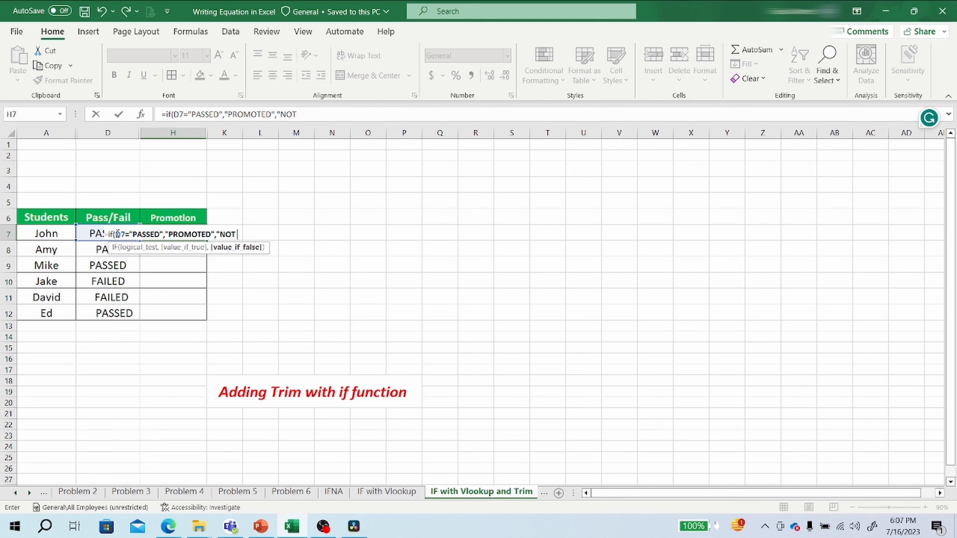
type(" A")
key("BackSpace")
type("PROM")
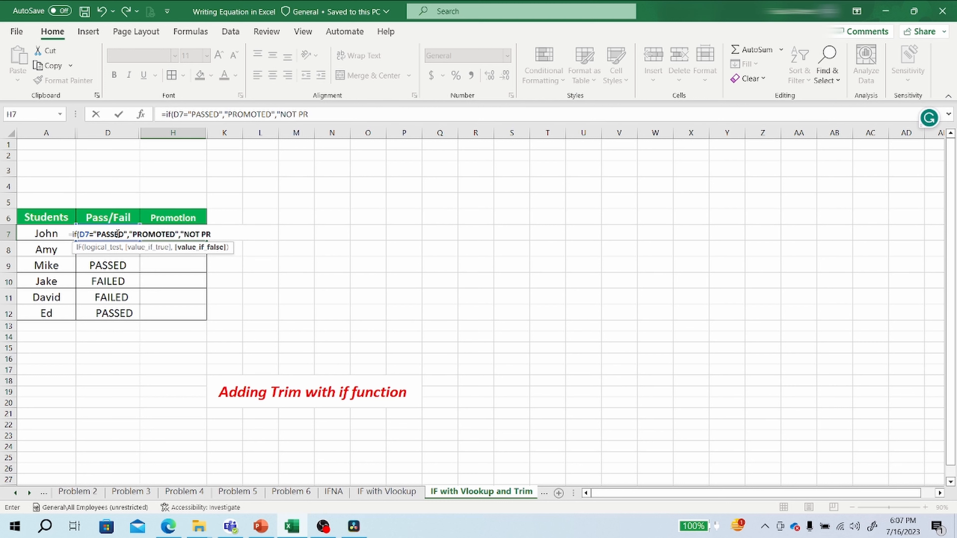
type("TED\")")
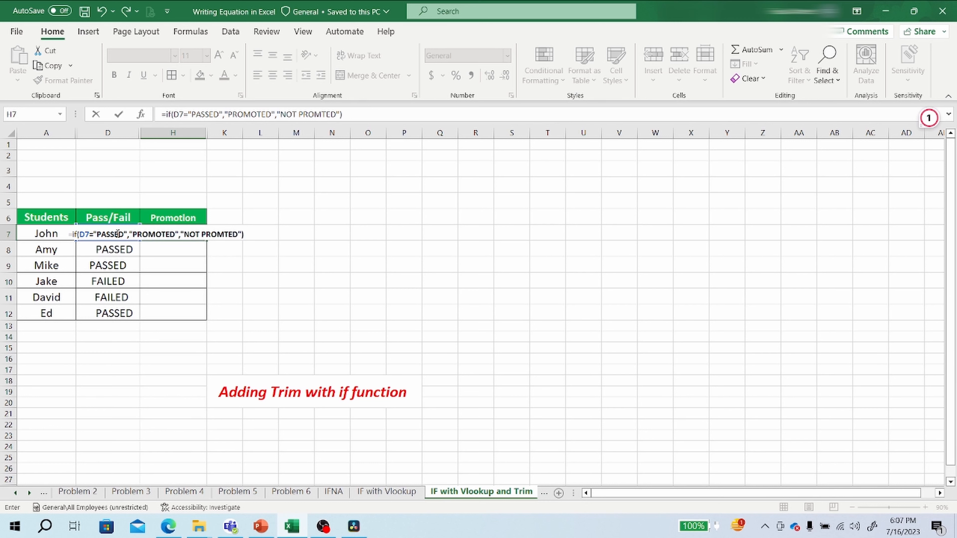
key("Return")
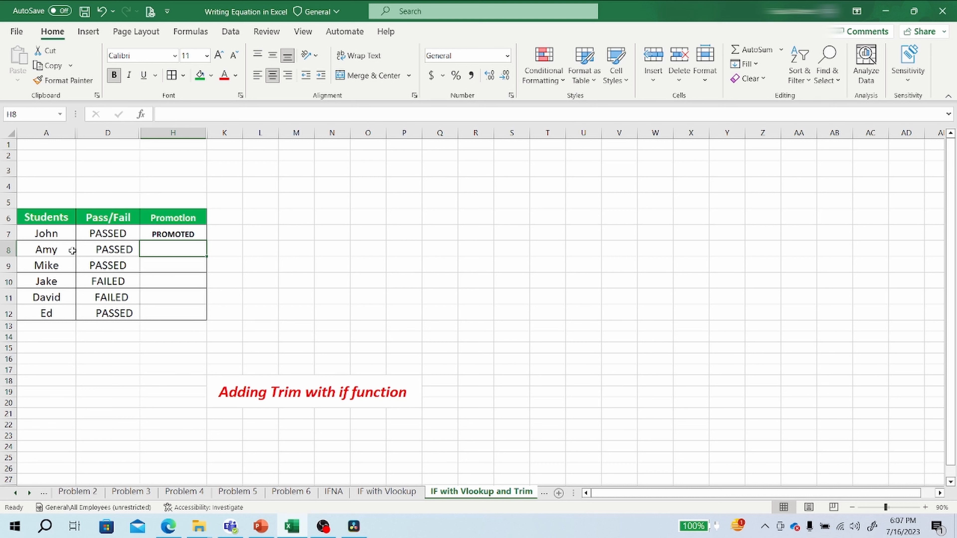
Step: Fill the untrimmed promotion formula from H7 down through H12
left_click(189, 234)
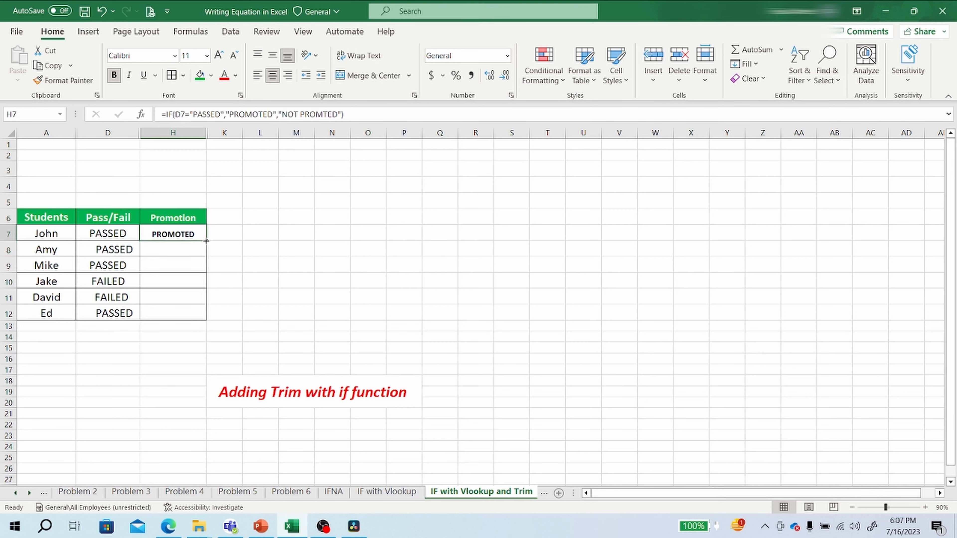
left_click_drag(206, 241, 199, 313)
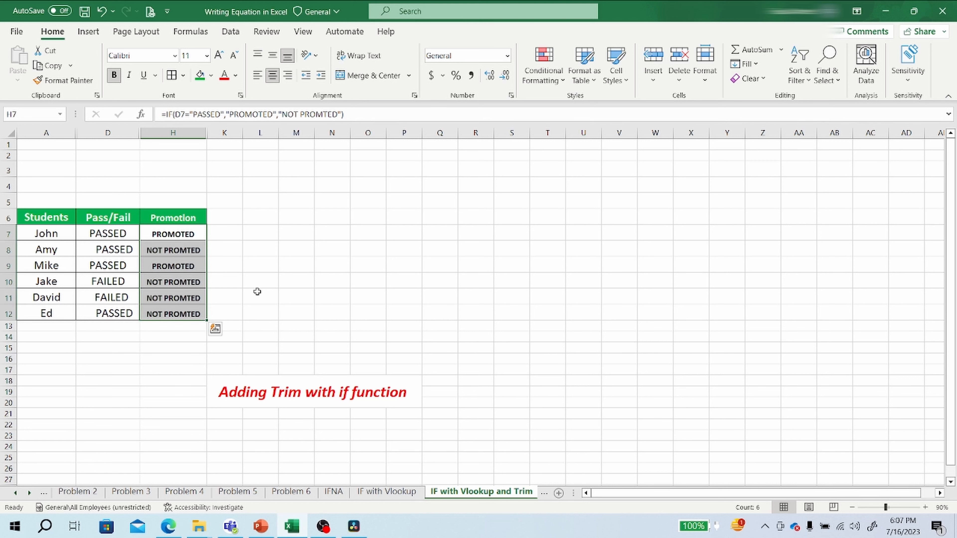
left_click(262, 298)
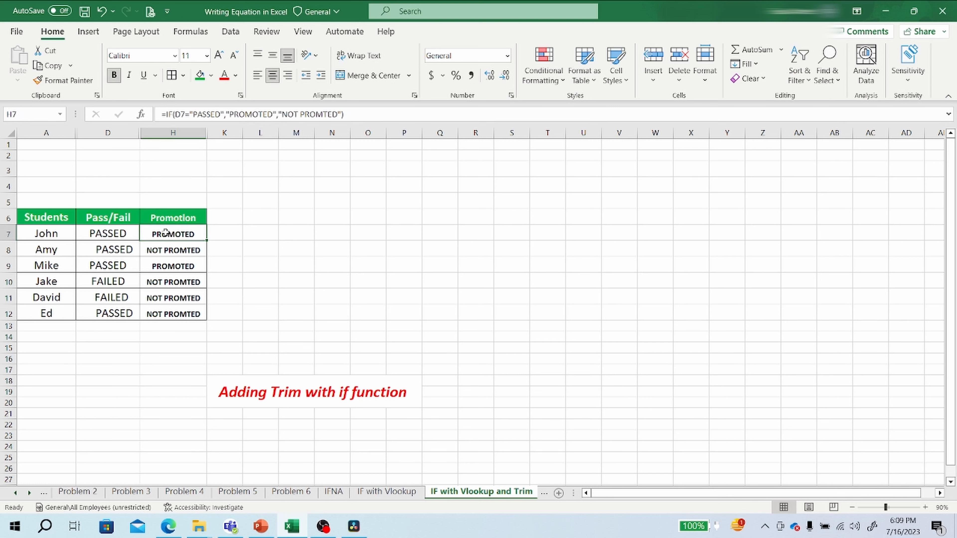
Step: Wrap D7 with TRIM in the H7 formula as =IF(TRIM(D7)="PASSED","PROMOTED","NOT PROMTED") and fill it down through H12
double_click(164, 231)
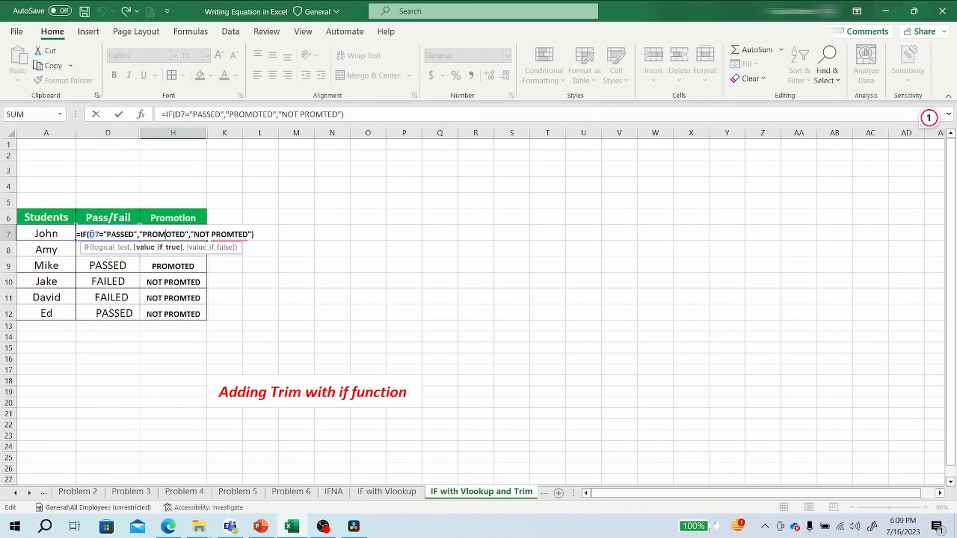
left_click(103, 234)
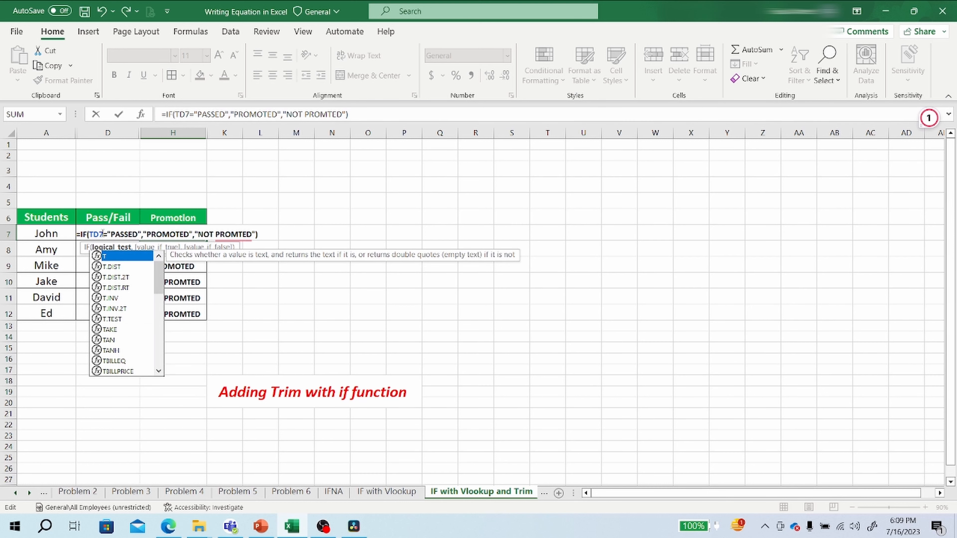
type("T")
type("rim")
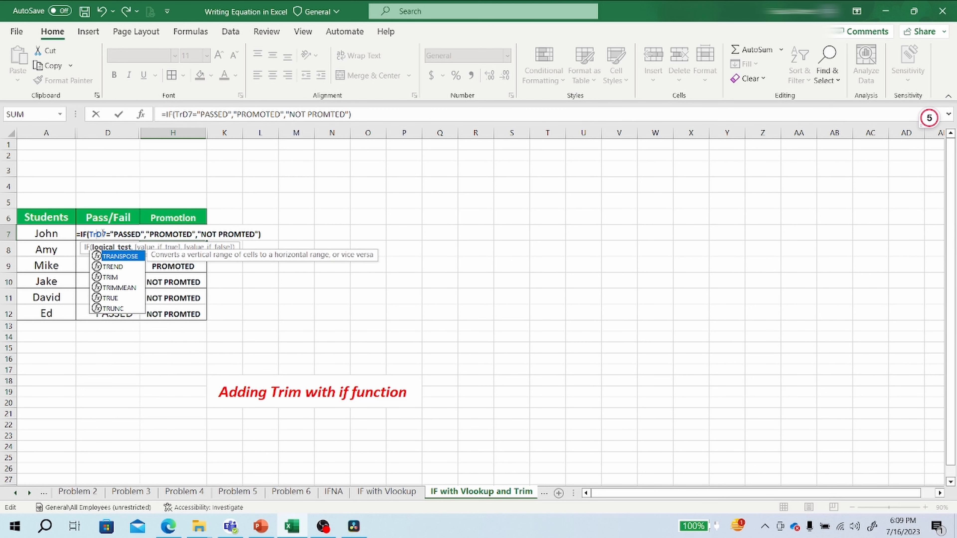
type("(")
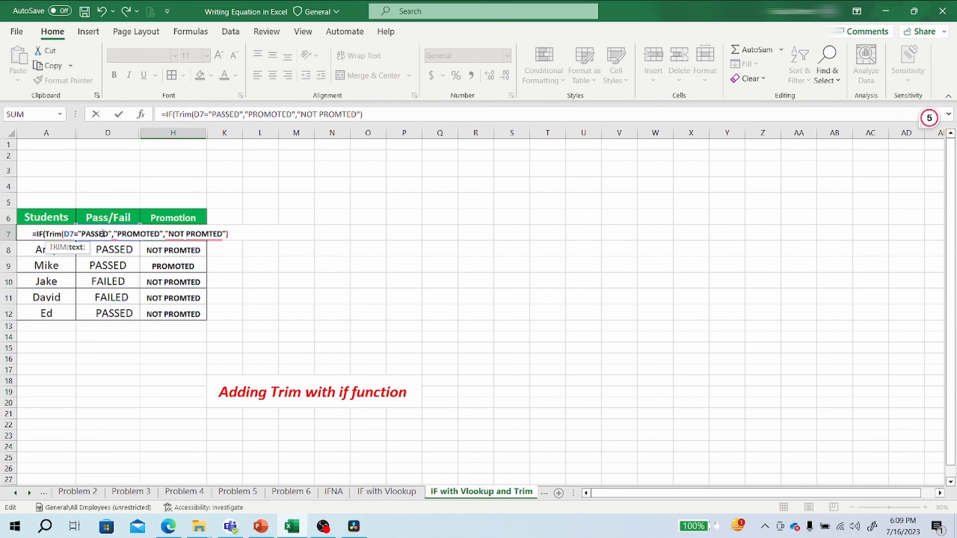
left_click(75, 234)
type(")")
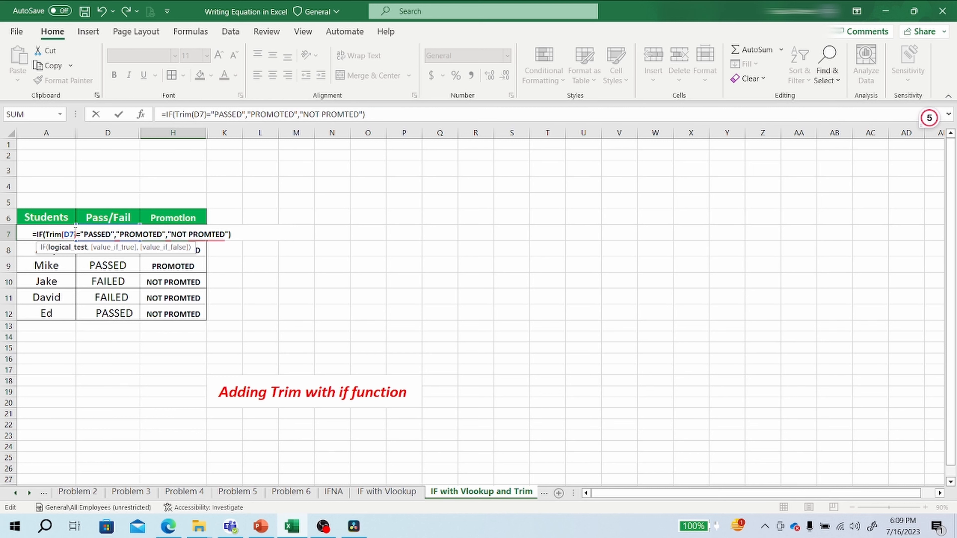
key("Return")
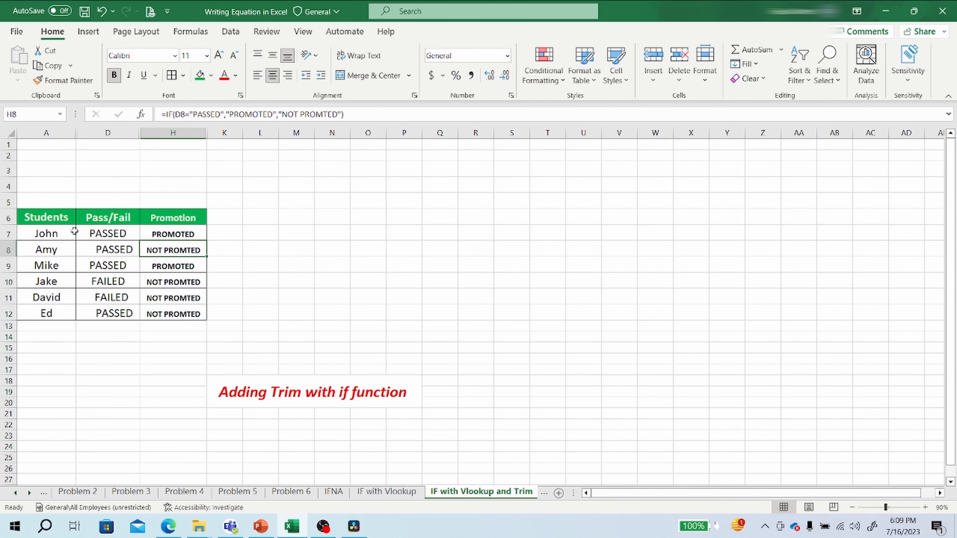
left_click(194, 229)
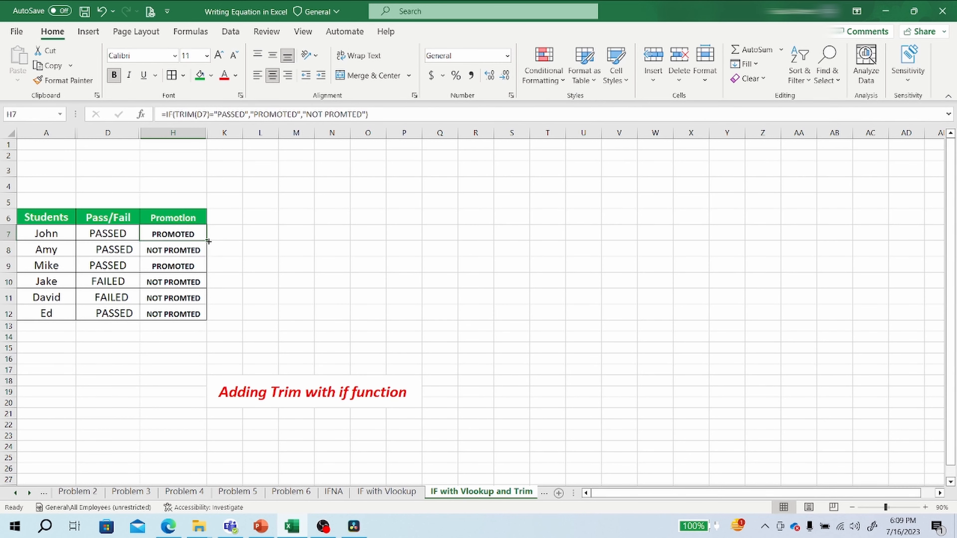
left_click_drag(208, 241, 199, 315)
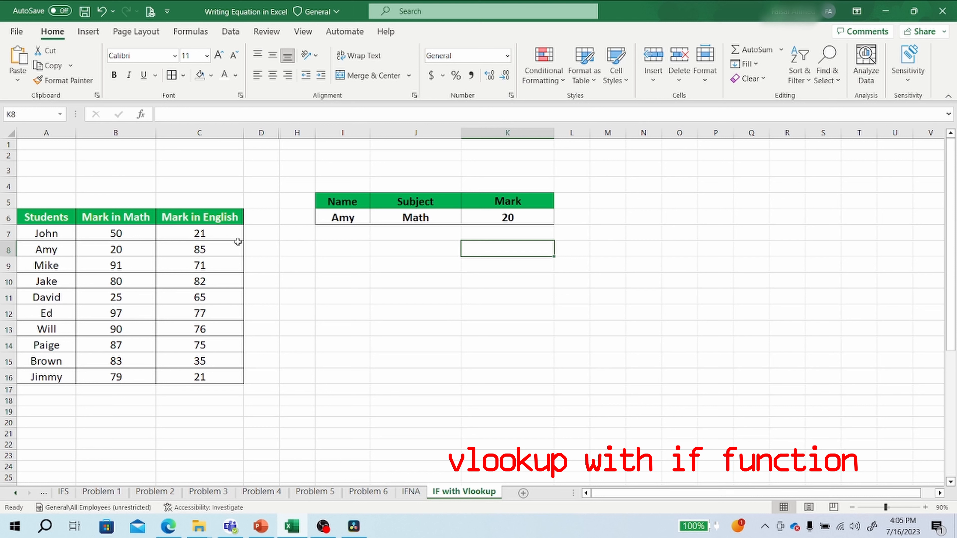
Step: Clear the existing VLOOKUP formula from the Mark cell K6 on the IF with Vlookup sheet
left_click(357, 220)
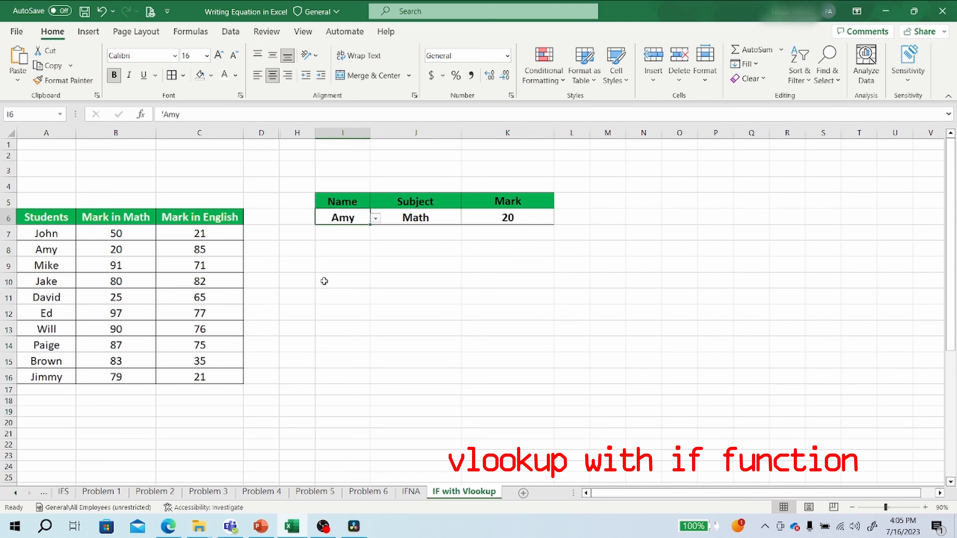
left_click(437, 218)
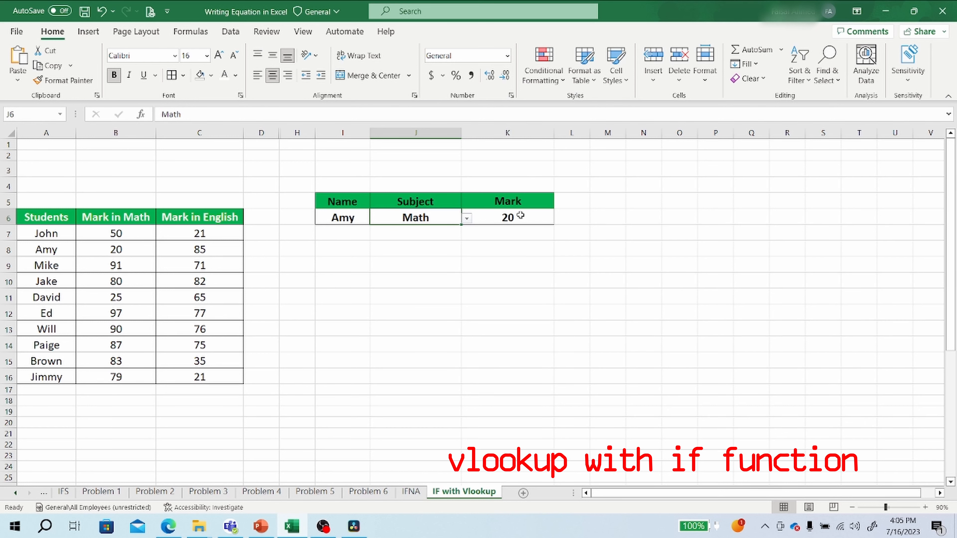
double_click(520, 217)
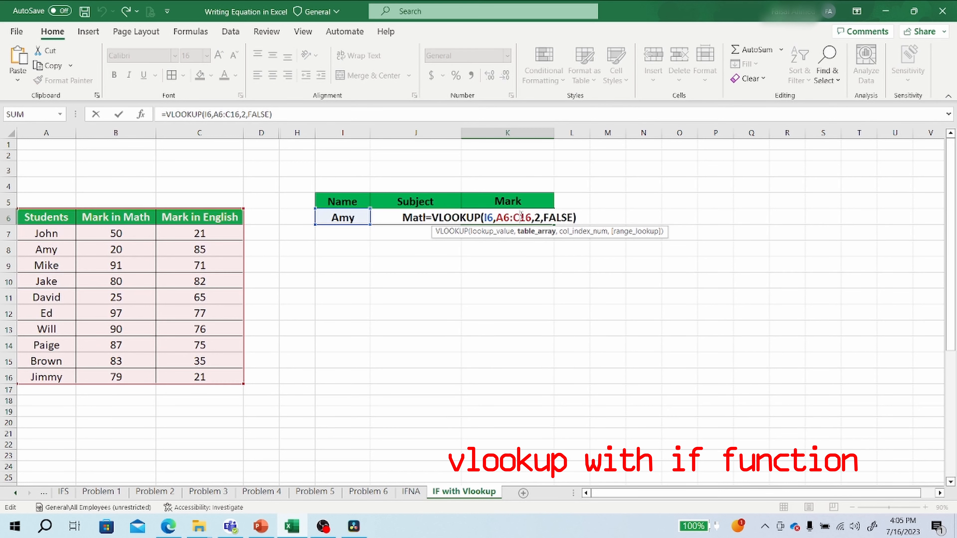
left_click(582, 218)
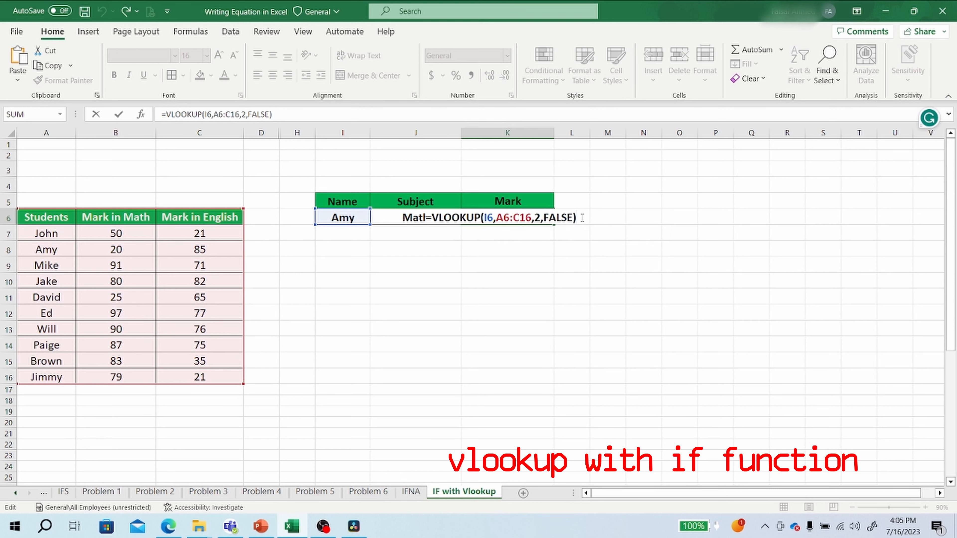
key("BackSpace")
key("BackSpace")
key("BackSpace")
key("BackSpace")
key("BackSpace")
key("BackSpace")
key("BackSpace")
key("BackSpace")
key("BackSpace")
key("BackSpace")
key("BackSpace")
key("BackSpace")
key("BackSpace")
key("BackSpace")
key("BackSpace")
key("BackSpace")
key("BackSpace")
key("BackSpace")
key("BackSpace")
key("BackSpace")
key("BackSpace")
key("BackSpace")
key("BackSpace")
key("BackSpace")
key("BackSpace")
key("BackSpace")
key("BackSpace")
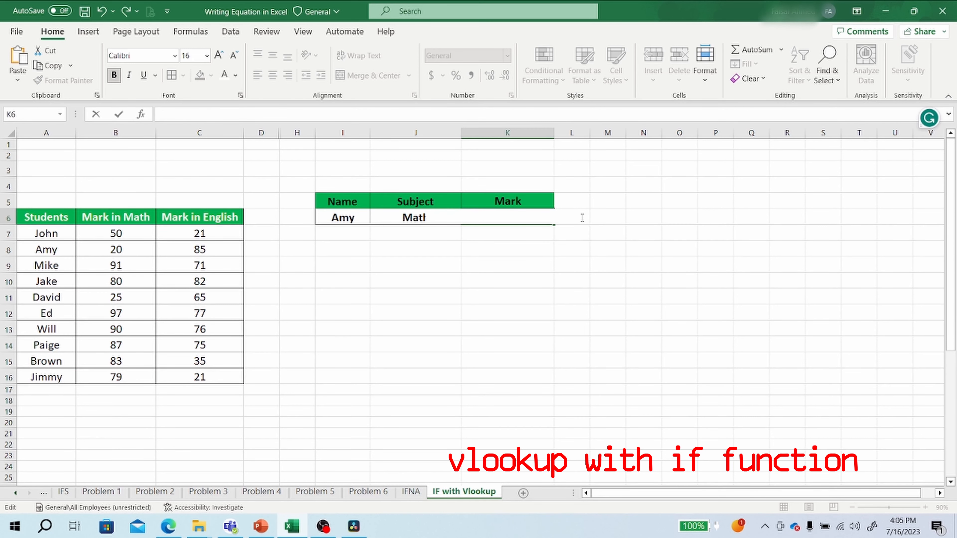
key("Escape")
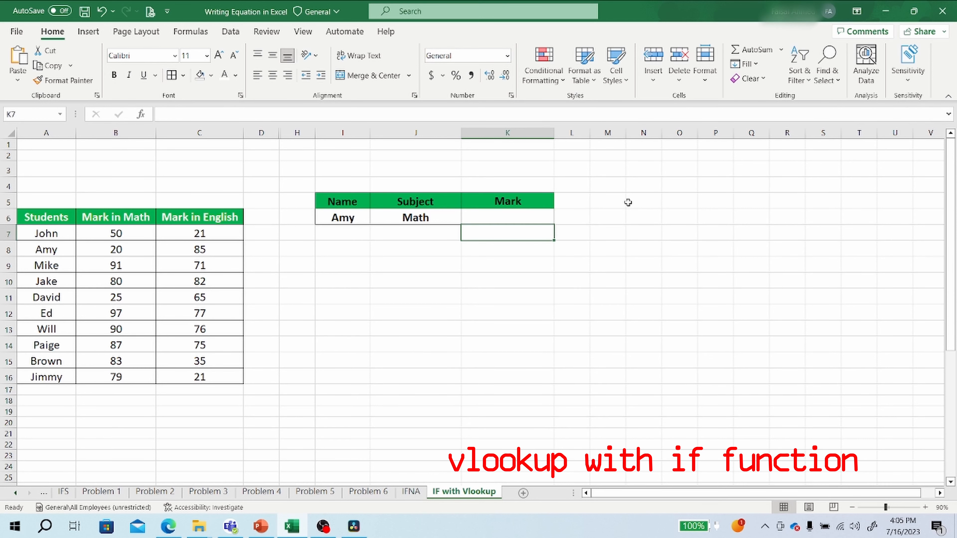
Step: Enter the formula =VLOOKUP(I6,A6:C16,2,FALSE) in the Mark cell K6
left_click(496, 220)
type("=")
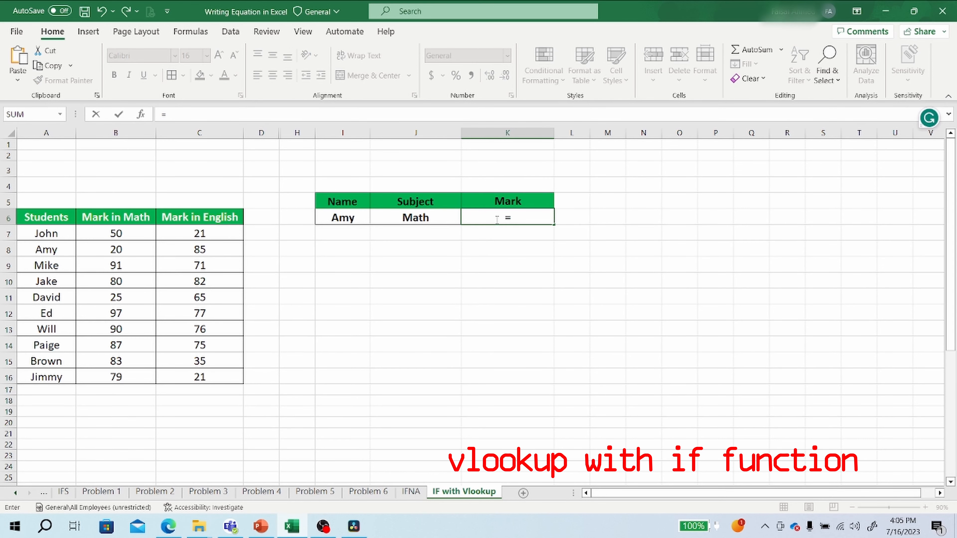
type("vlookup")
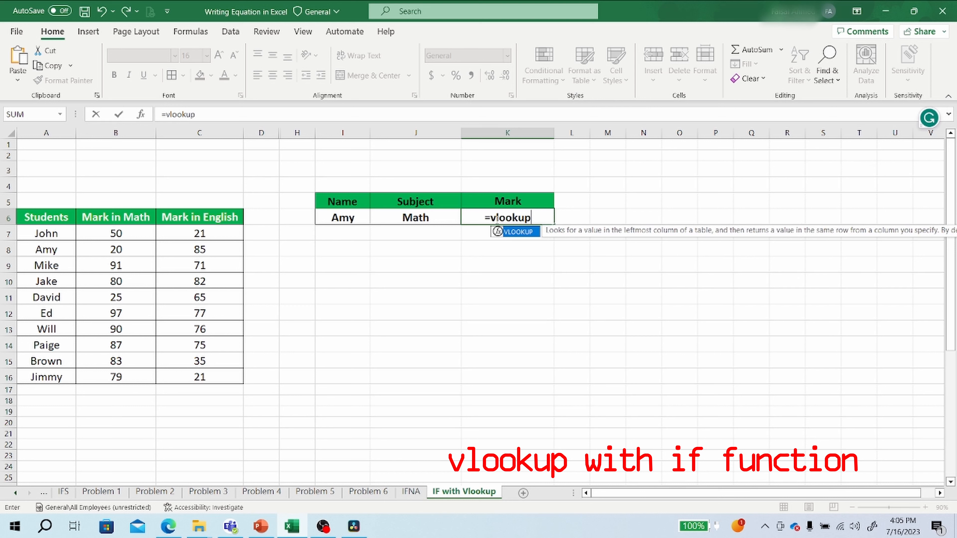
type("(")
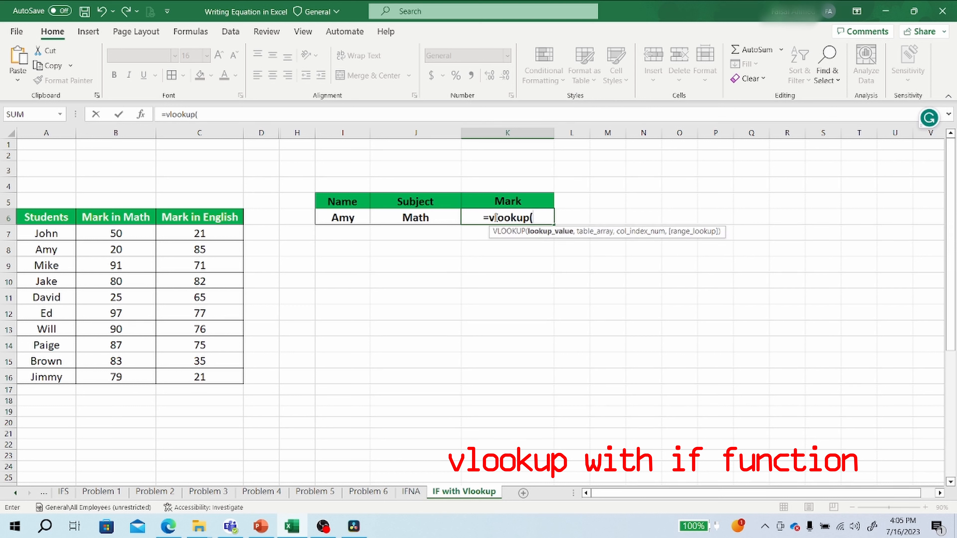
left_click(356, 219)
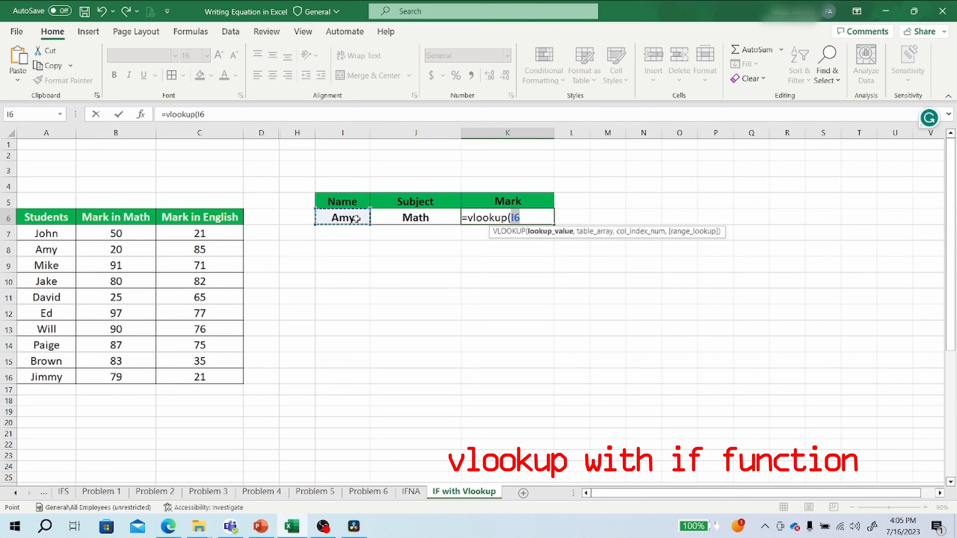
type(",")
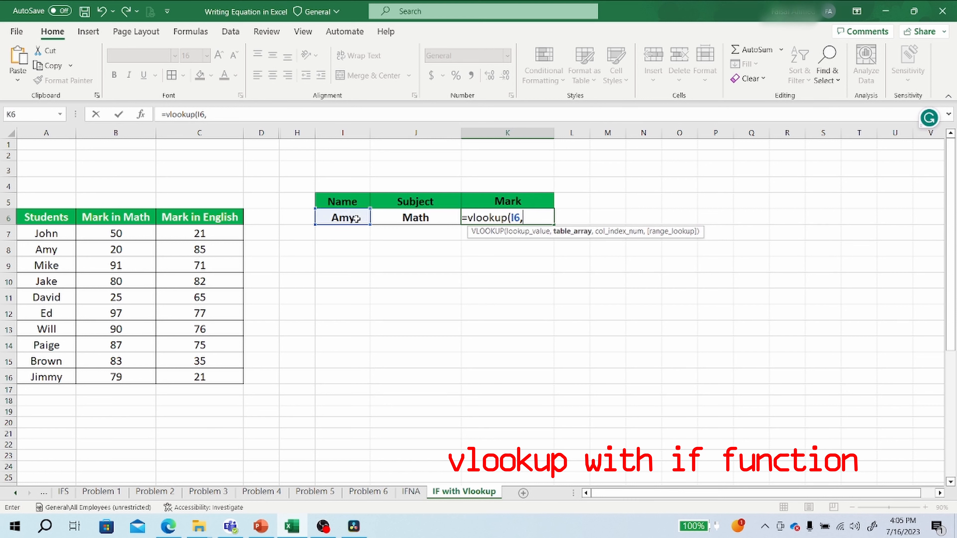
left_click_drag(28, 218, 225, 377)
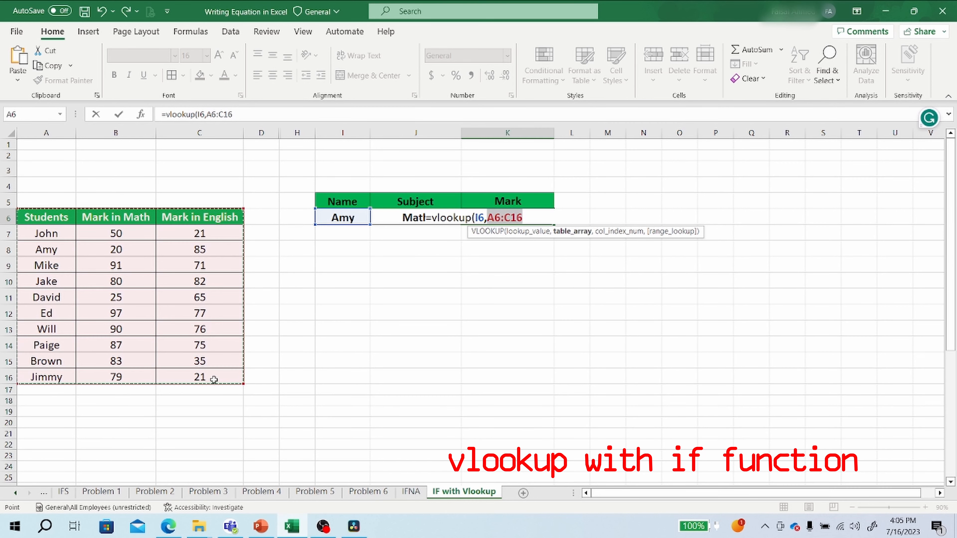
left_click(532, 219)
type(",")
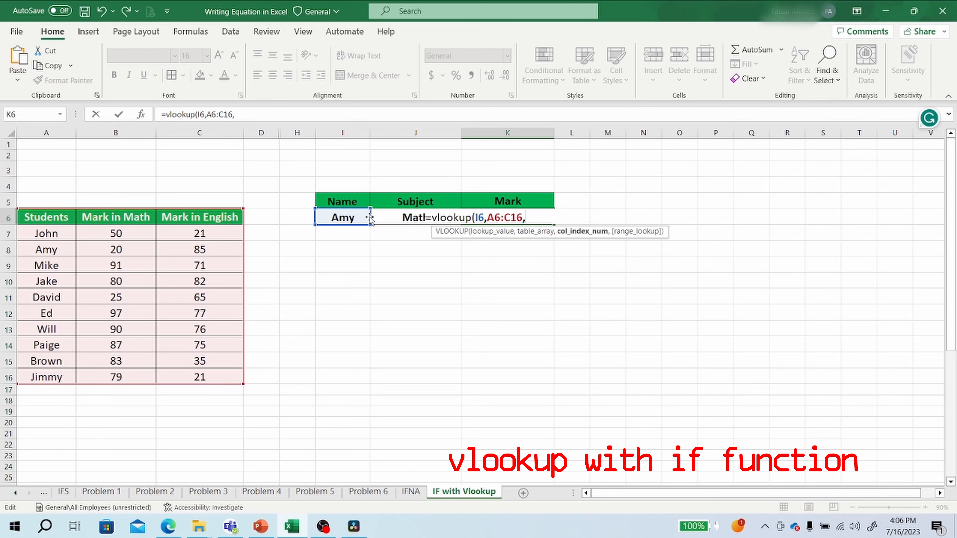
type("2,")
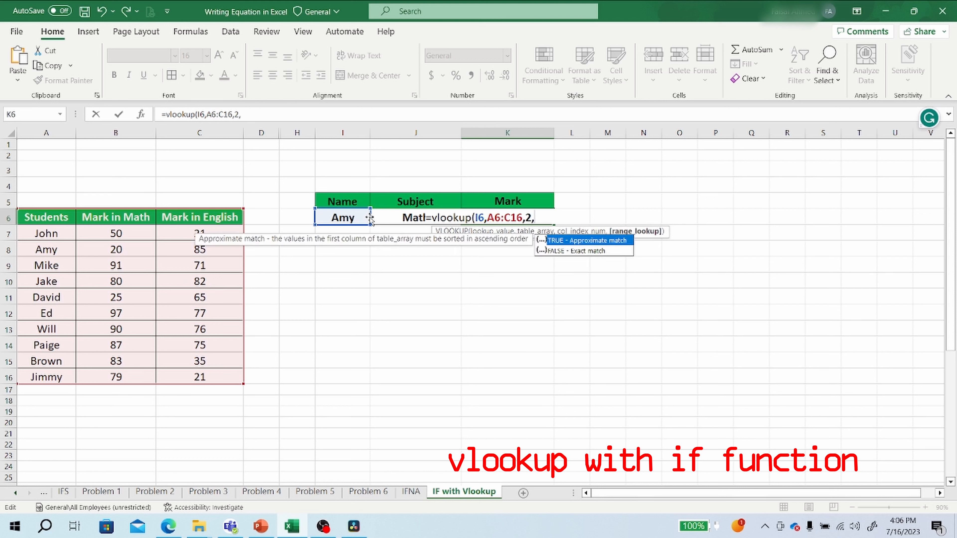
type("FALSE)")
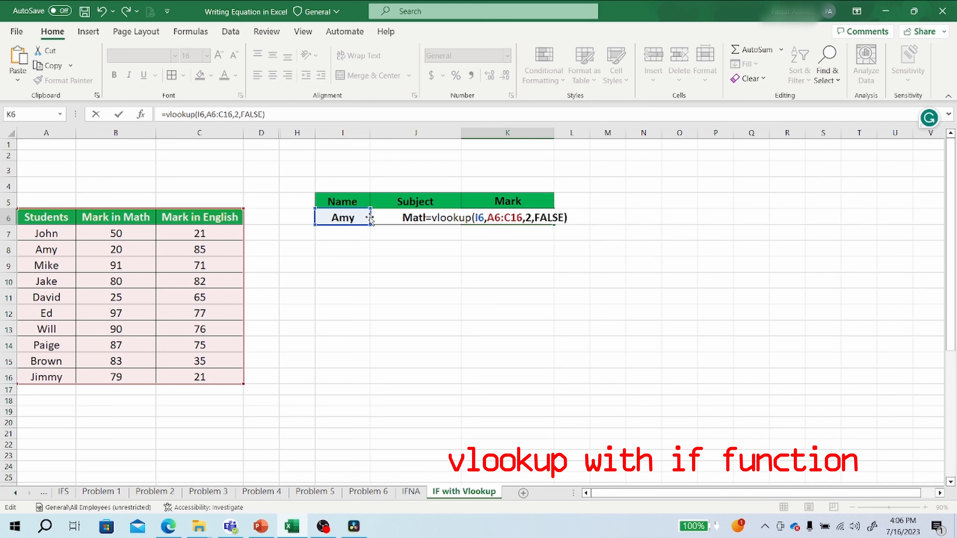
key("Return")
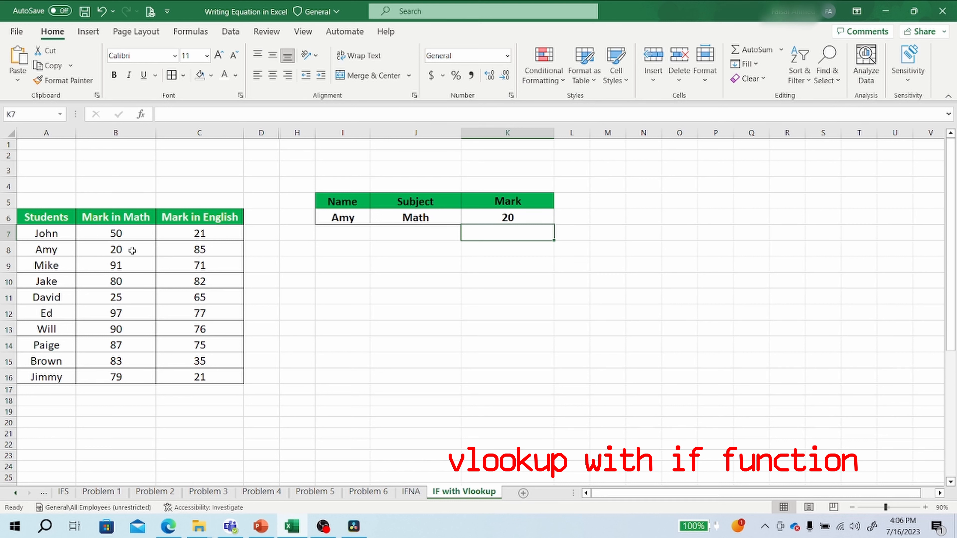
Step: Set the Subject in J6 to English
left_click(421, 219)
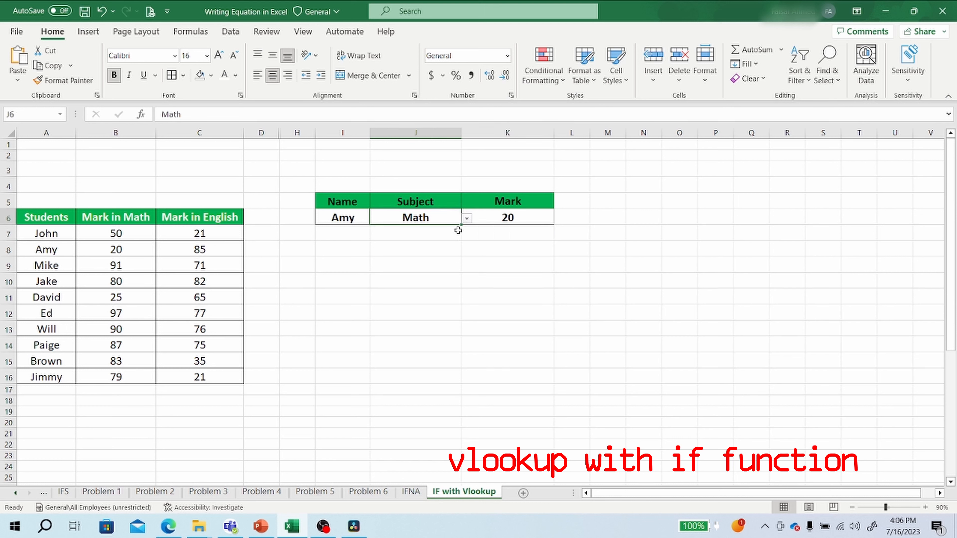
left_click(467, 220)
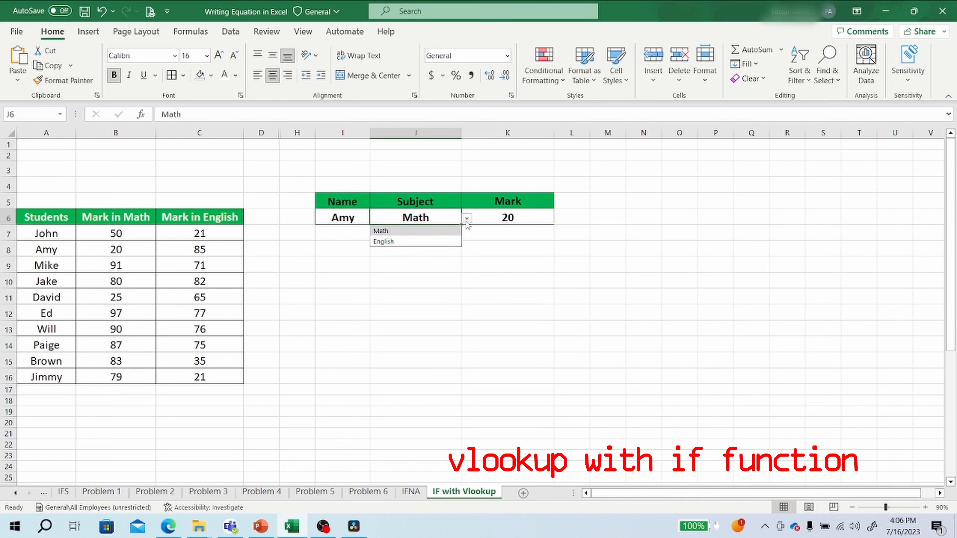
left_click(410, 241)
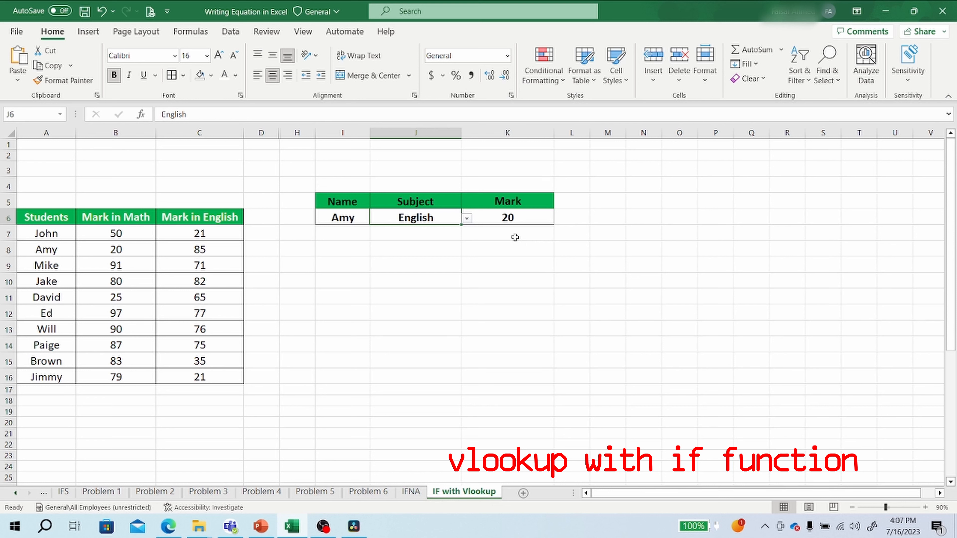
Step: Insert IF(J6="Math", before the VLOOKUP in the K6 formula so the lookup serves as the value if true
left_click(521, 221)
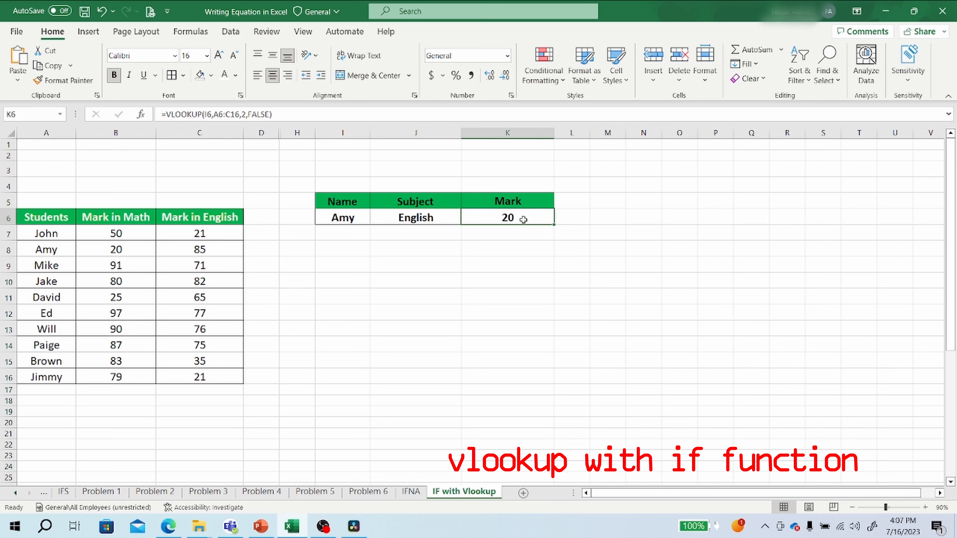
left_click(166, 114)
type("if")
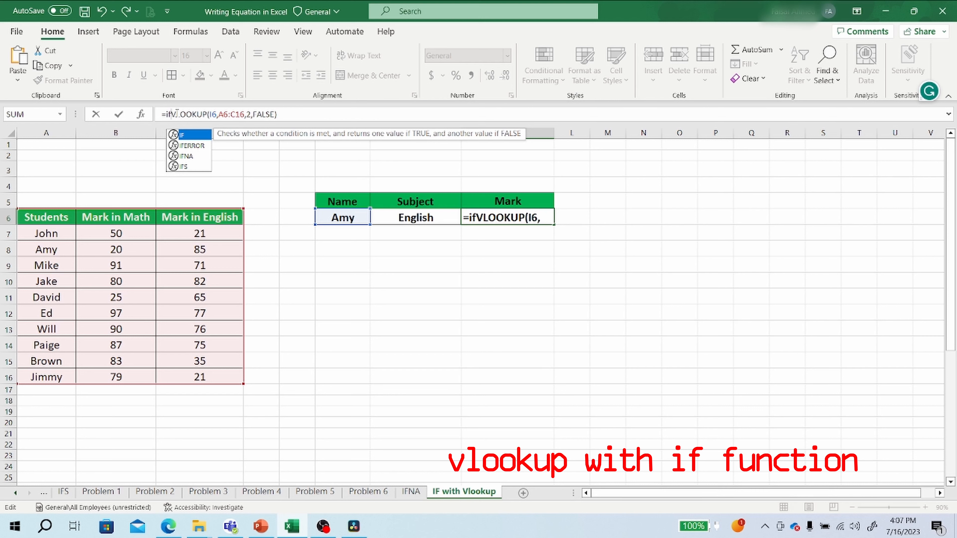
type("(")
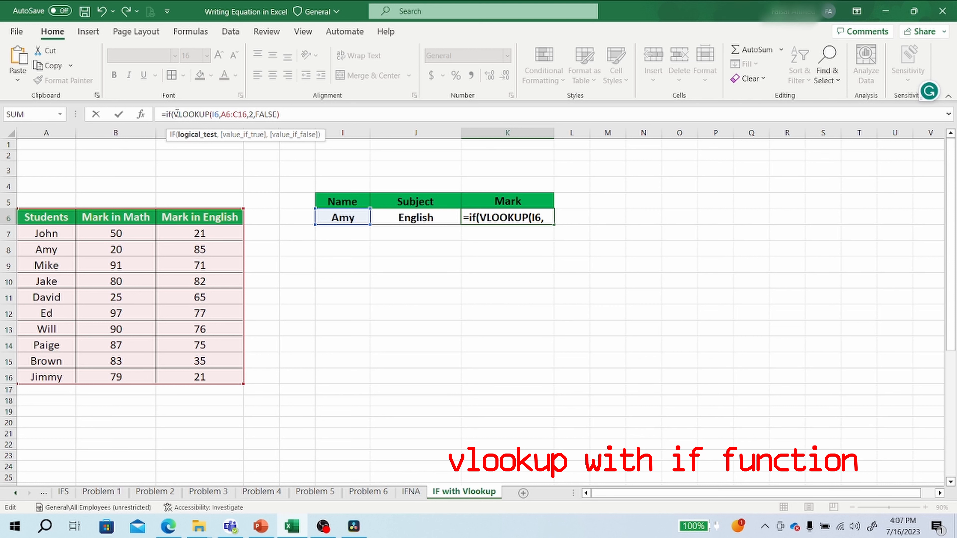
left_click(403, 221)
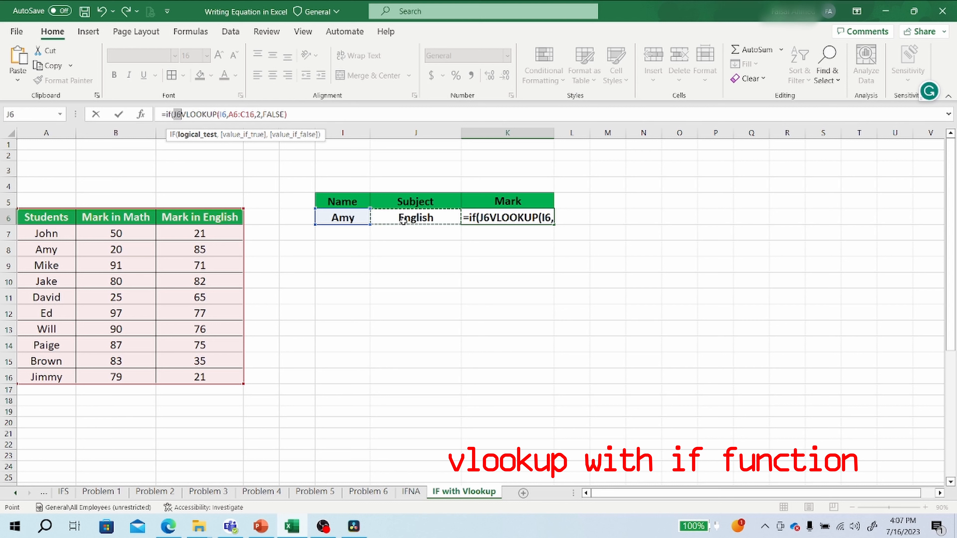
type("=")
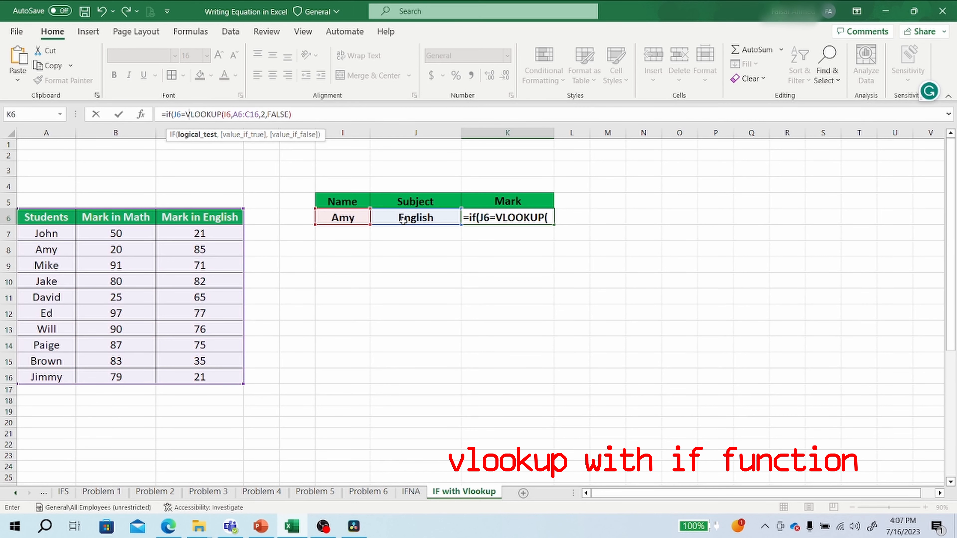
type("\"Math")
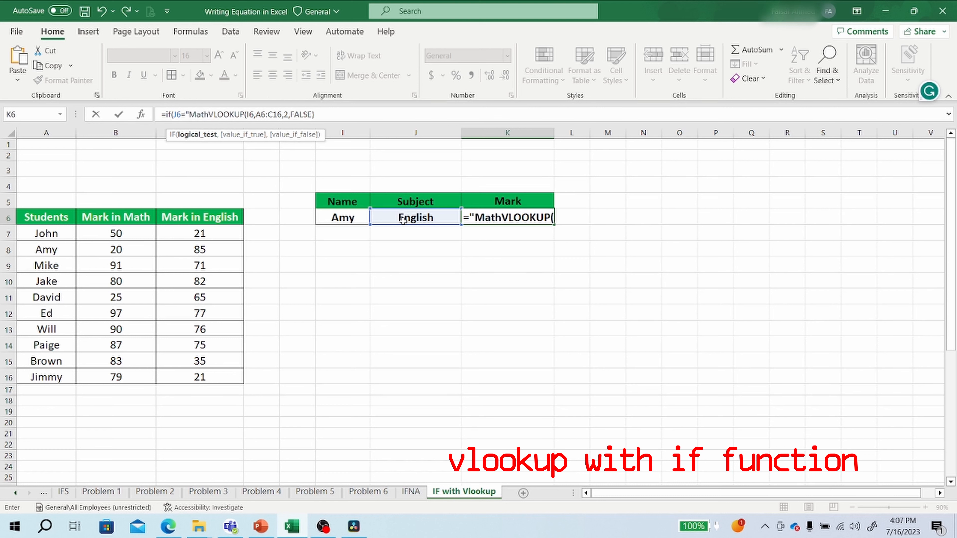
type("\"")
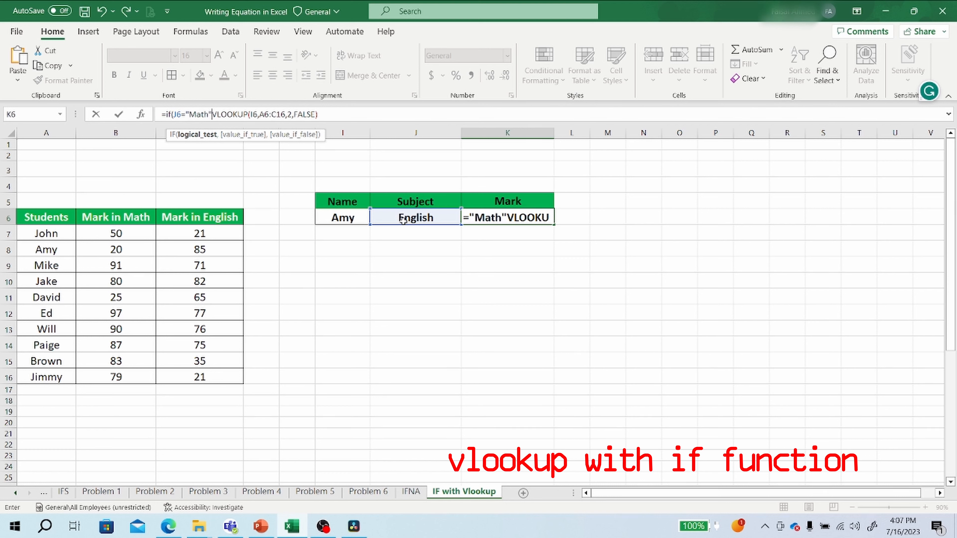
type(",")
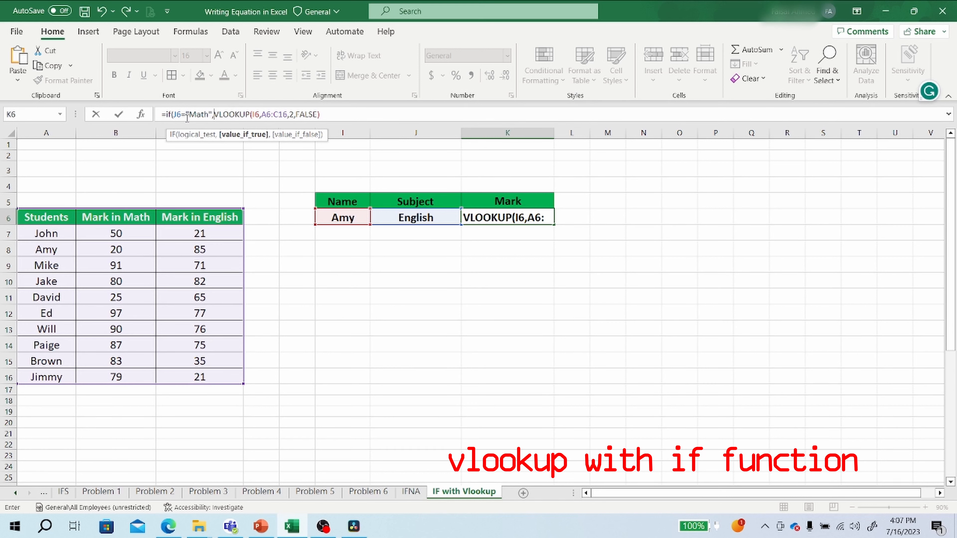
Step: Add a copy of the VLOOKUP with column index 3 as the value if false, and complete the K6 IF formula
left_click(324, 115)
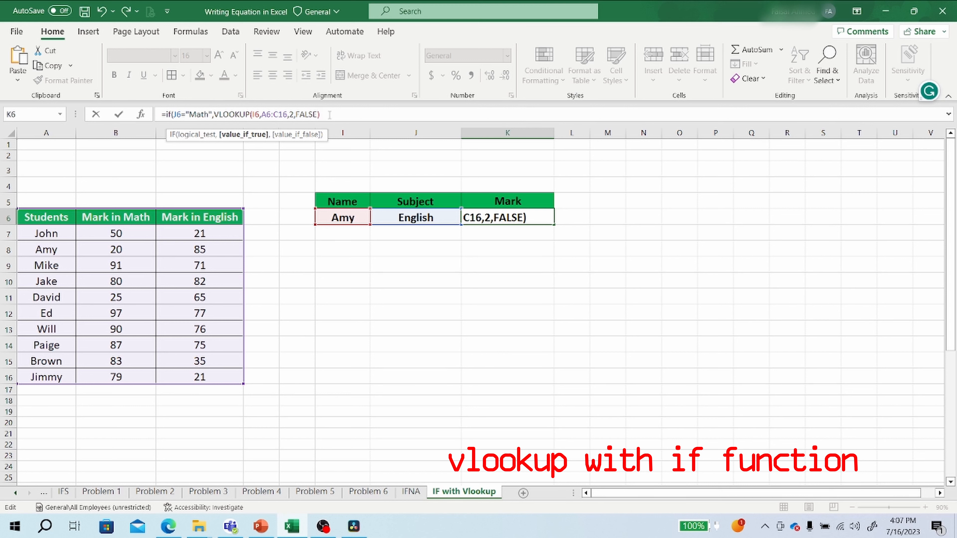
type(",")
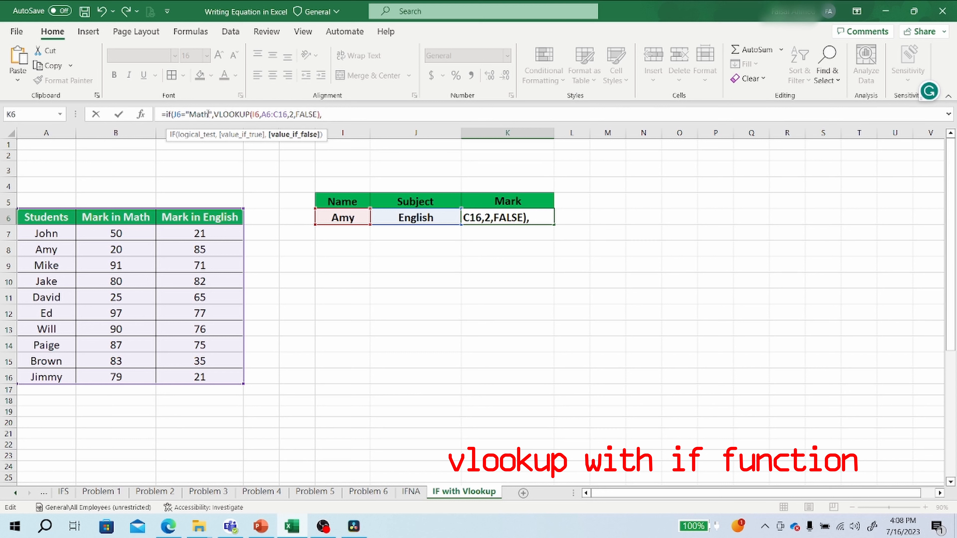
left_click_drag(213, 114, 321, 114)
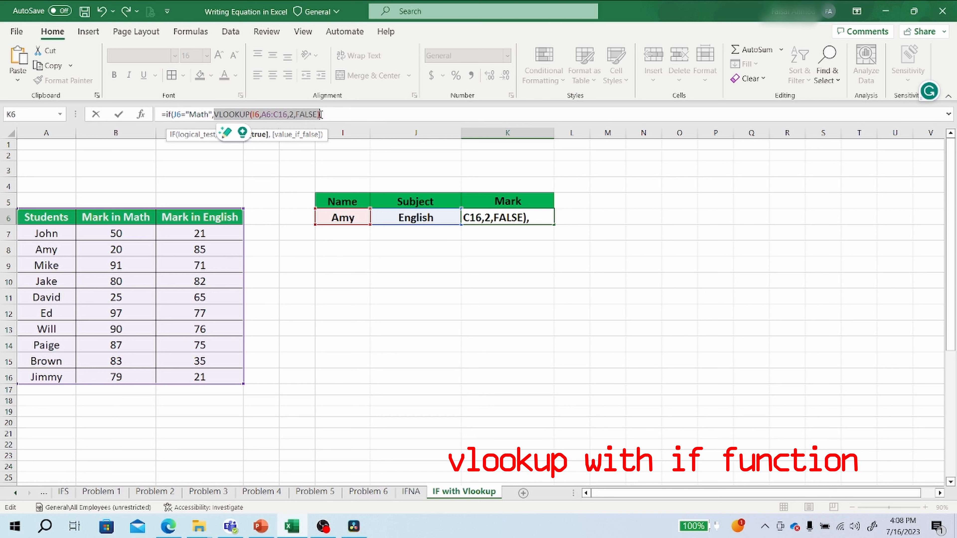
key("ctrl+c")
left_click(336, 114)
key("ctrl+v")
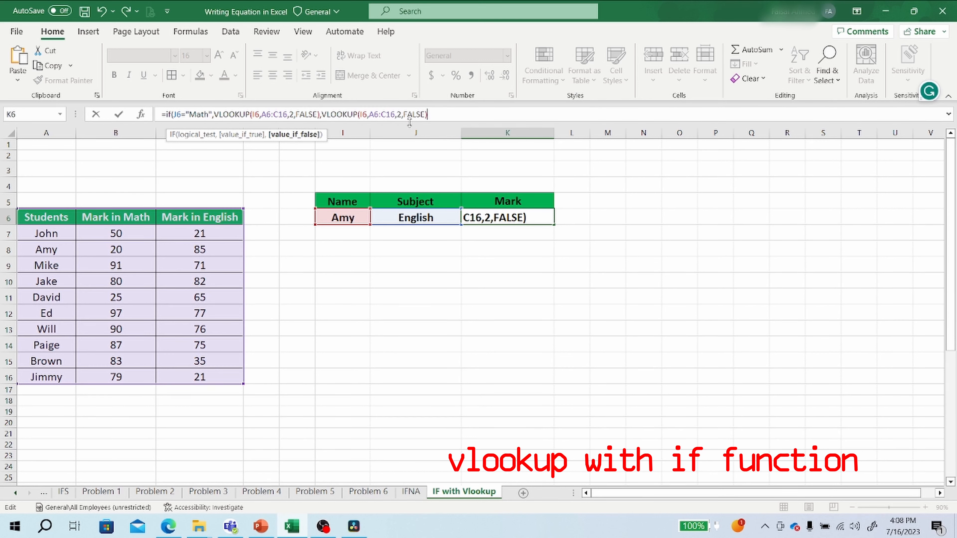
left_click(403, 114)
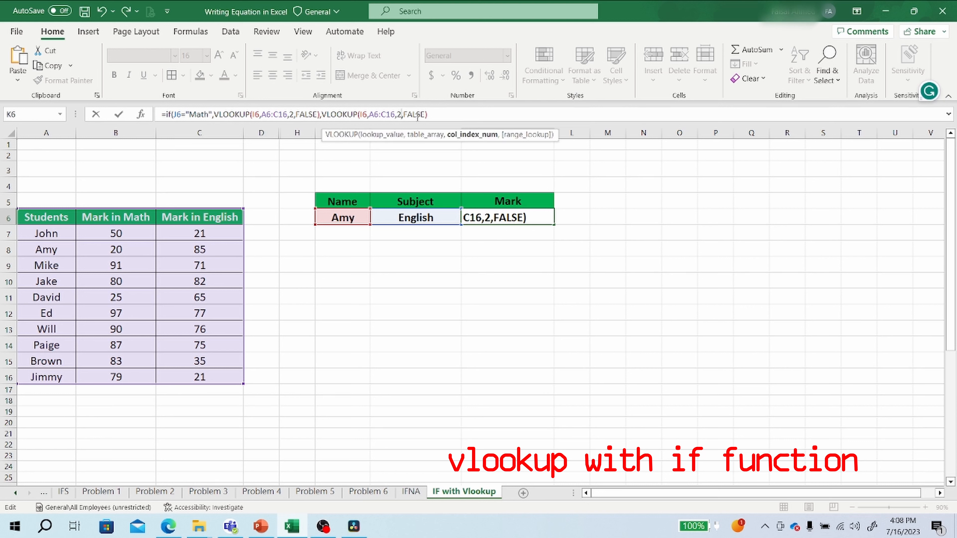
key("BackSpace")
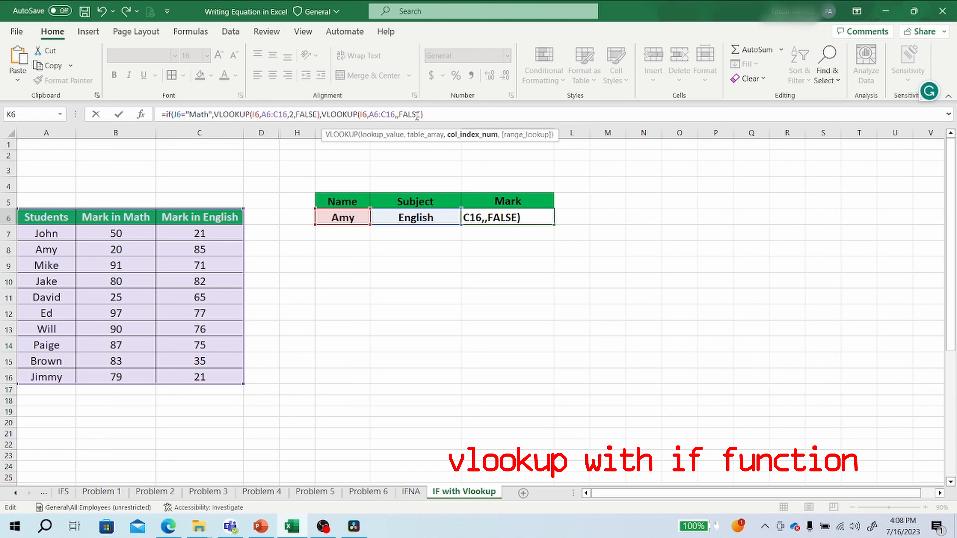
type("3")
left_click(434, 116)
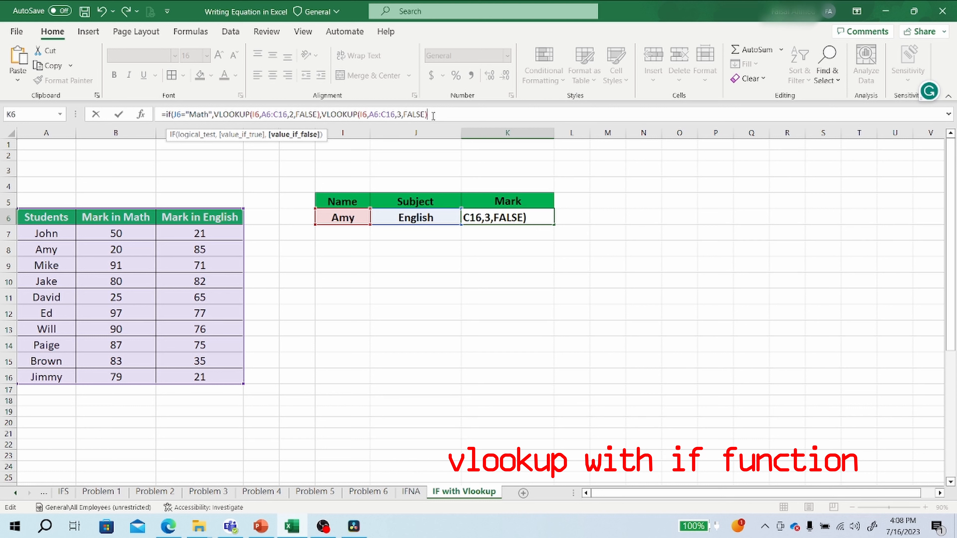
type(")")
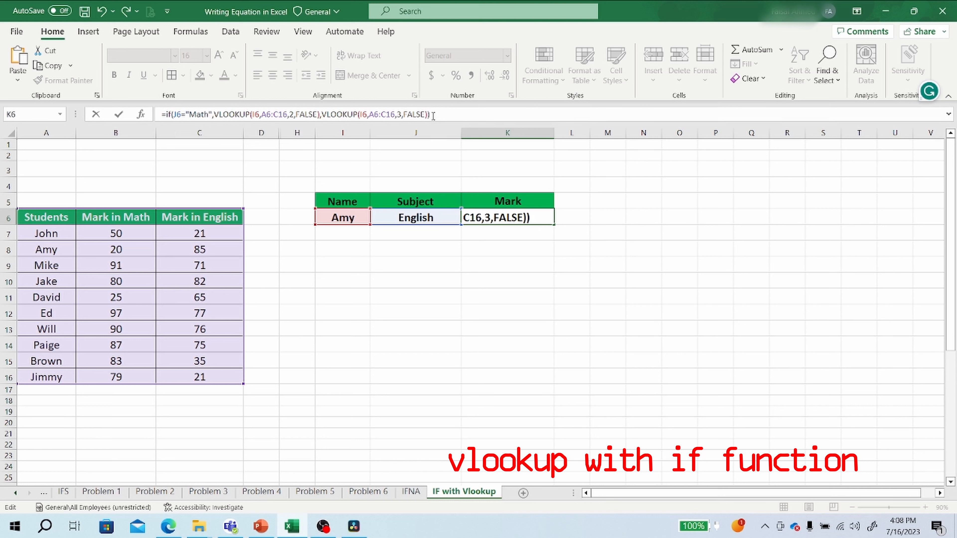
key("Return")
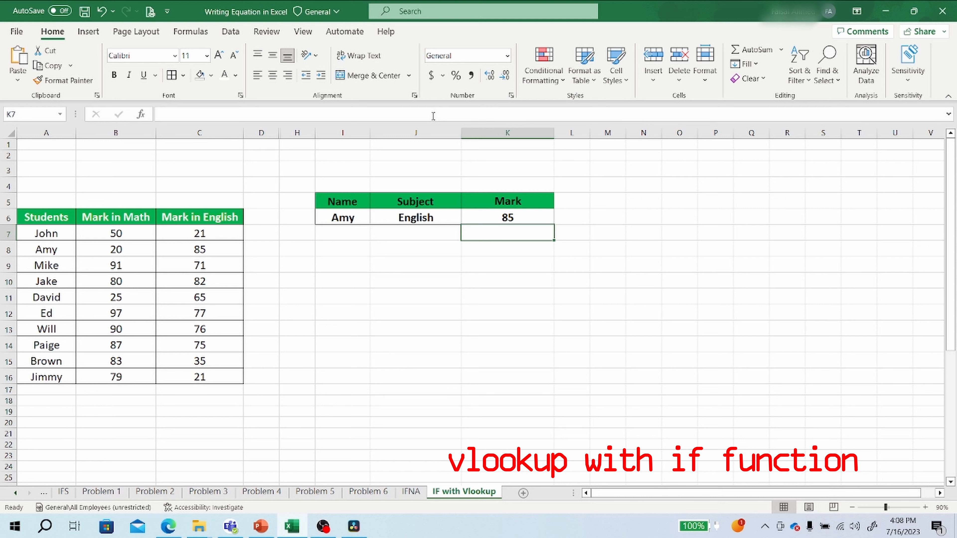
Step: Switch the Subject in J6 to Math
left_click(449, 220)
left_click(466, 218)
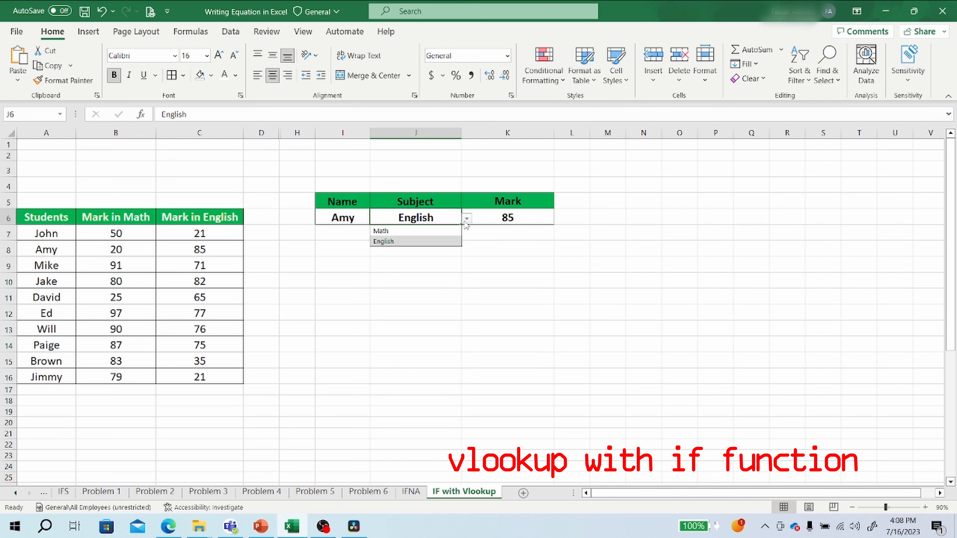
left_click(426, 231)
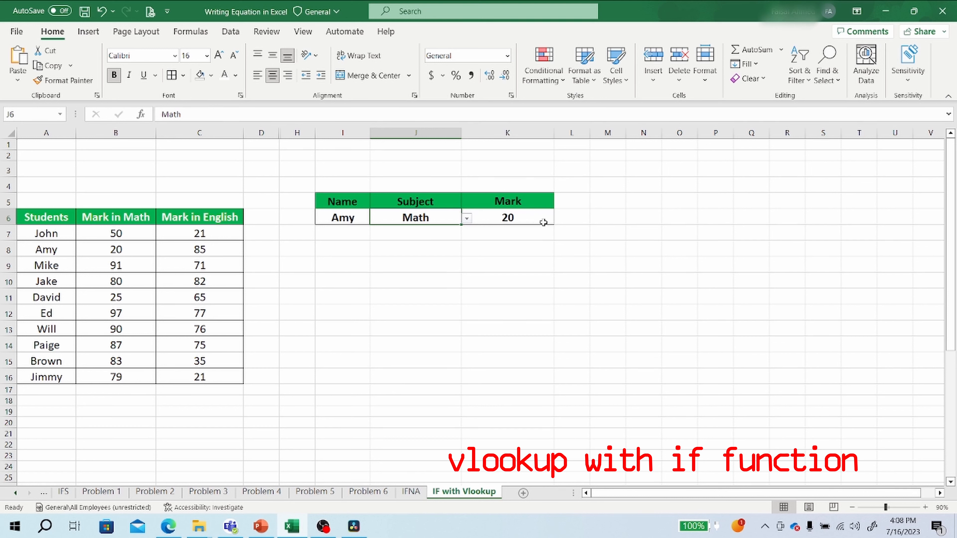
Step: Set the Name in I6 to the student listed in row 10 and select row 10 for comparison
left_click(364, 217)
left_click(376, 220)
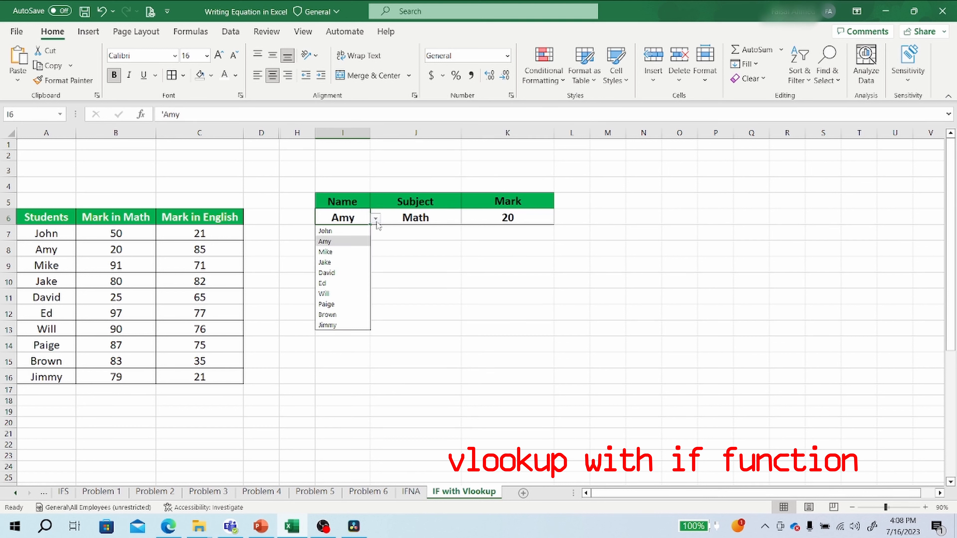
left_click(350, 264)
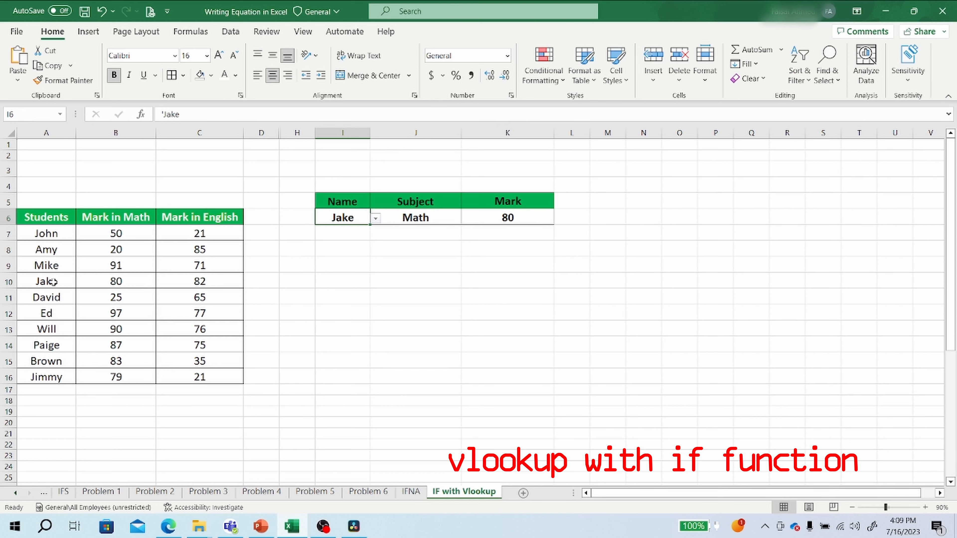
left_click(8, 282)
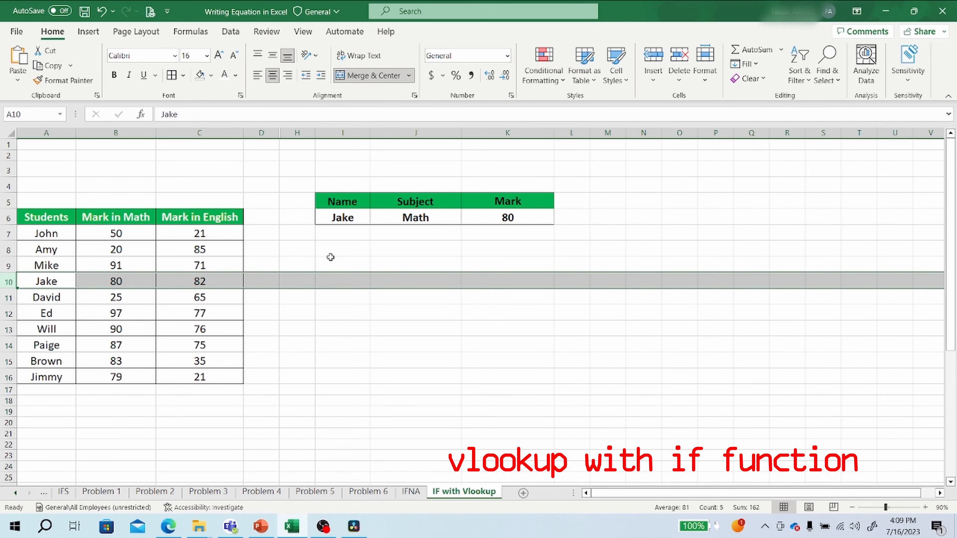
Step: Switch the Subject in J6 to the other subject in its list
left_click(454, 219)
left_click(468, 220)
left_click(389, 243)
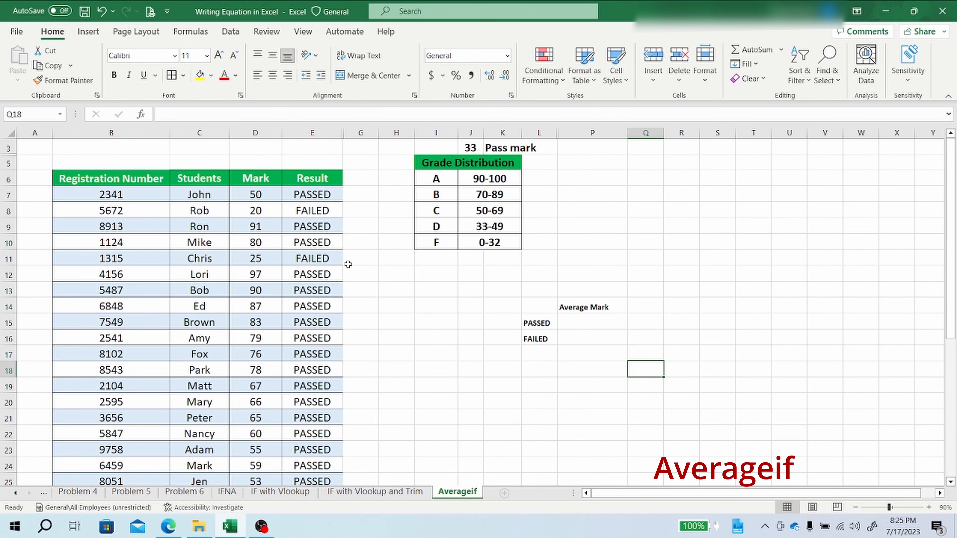
scroll(345, 251, "down", 1)
scroll(349, 268, "up", 1)
type("=average")
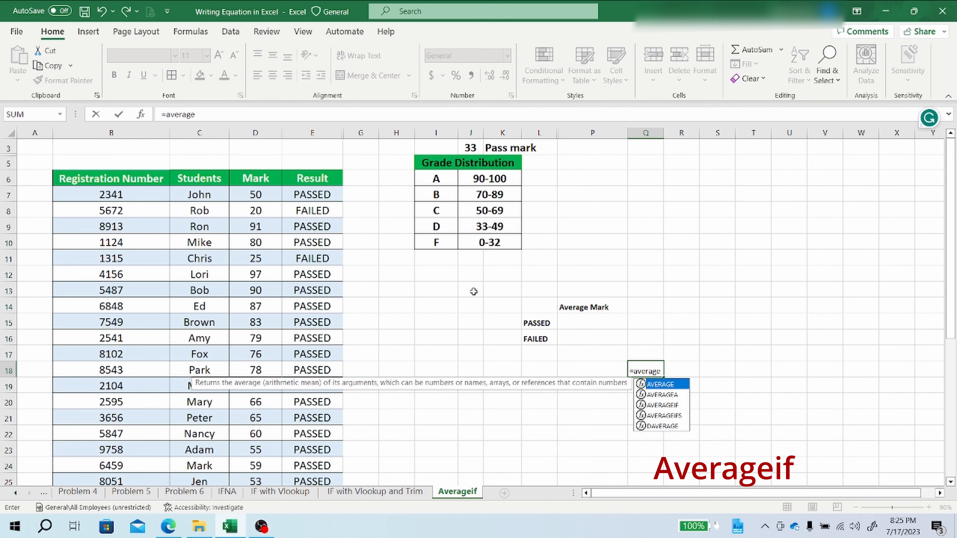
type("if")
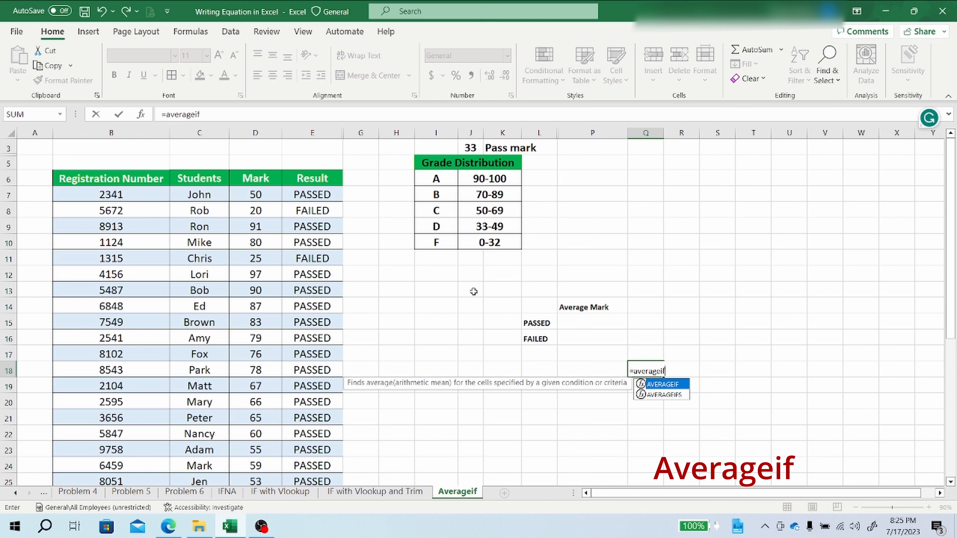
type("(")
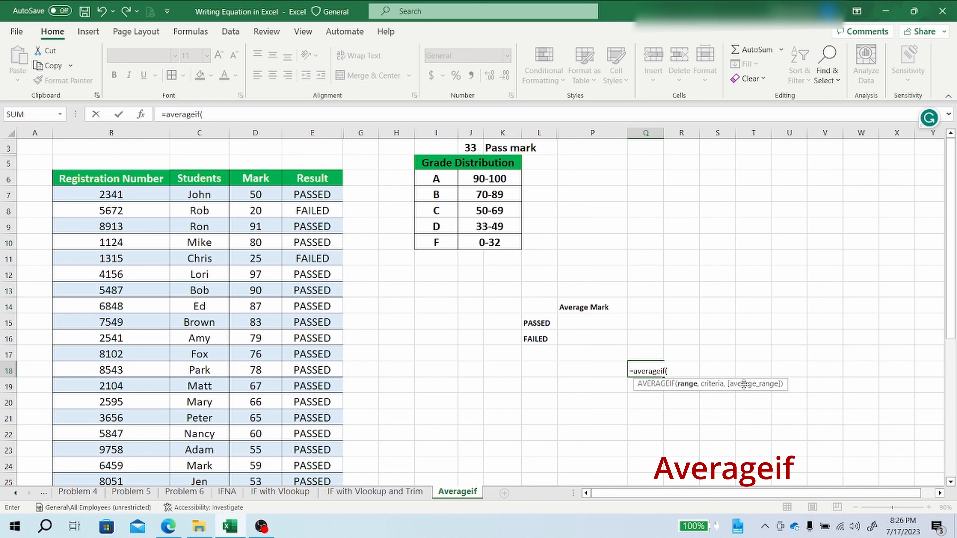
key("BackSpace")
key("BackSpace")
key("BackSpace")
key("BackSpace")
key("BackSpace")
key("BackSpace")
key("BackSpace")
key("BackSpace")
key("BackSpace")
key("BackSpace")
key("BackSpace")
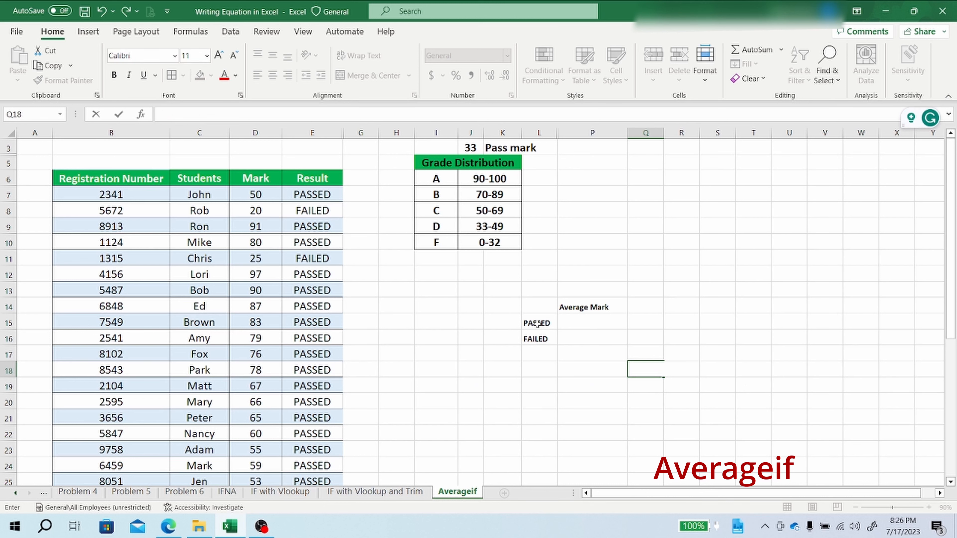
Step: Start an AVERAGEIF formula in P15 with the Result column $E$7:$E$26 as the absolute range
left_click(580, 319)
type("=")
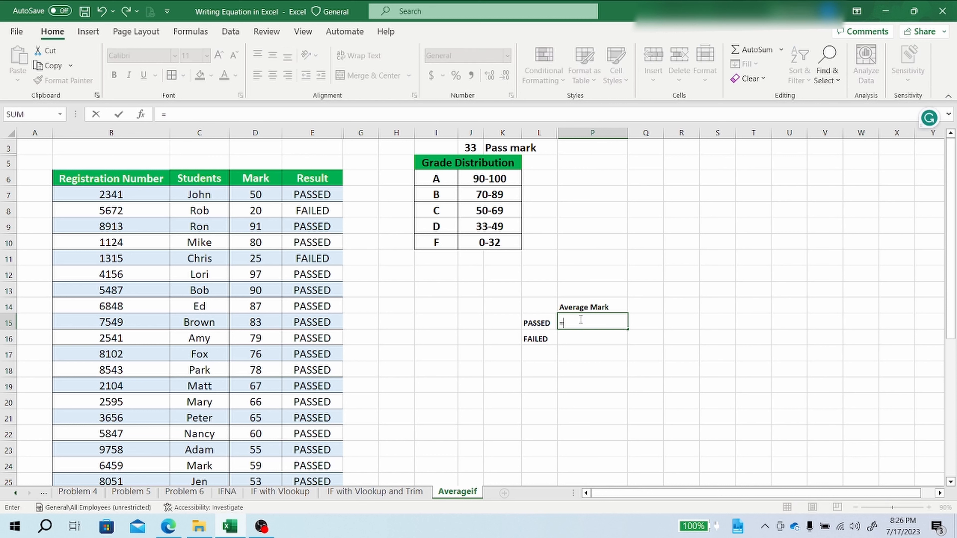
type("averagei")
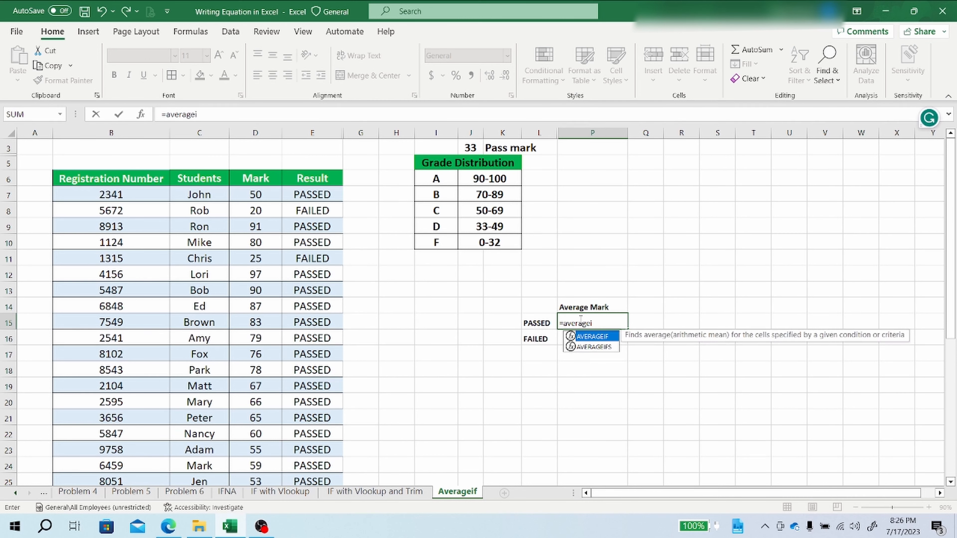
type("f(")
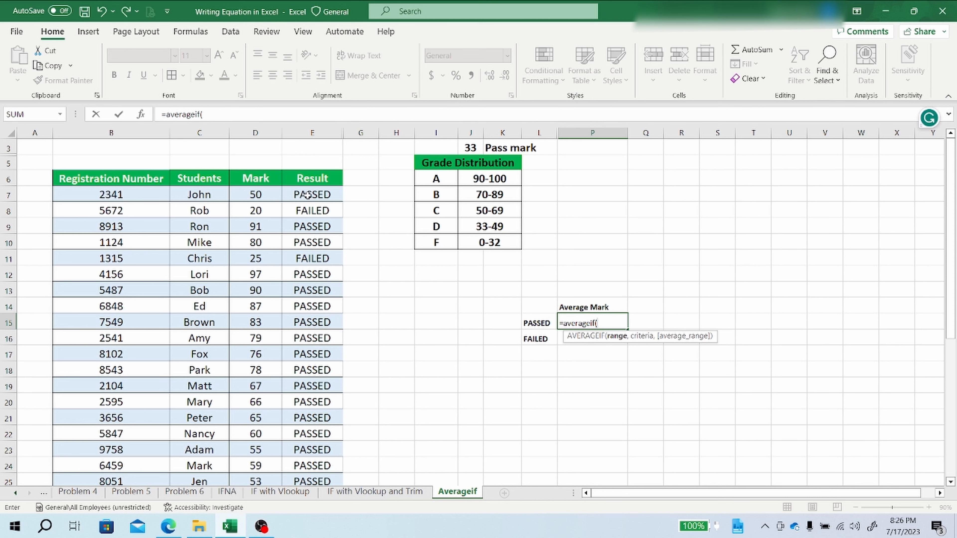
left_click_drag(307, 195, 315, 470)
scroll(334, 388, "up", 1)
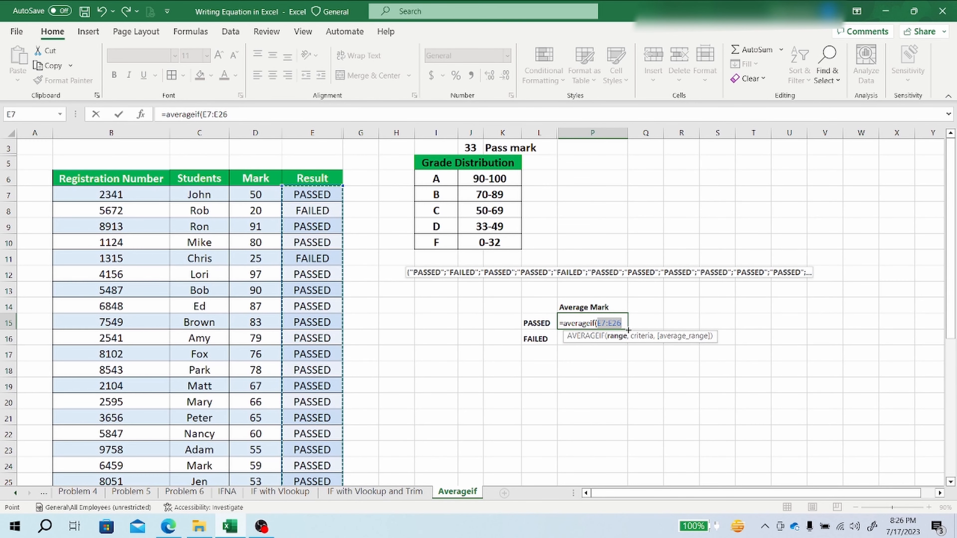
left_click(606, 323)
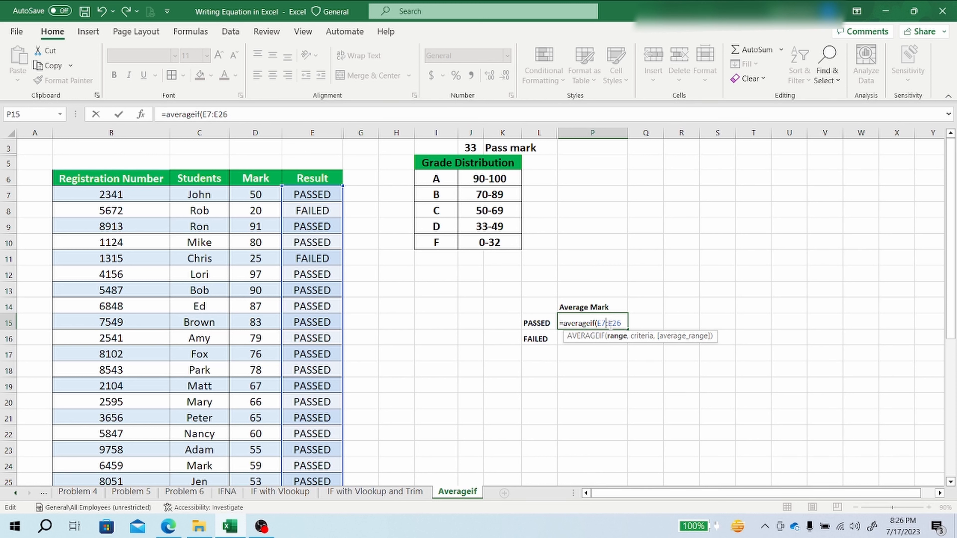
key("F4")
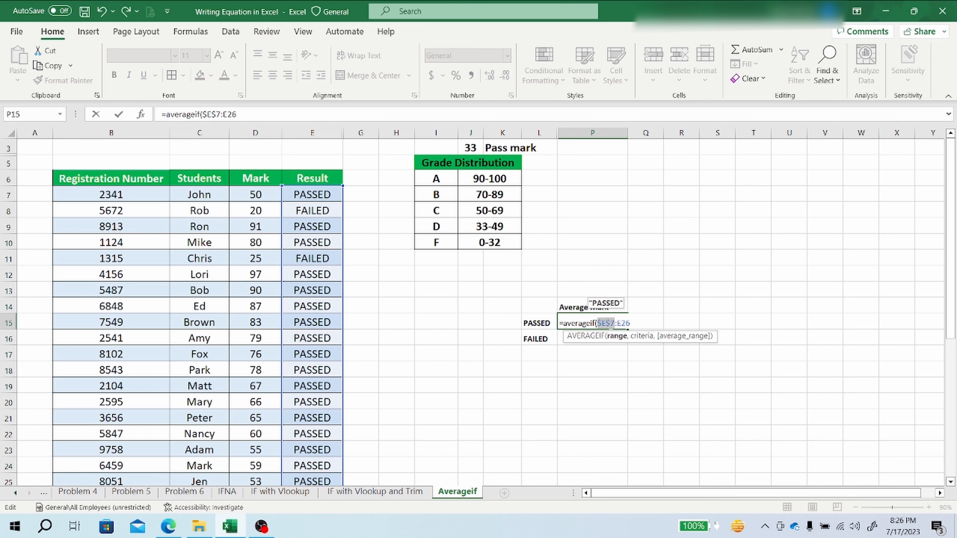
left_click(632, 322)
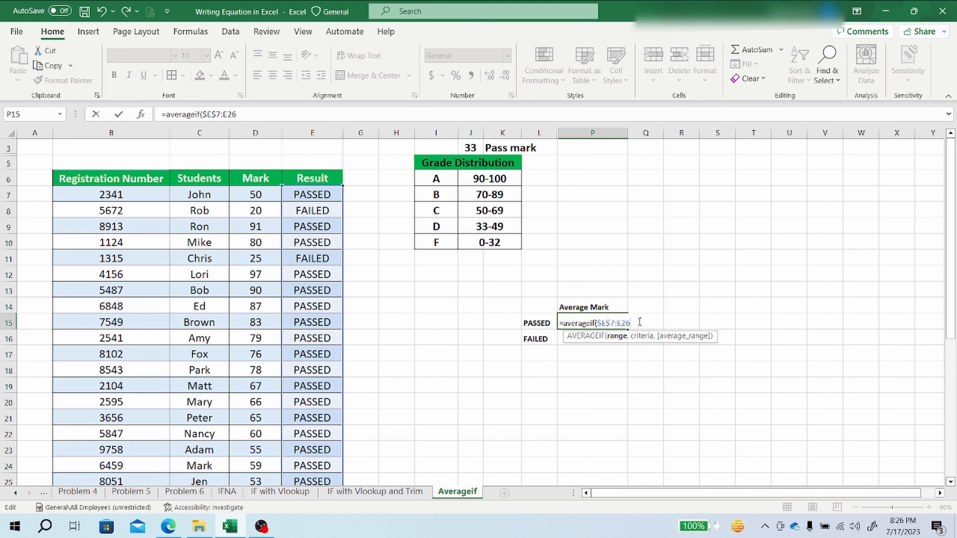
key("F4")
type(",")
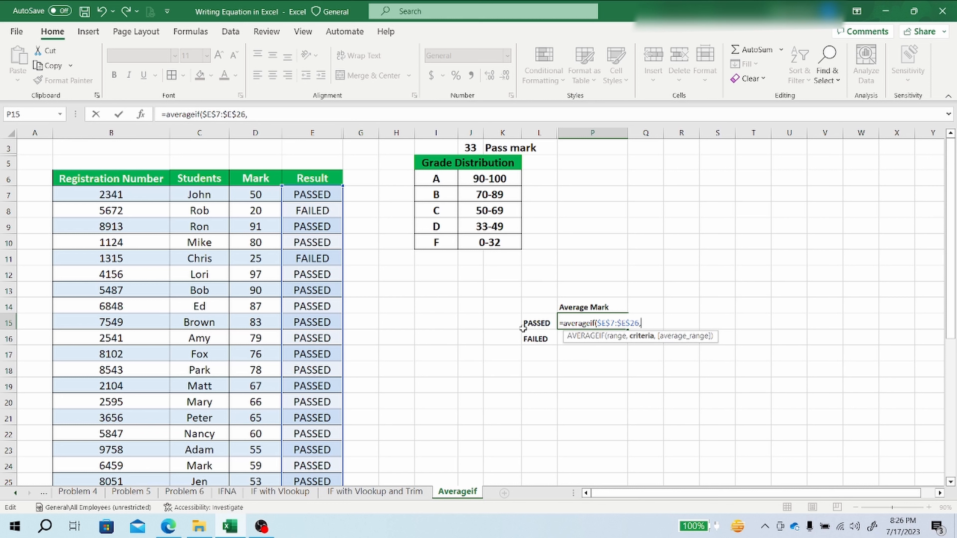
Step: Complete the P15 AVERAGEIF formula with L15 as the criteria and the marks D7:D26 as the average range
left_click(536, 323)
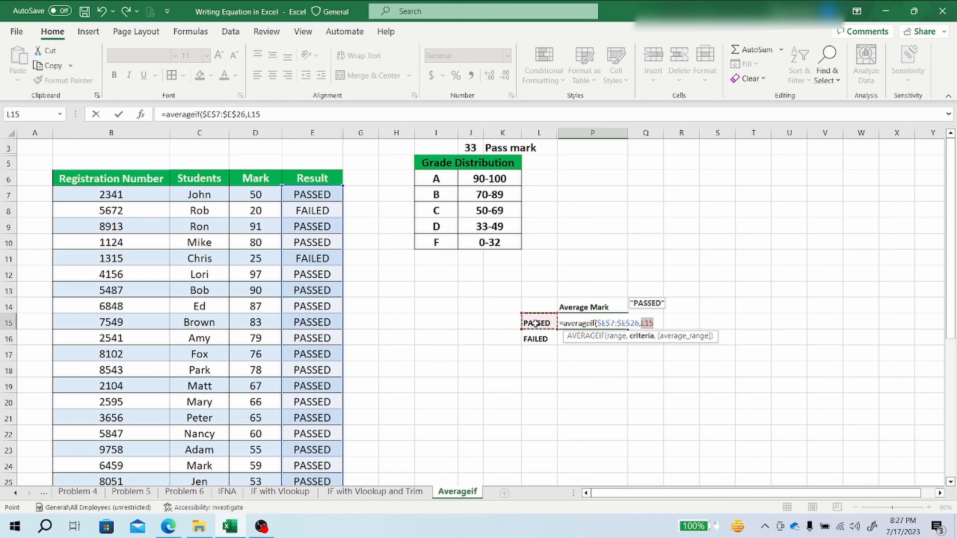
type(",")
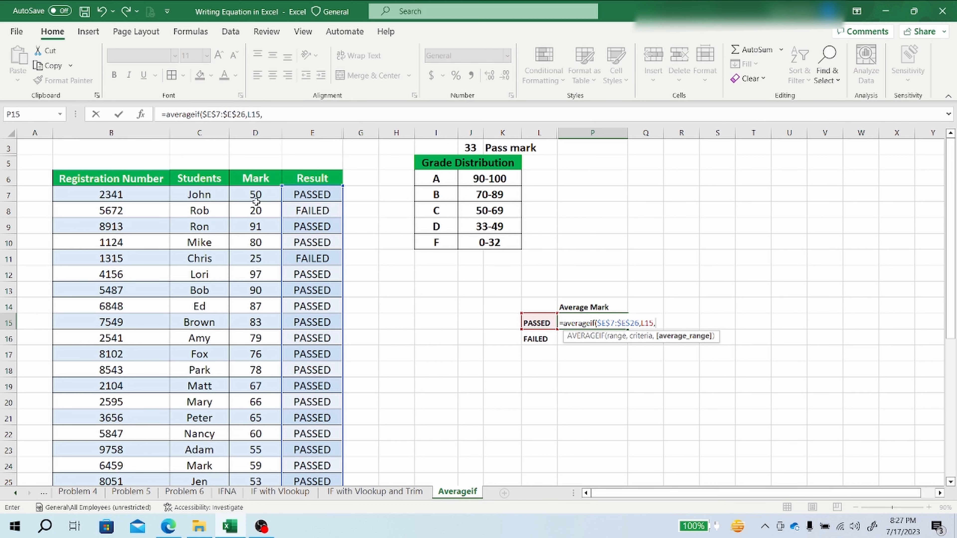
left_click_drag(259, 195, 257, 466)
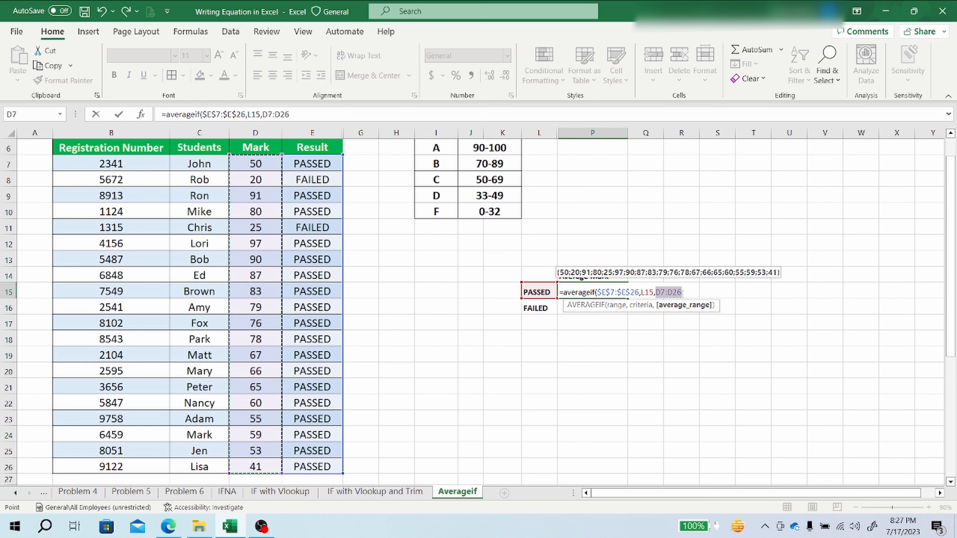
left_click(686, 293)
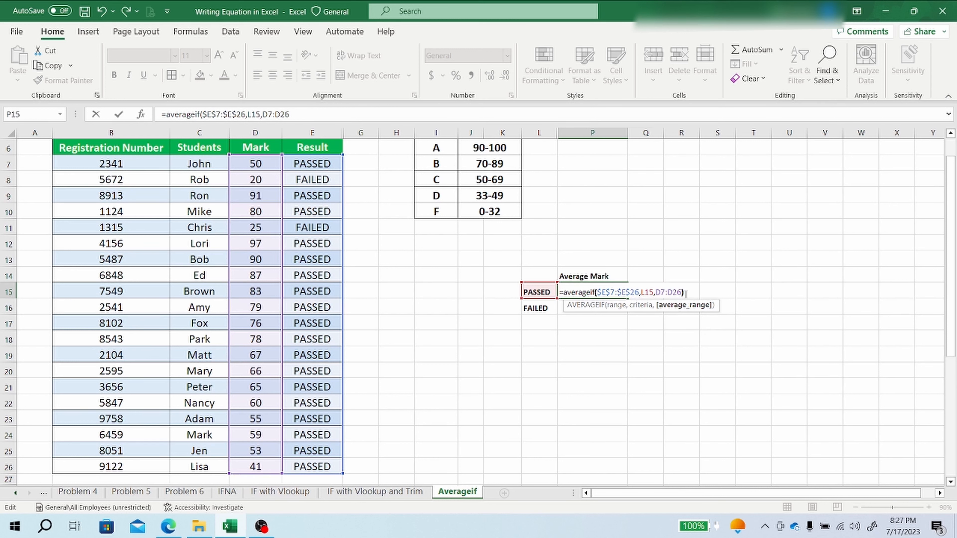
type(")")
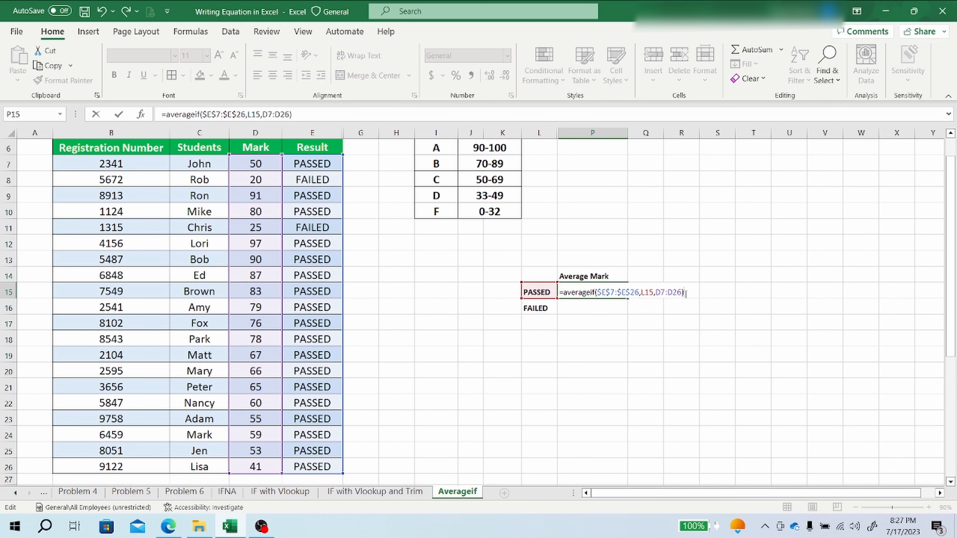
key("Return")
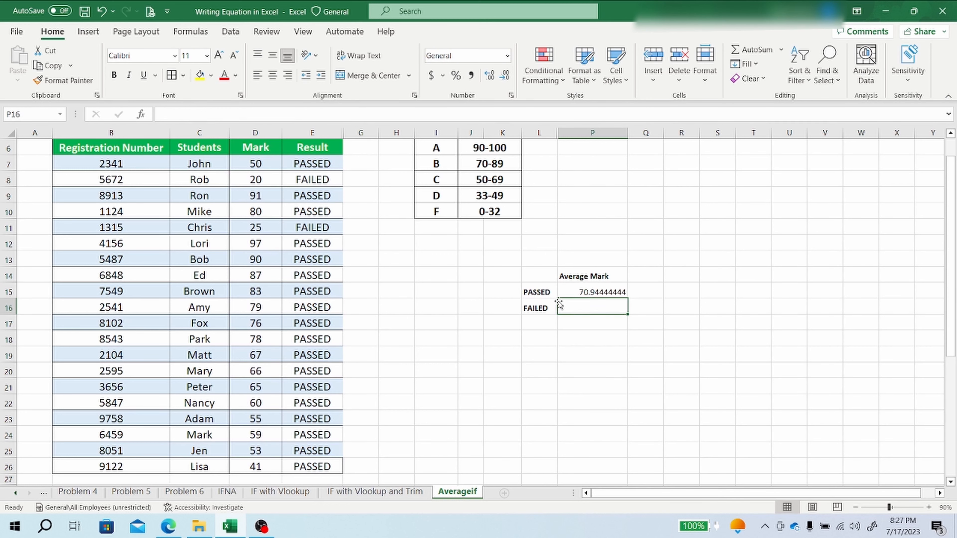
Step: Format P15 as Number with 2 decimal places and center it horizontally
left_click(585, 294)
left_click(511, 95)
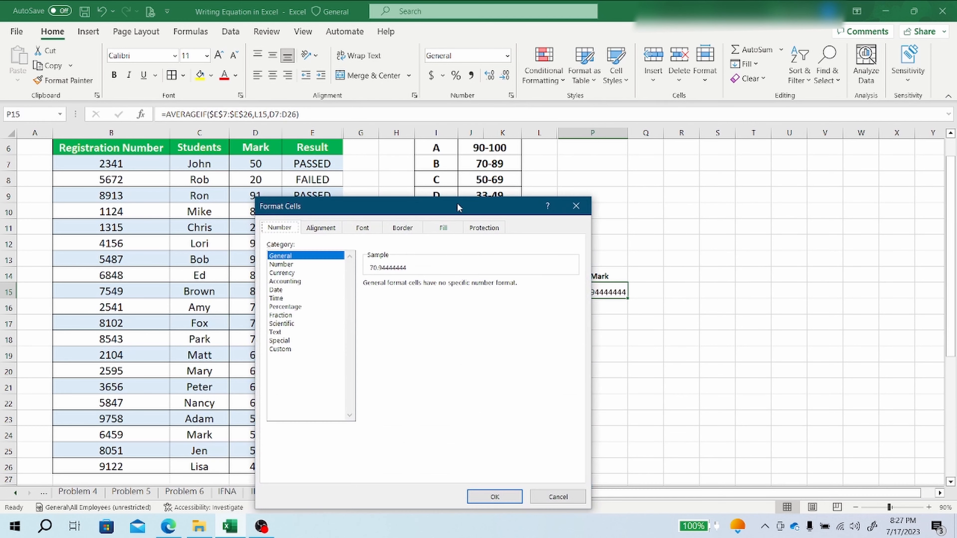
left_click(289, 265)
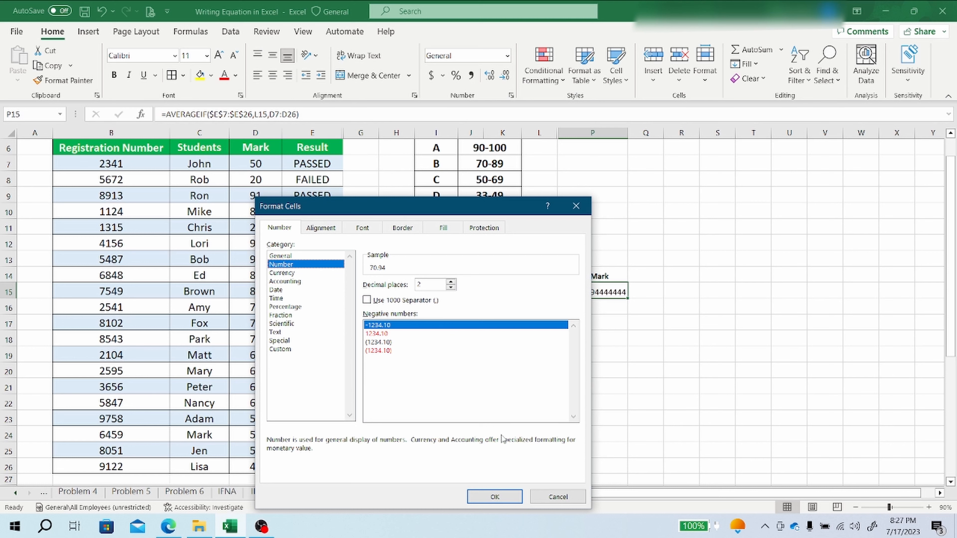
left_click(495, 497)
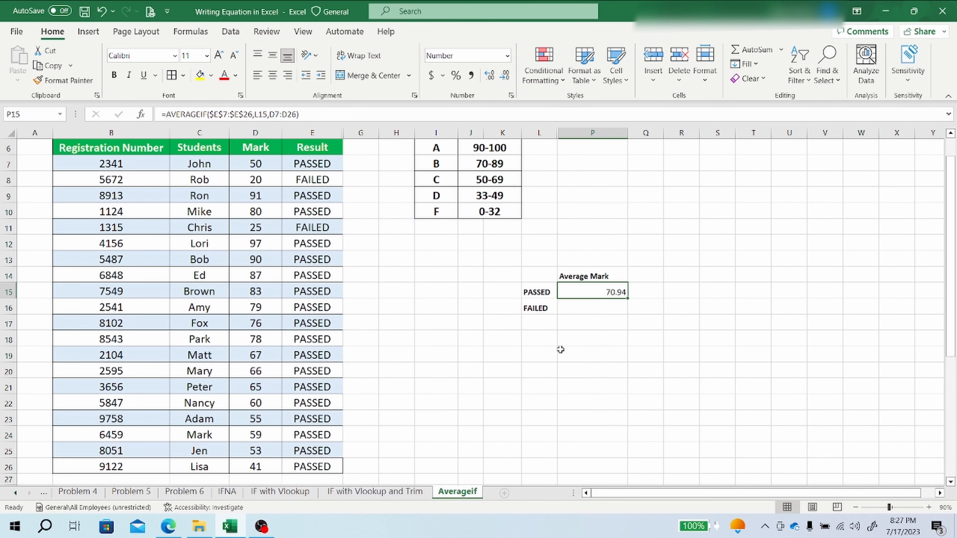
left_click(271, 81)
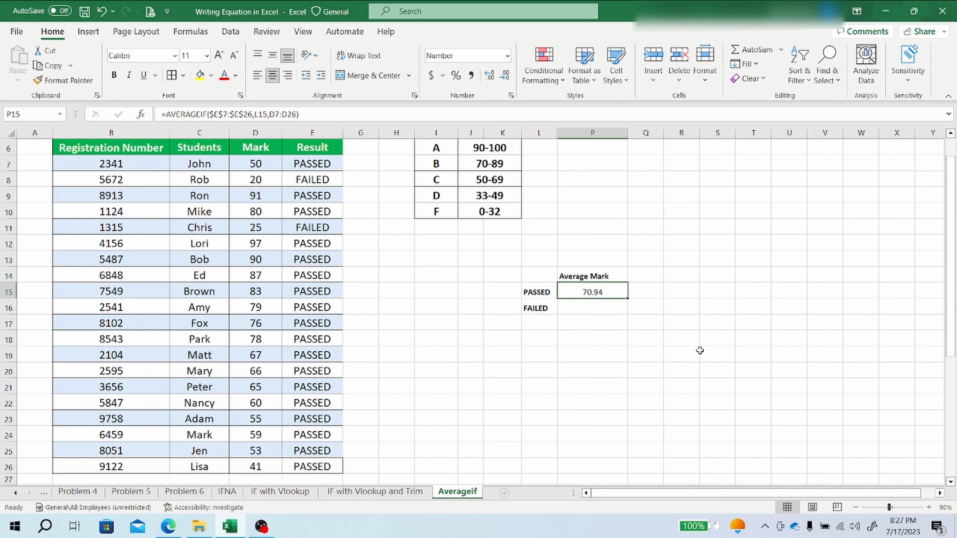
Step: Make the average range in the P15 formula absolute as $D$7:$D$26
double_click(619, 293)
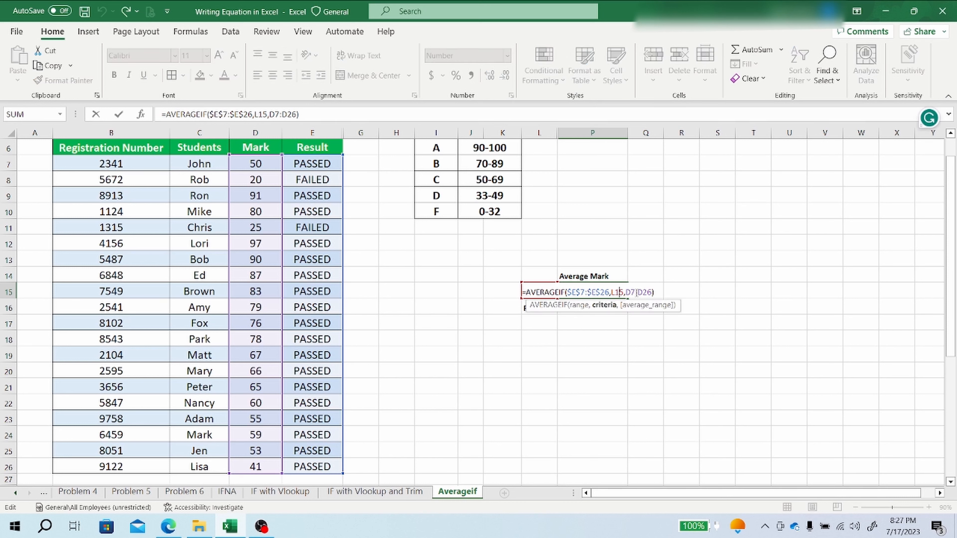
left_click(633, 293)
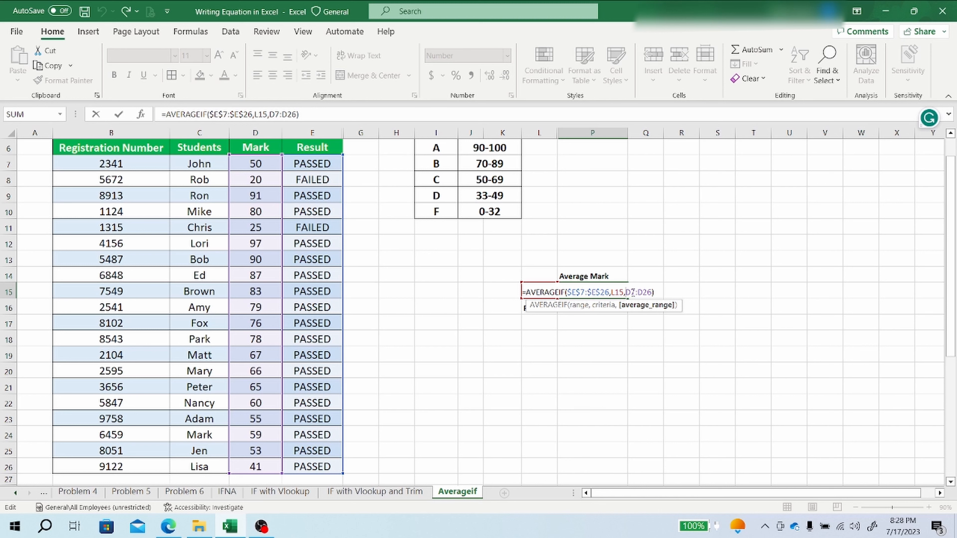
key("F4")
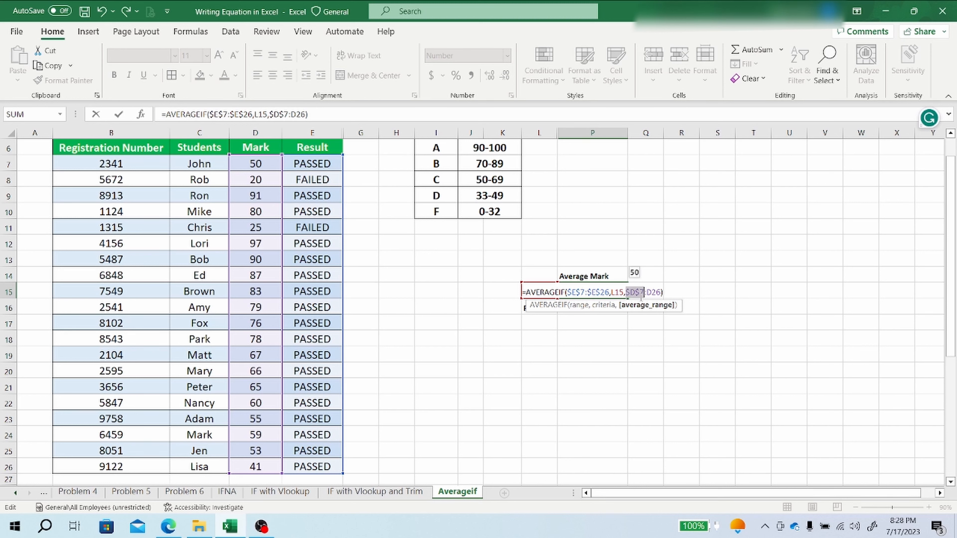
key("F4")
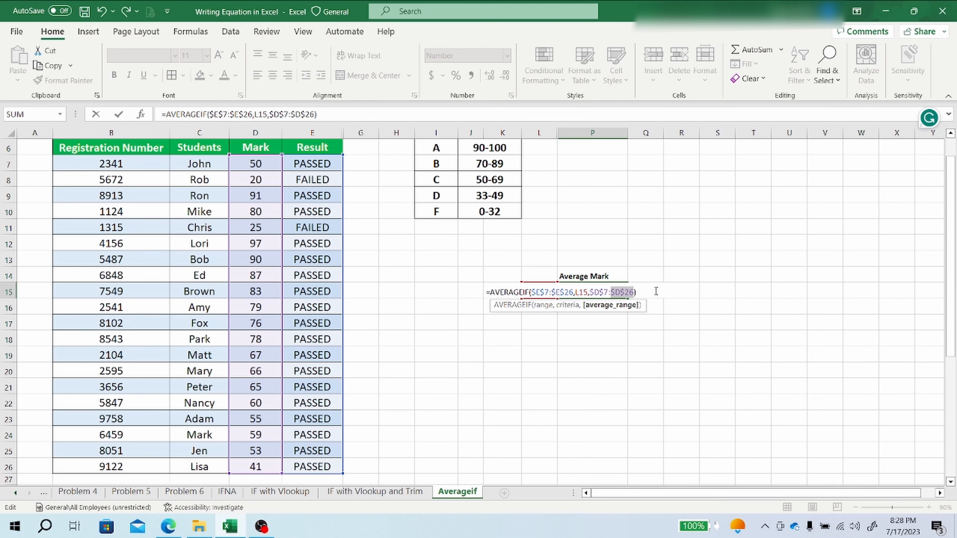
key("Return")
Step: Fill the P15 formula down to P16 to get the average mark for FAILED
left_click(622, 294)
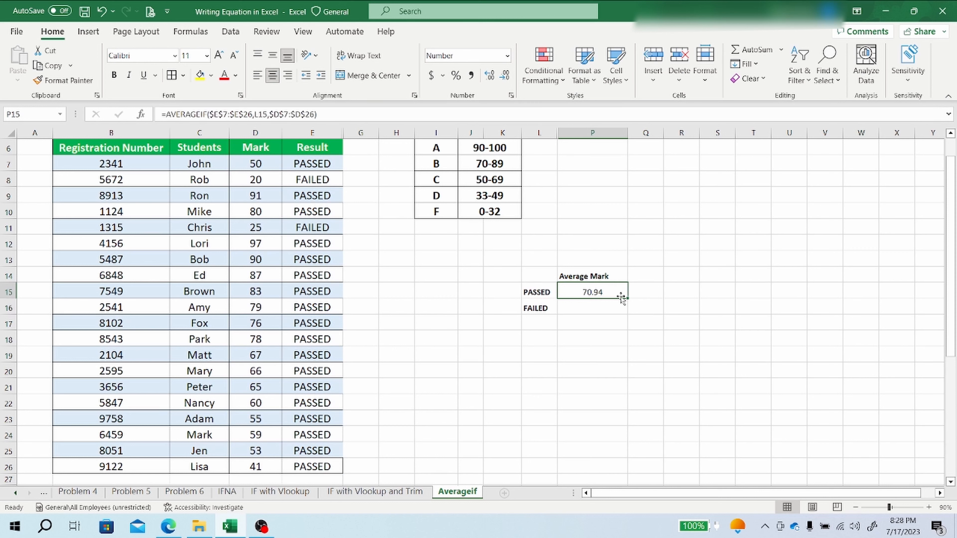
left_click_drag(627, 298, 628, 315)
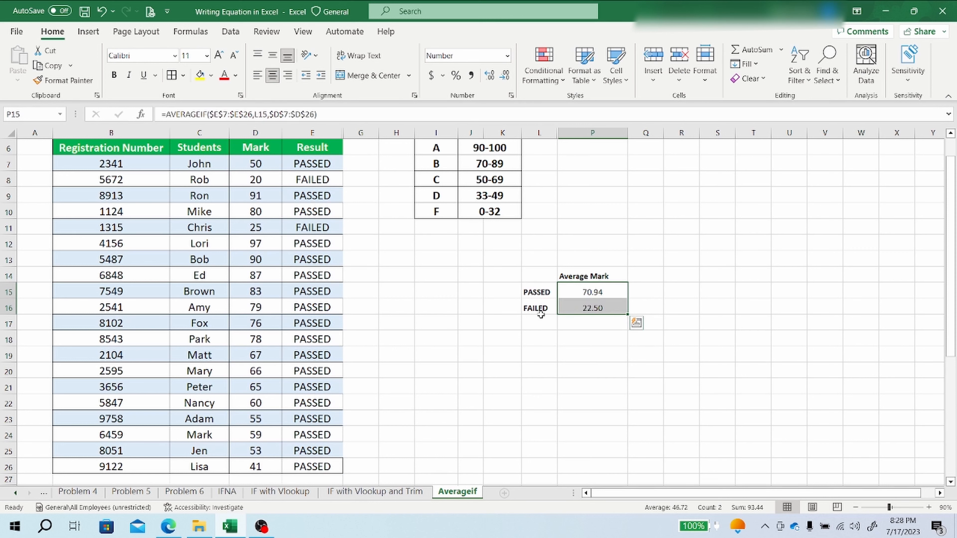
left_click(582, 336)
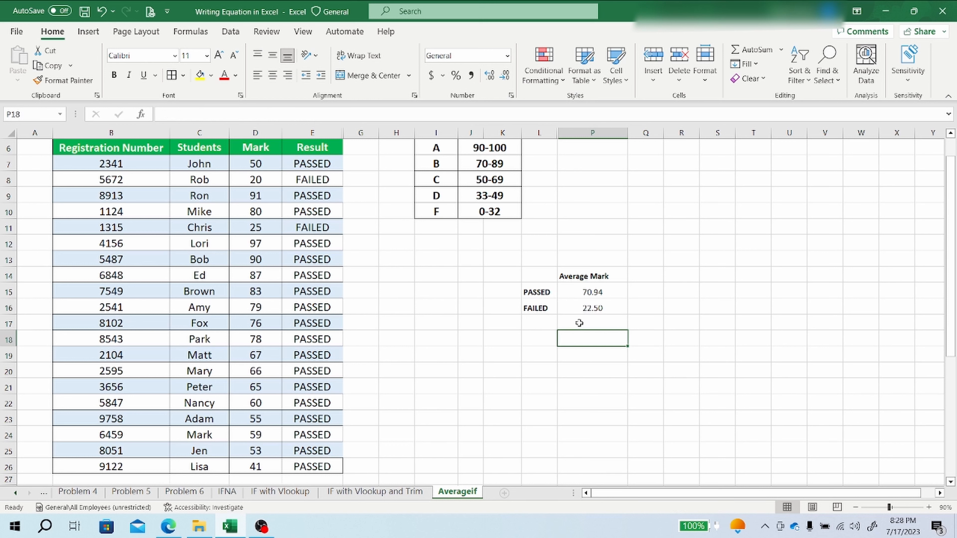